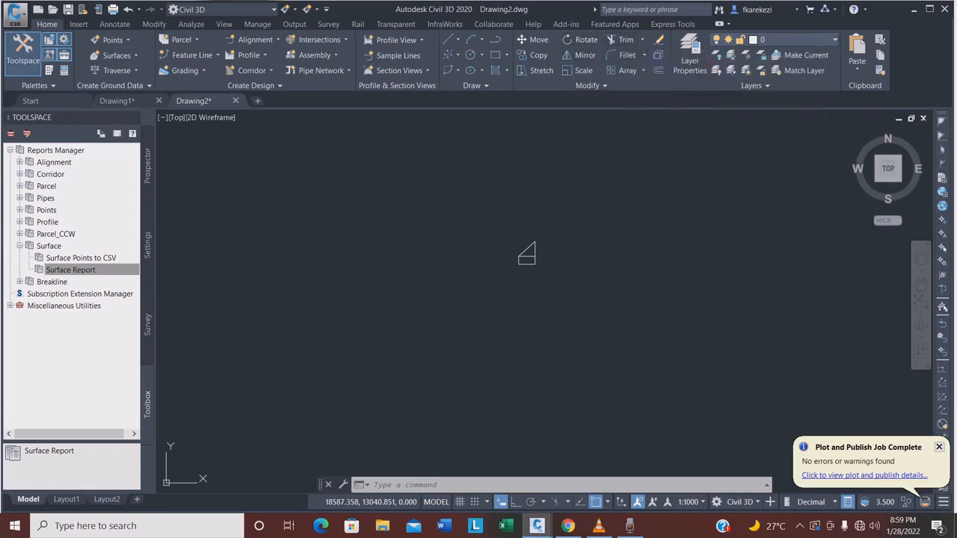
click(587, 85)
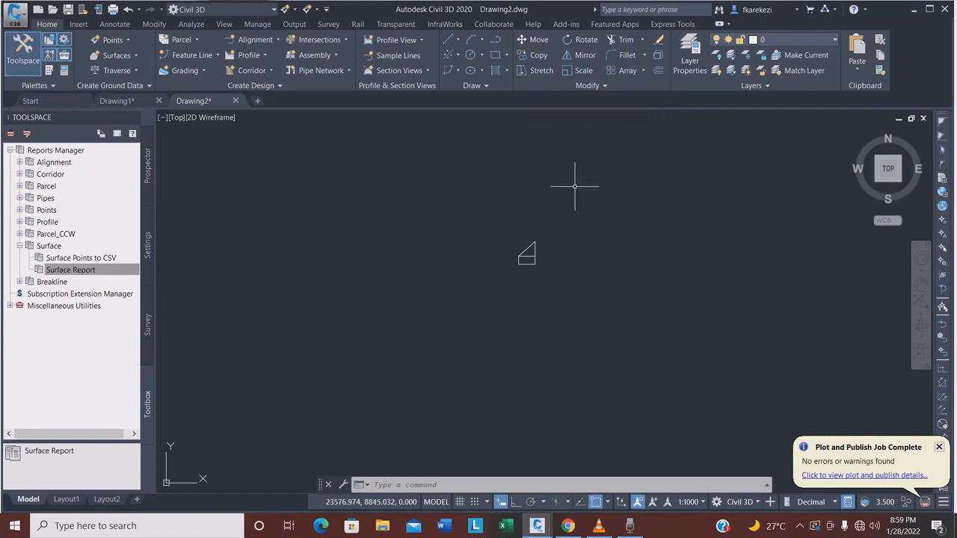
scroll(524, 273, up, 10)
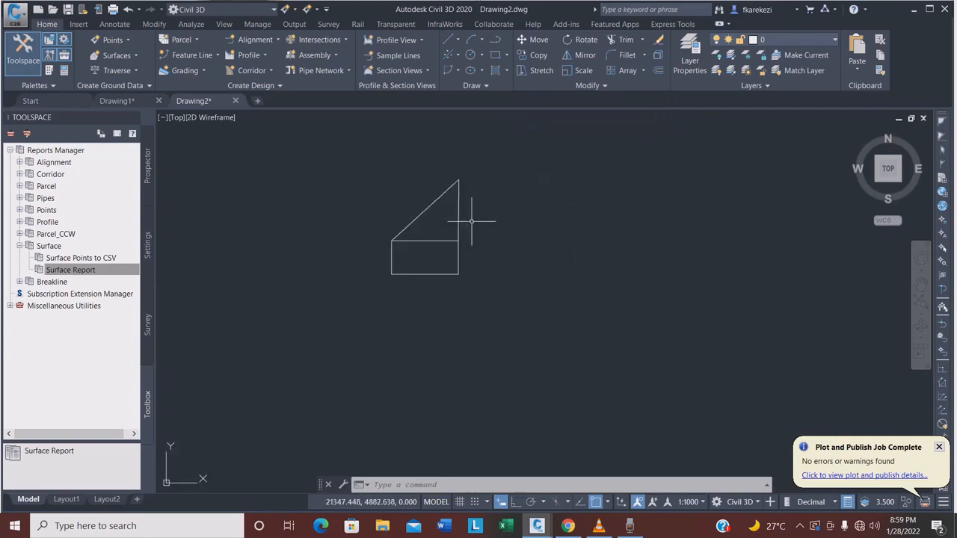
scroll(435, 195, down, 3)
scroll(437, 207, up, 1)
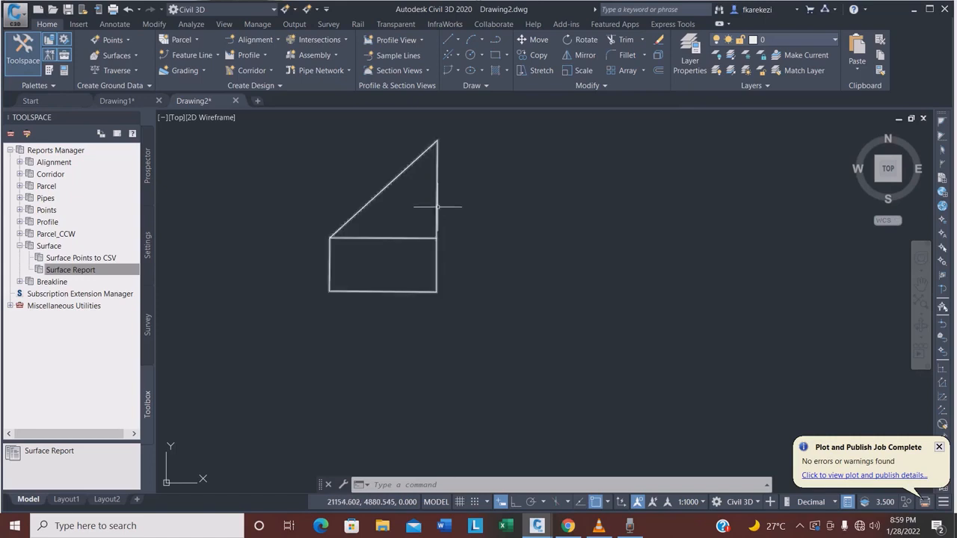
scroll(437, 206, down, 2)
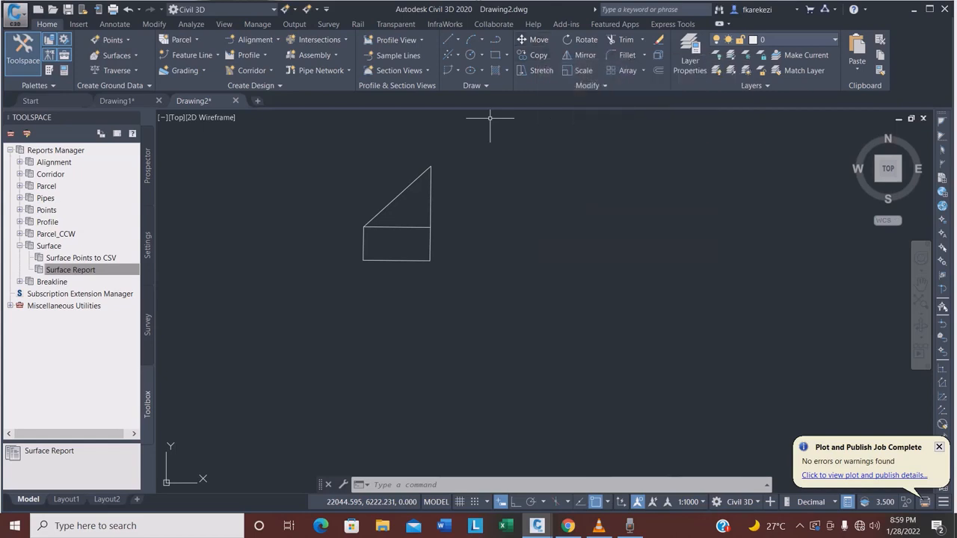
click(533, 40)
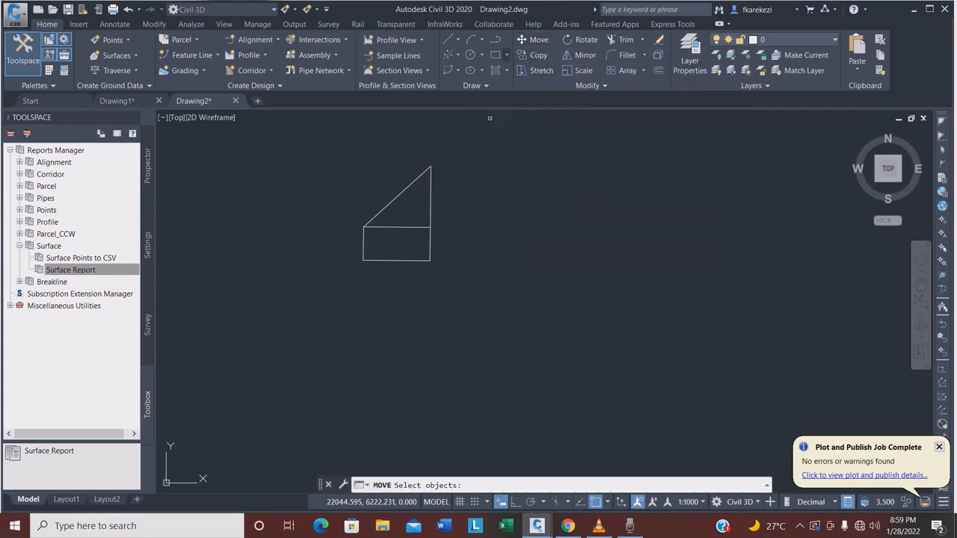
right_click(517, 155)
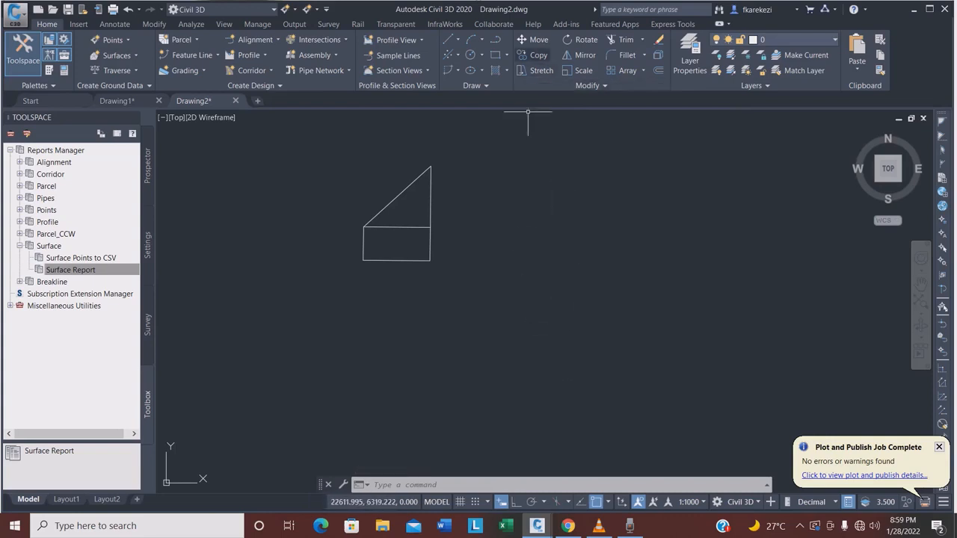
click(533, 39)
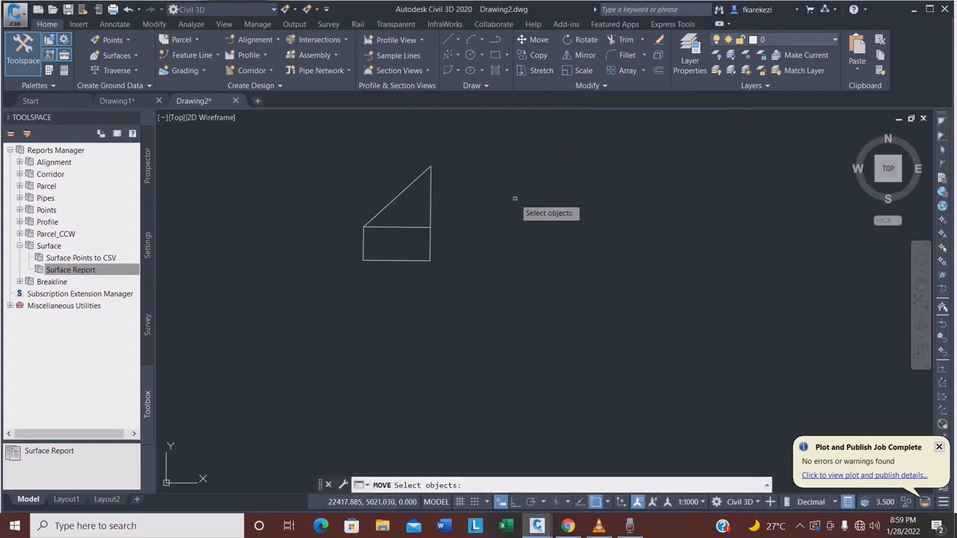
click(486, 318)
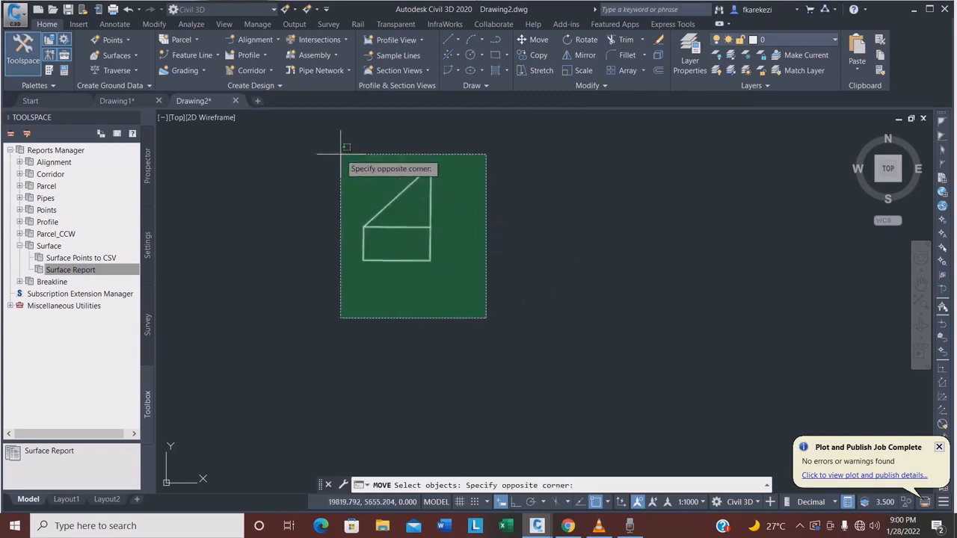
click(411, 142)
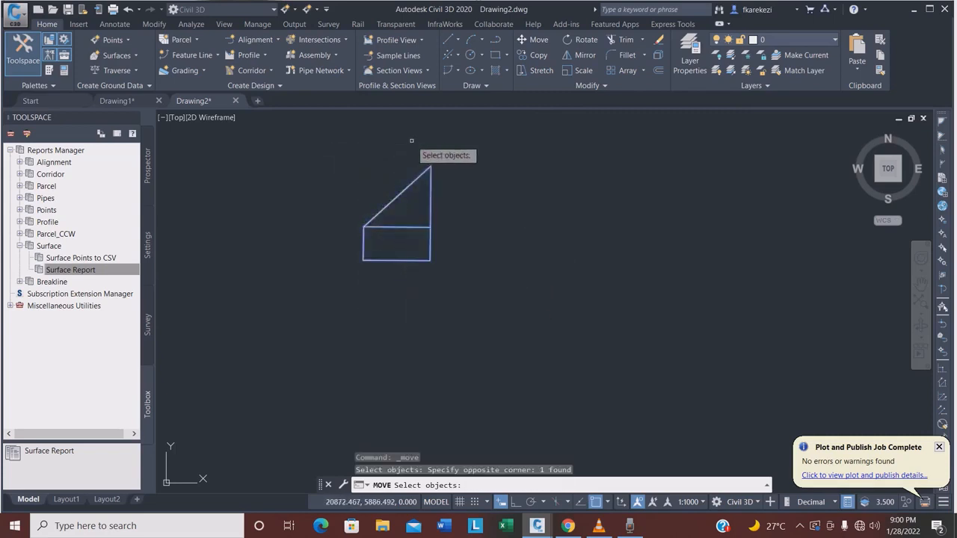
key(Escape)
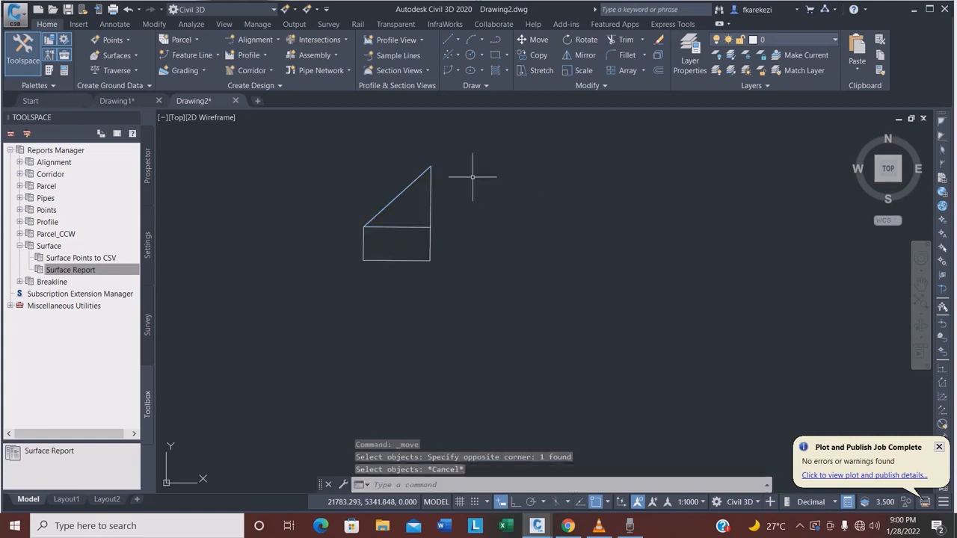
Step: Try selection rectangles and lassos beside and below the triangle-and-rectangle block
click(397, 344)
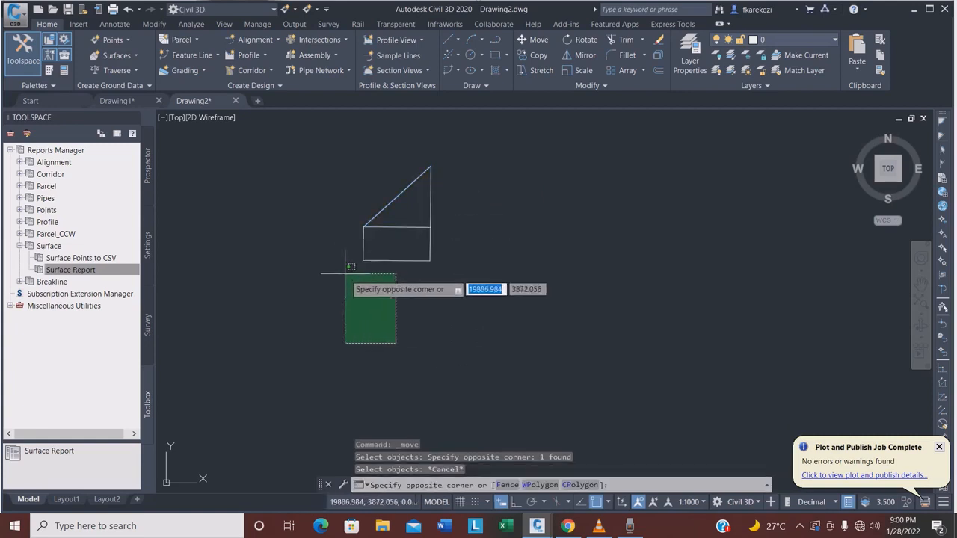
click(387, 332)
mouse_move(325, 226)
mouse_down()
mouse_move(351, 265)
mouse_move(365, 268)
mouse_move(350, 272)
mouse_up()
mouse_move(306, 204)
mouse_down()
mouse_move(381, 267)
mouse_move(336, 196)
mouse_move(381, 269)
mouse_move(333, 281)
mouse_move(379, 236)
mouse_up()
click(336, 201)
mouse_move(337, 200)
mouse_down()
mouse_move(401, 309)
mouse_move(441, 258)
mouse_move(466, 182)
mouse_up()
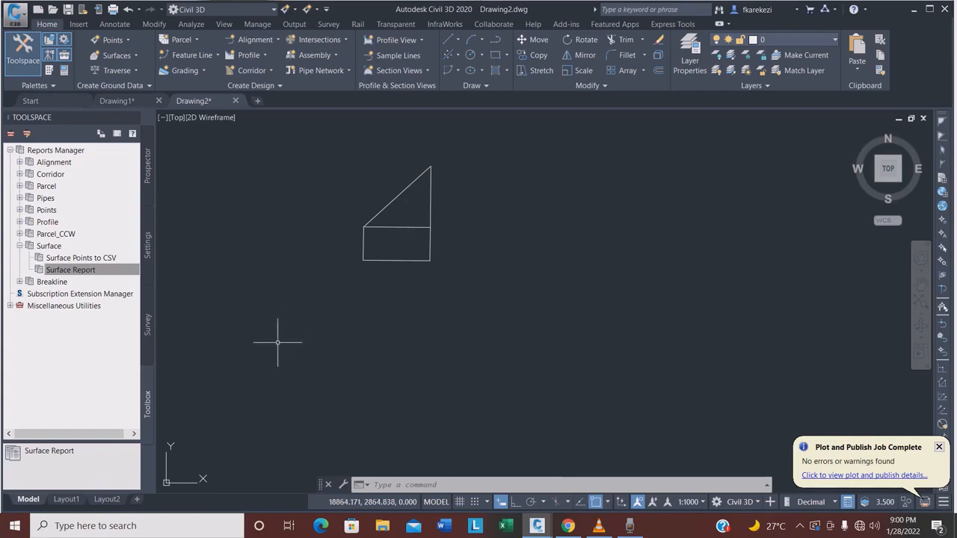
Step: Examine the triangle-and-rectangle block closely and as a whole, especially where the shared horizontal edge meets the long vertical edge
scroll(388, 213, up, 4)
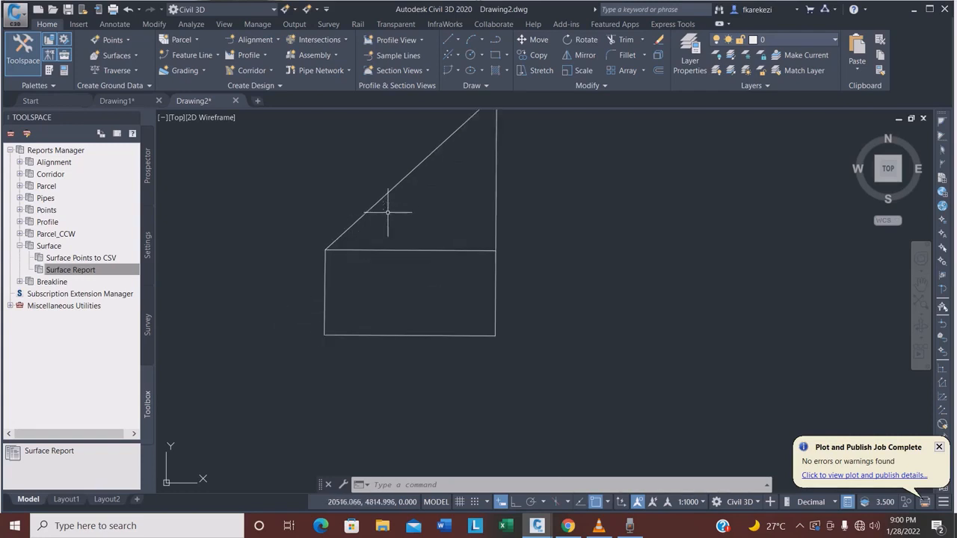
scroll(423, 217, up, 2)
scroll(421, 271, down, 2)
scroll(443, 192, up, 2)
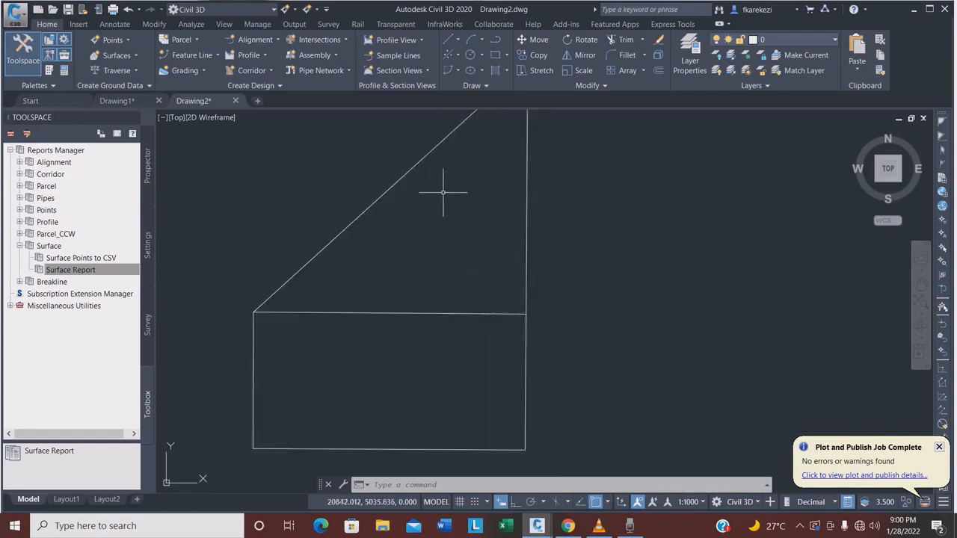
scroll(442, 193, down, 2)
scroll(439, 195, up, 2)
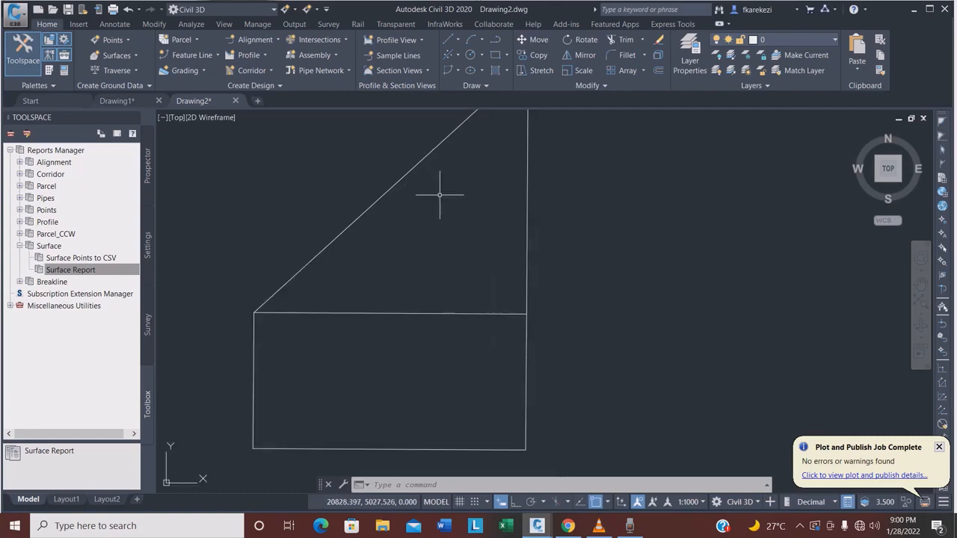
scroll(439, 195, down, 4)
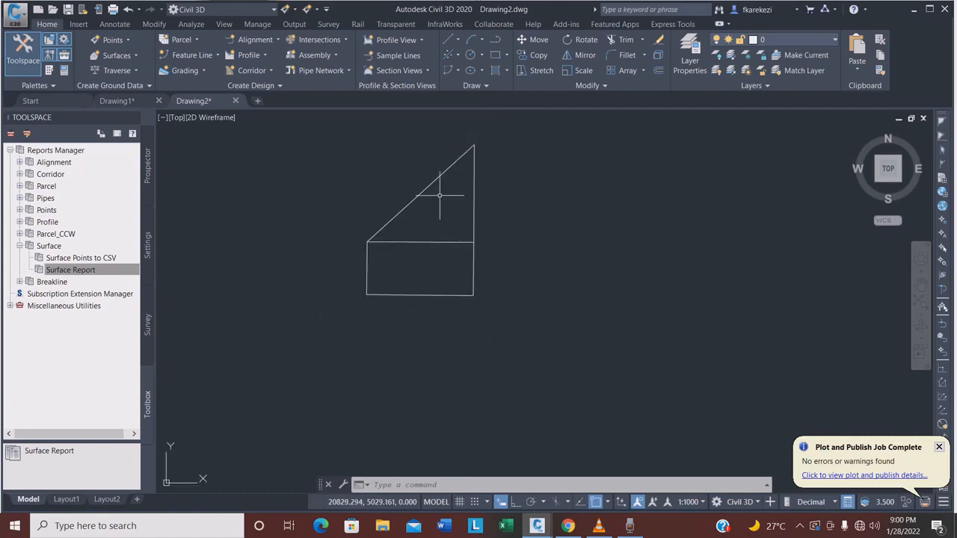
scroll(440, 196, up, 4)
scroll(440, 202, down, 4)
scroll(440, 207, up, 4)
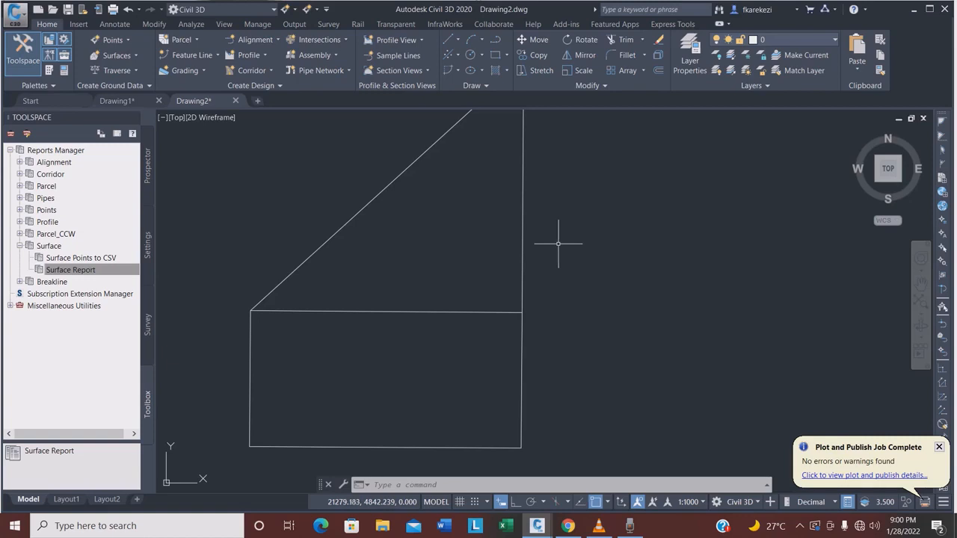
mouse_move(577, 231)
mouse_down()
mouse_move(567, 241)
mouse_move(623, 306)
mouse_up()
scroll(618, 301, up, 2)
mouse_move(617, 294)
middle_down()
mouse_move(611, 269)
mouse_move(643, 246)
mouse_move(646, 263)
mouse_move(618, 261)
mouse_move(618, 239)
middle_up()
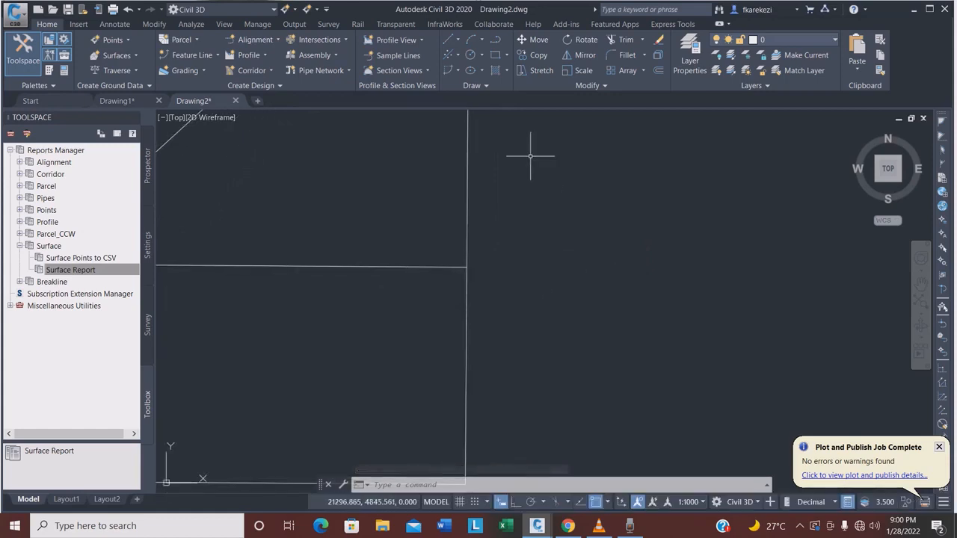
mouse_move(521, 246)
middle_down()
mouse_move(524, 199)
mouse_move(720, 267)
mouse_move(692, 398)
mouse_move(505, 424)
mouse_move(620, 349)
mouse_move(771, 278)
mouse_move(663, 344)
mouse_move(489, 201)
mouse_move(696, 160)
mouse_move(551, 269)
mouse_move(501, 196)
mouse_move(635, 199)
mouse_move(586, 250)
middle_up()
scroll(523, 199, up, 2)
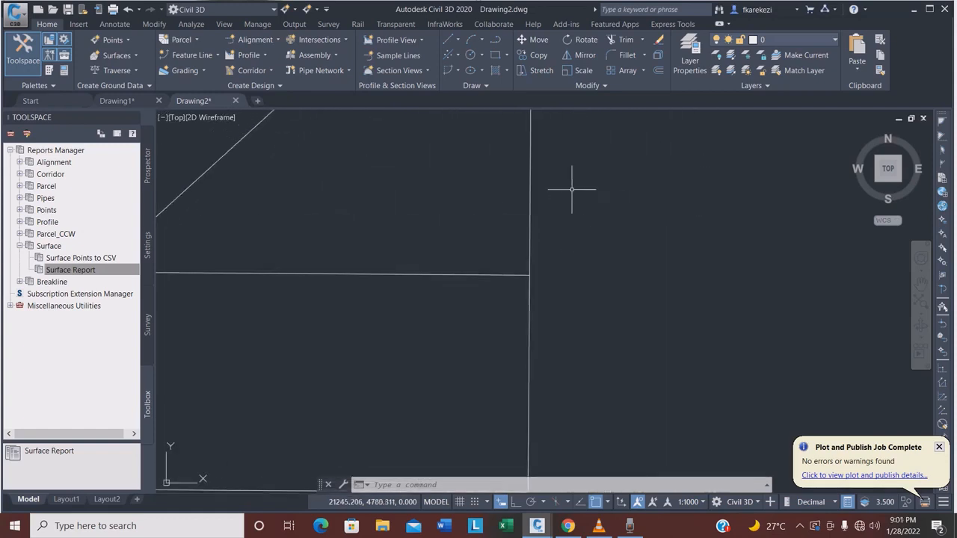
scroll(573, 199, up, 4)
scroll(577, 240, down, 8)
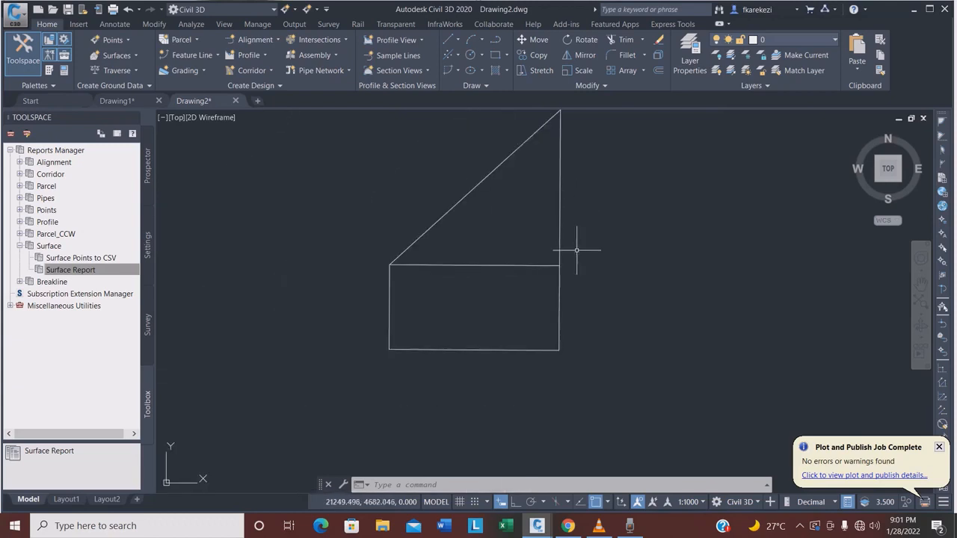
scroll(577, 249, up, 2)
scroll(559, 217, up, 3)
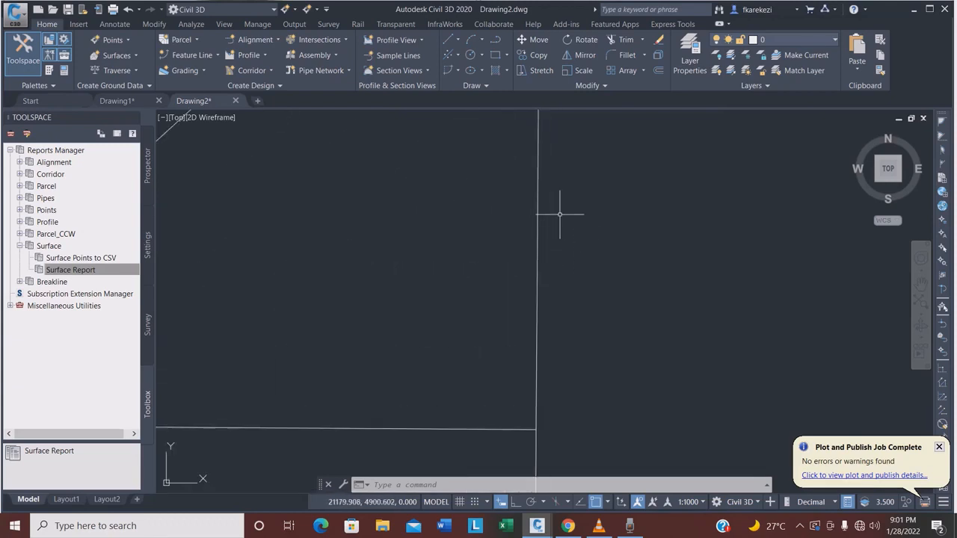
scroll(560, 217, down, 3)
scroll(559, 218, down, 2)
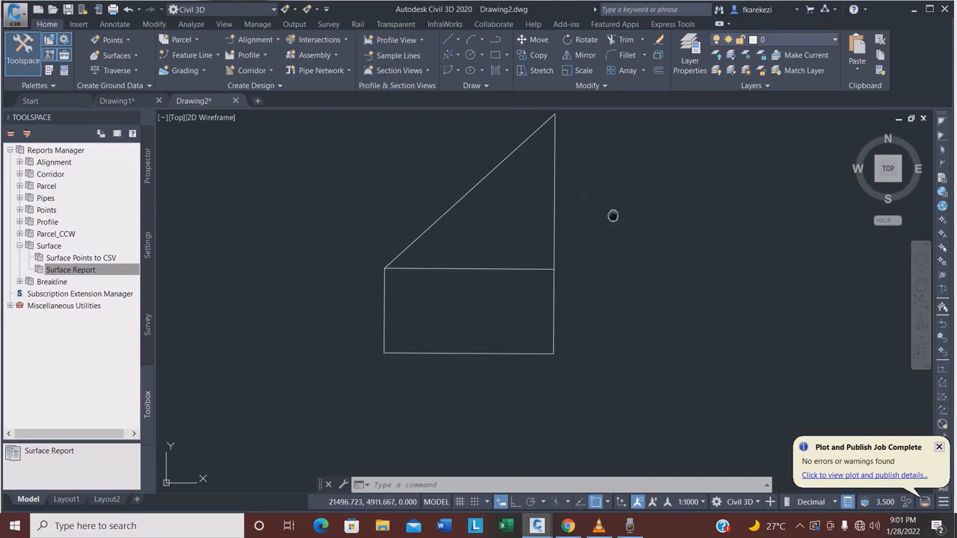
mouse_move(613, 214)
middle_down()
mouse_move(573, 220)
mouse_move(630, 210)
mouse_move(592, 224)
mouse_move(469, 229)
mouse_move(606, 255)
mouse_move(820, 265)
mouse_move(645, 249)
mouse_move(588, 210)
mouse_move(720, 205)
mouse_move(646, 261)
mouse_move(614, 229)
mouse_move(580, 227)
middle_up()
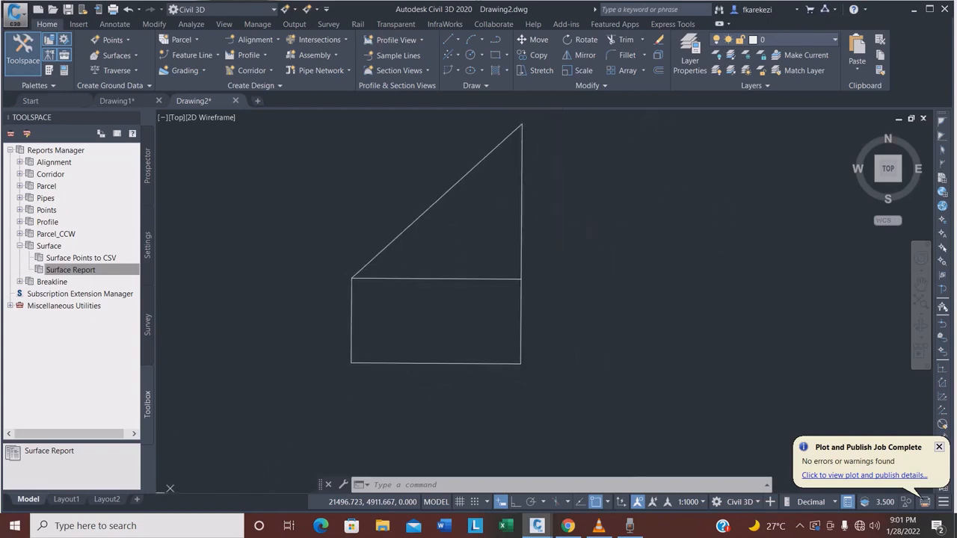
Step: Select the block with a crossing lasso over its lower corner, and clear the selection
click(580, 192)
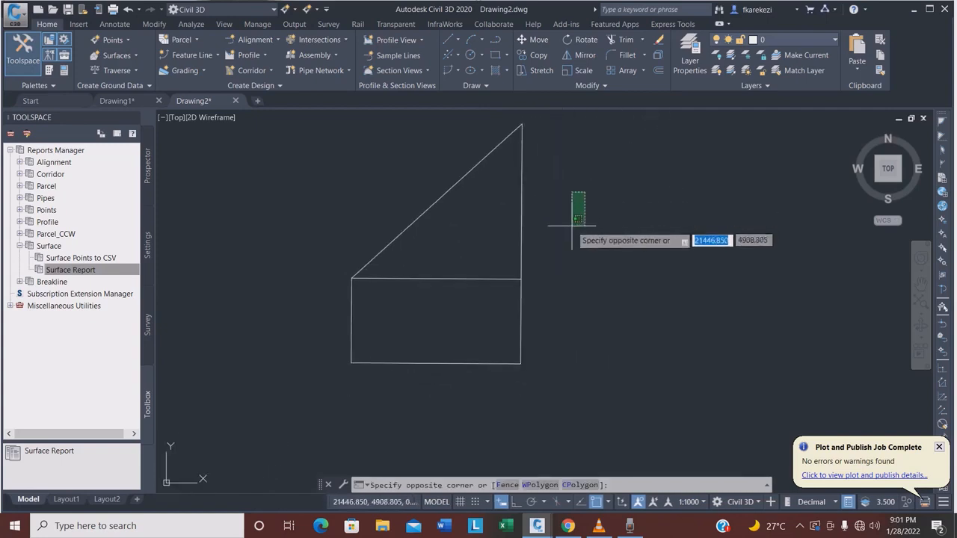
click(572, 228)
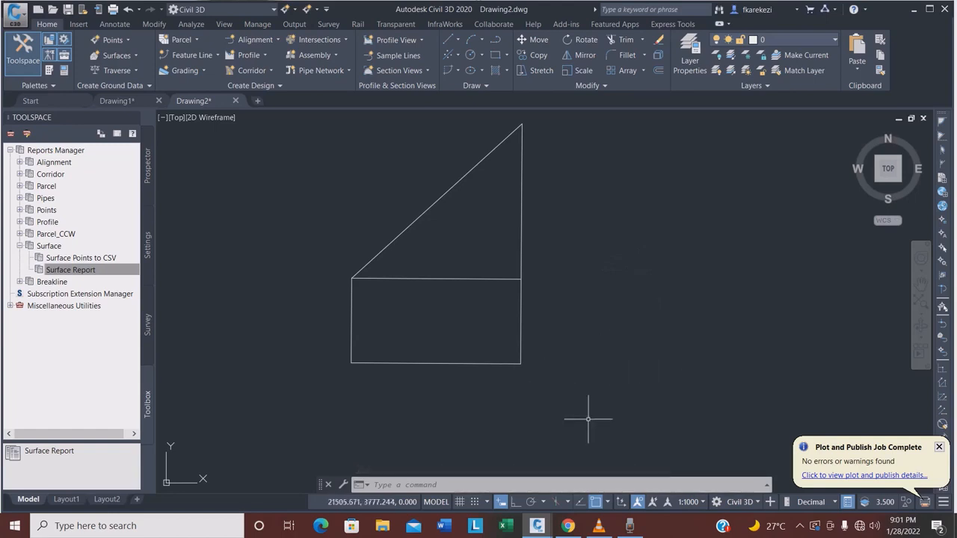
mouse_move(689, 406)
mouse_down()
mouse_move(618, 275)
mouse_move(542, 211)
mouse_up()
mouse_move(584, 394)
mouse_down()
mouse_move(455, 322)
mouse_move(514, 391)
mouse_up()
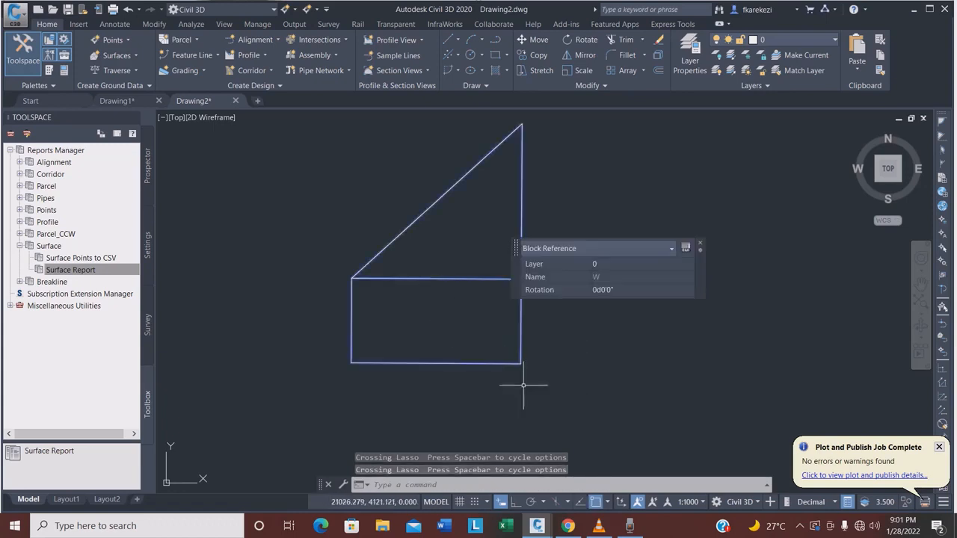
key(Escape)
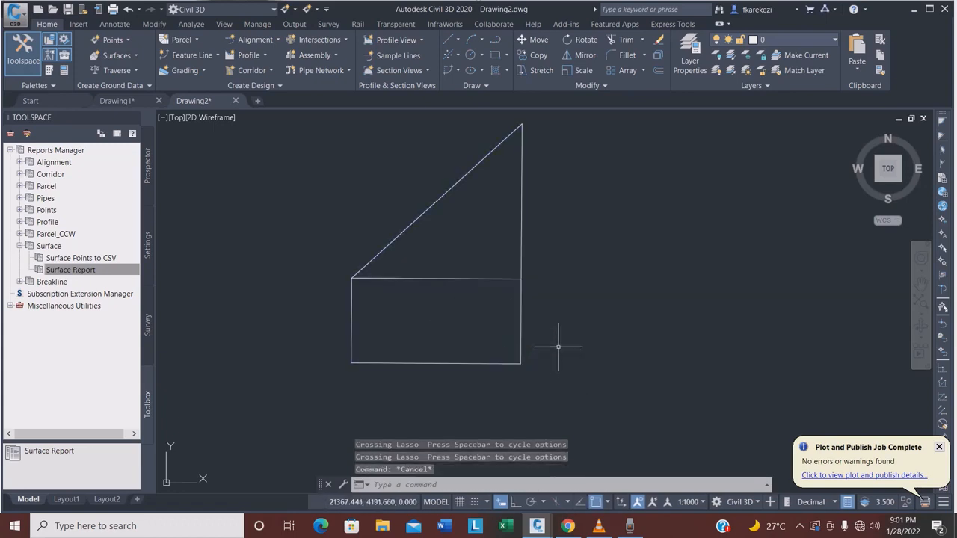
Step: Try a rectangular selection around the block, select it with a window lasso, and clear the selection
click(536, 377)
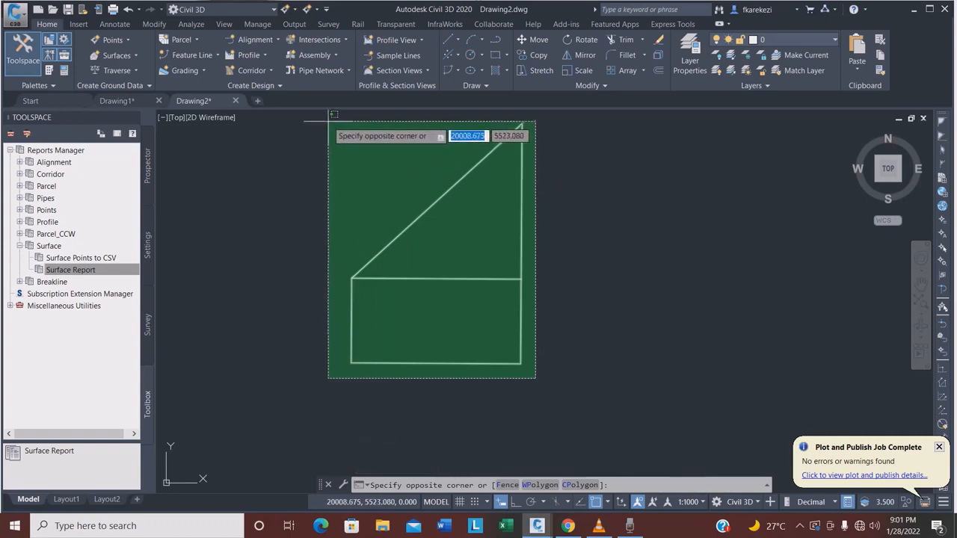
click(649, 256)
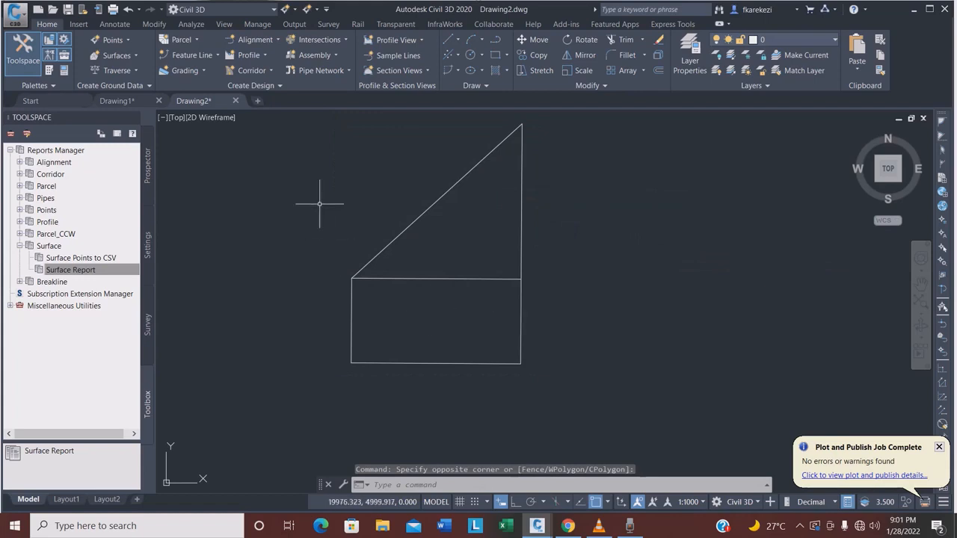
drag(245, 155, 339, 323)
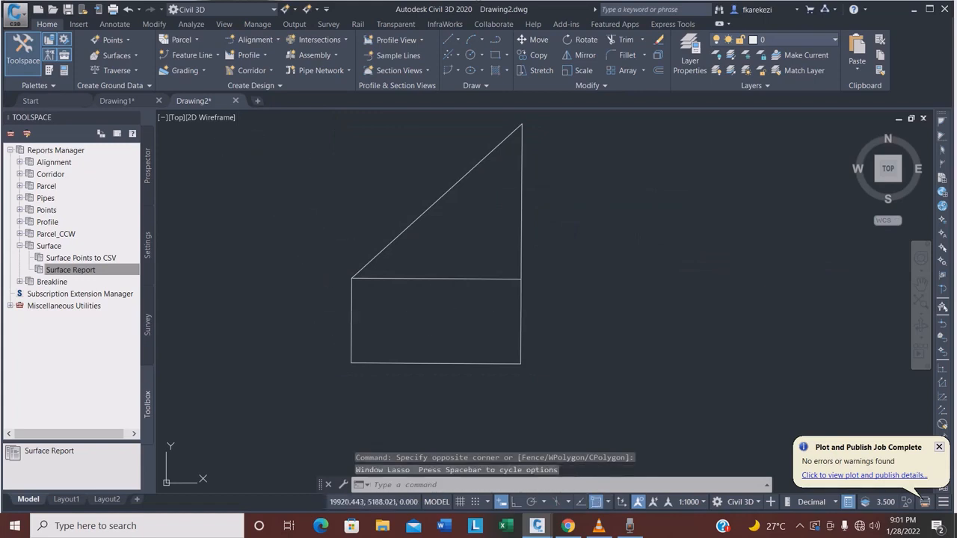
mouse_move(313, 178)
mouse_down()
mouse_move(338, 343)
mouse_move(401, 343)
mouse_move(539, 279)
mouse_move(577, 208)
mouse_move(560, 156)
mouse_move(519, 117)
mouse_up()
mouse_move(226, 196)
mouse_down()
mouse_move(292, 399)
mouse_move(530, 390)
mouse_move(573, 141)
mouse_move(523, 112)
mouse_move(396, 142)
mouse_move(326, 175)
mouse_up()
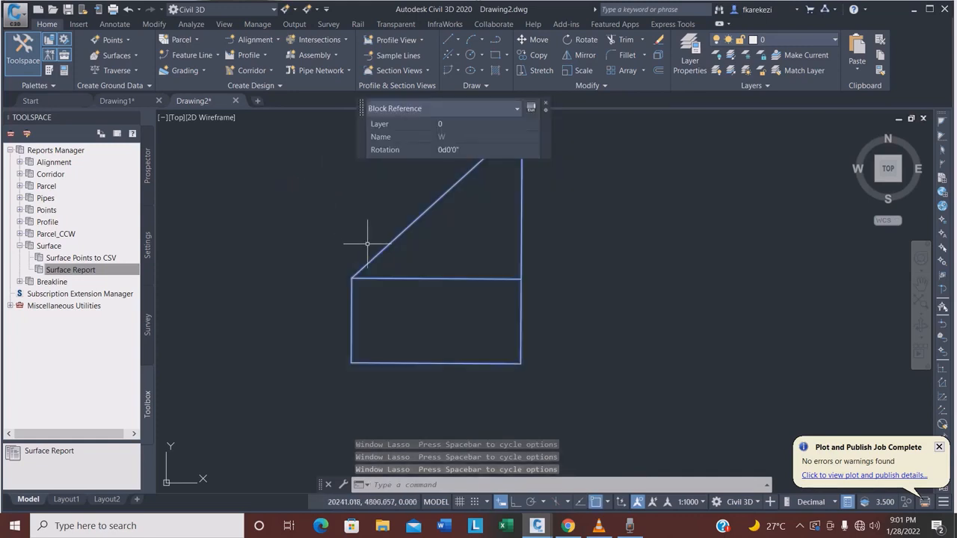
key(Escape)
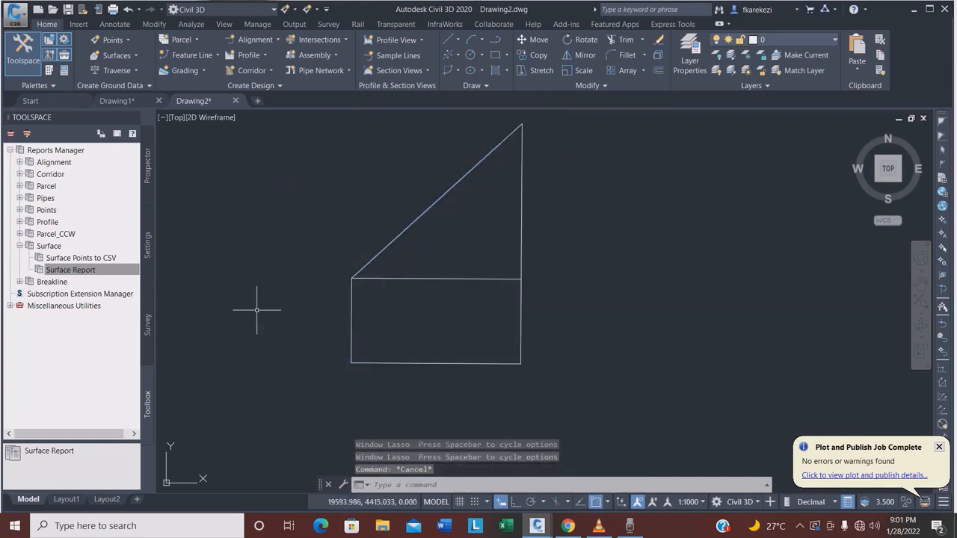
Step: Try to enclose the block with window lassos started from beside its sloping edge
mouse_move(242, 248)
mouse_down()
mouse_move(261, 317)
mouse_move(342, 391)
mouse_move(394, 255)
mouse_move(379, 234)
mouse_up()
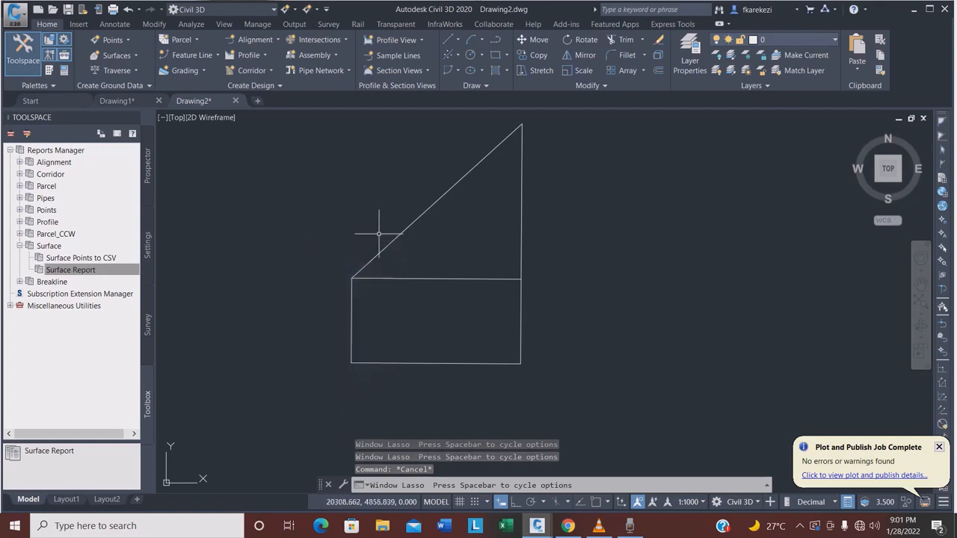
mouse_move(261, 260)
mouse_down()
mouse_move(325, 394)
mouse_move(400, 276)
mouse_move(379, 258)
mouse_up()
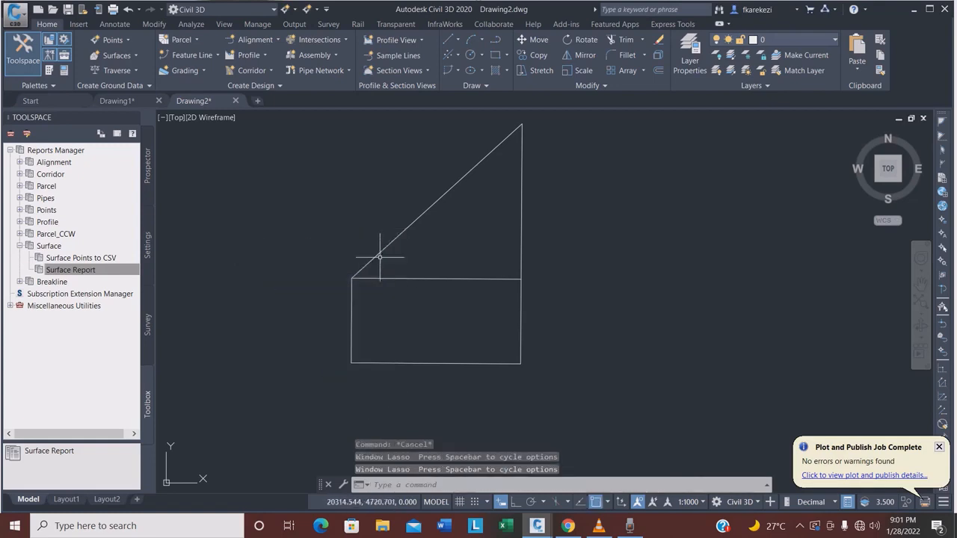
mouse_move(268, 203)
mouse_down()
mouse_move(309, 332)
mouse_move(524, 391)
mouse_move(588, 171)
mouse_move(492, 111)
mouse_move(471, 119)
mouse_up()
drag(256, 205, 318, 378)
mouse_move(318, 378)
mouse_down()
mouse_move(383, 378)
mouse_move(596, 308)
mouse_move(508, 113)
mouse_up()
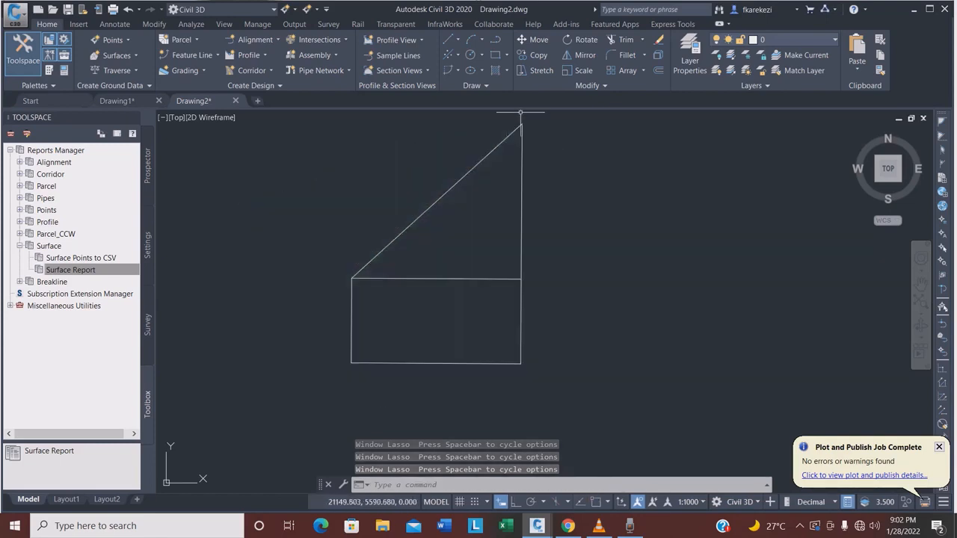
Step: Select the whole block with crossing lassos started beyond the rectangle's lower-right corner
scroll(641, 376, down, 2)
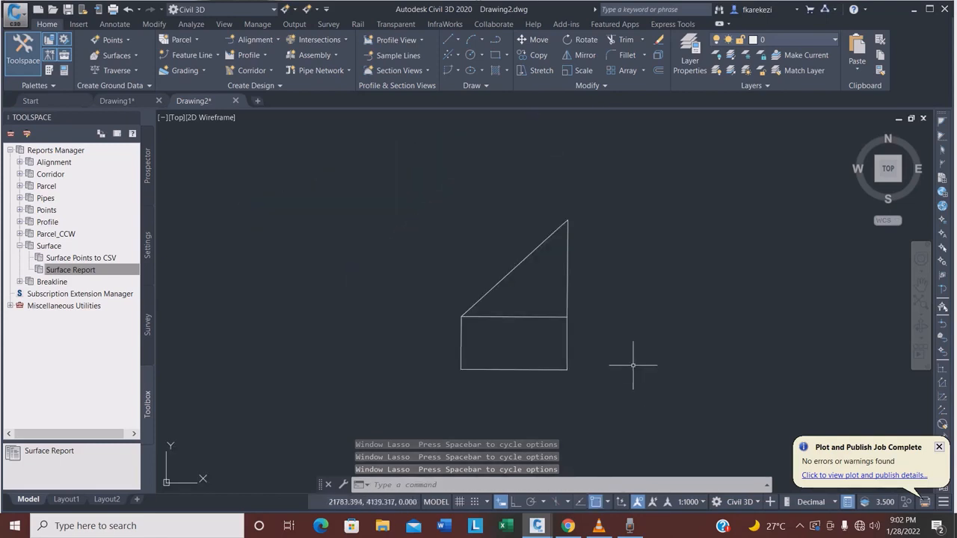
mouse_move(646, 421)
mouse_down()
mouse_move(583, 246)
mouse_move(638, 362)
mouse_up()
drag(591, 398, 448, 251)
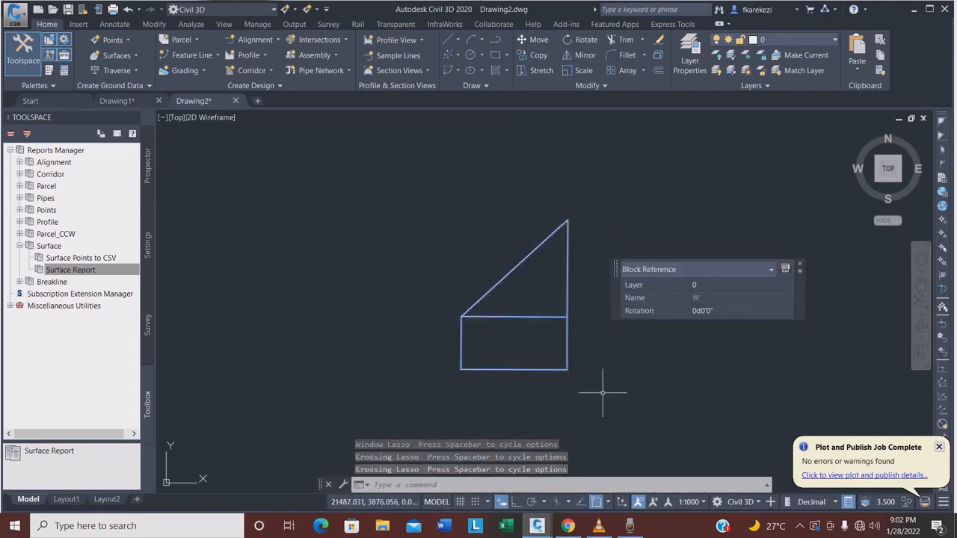
mouse_move(593, 389)
mouse_down()
mouse_move(526, 276)
mouse_move(465, 213)
mouse_up()
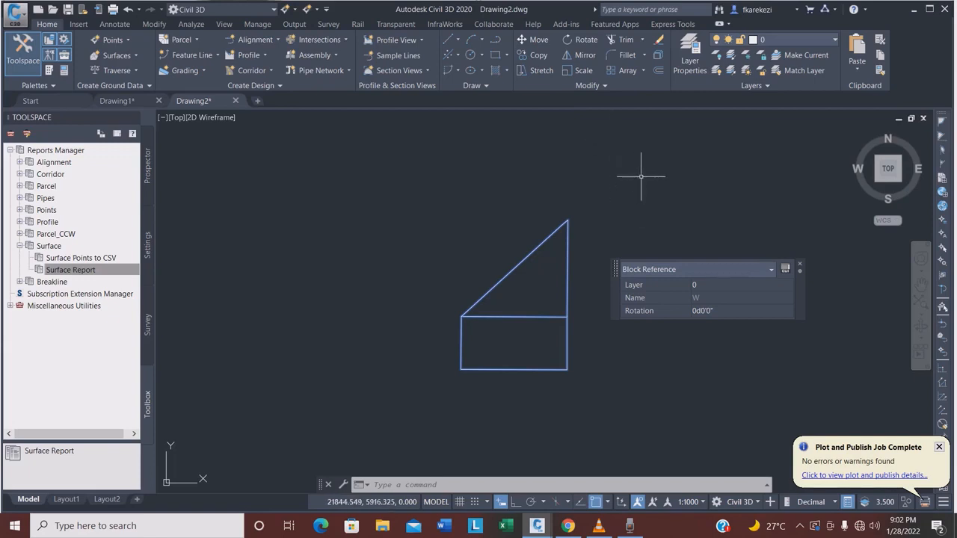
text(M)
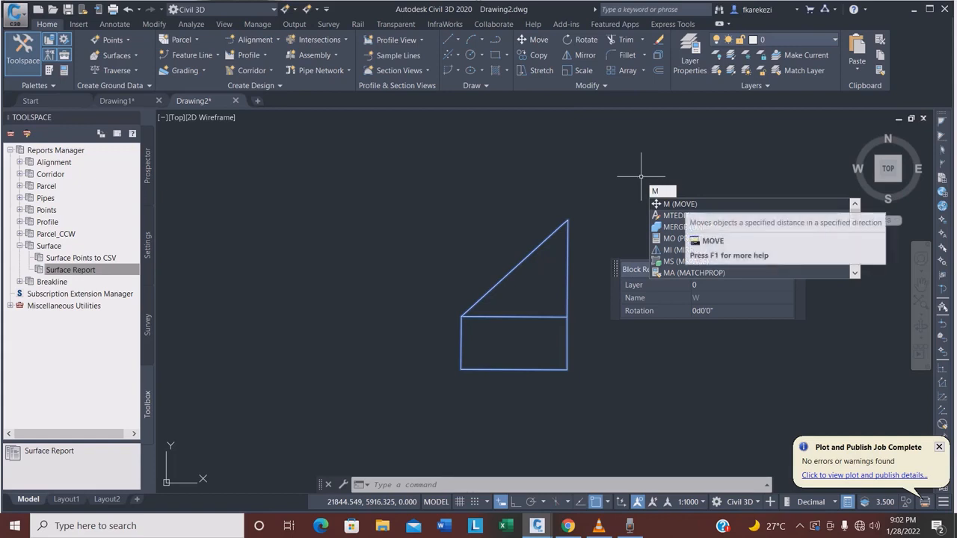
key(Return)
click(610, 401)
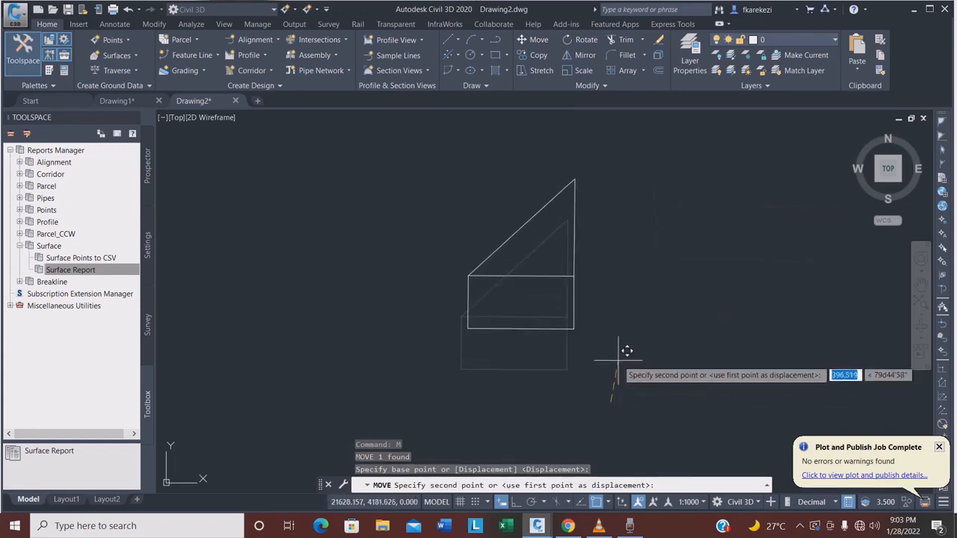
key(Escape)
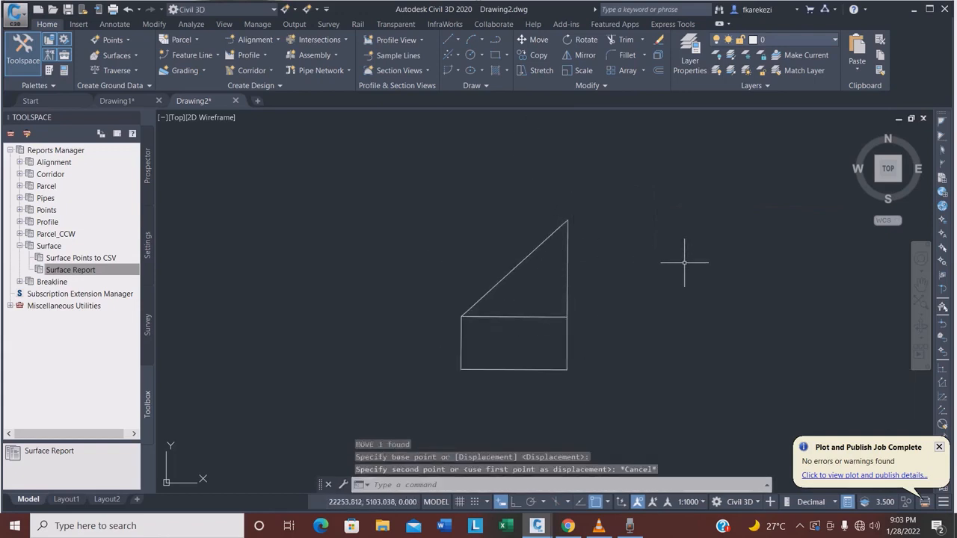
Step: Move the block 200 units to the right, selecting it with a crossing window and using its lower-right corner as base point
text(M)
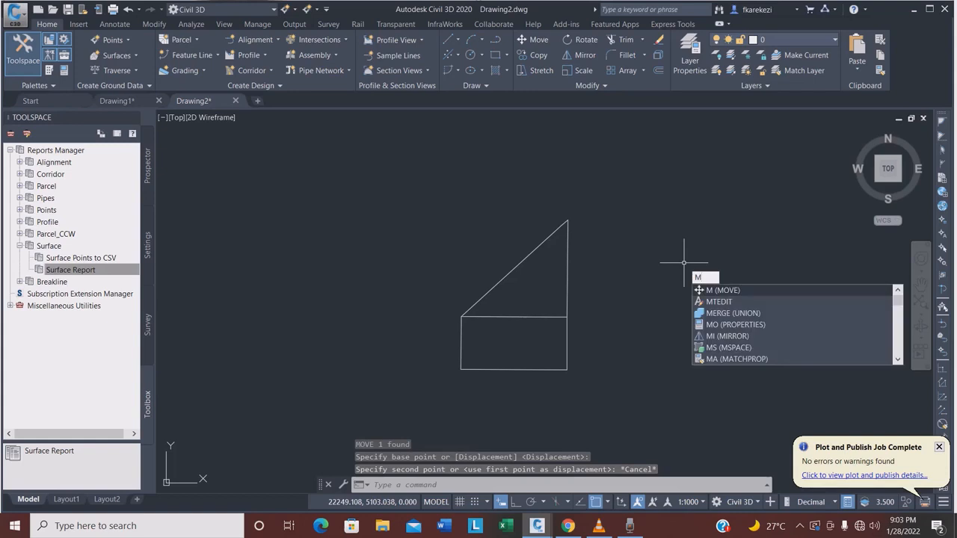
key(Return)
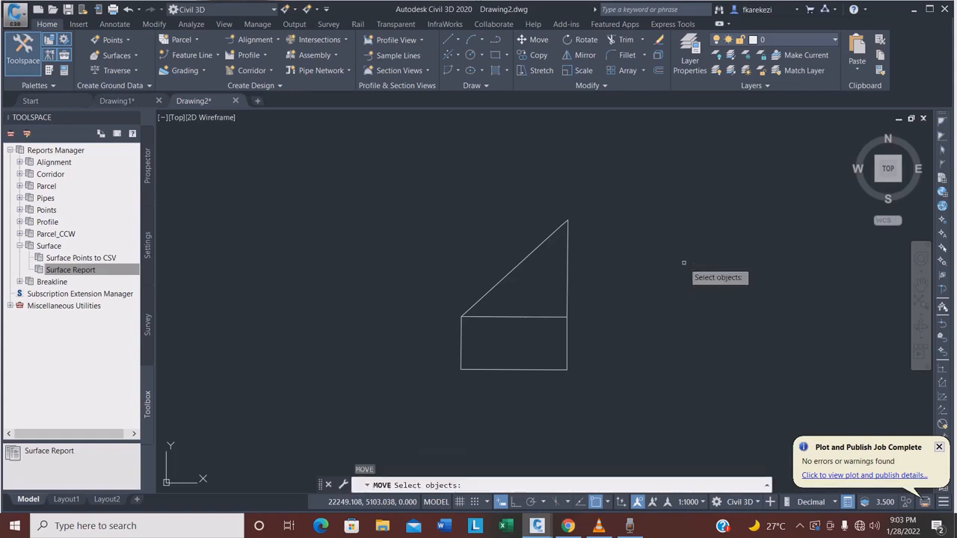
click(595, 418)
click(379, 166)
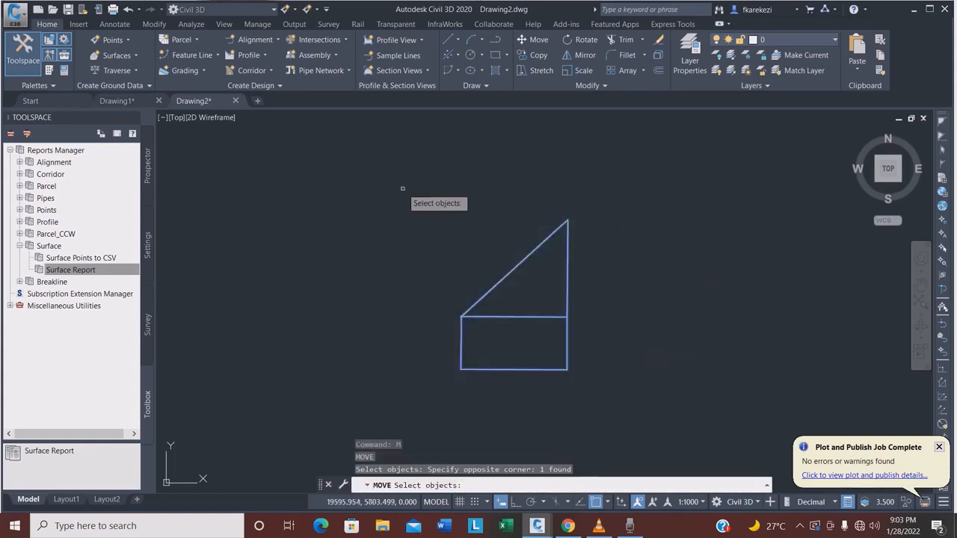
key(Return)
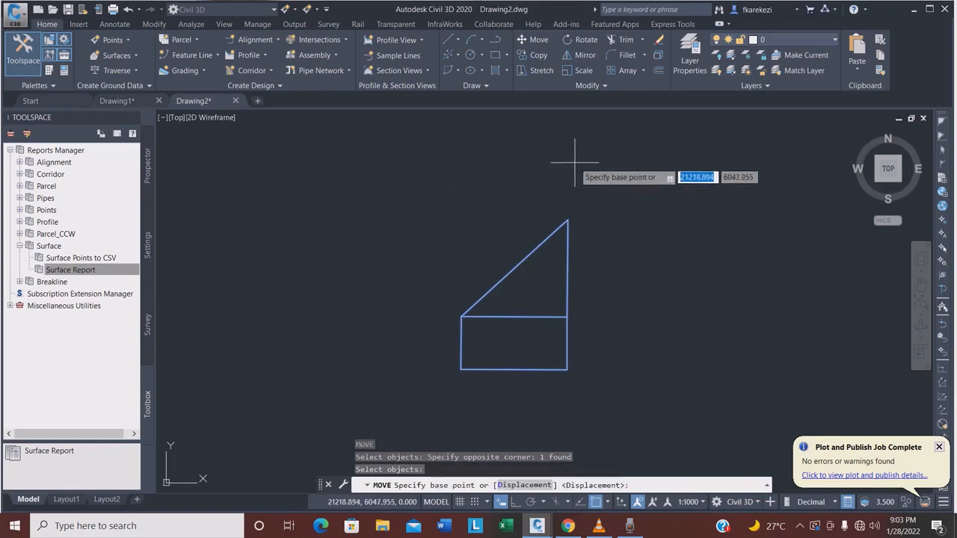
click(567, 369)
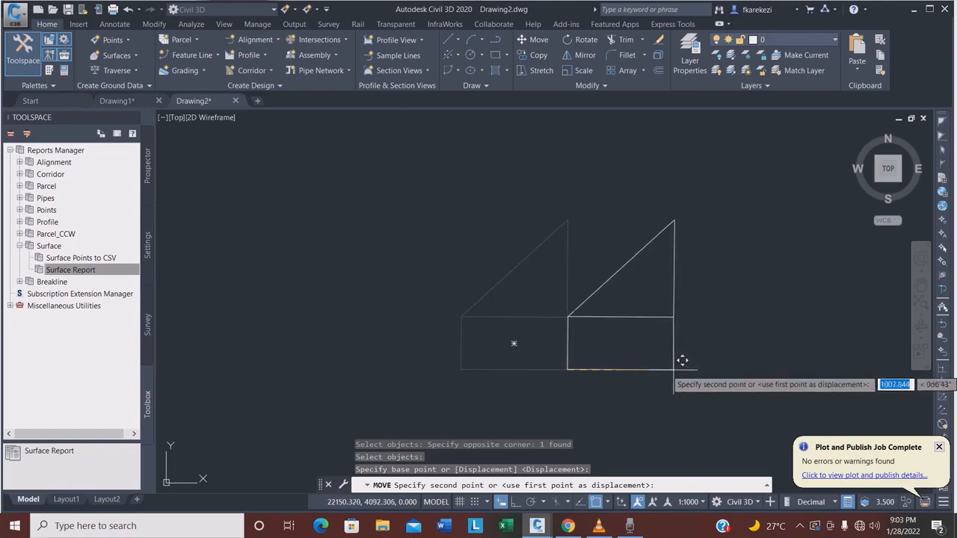
text(200)
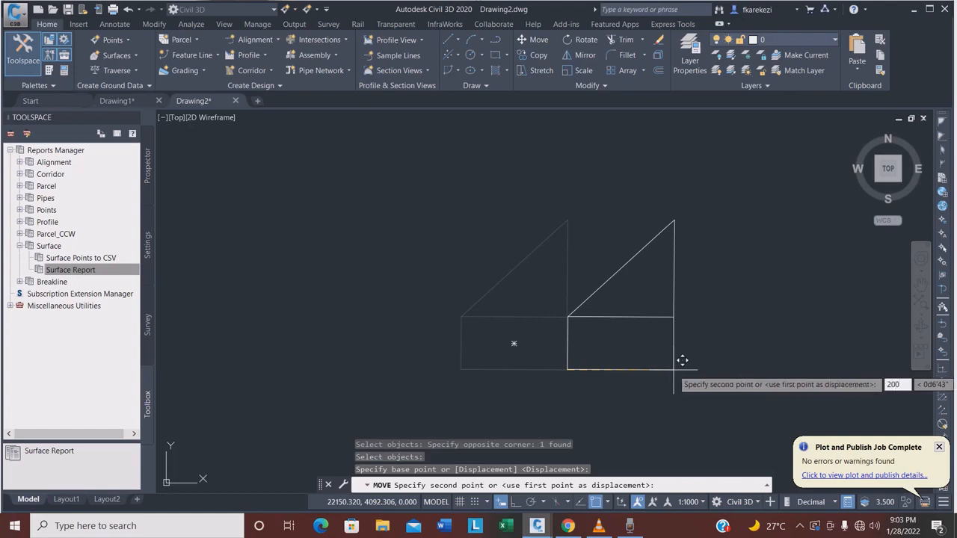
key(Return)
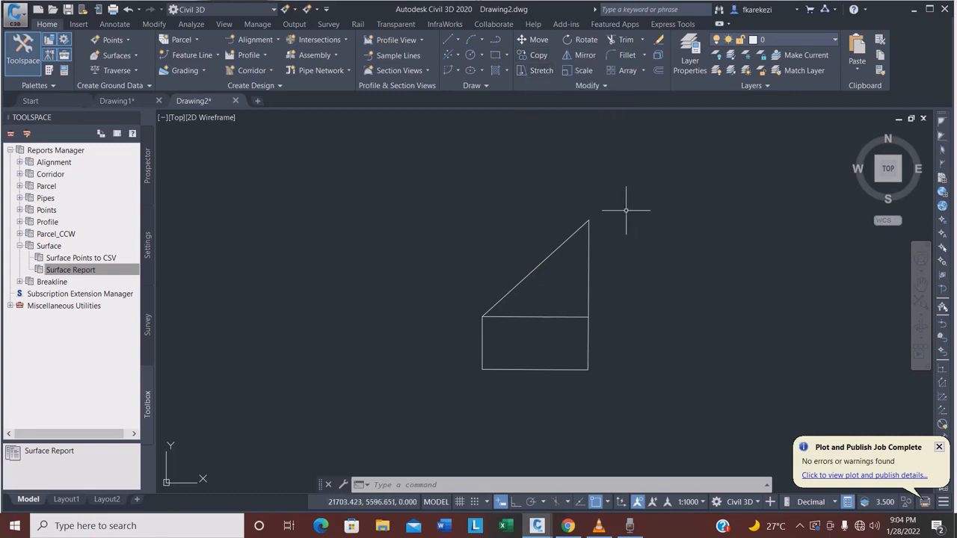
Step: Copy the block 200 units to the right, using its lower-right corner as base point
text(CO)
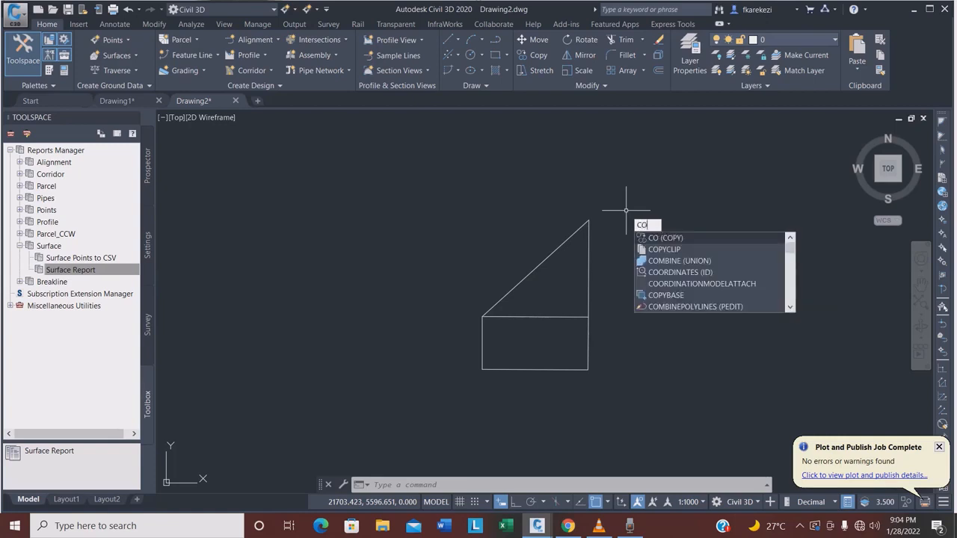
key(Return)
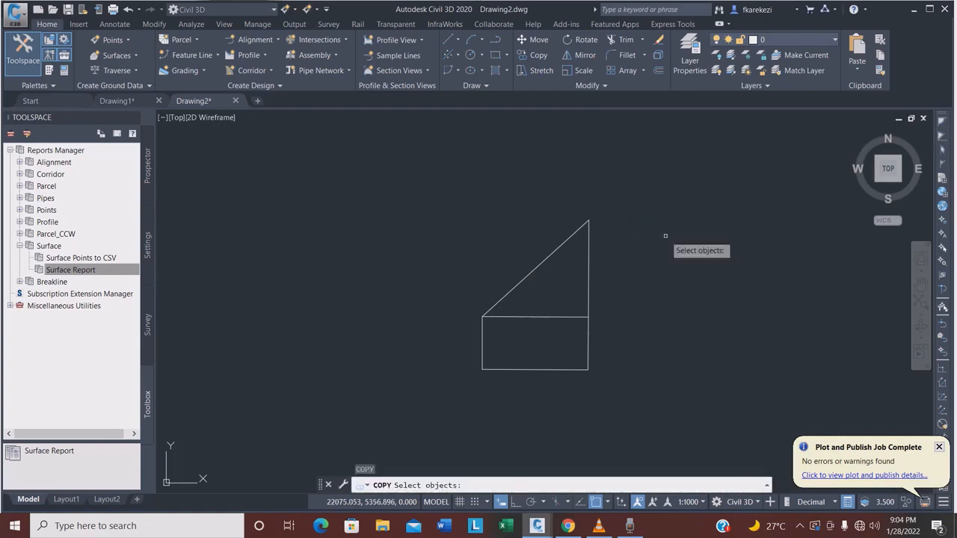
click(623, 410)
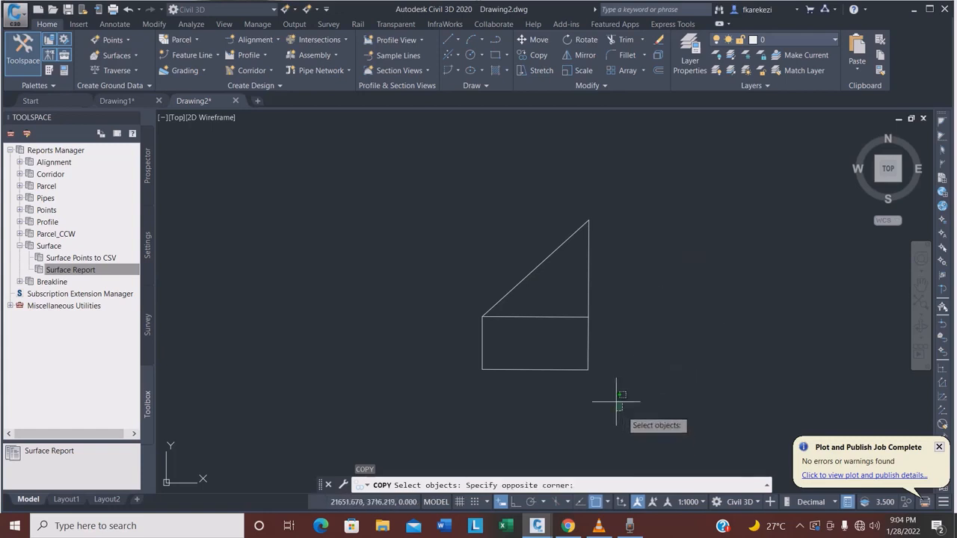
click(440, 190)
scroll(353, 180, down, 2)
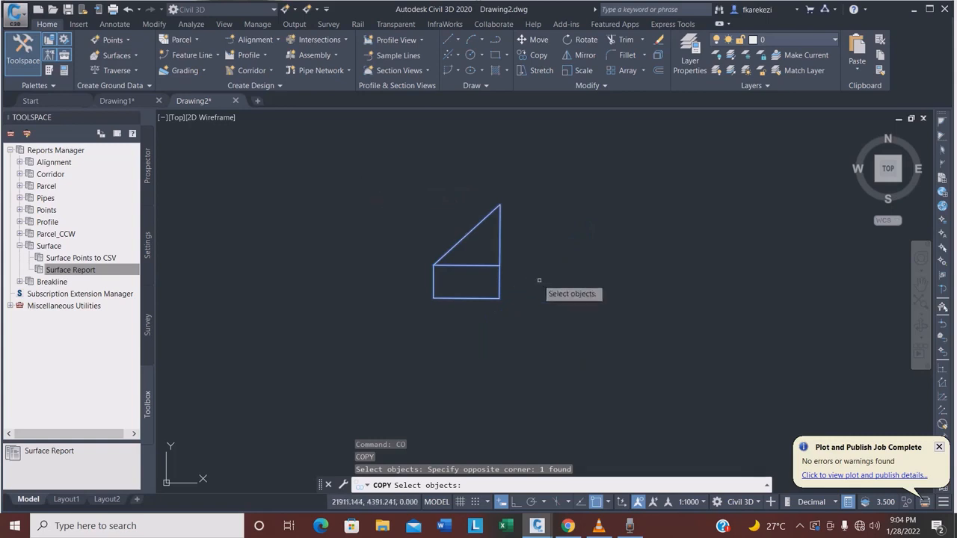
scroll(538, 281, up, 2)
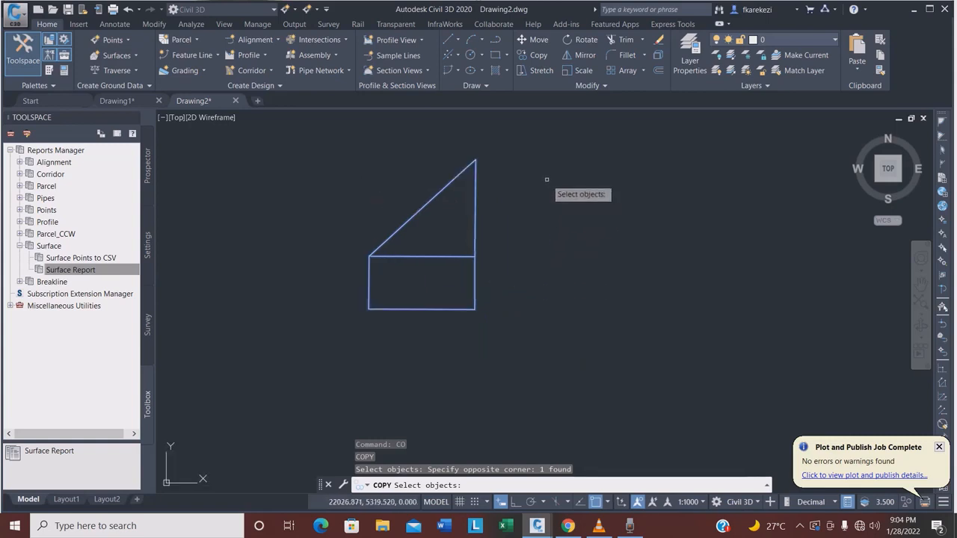
key(Return)
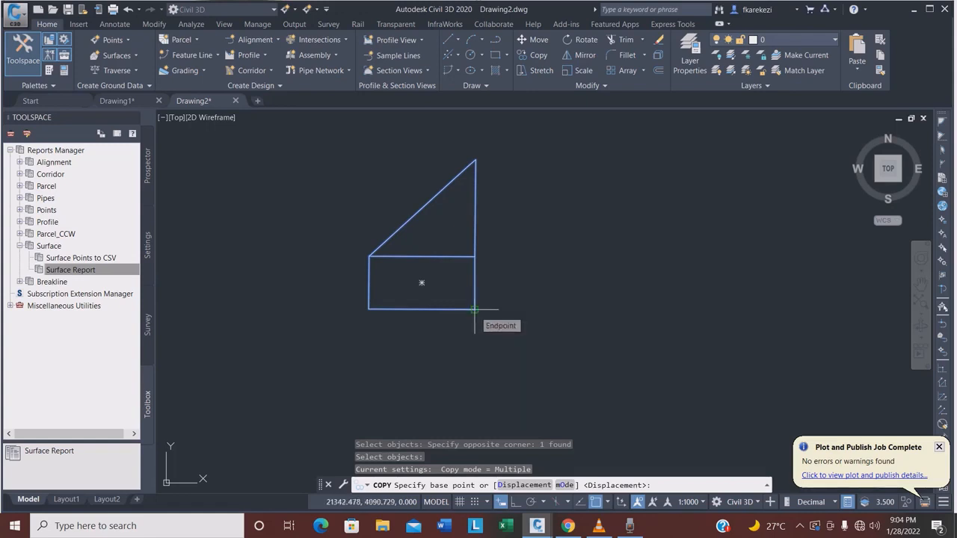
click(474, 309)
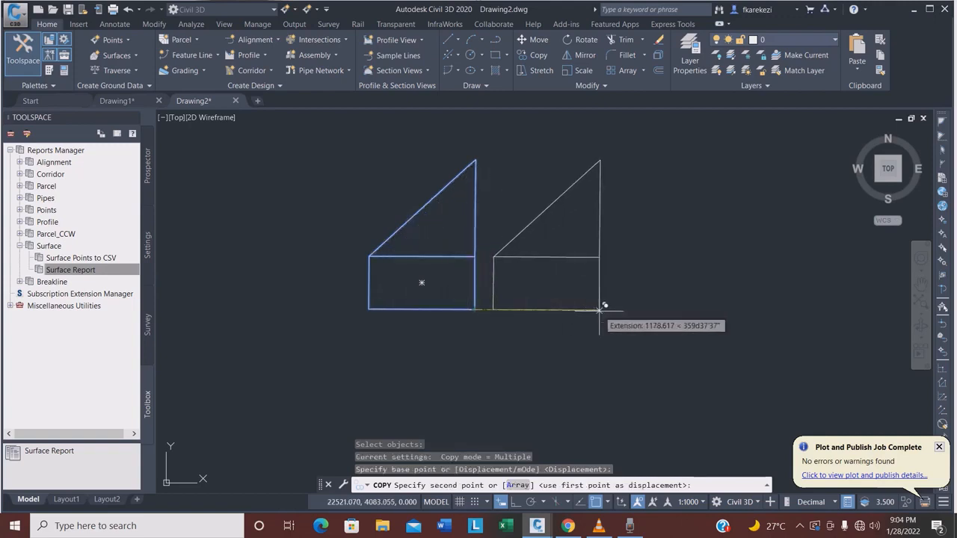
text(200)
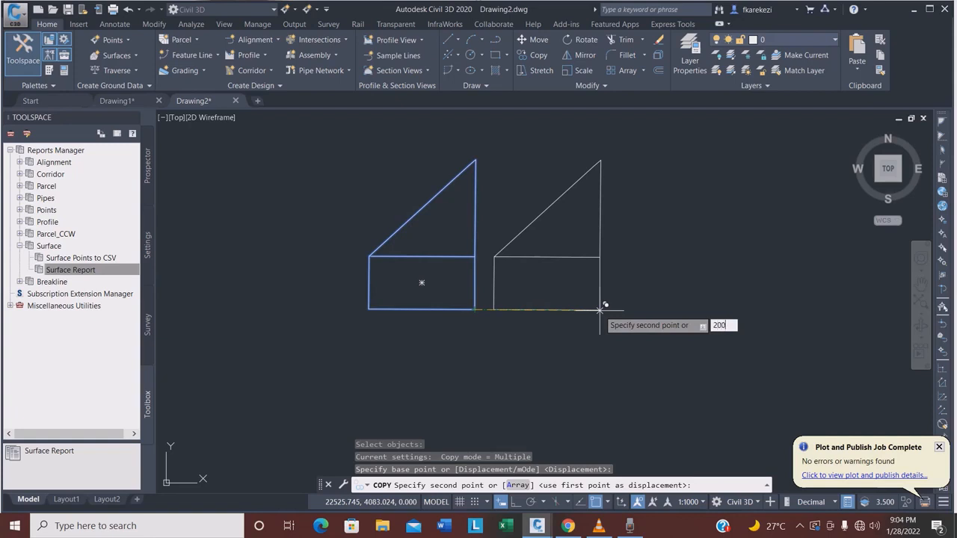
key(Return)
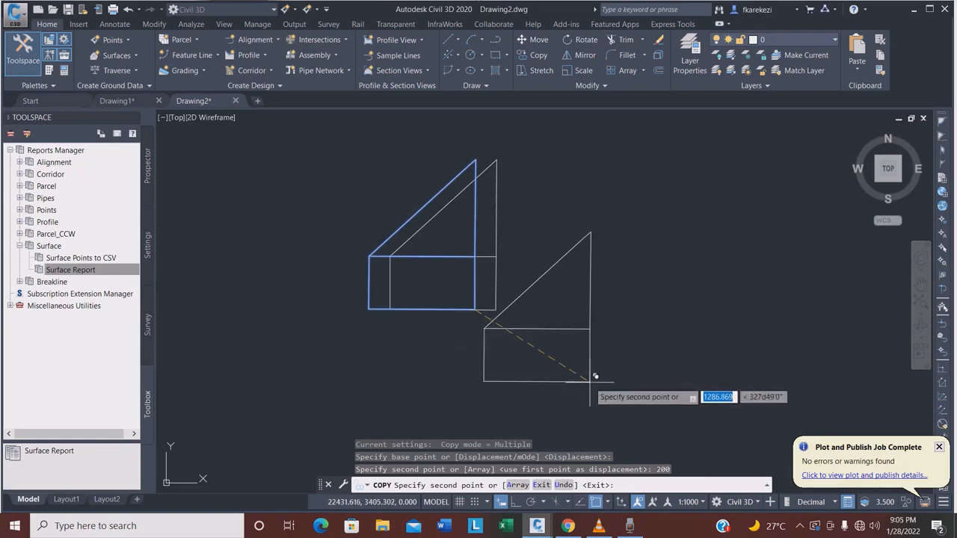
key(Escape)
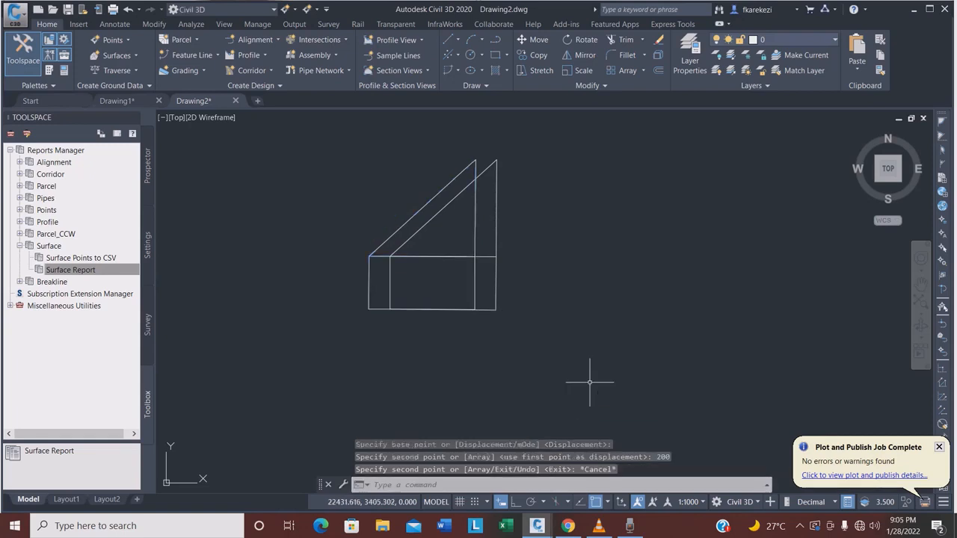
Step: Delete the original overlapping block, and copy the remaining one 2000 units to the right from its lower-right corner
click(473, 253)
key(Delete)
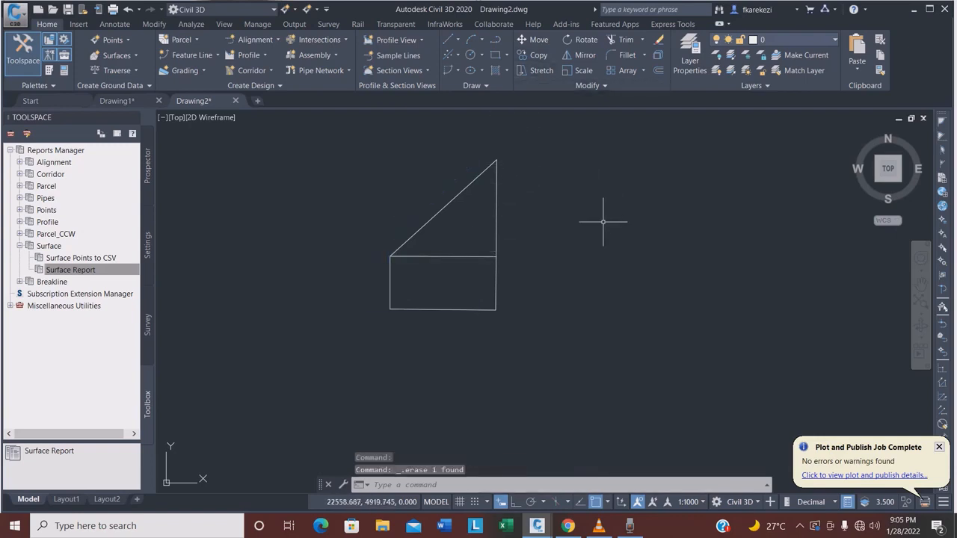
text(co)
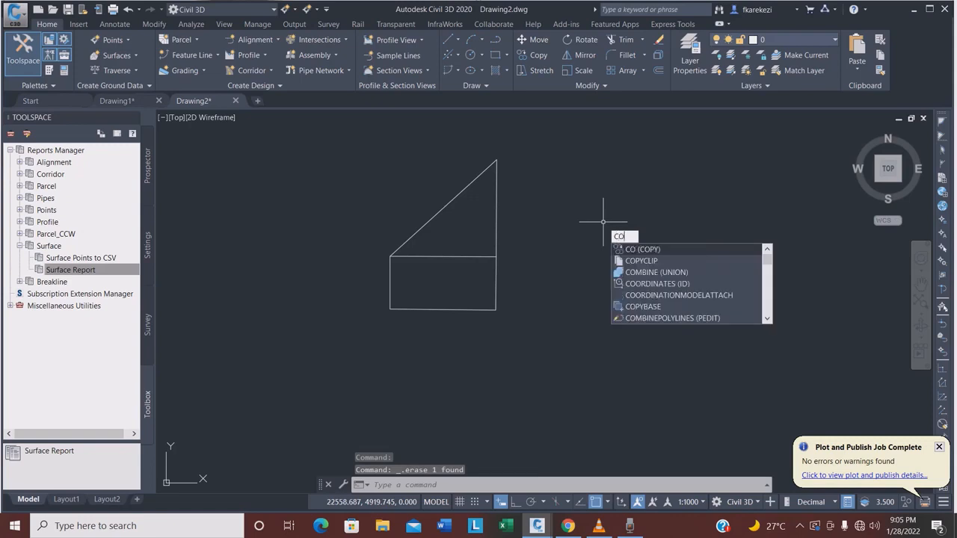
key(Return)
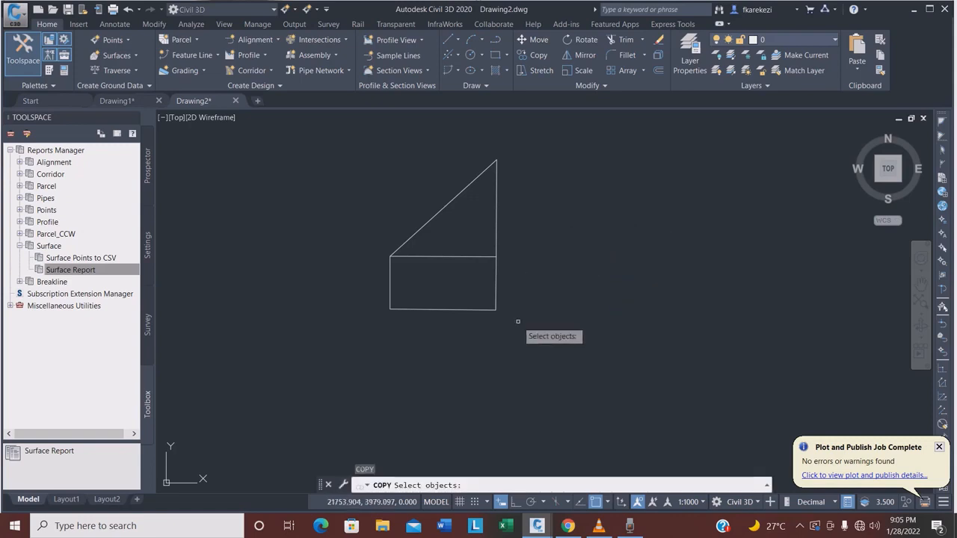
click(544, 347)
click(370, 145)
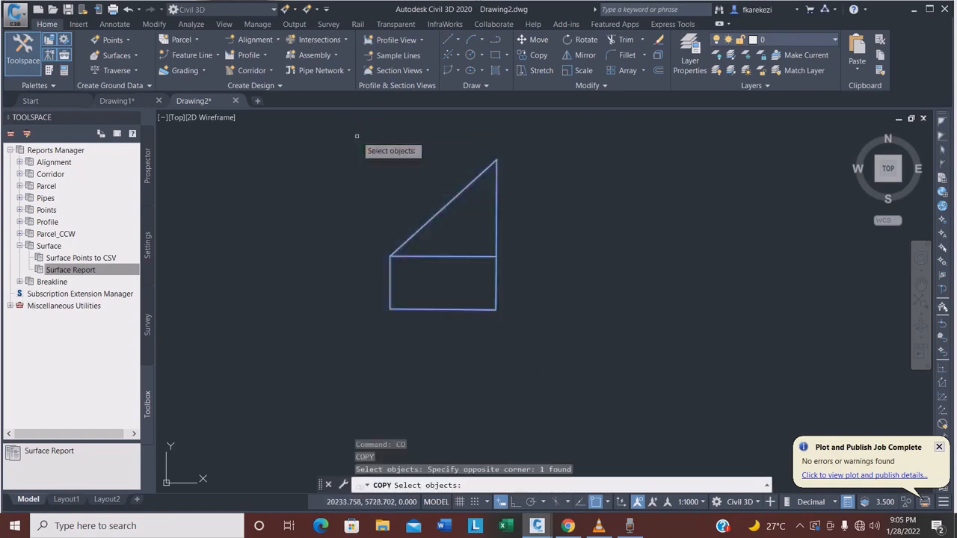
key(Return)
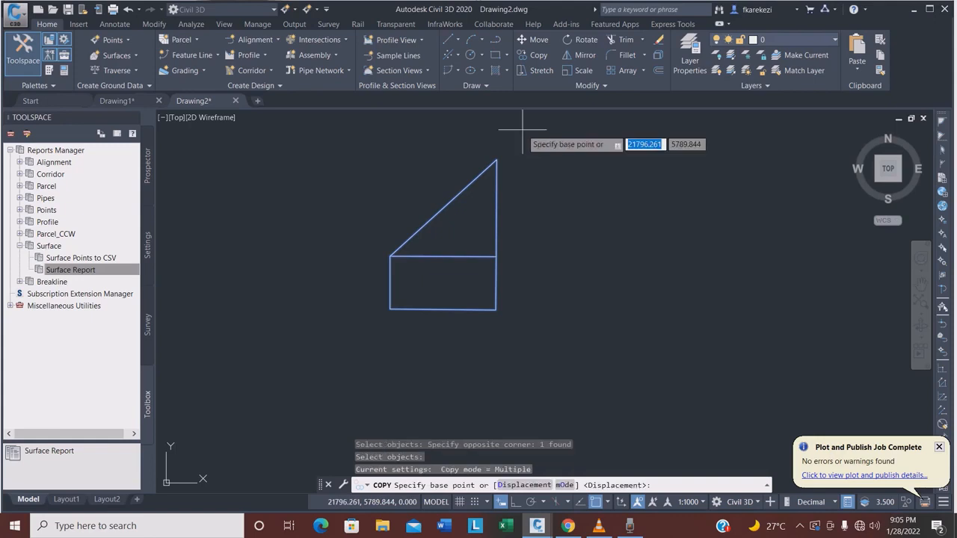
click(496, 309)
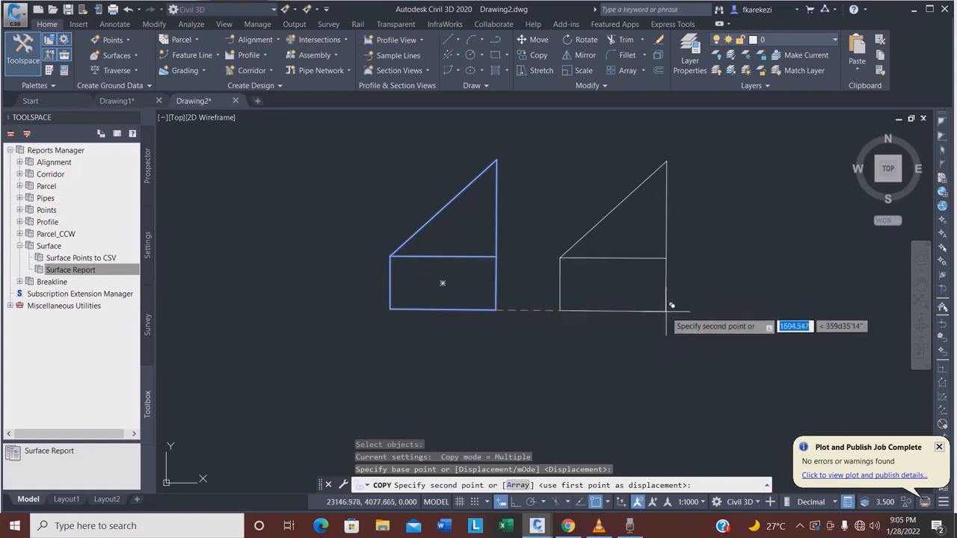
text(2)
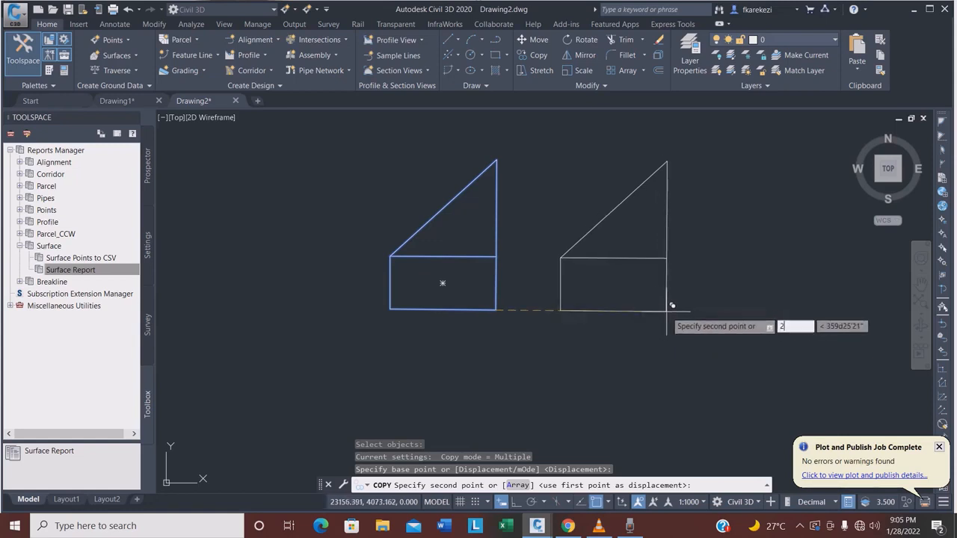
text(000)
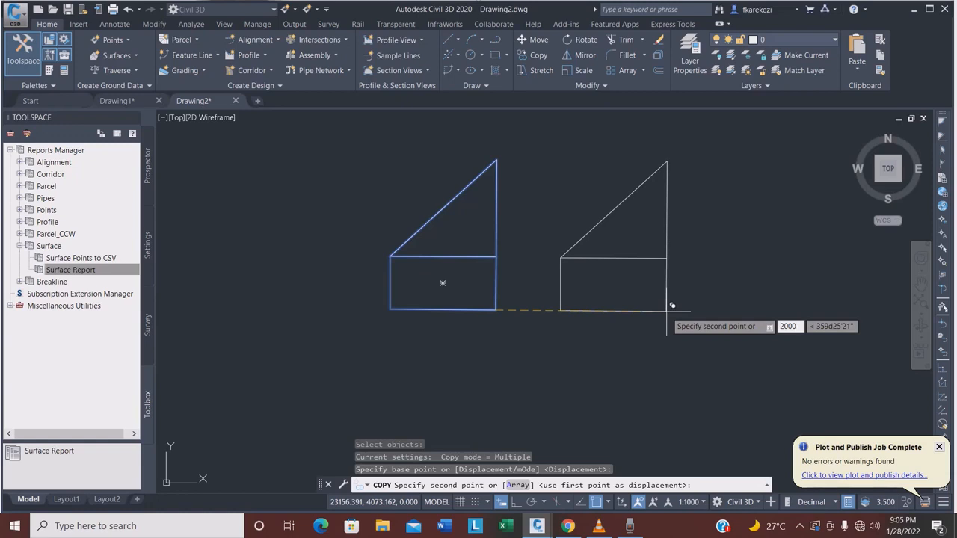
key(Return)
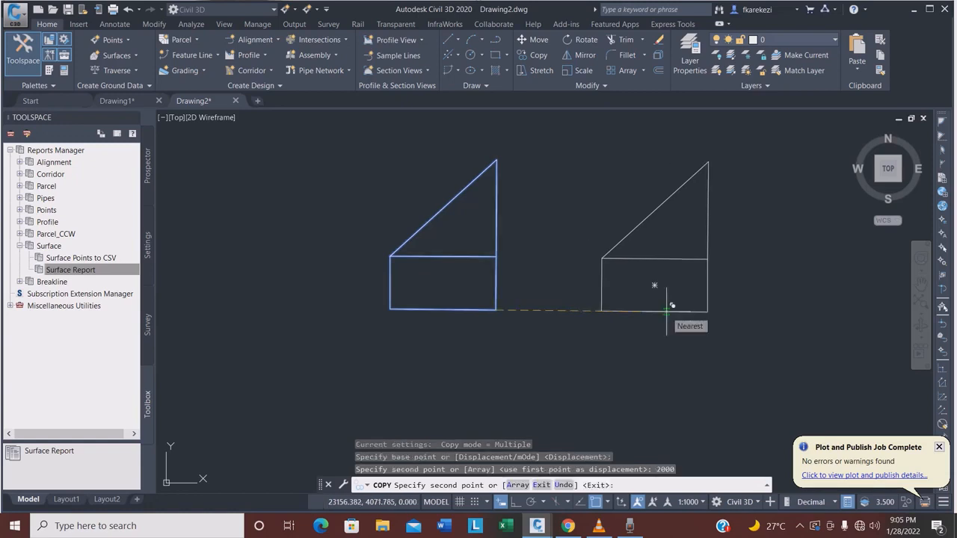
key(Escape)
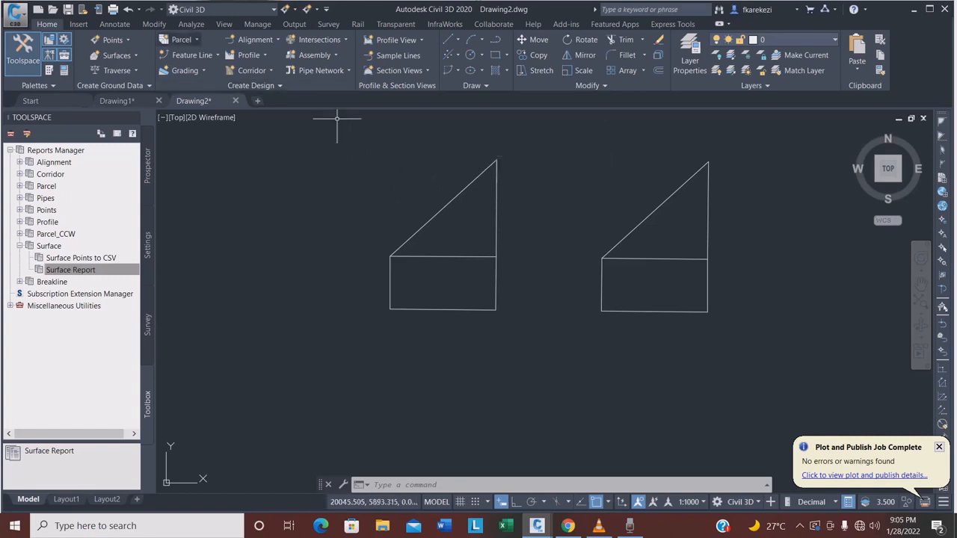
click(114, 24)
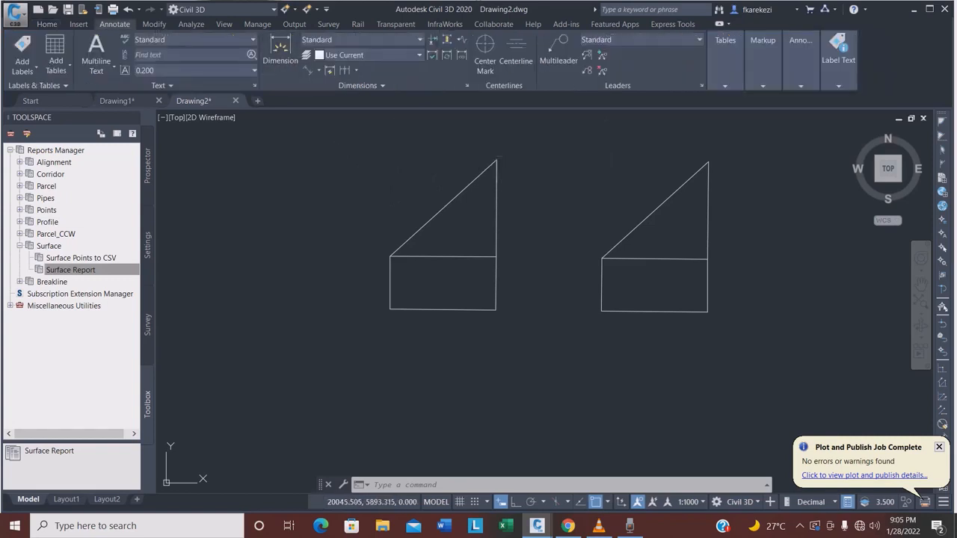
scroll(247, 23, up, 2)
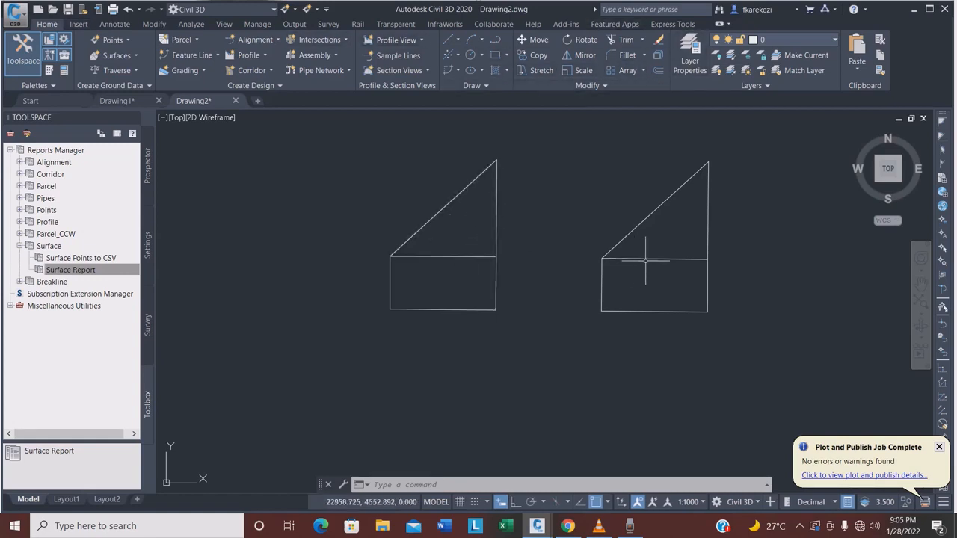
Step: Start copying the right-hand block, using its lower-right corner as the base point
click(636, 224)
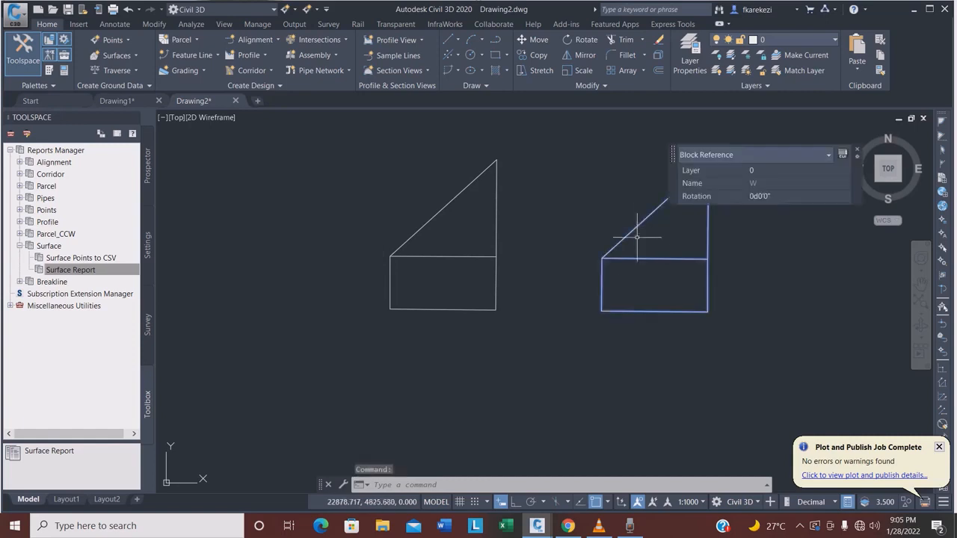
scroll(440, 254, down, 2)
scroll(439, 255, down, 2)
scroll(504, 256, up, 2)
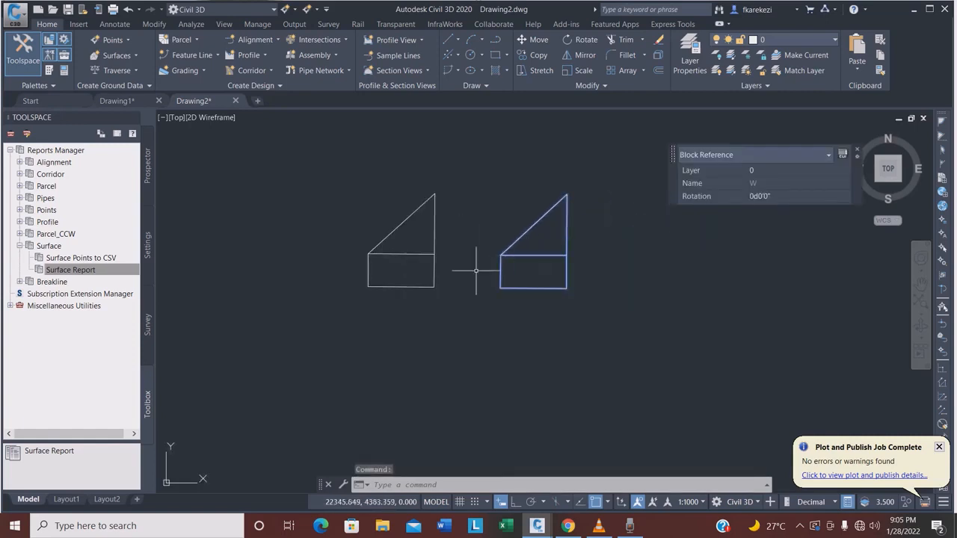
scroll(452, 278, up, 2)
scroll(421, 297, down, 2)
scroll(488, 273, up, 2)
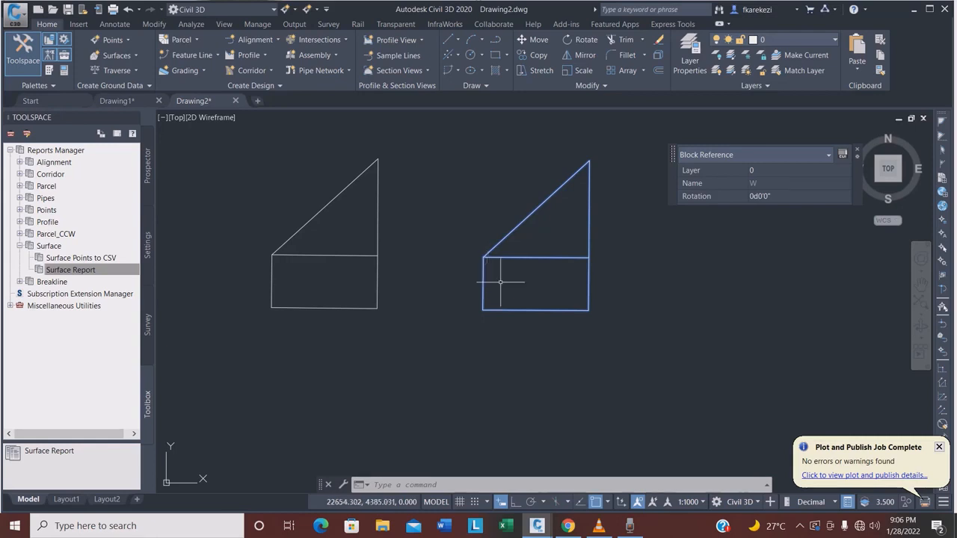
text(CO)
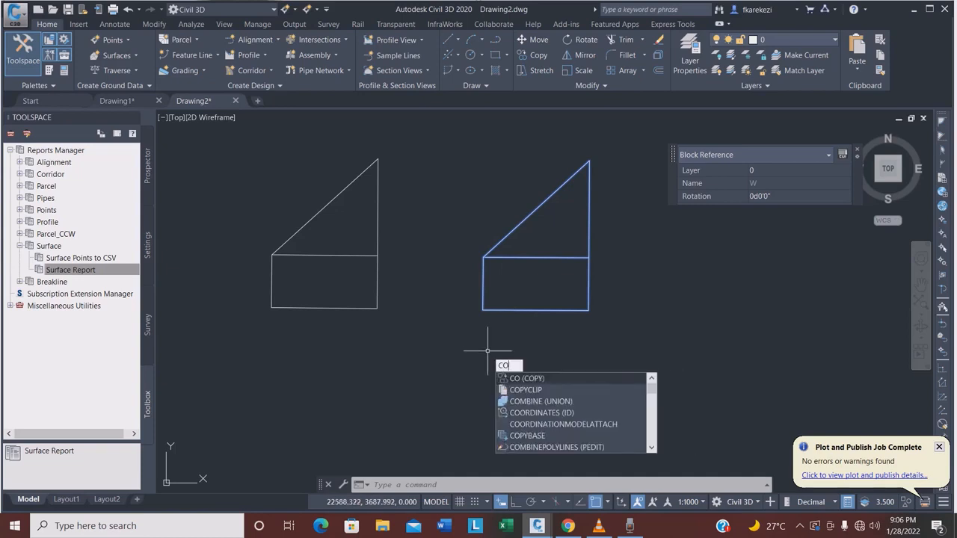
key(Return)
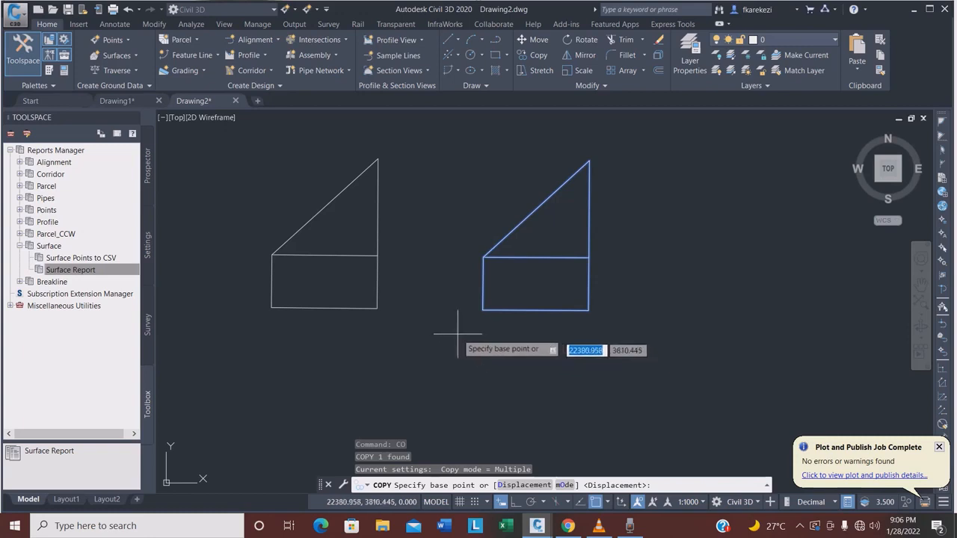
scroll(387, 333, down, 3)
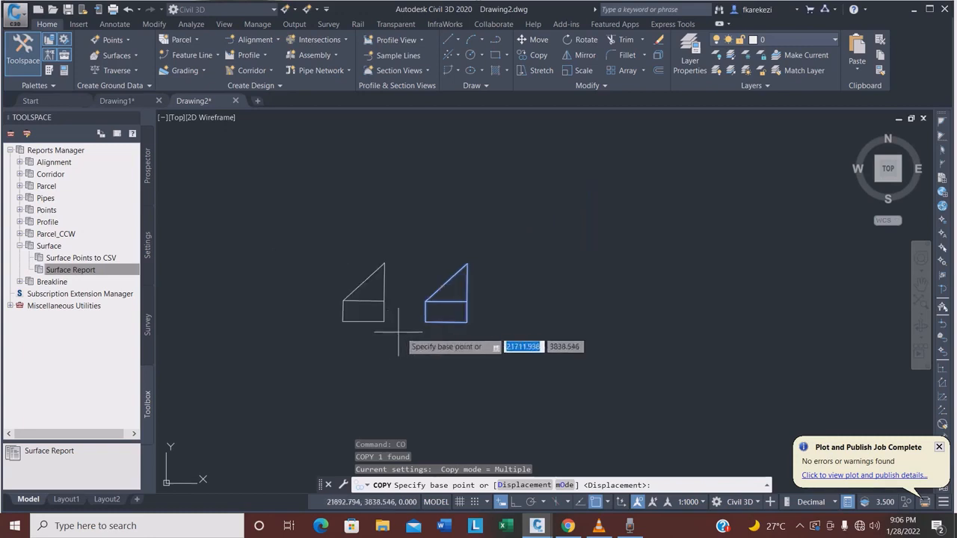
scroll(449, 331, up, 3)
click(438, 309)
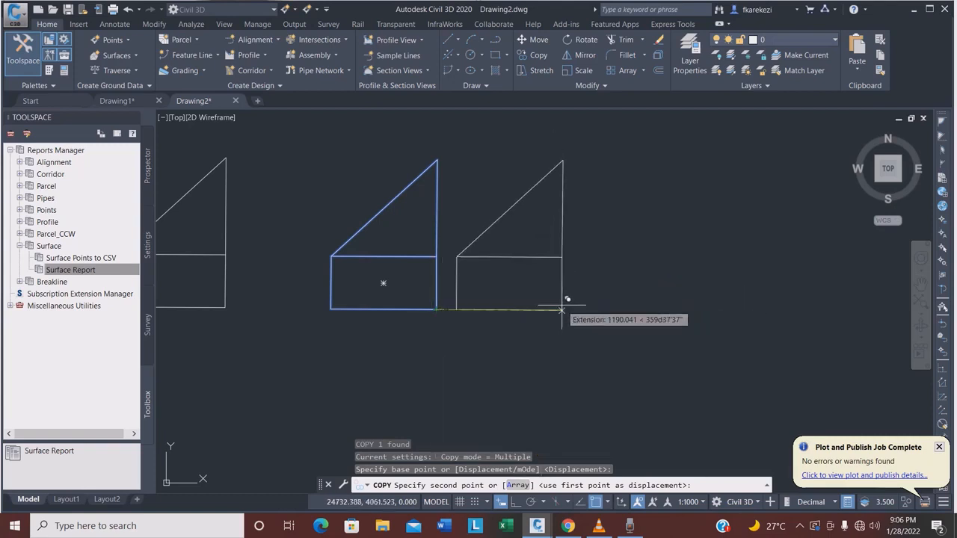
Step: Array the block to the right as 10 items spaced 2000 units apart with the copy's Array option
text(a)
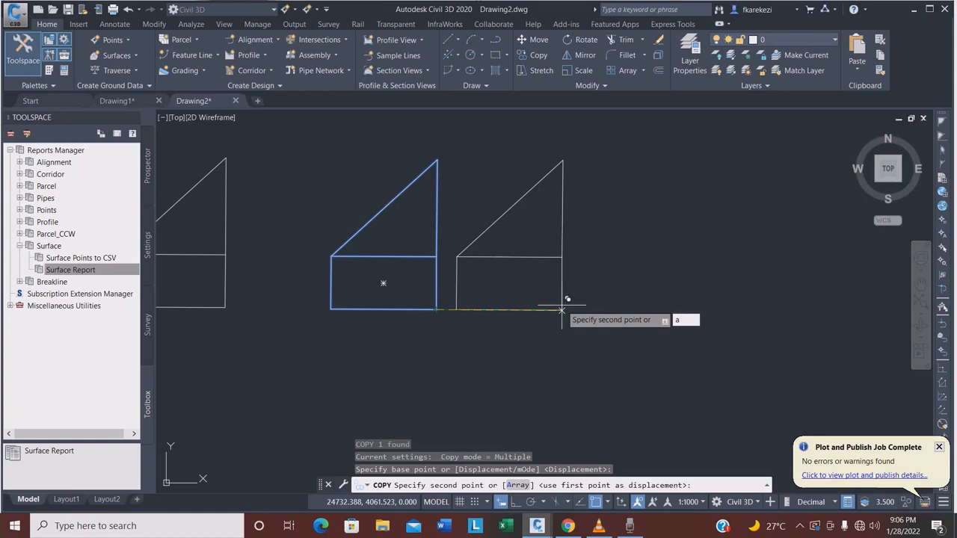
key(Return)
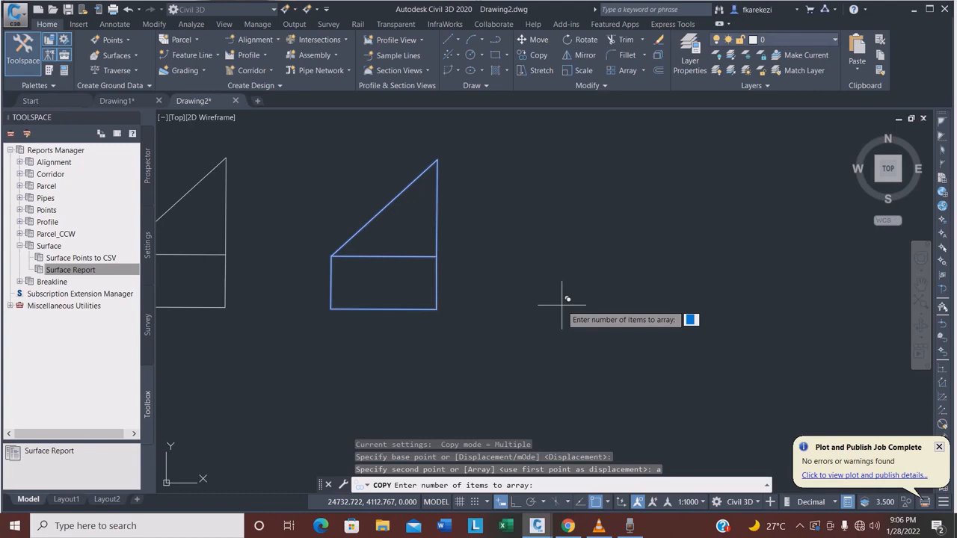
text(10)
key(Return)
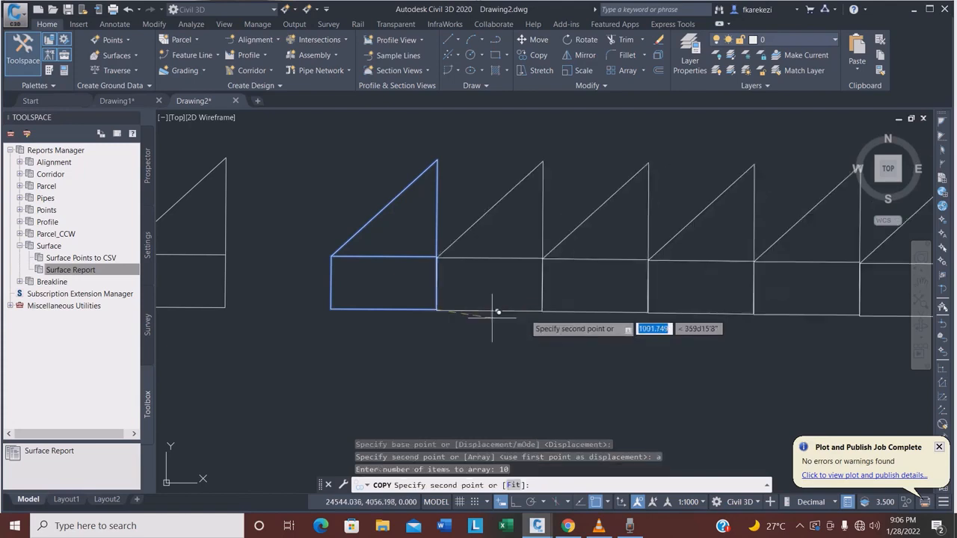
scroll(478, 318, down, 5)
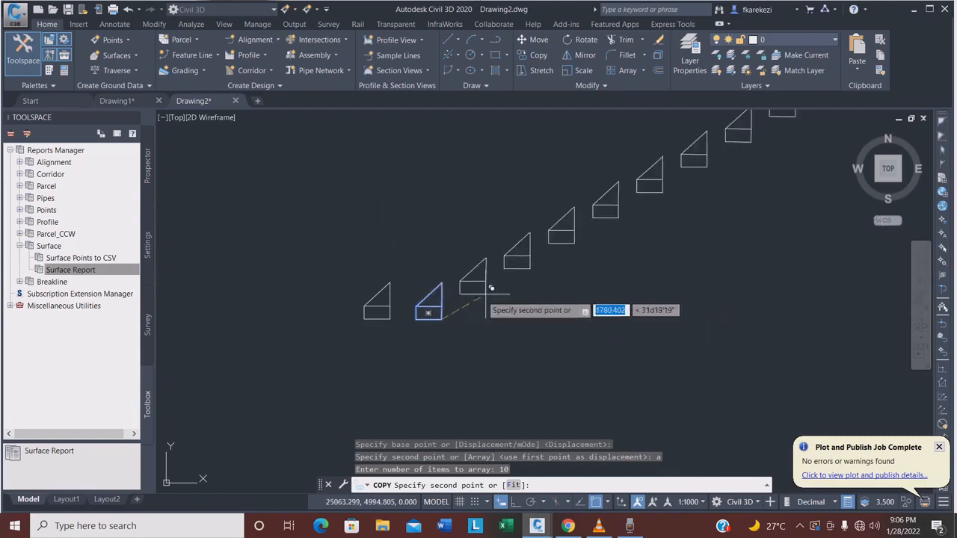
scroll(419, 296, down, 3)
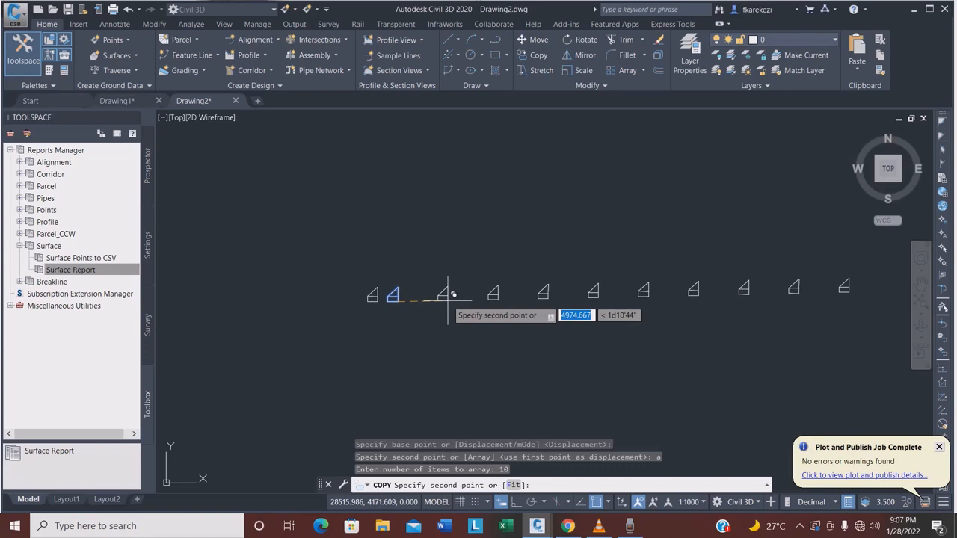
text(200)
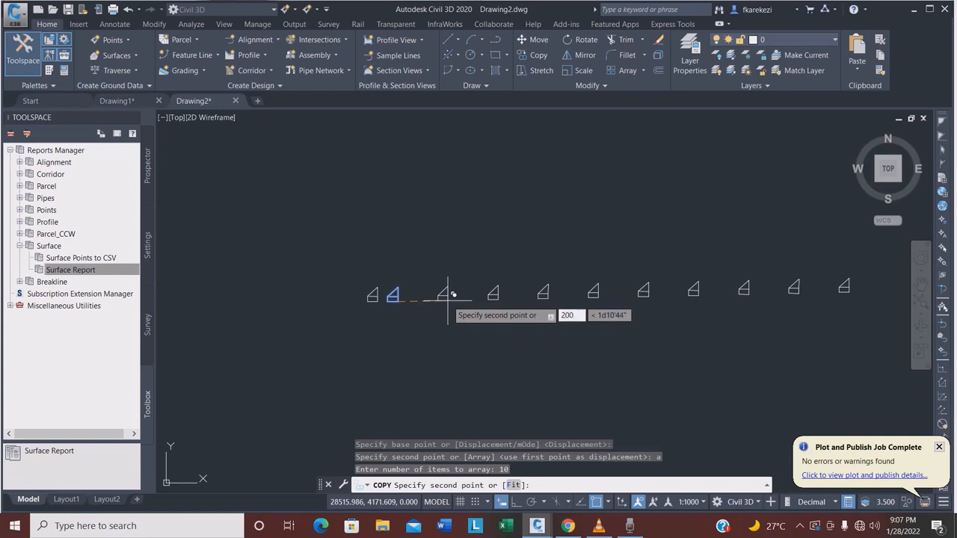
text(0)
key(Return)
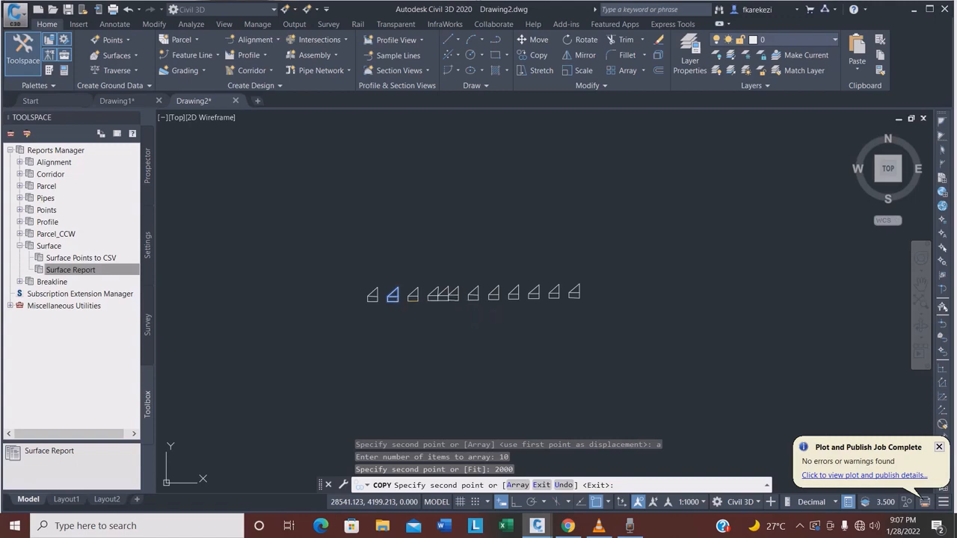
key(Return)
Step: Examine the row of arrayed blocks and the block reference at its left end
scroll(434, 298, up, 5)
scroll(509, 272, down, 3)
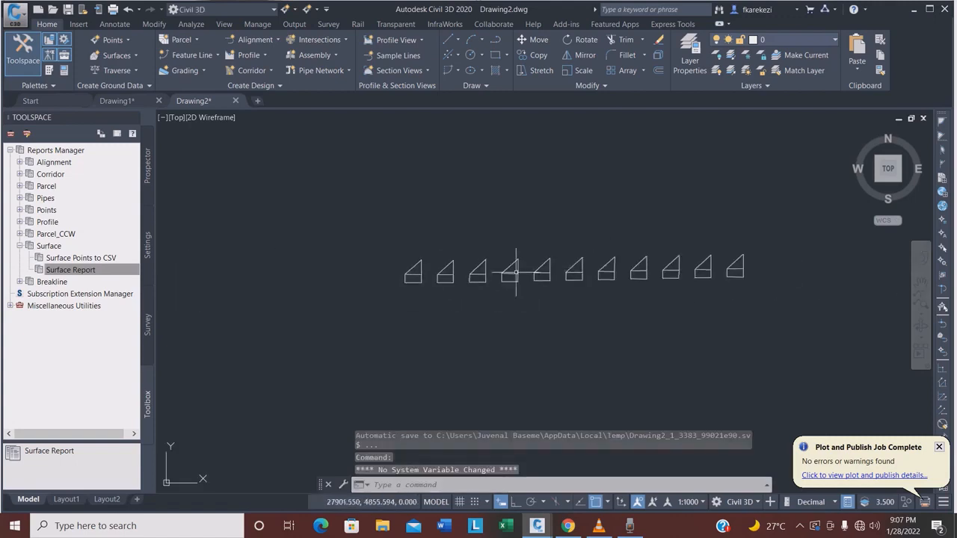
scroll(468, 275, up, 1)
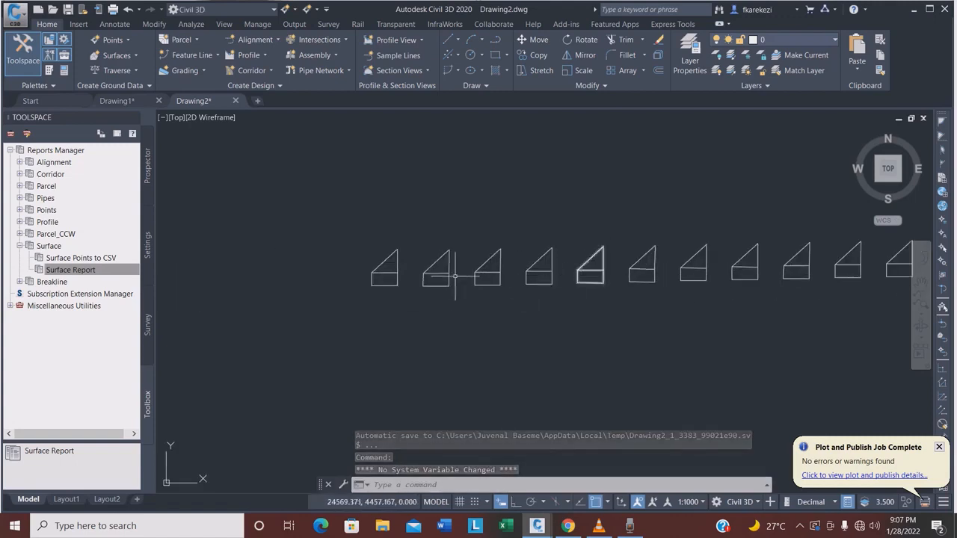
scroll(568, 271, down, 3)
scroll(733, 271, up, 3)
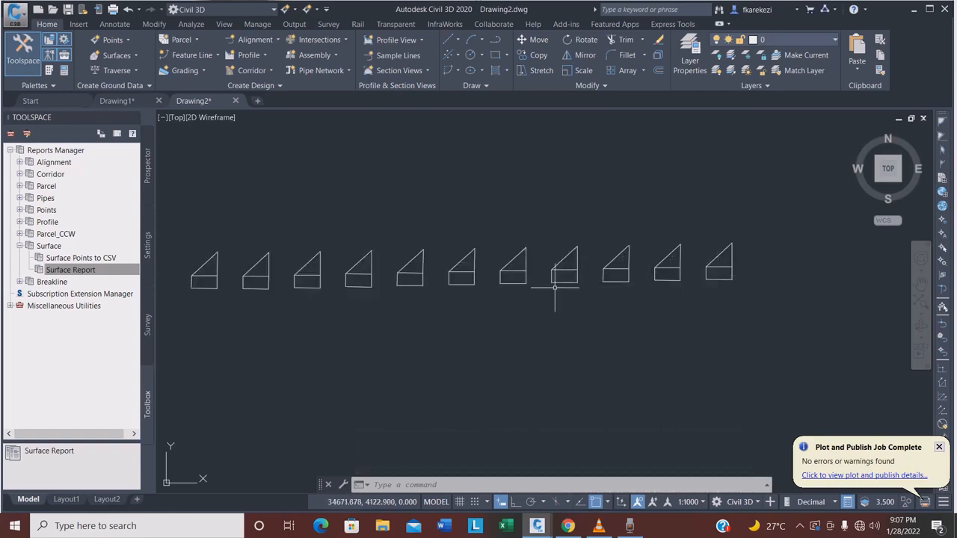
scroll(496, 269, down, 2)
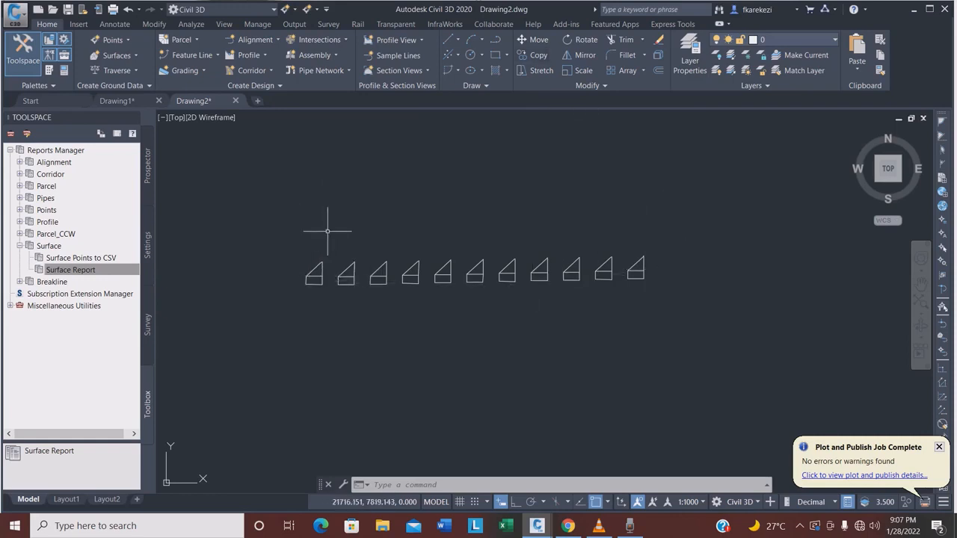
click(285, 250)
mouse_move(285, 250)
mouse_down()
mouse_move(295, 298)
mouse_move(320, 281)
mouse_move(335, 249)
mouse_move(322, 265)
mouse_up()
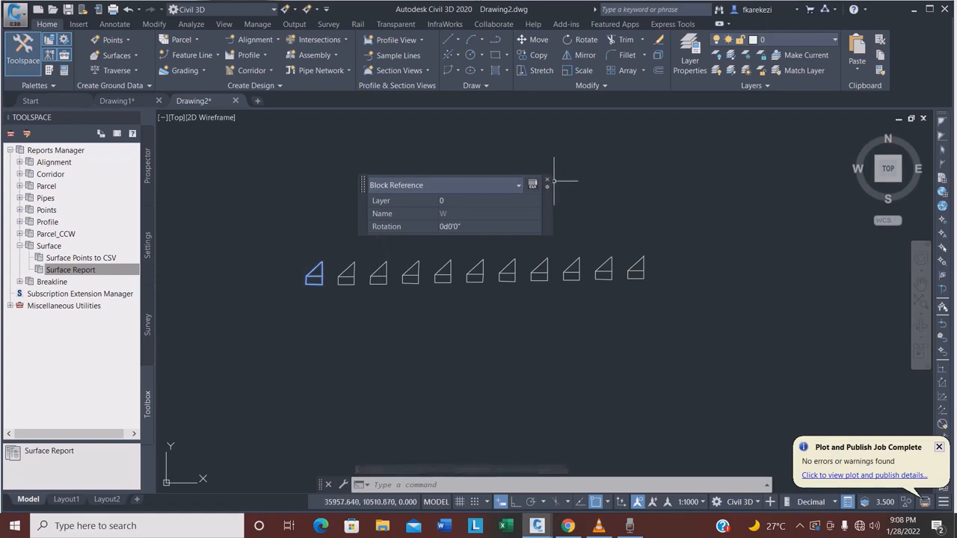
key(Escape)
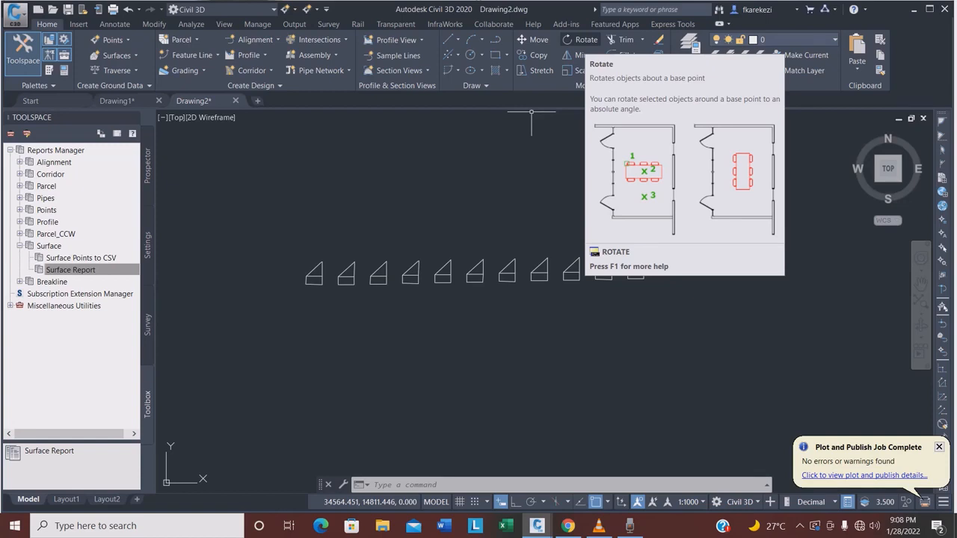
click(580, 40)
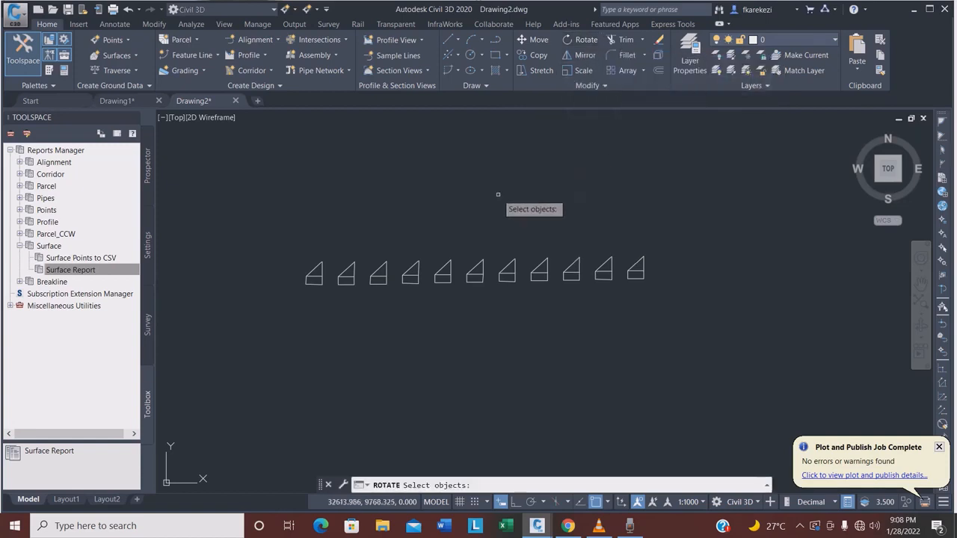
key(Escape)
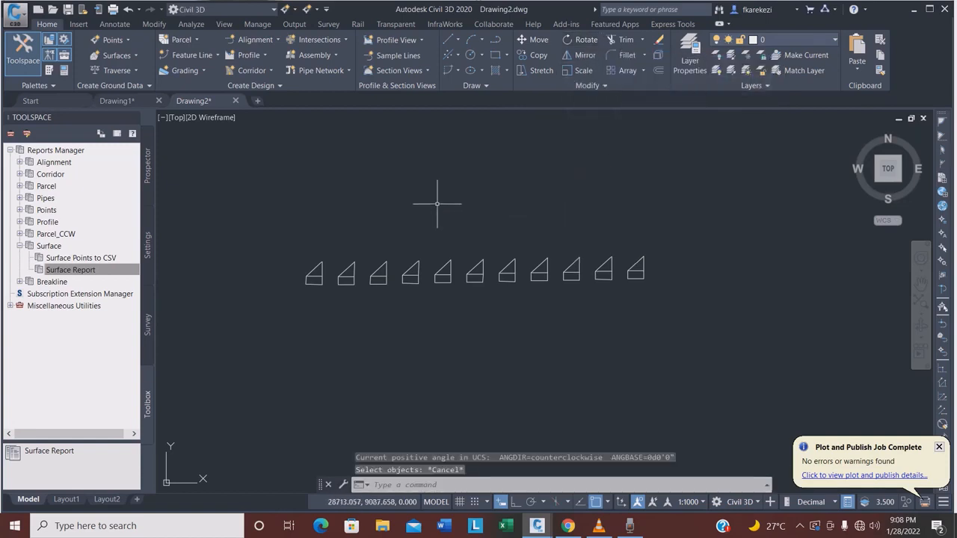
text(RO)
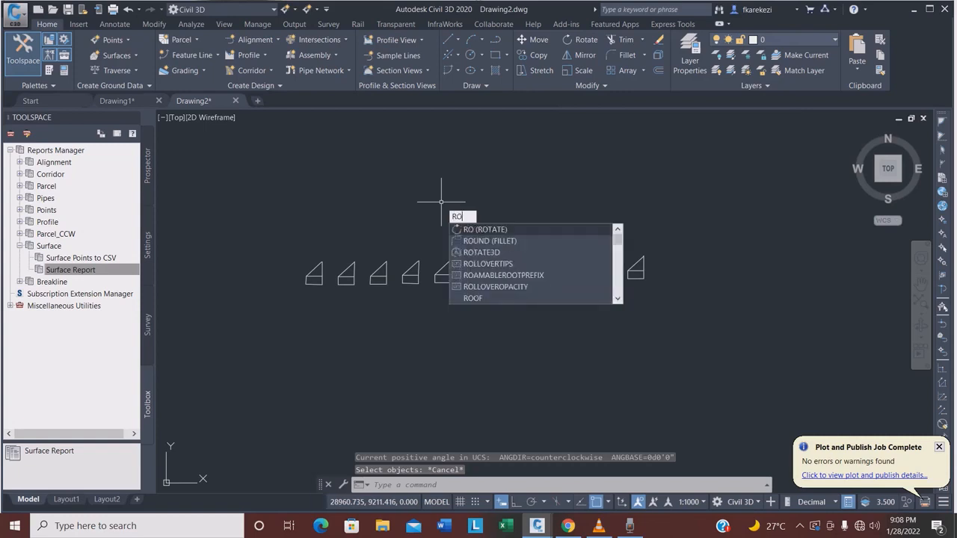
key(Return)
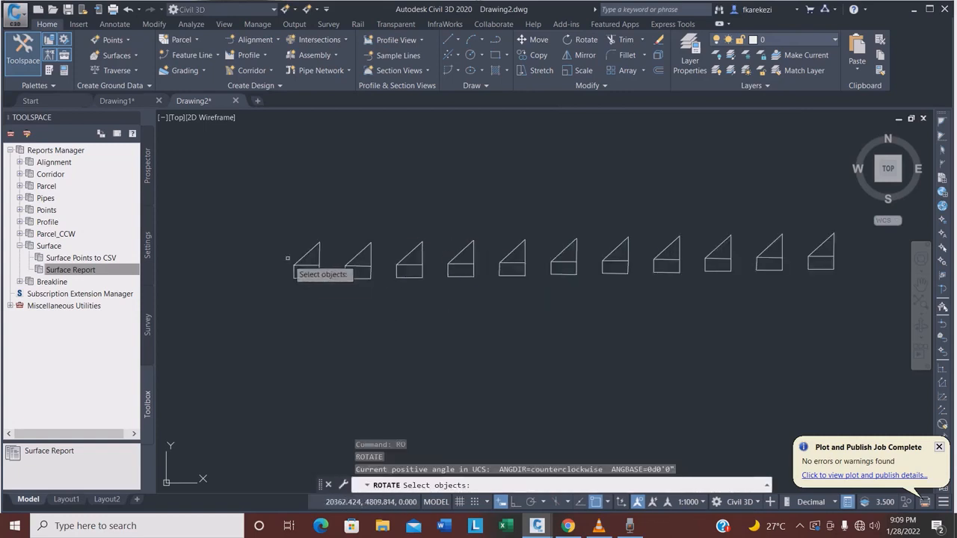
scroll(306, 269, up, 8)
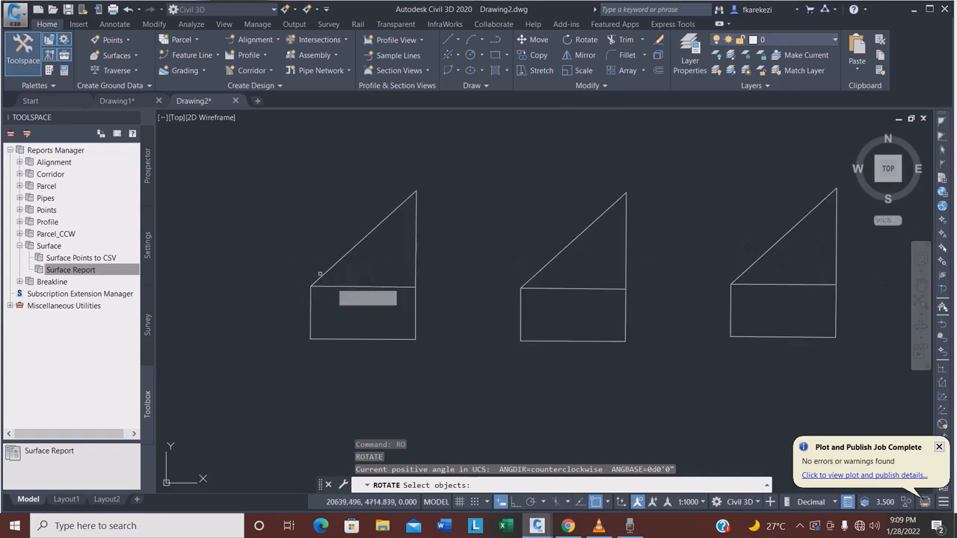
click(453, 379)
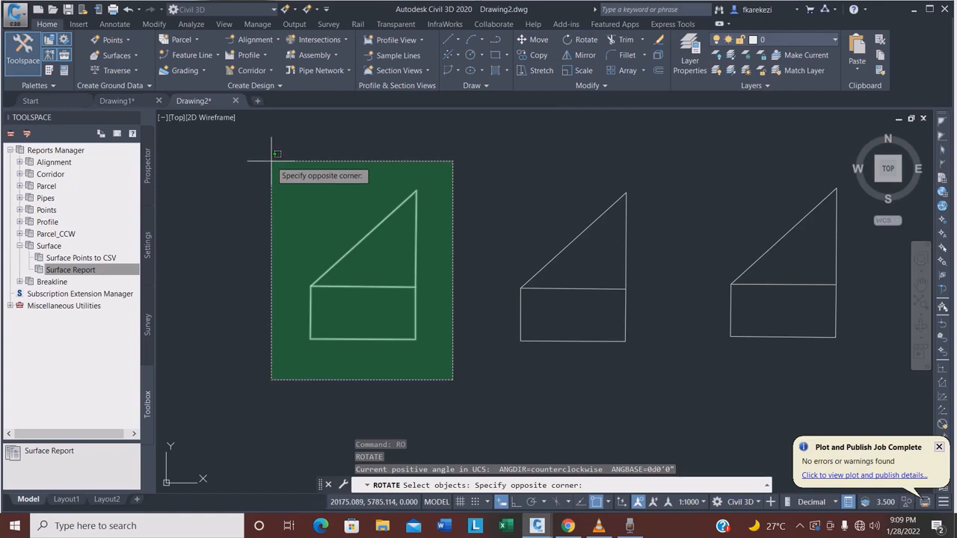
click(441, 198)
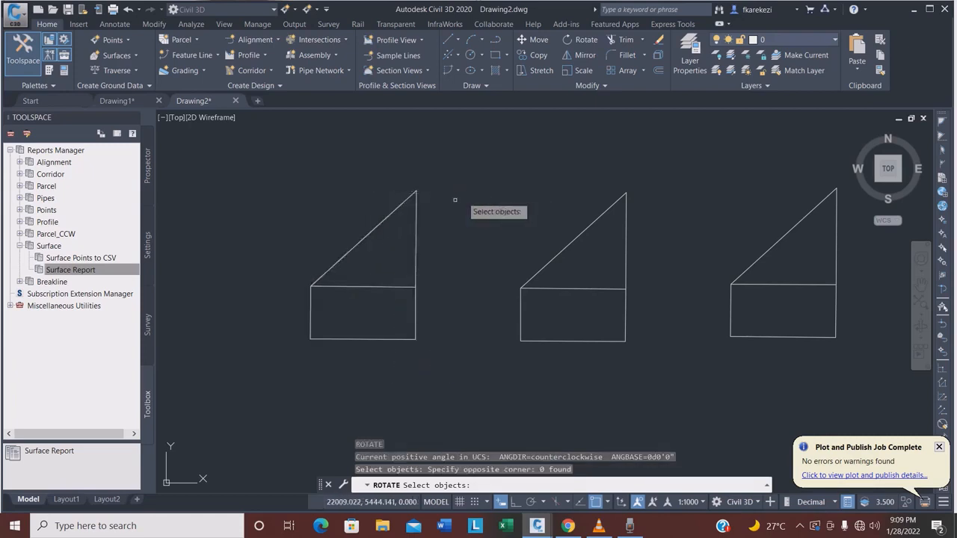
click(226, 211)
drag(240, 232, 329, 328)
mouse_move(280, 218)
mouse_down()
mouse_move(314, 377)
mouse_move(314, 355)
mouse_move(273, 299)
mouse_move(329, 238)
mouse_move(324, 225)
mouse_up()
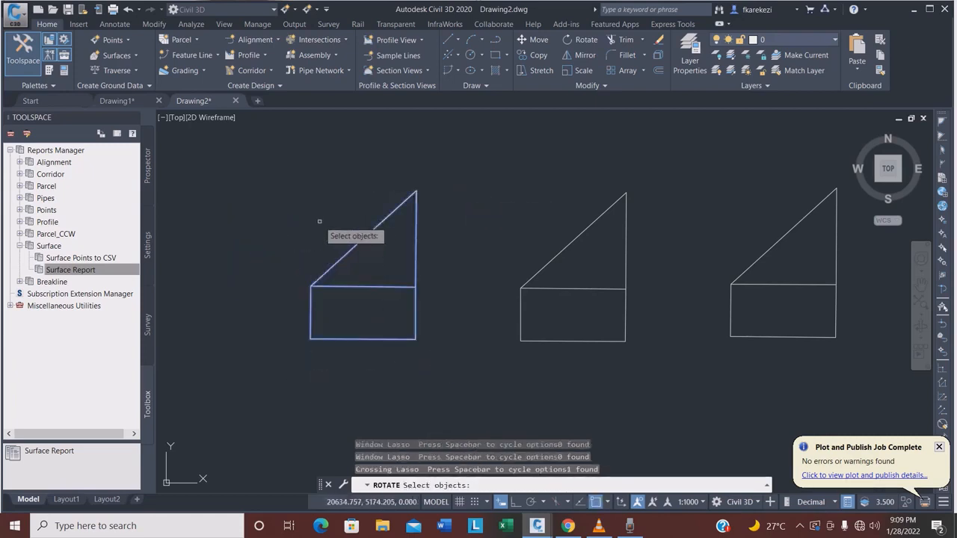
key(Escape)
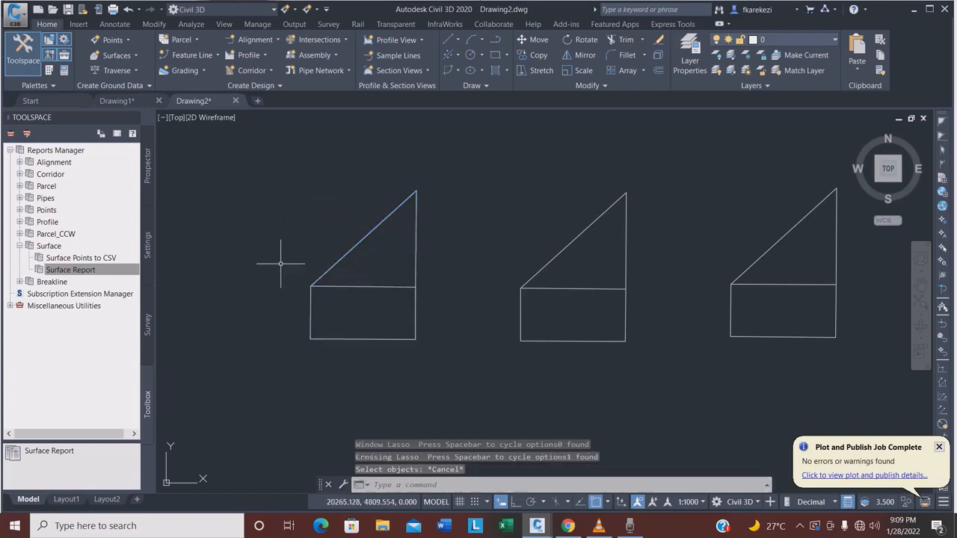
Step: Try window and crossing lasso selections on the leftmost block, and clear the selection
mouse_move(257, 246)
mouse_down()
mouse_move(273, 310)
mouse_move(321, 331)
mouse_move(342, 261)
mouse_move(328, 259)
mouse_up()
drag(290, 374, 327, 253)
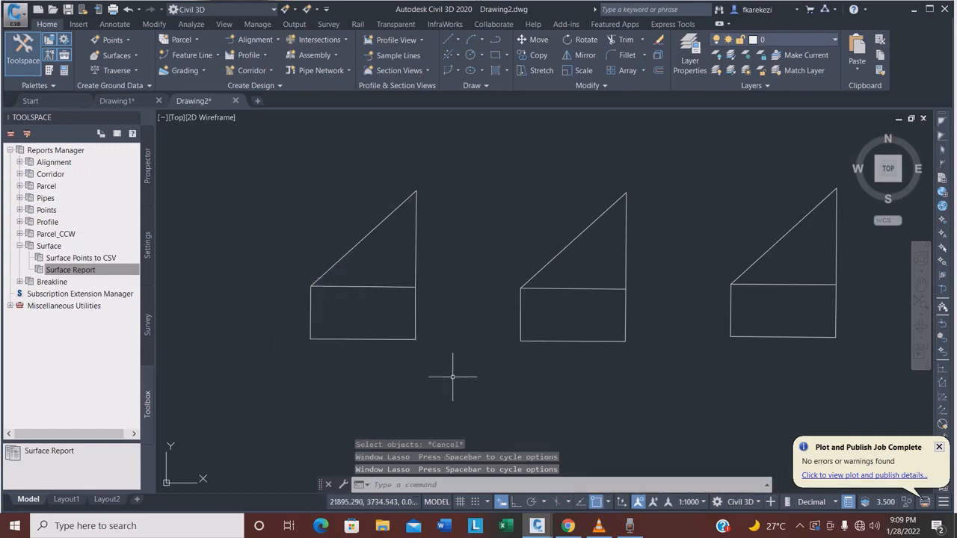
mouse_move(455, 378)
mouse_down()
mouse_move(428, 305)
mouse_move(393, 260)
mouse_up()
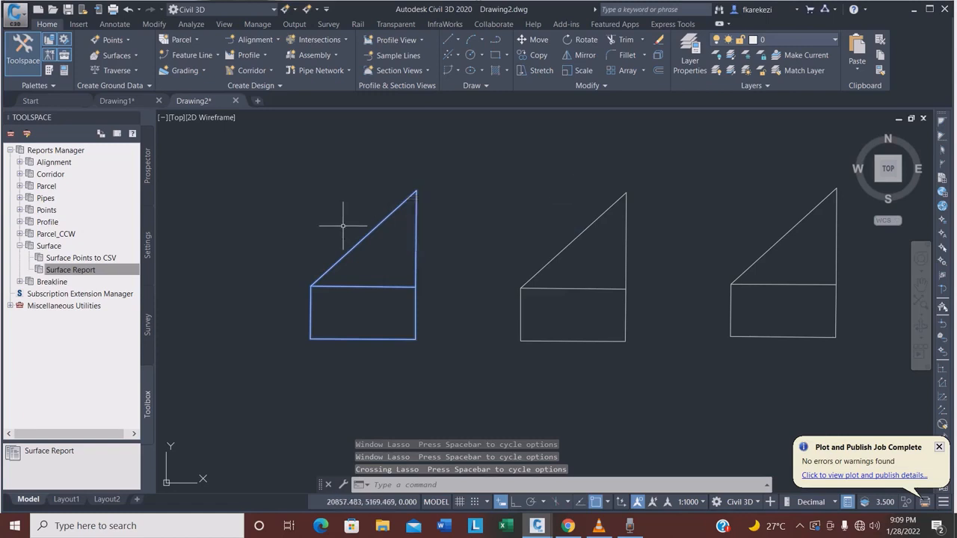
key(Escape)
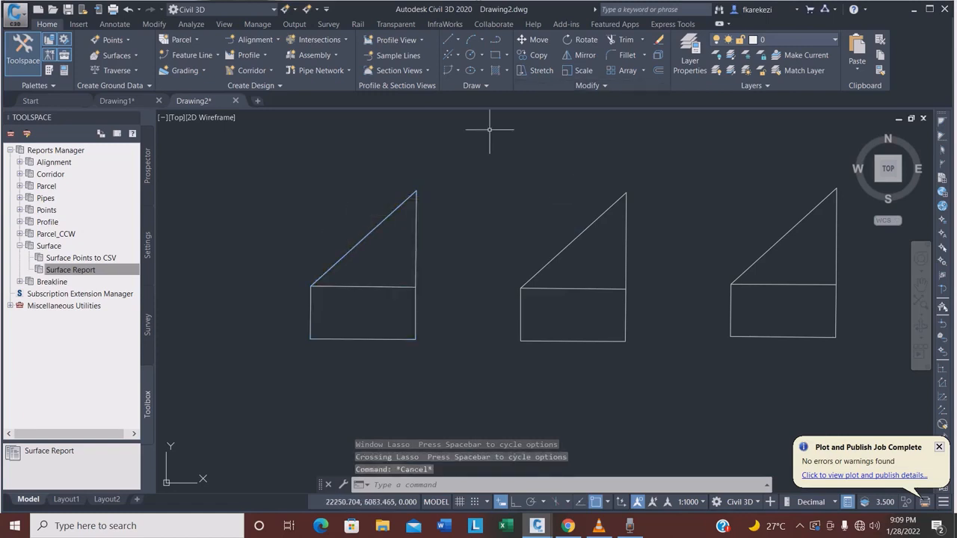
click(580, 40)
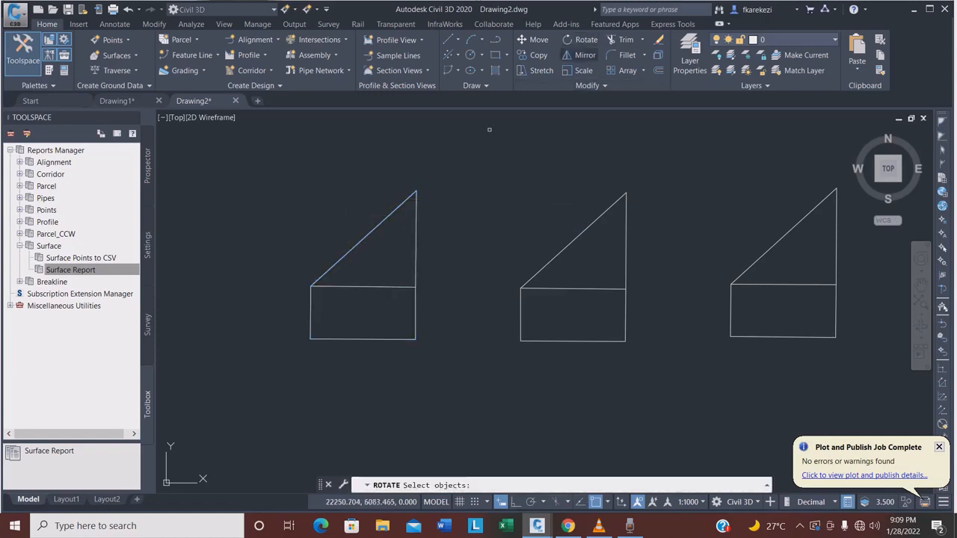
click(427, 351)
click(317, 201)
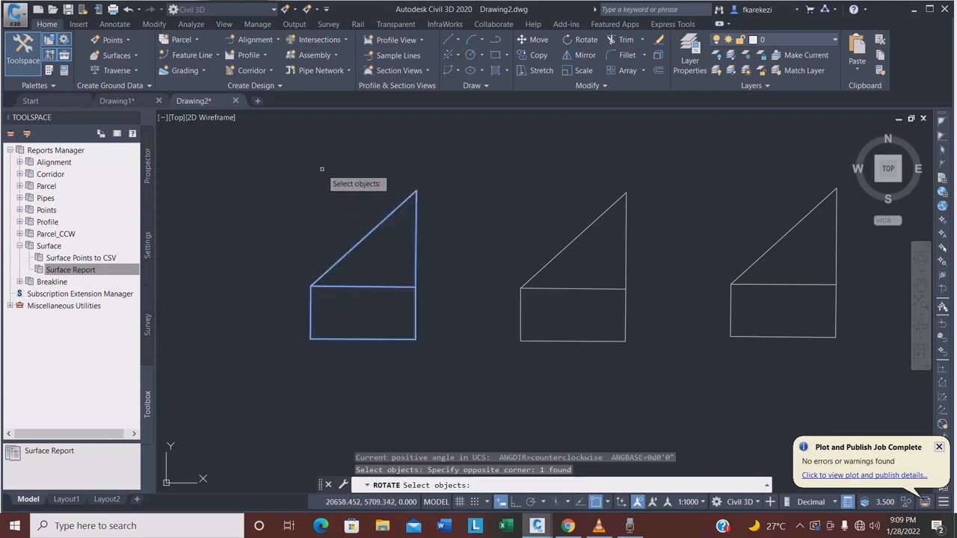
key(Return)
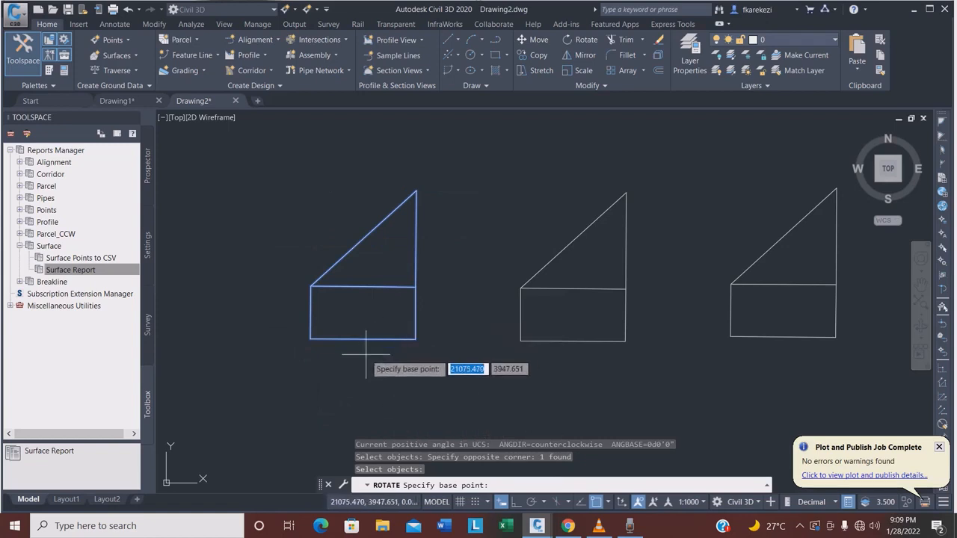
click(416, 340)
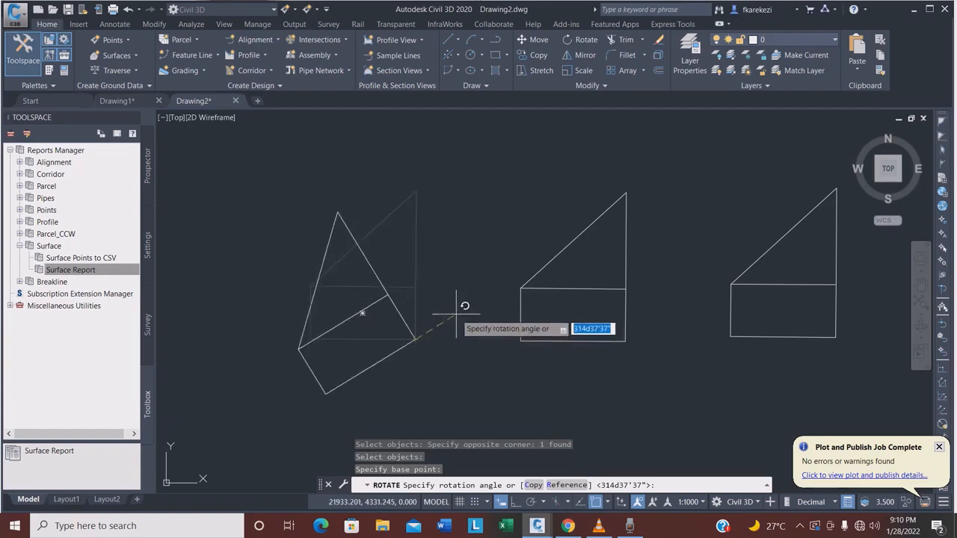
key(Down)
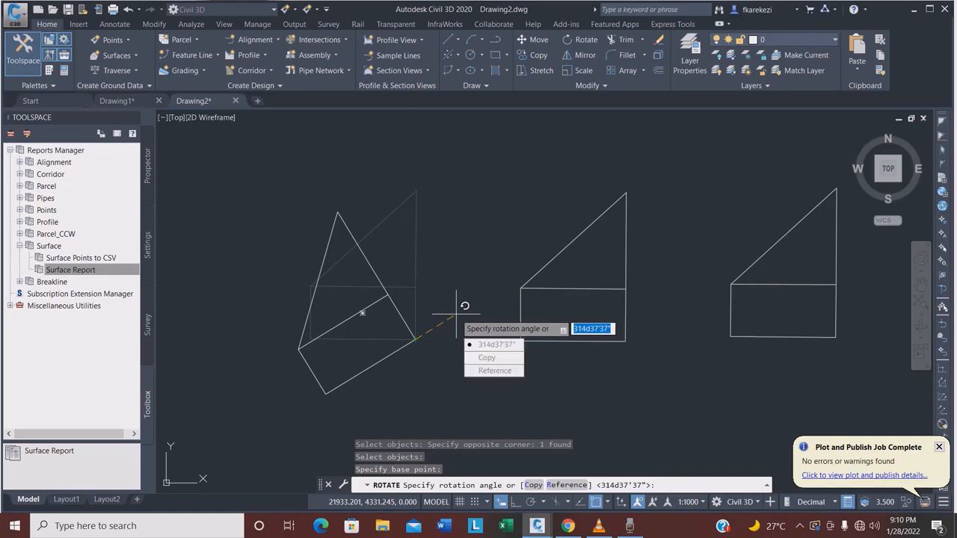
key(Down)
key(Down)
key(Down)
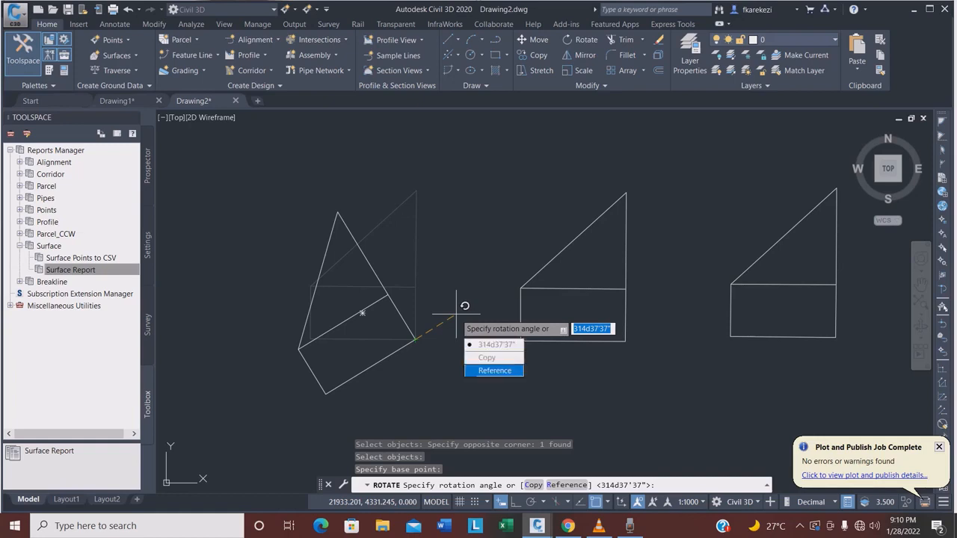
key(Down)
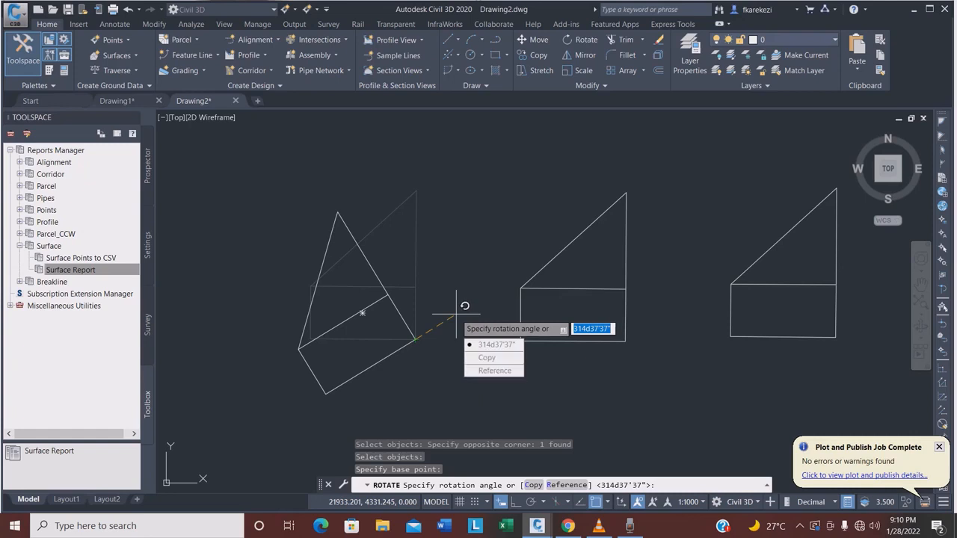
key(Escape)
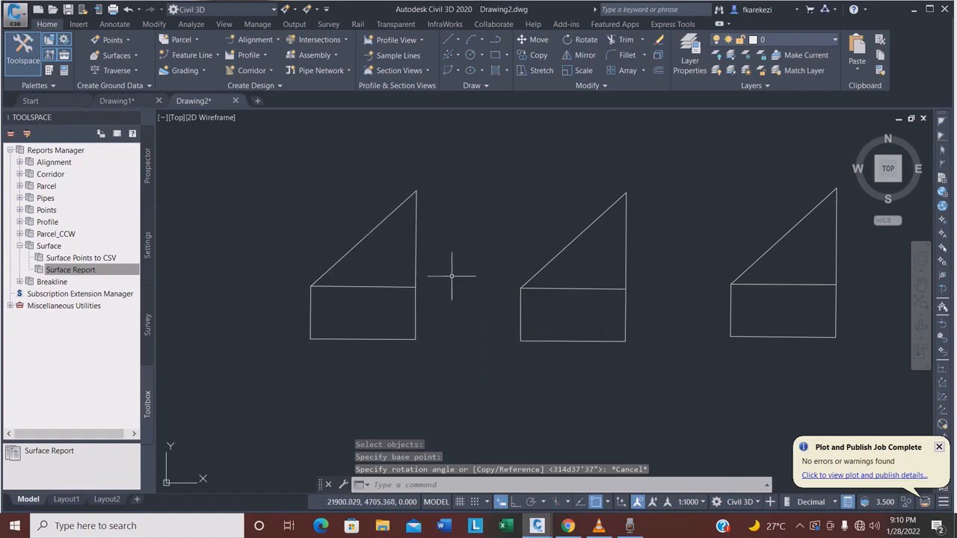
Step: Rotate the leftmost block clockwise about its lower-right corner to a freehand angle of about 328 degrees
click(581, 40)
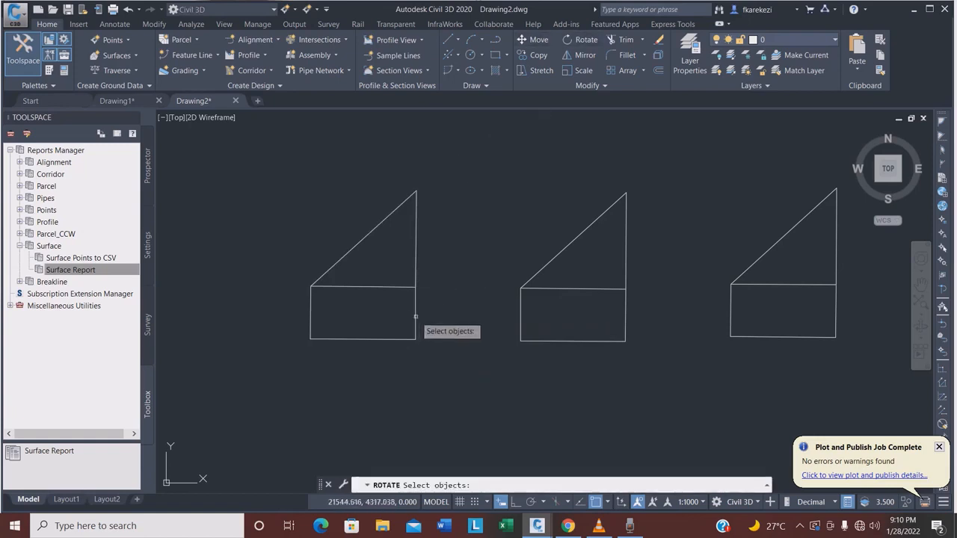
click(437, 354)
click(301, 160)
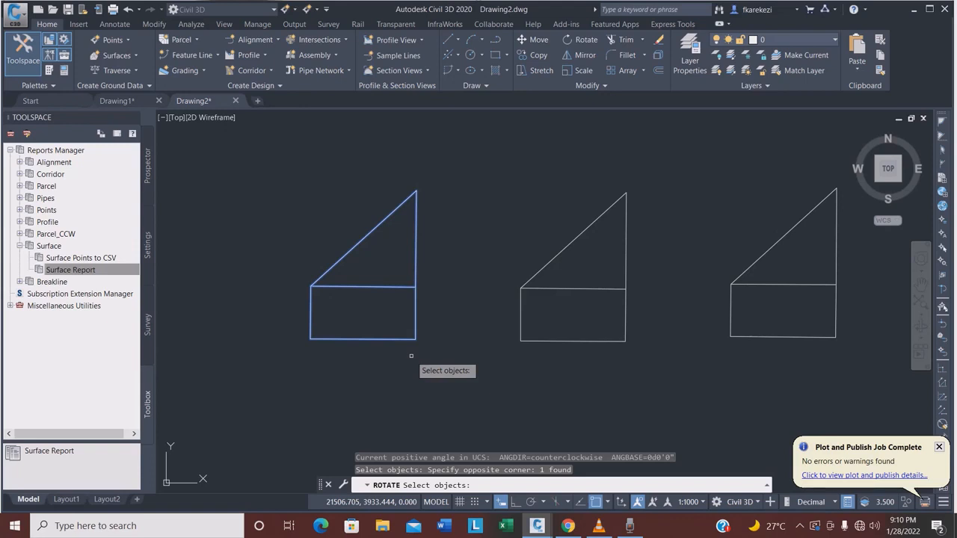
key(Return)
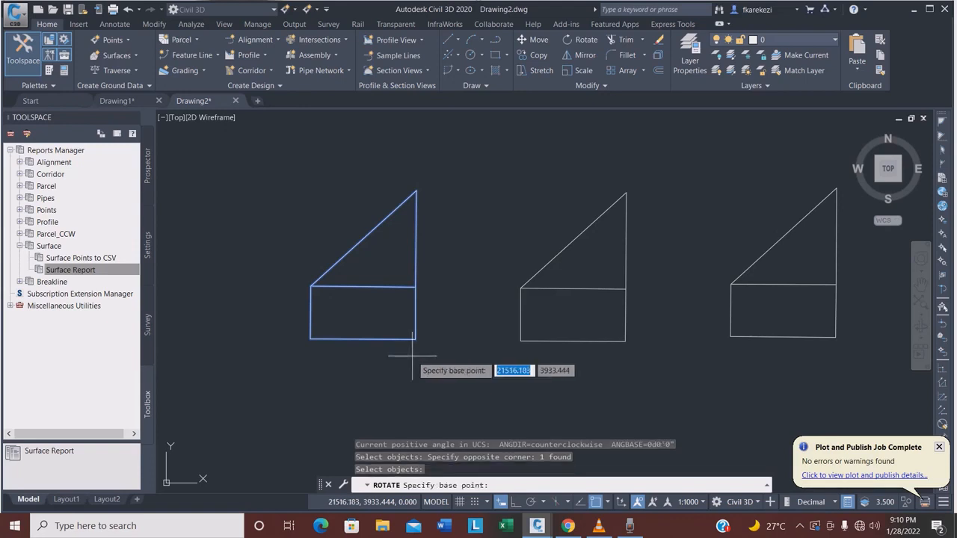
click(362, 314)
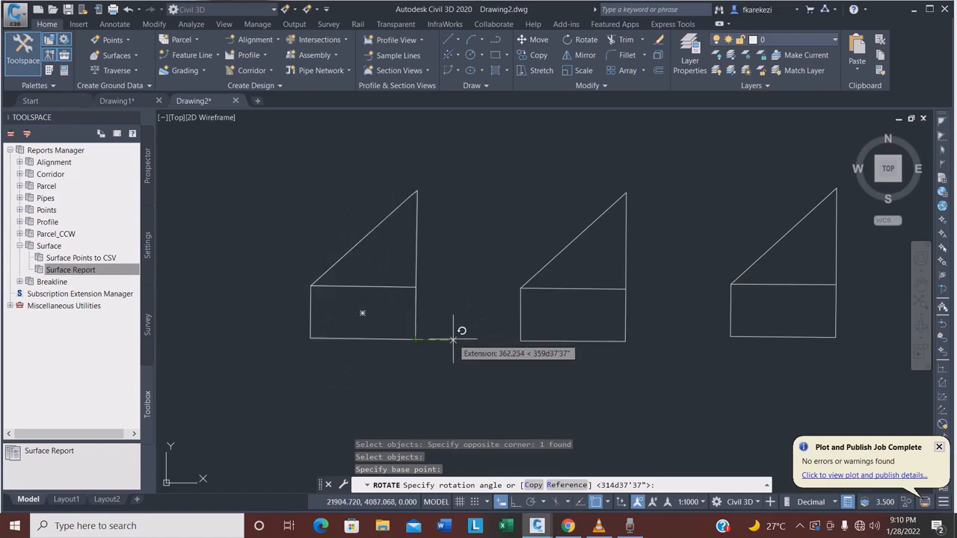
click(464, 369)
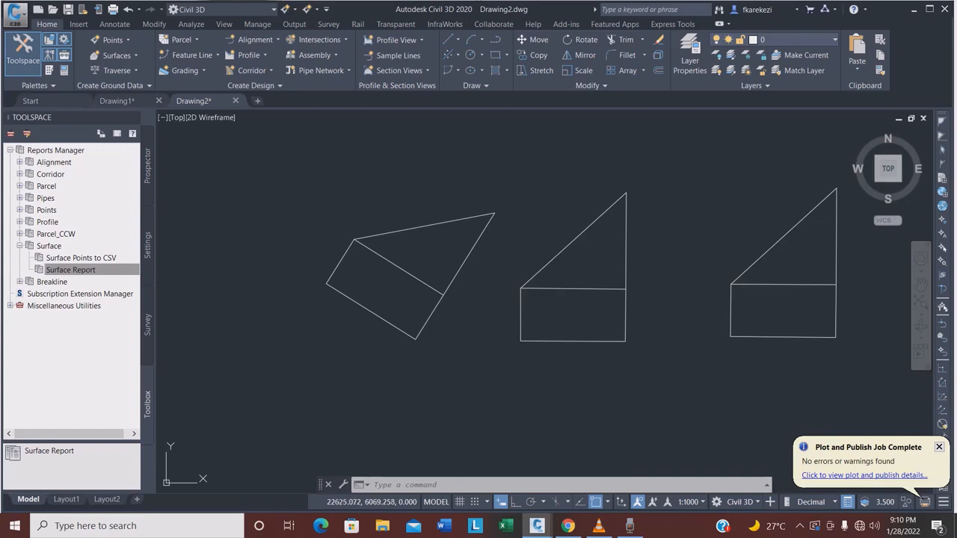
Step: Rotate the tilted block about its lowest corner with the Reference option, aligning its base edge with the lower-right corner of the neighbouring block
click(580, 39)
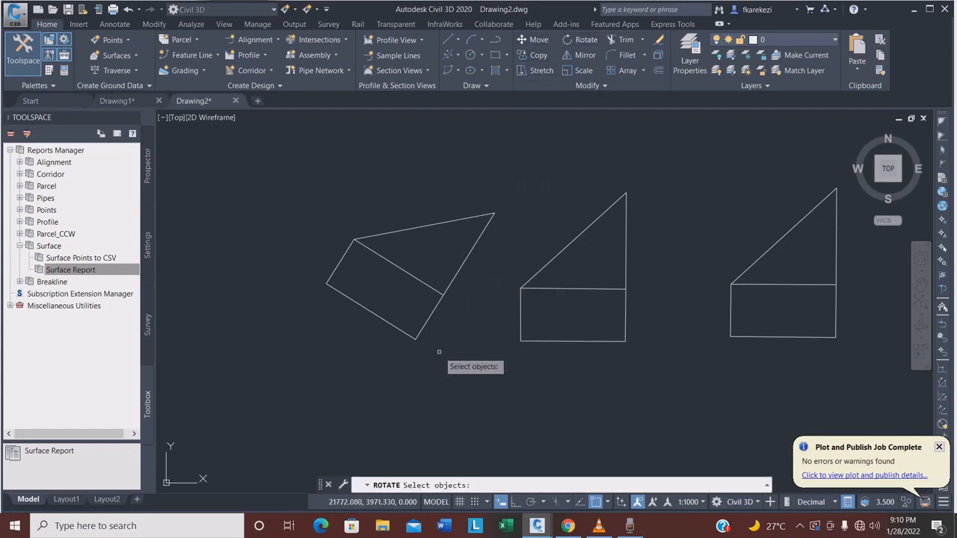
click(443, 351)
click(312, 193)
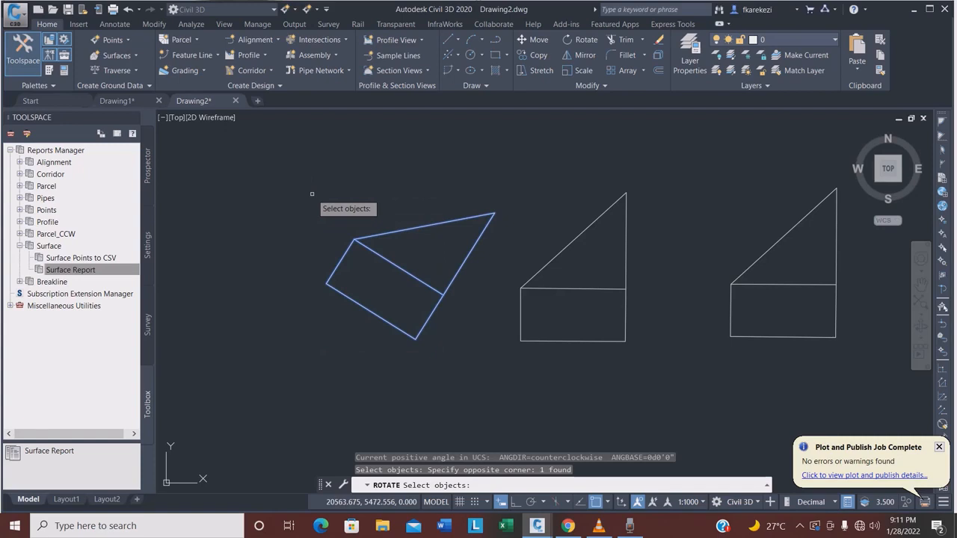
key(Return)
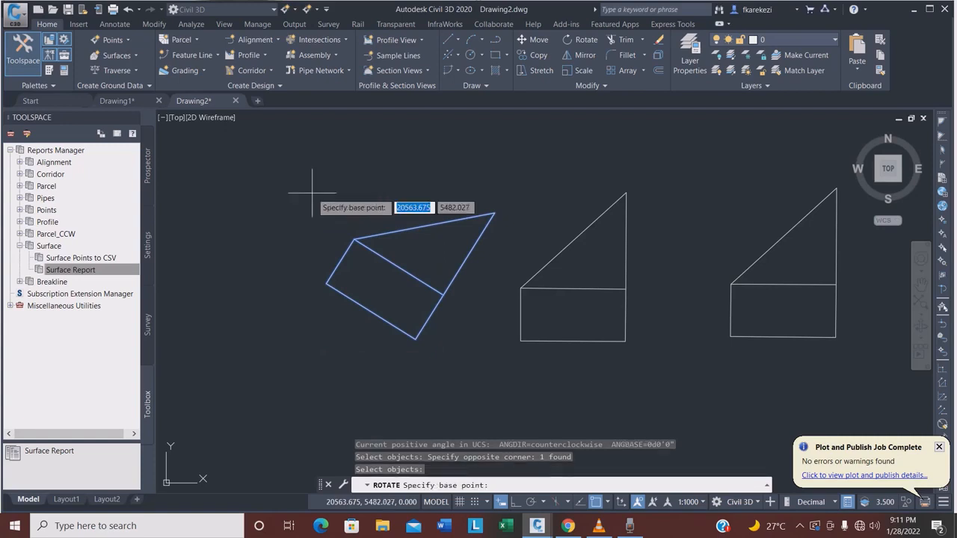
click(416, 339)
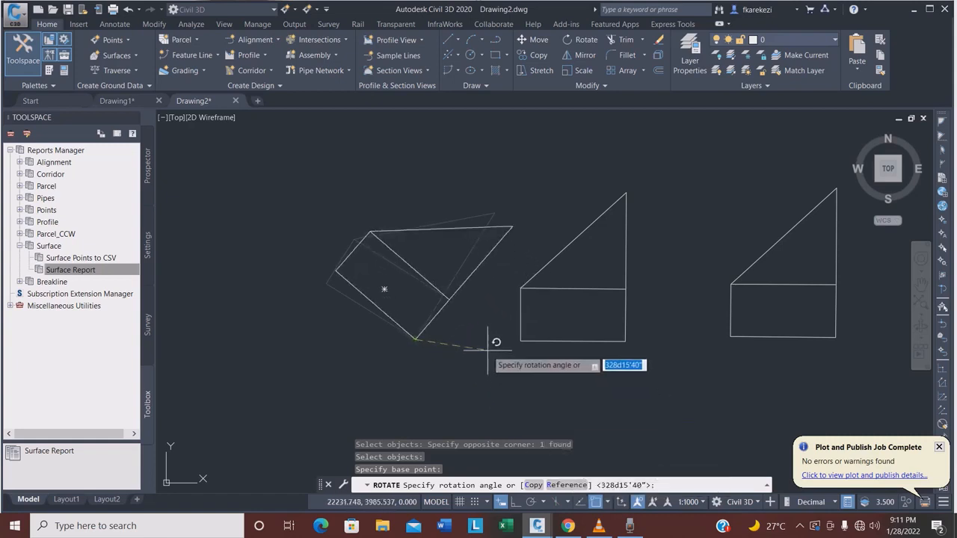
text(r)
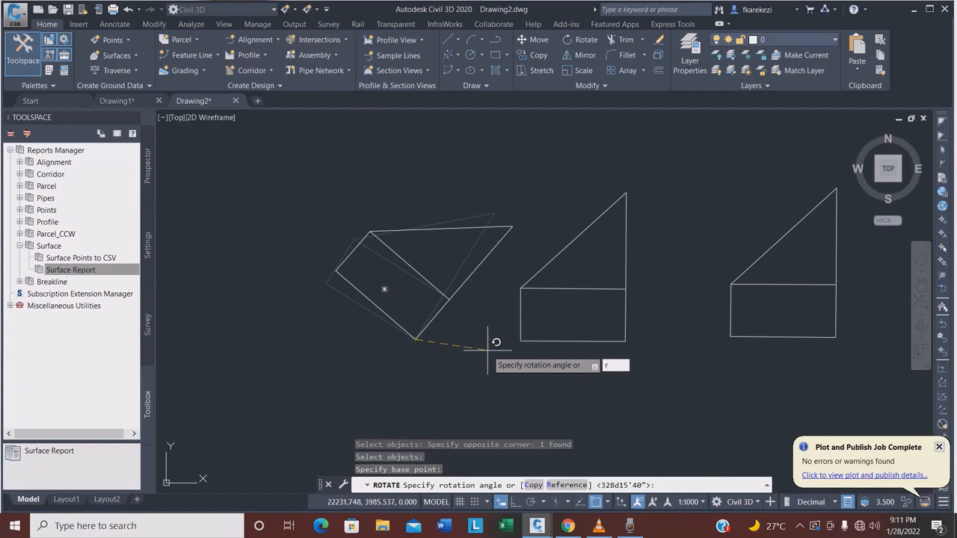
key(Return)
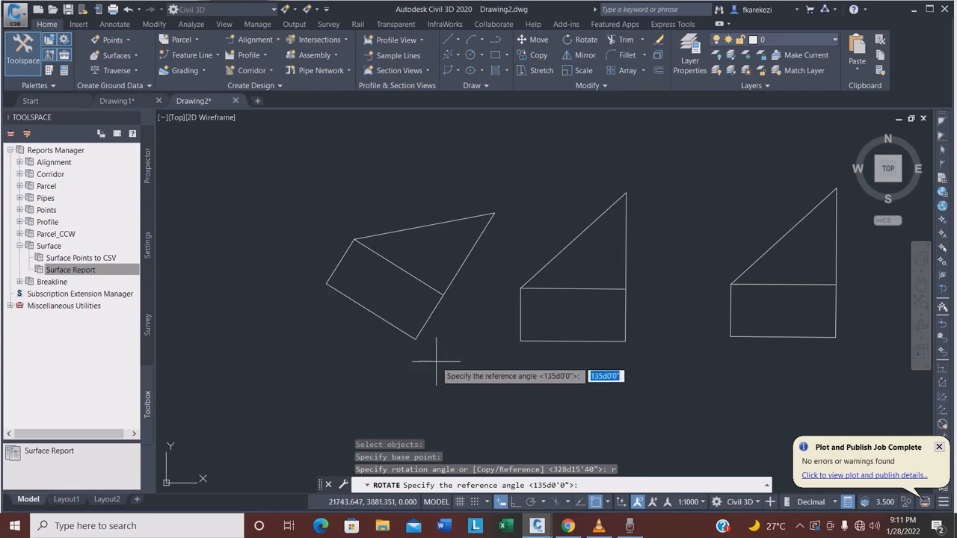
click(416, 338)
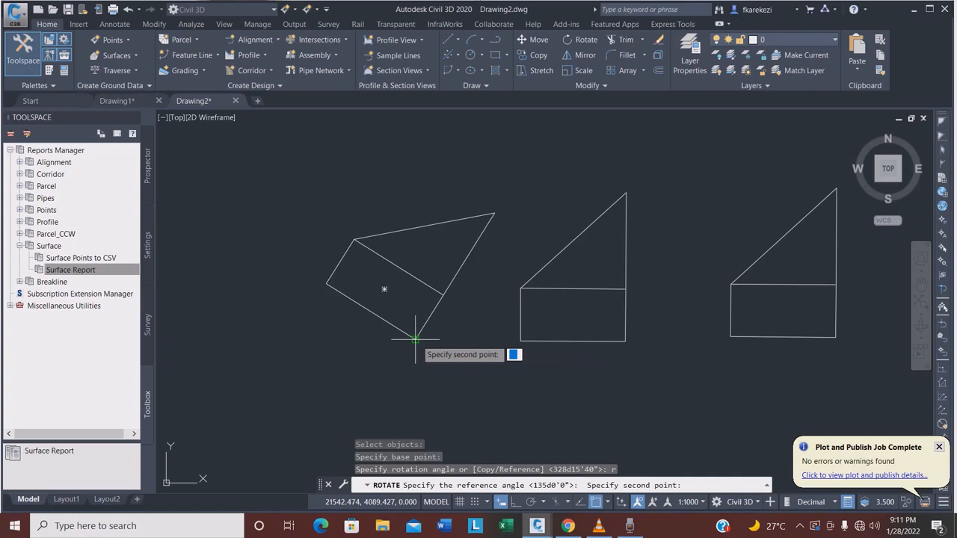
click(326, 284)
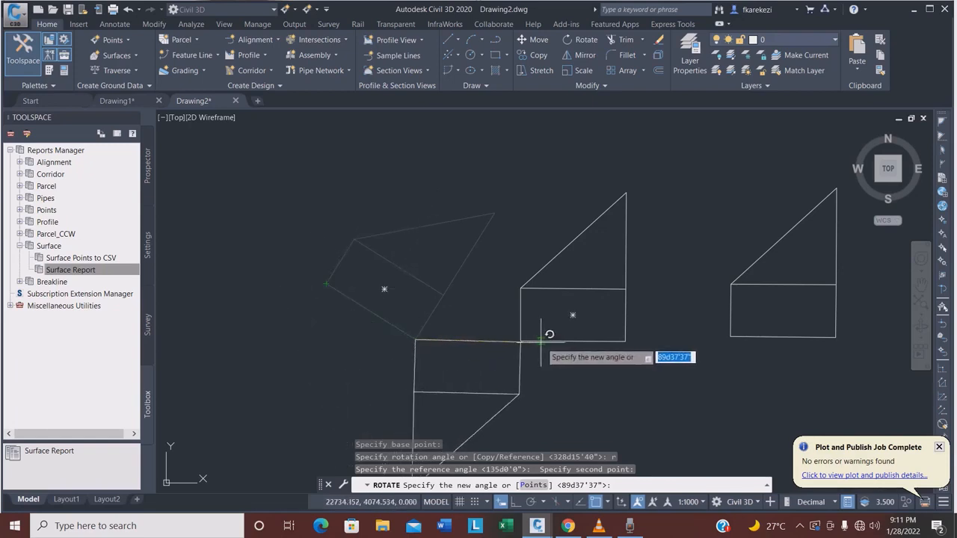
click(625, 342)
Step: Erase the rotated block together with the adjacent block it touches at the left end of the row
scroll(487, 287, down, 3)
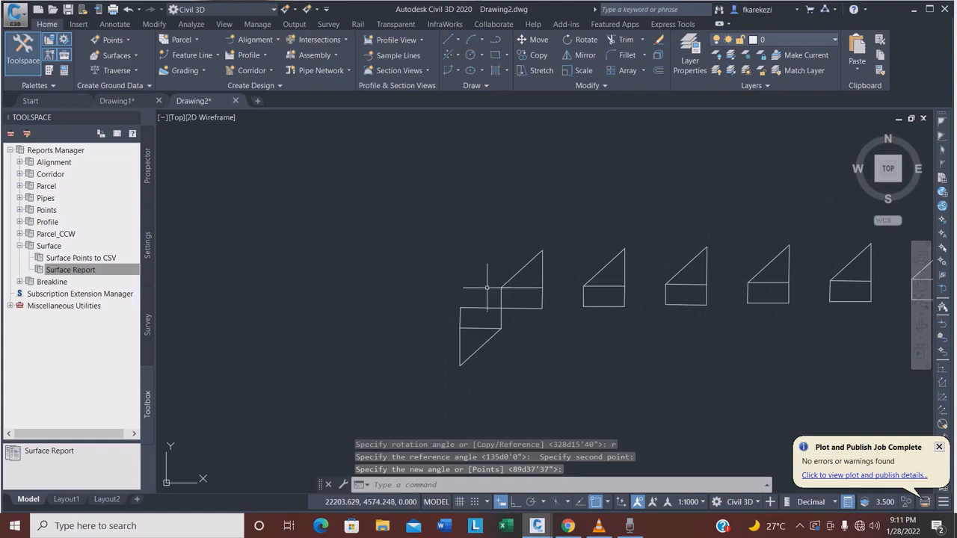
scroll(485, 330, up, 2)
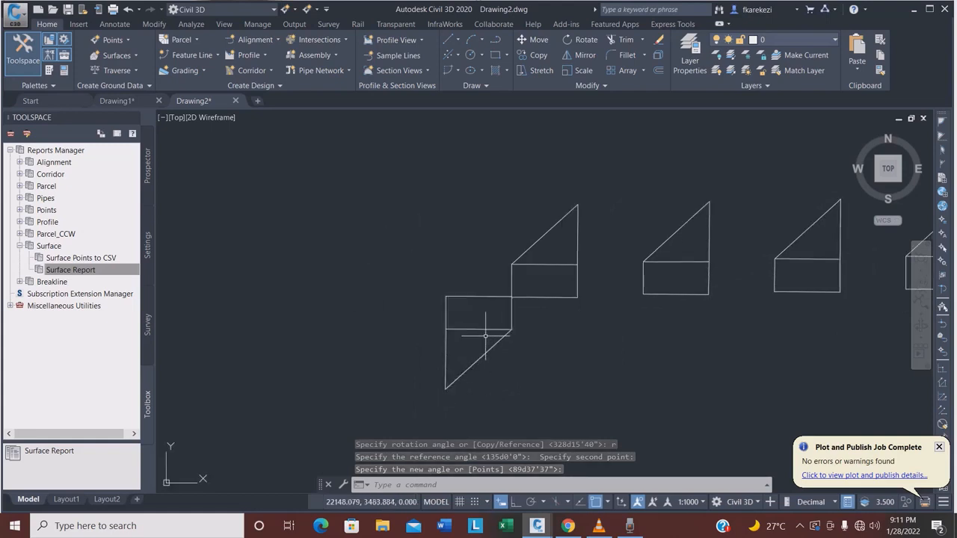
scroll(485, 329, up, 2)
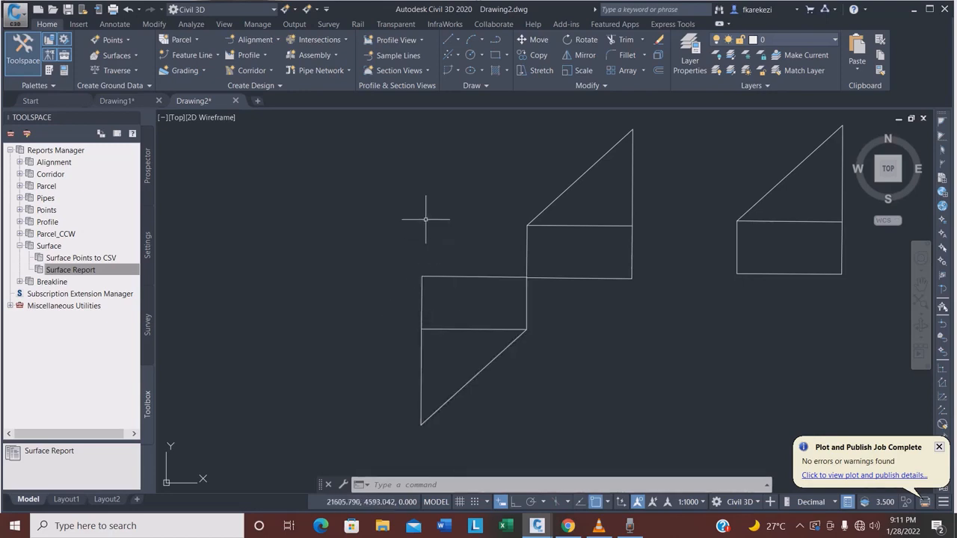
scroll(430, 257, down, 3)
click(463, 315)
click(415, 262)
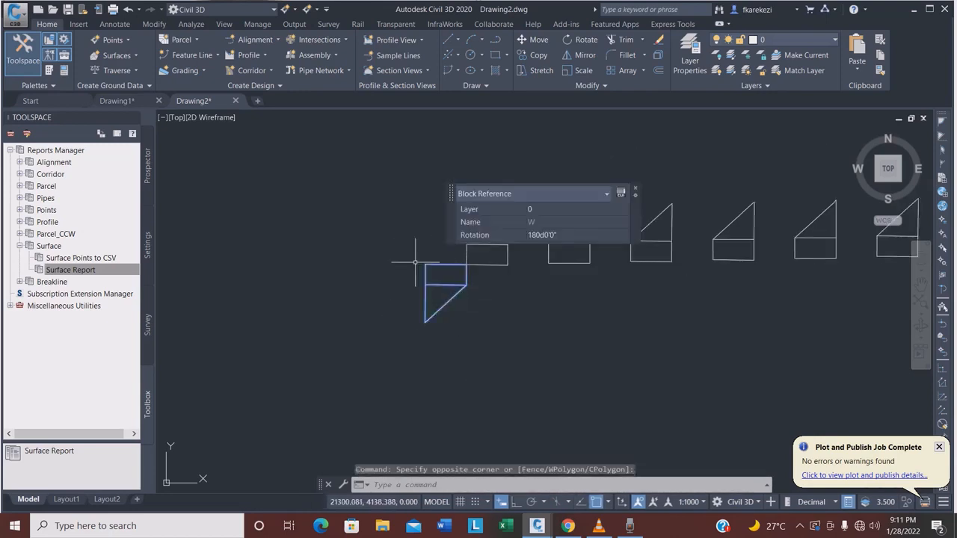
key(Escape)
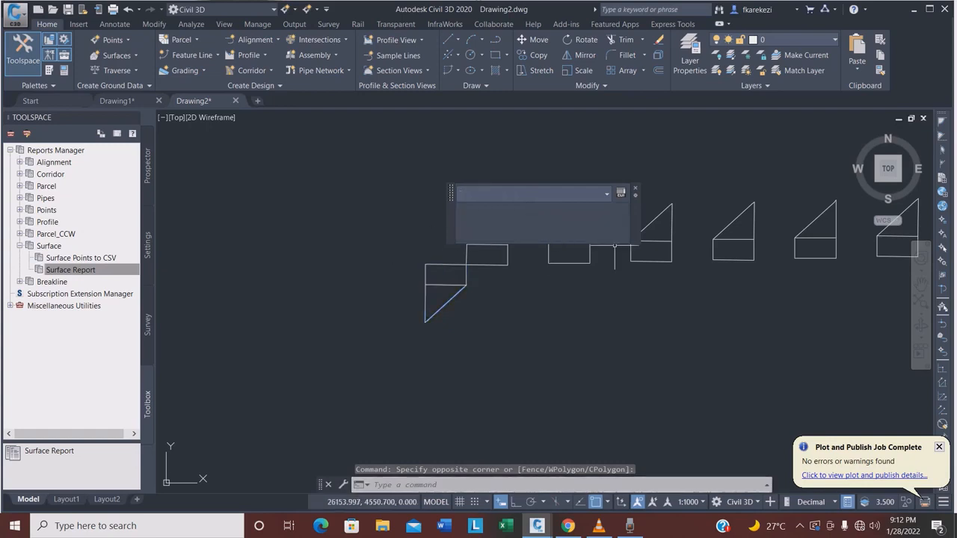
click(517, 287)
click(450, 202)
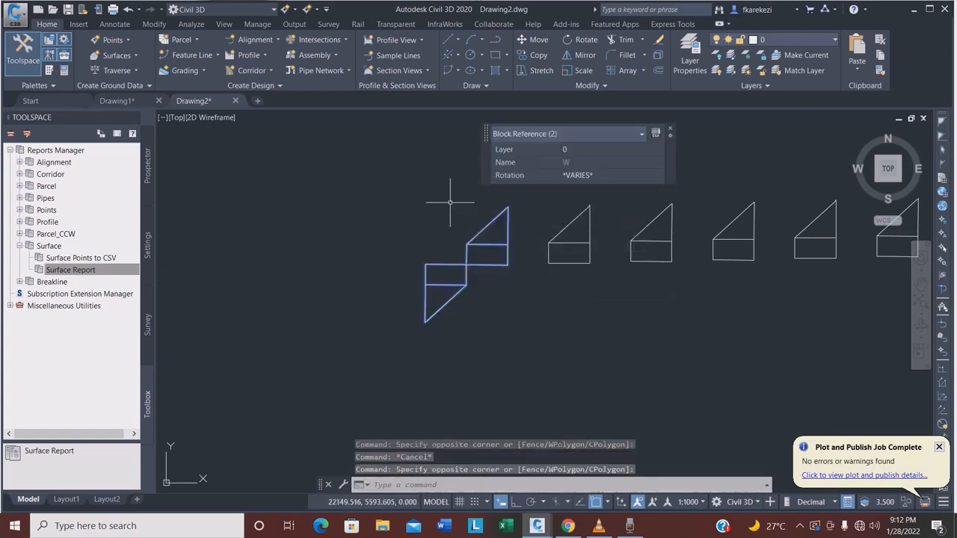
key(Delete)
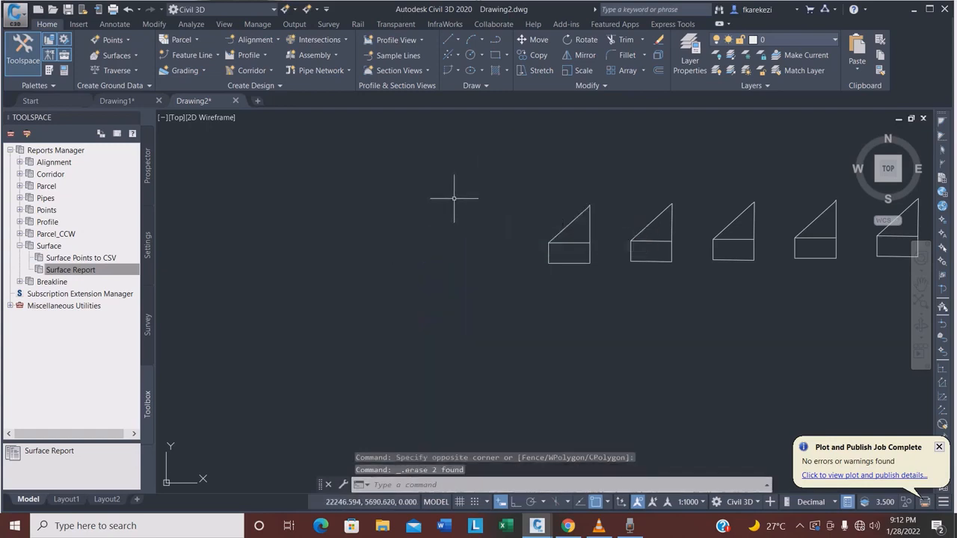
Step: Move the leftmost remaining block by its upper-left rectangle corner into the empty space well left of the row
click(605, 273)
click(516, 183)
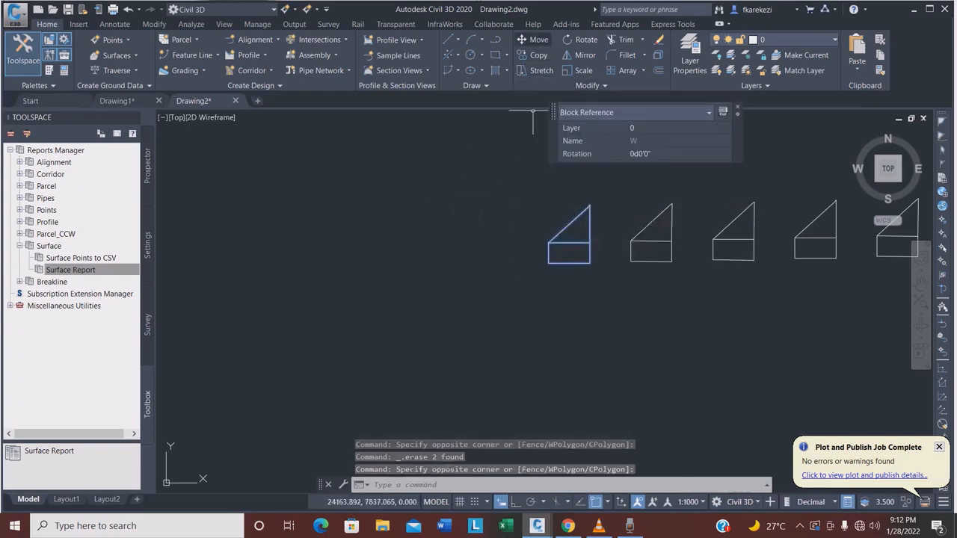
click(535, 40)
click(550, 243)
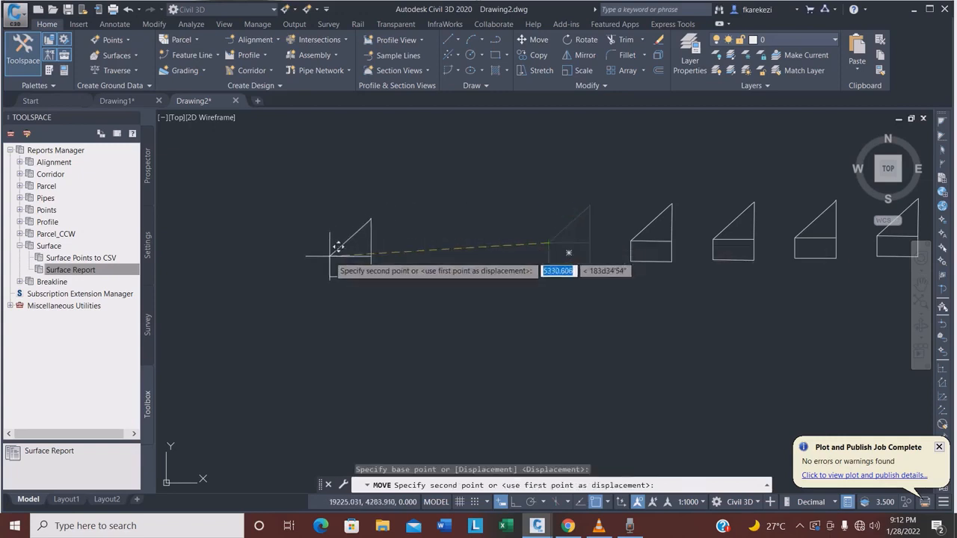
click(298, 241)
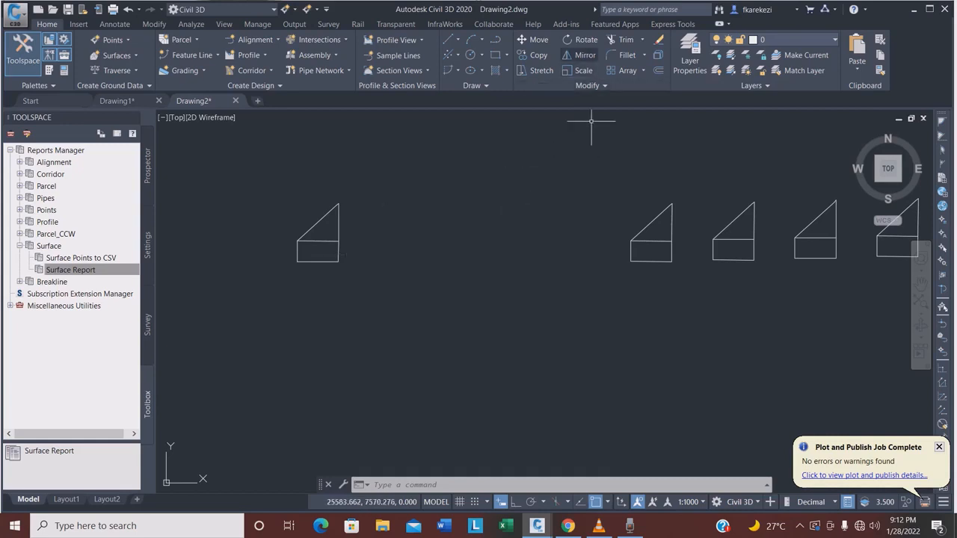
Step: Mirror the isolated left block about its vertical right edge, from the lower-right corner to the apex, keeping the source object
click(582, 55)
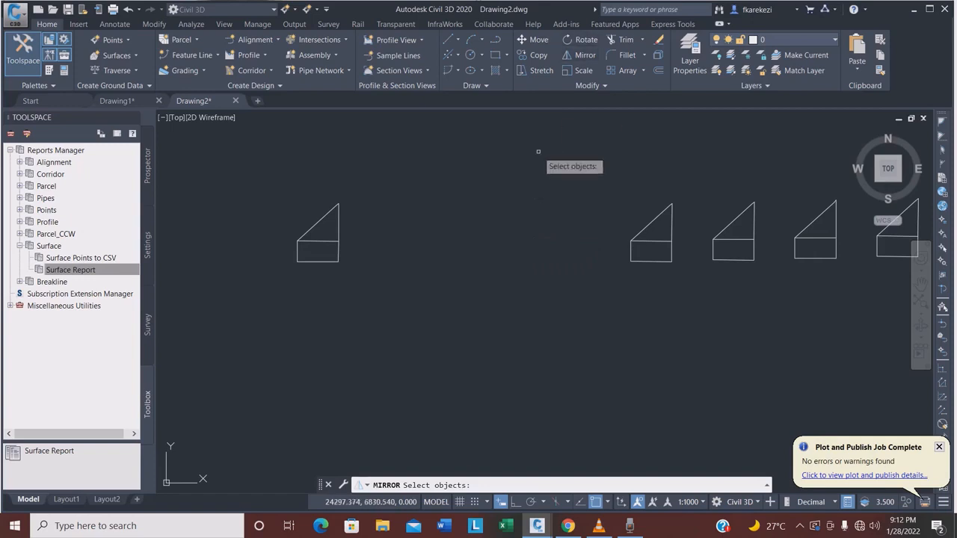
key(Escape)
text(MI)
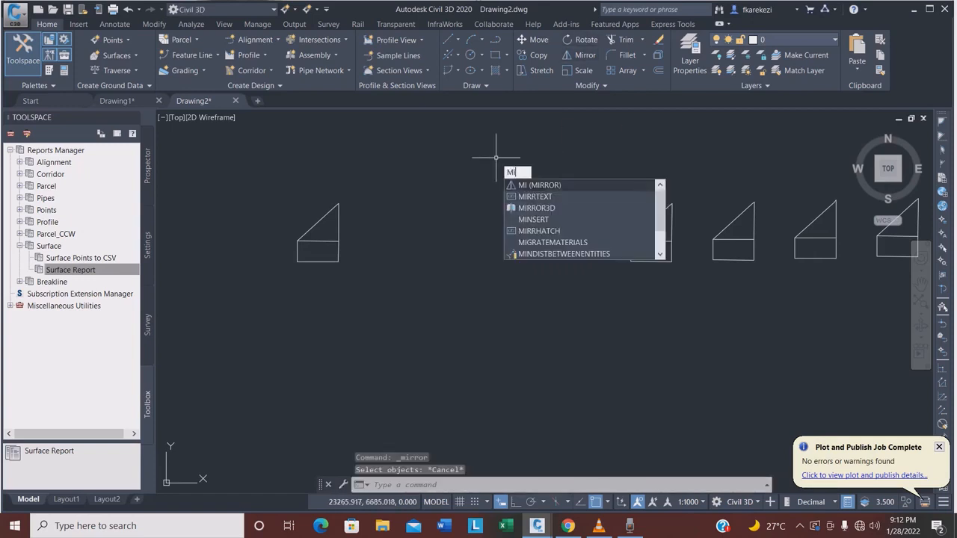
key(Return)
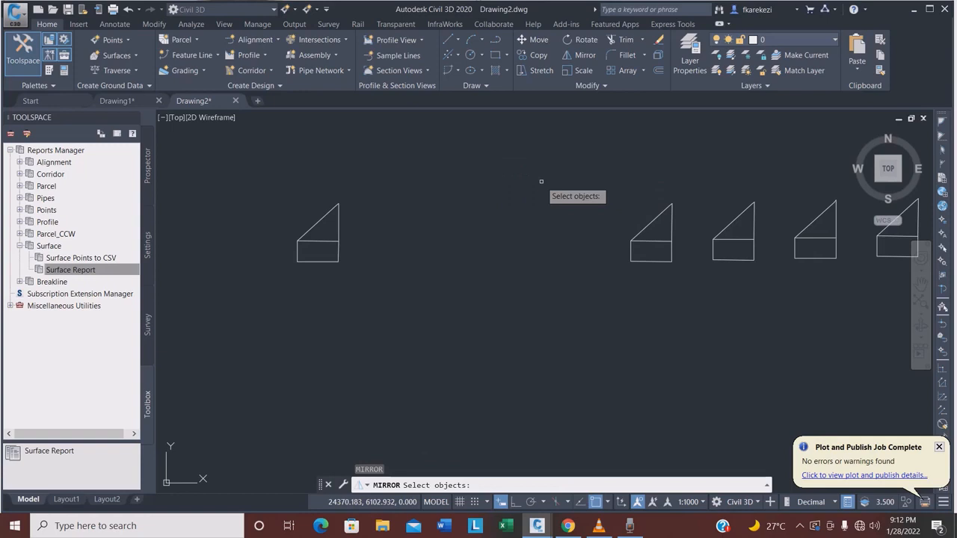
click(362, 279)
click(274, 162)
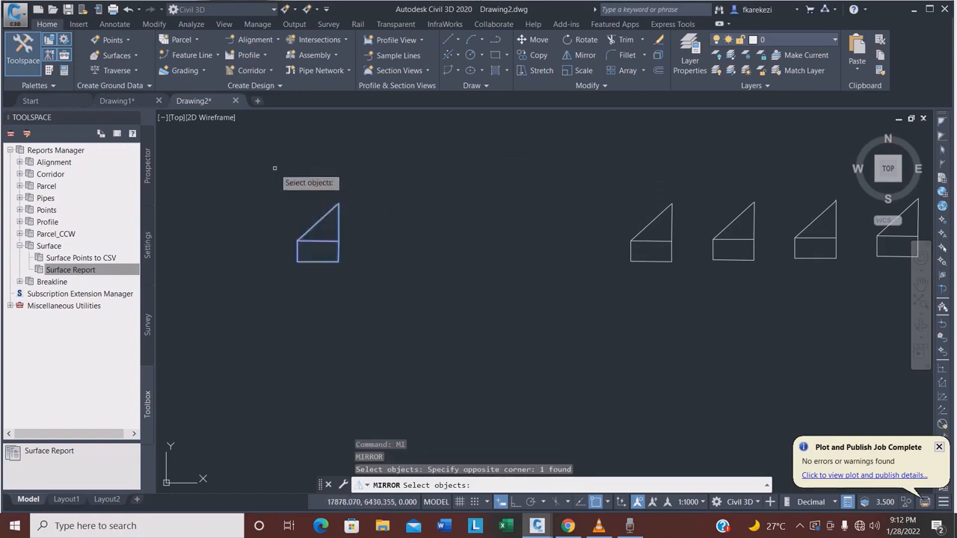
key(Return)
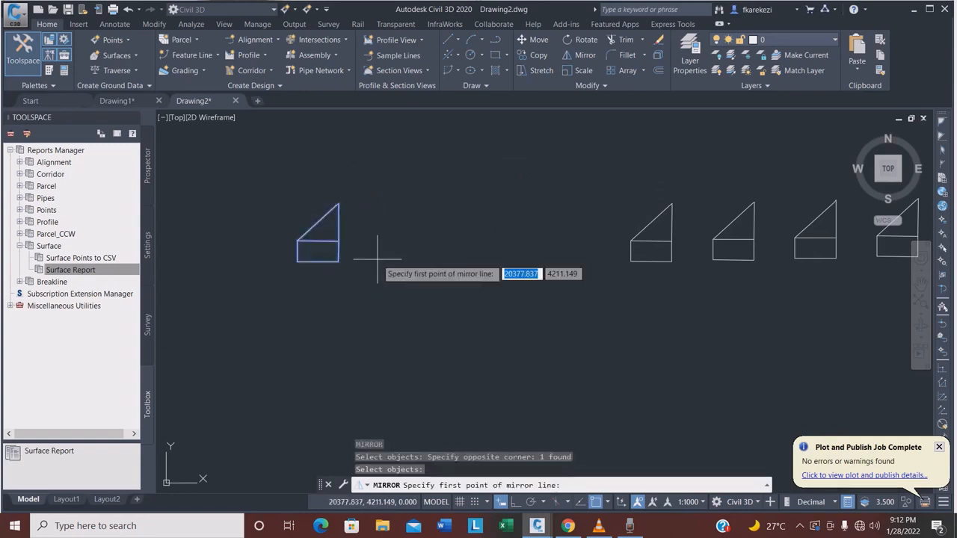
click(339, 262)
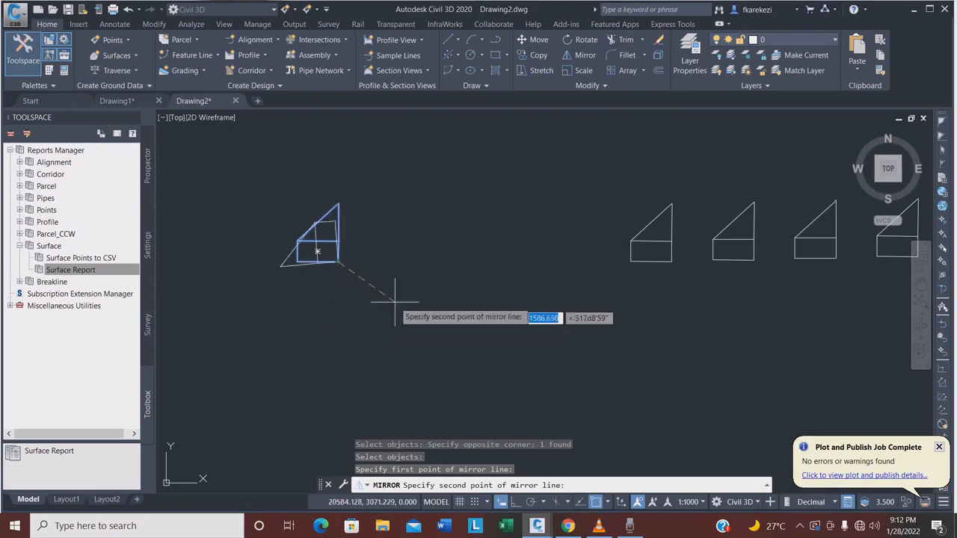
click(339, 203)
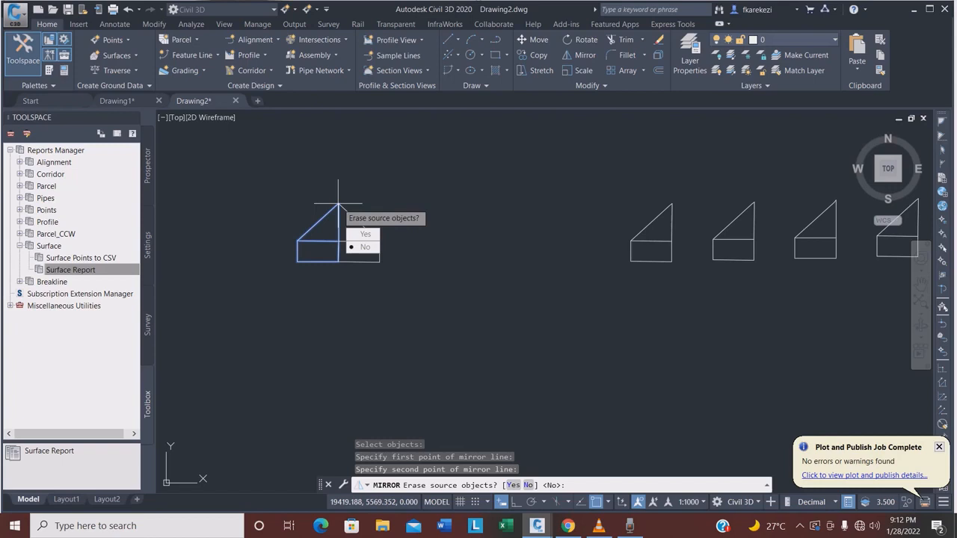
scroll(338, 202, up, 4)
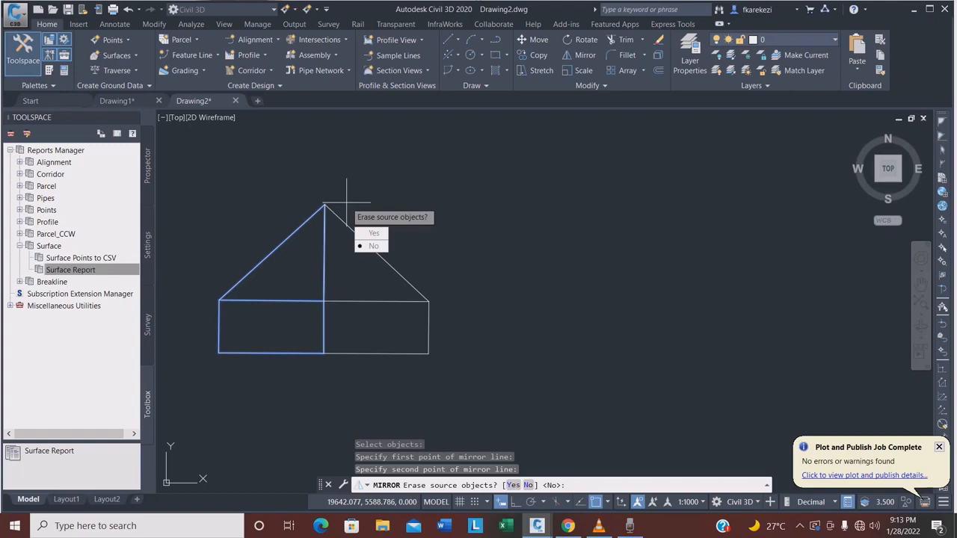
text(n)
key(Return)
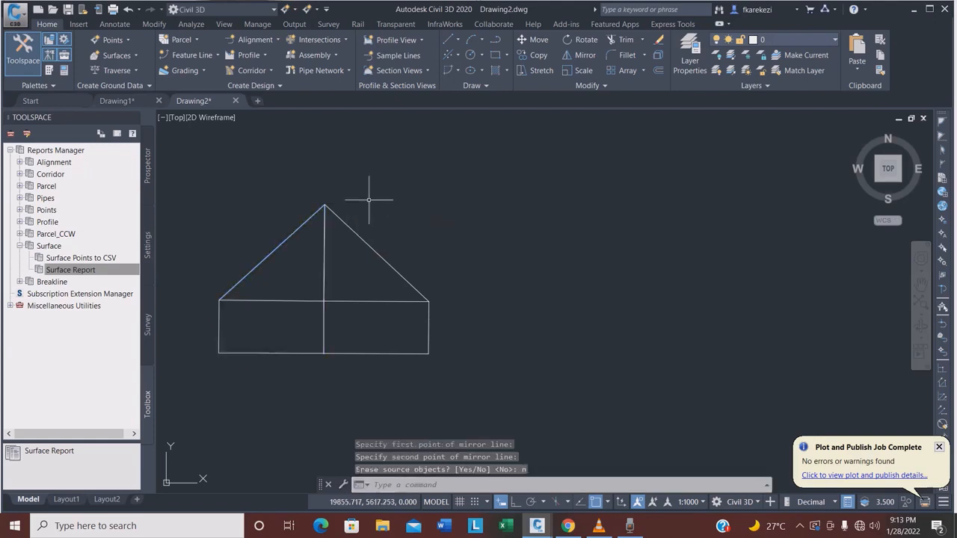
Step: Erase the mirrored copy attached to the isolated block's right edge
click(372, 239)
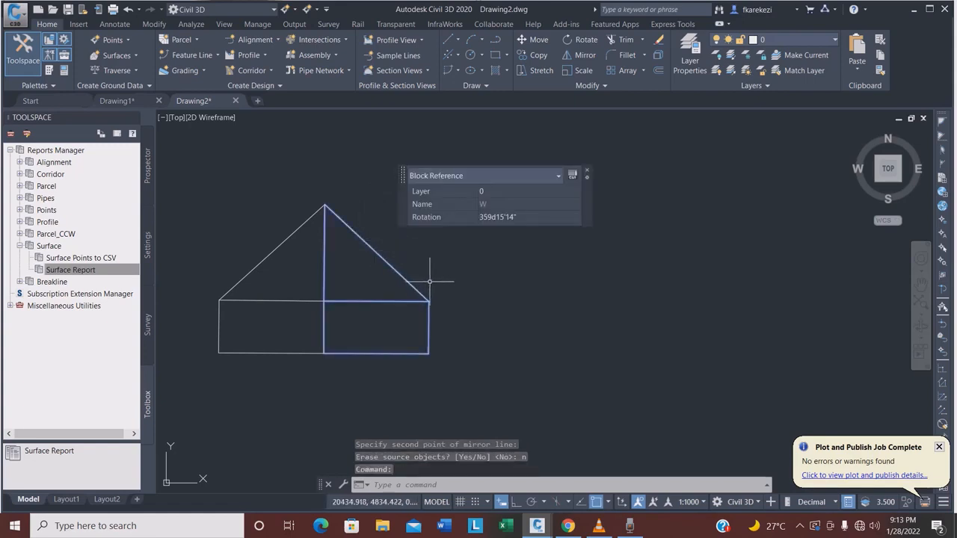
key(Delete)
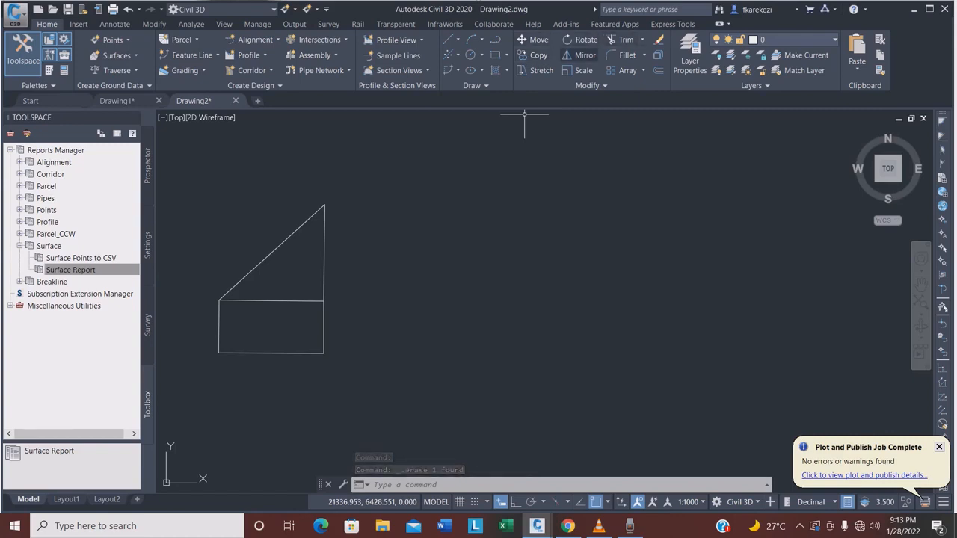
Step: Mirror the isolated block about a nearly vertical line starting 500 units right of its lower-right corner along the base extension, keeping the source
click(343, 374)
click(259, 226)
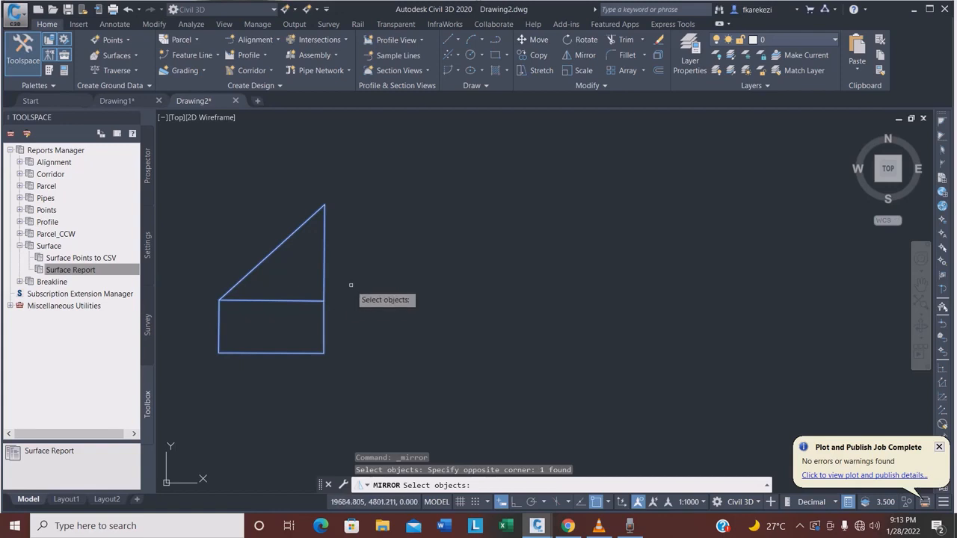
key(Return)
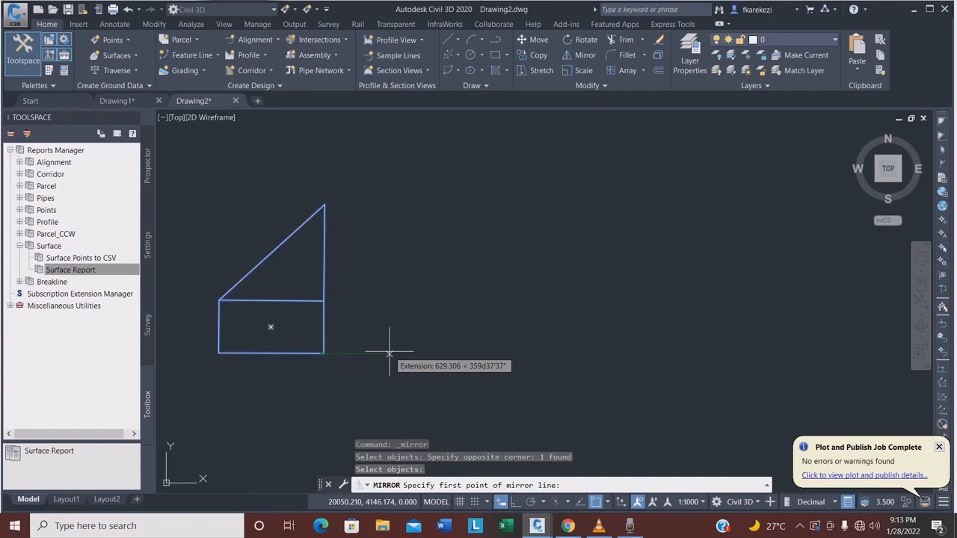
text(500)
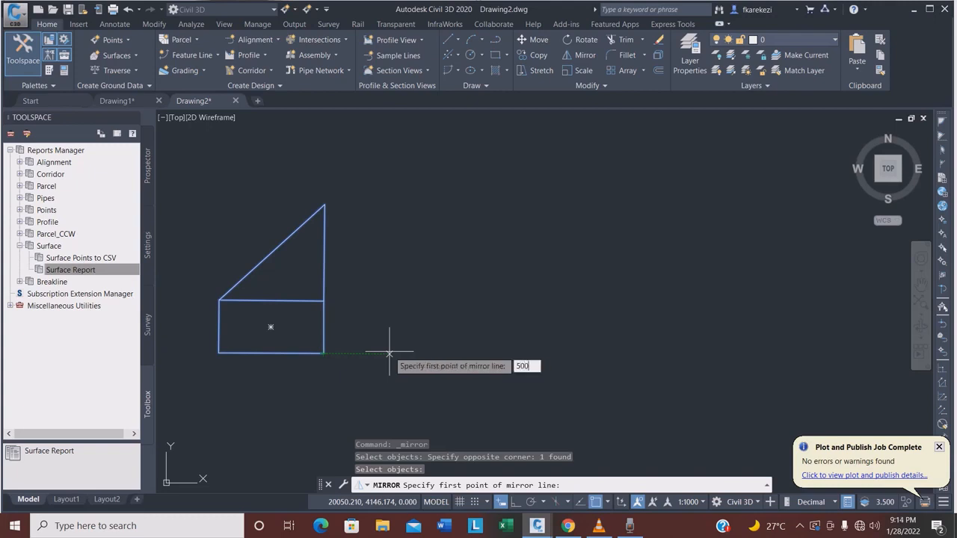
key(Return)
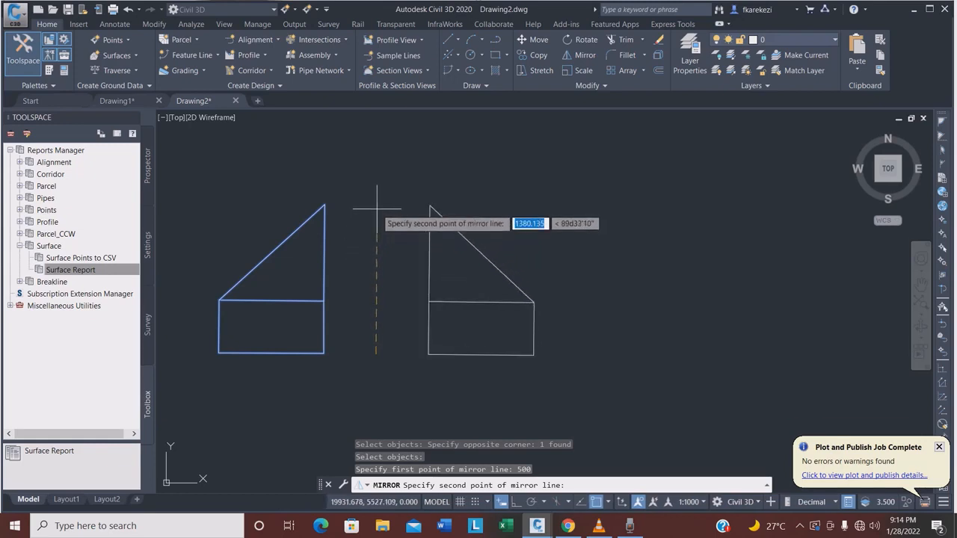
click(376, 289)
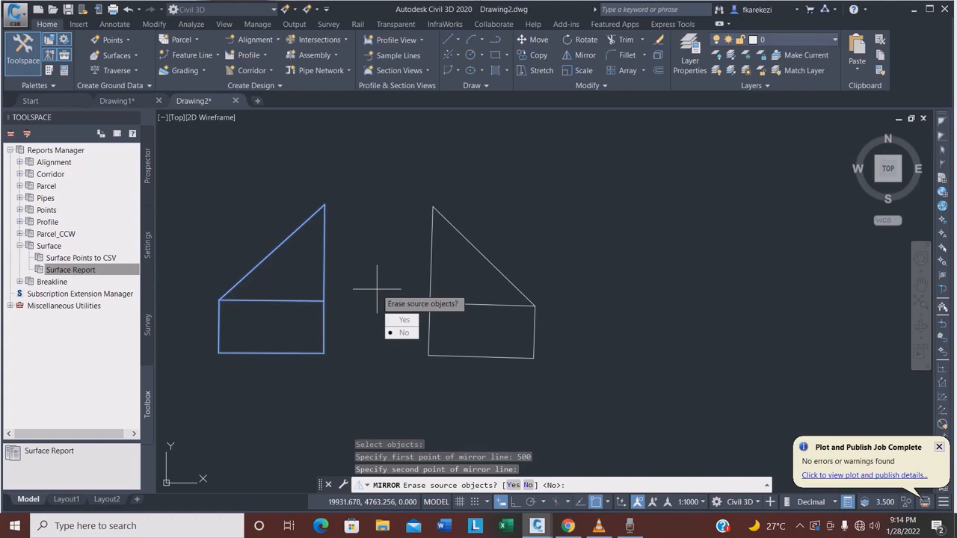
text(n)
key(Return)
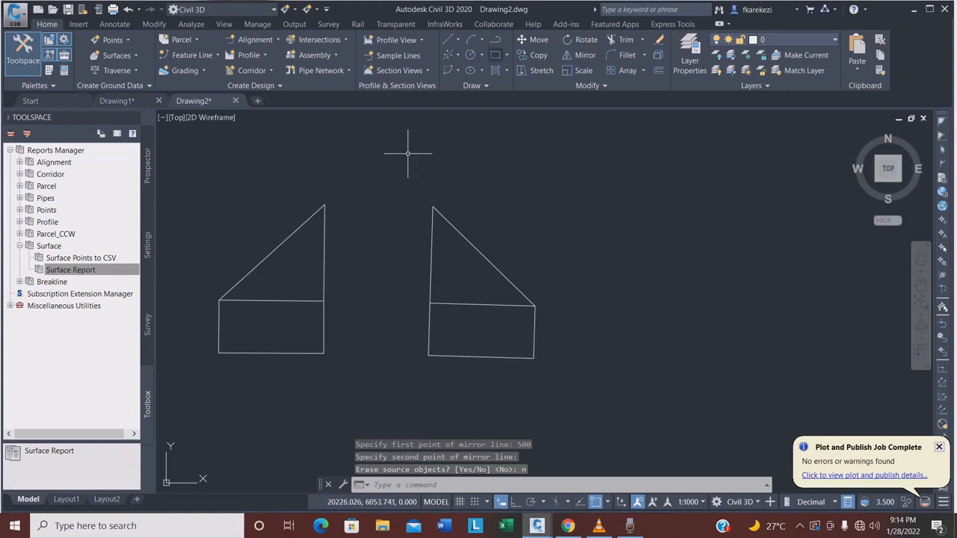
text(pl)
key(Return)
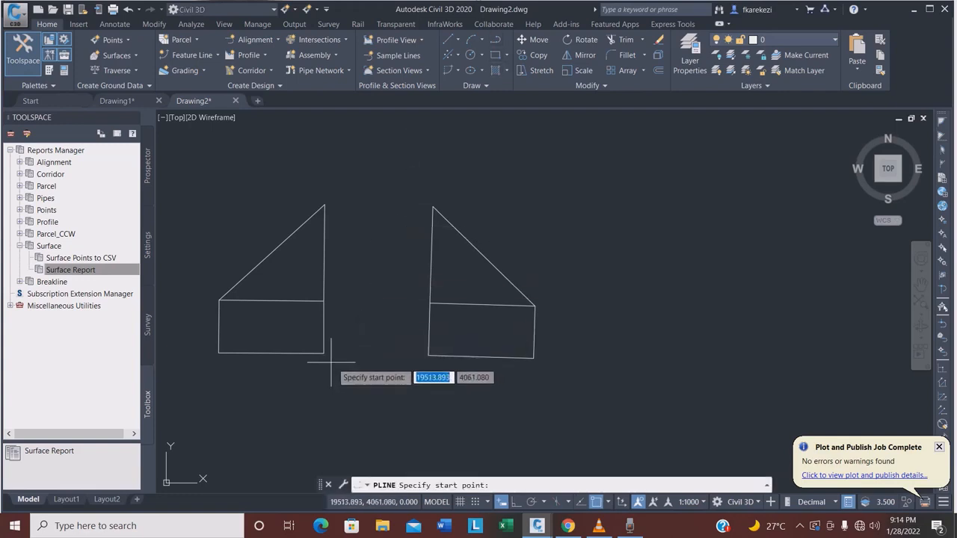
click(323, 354)
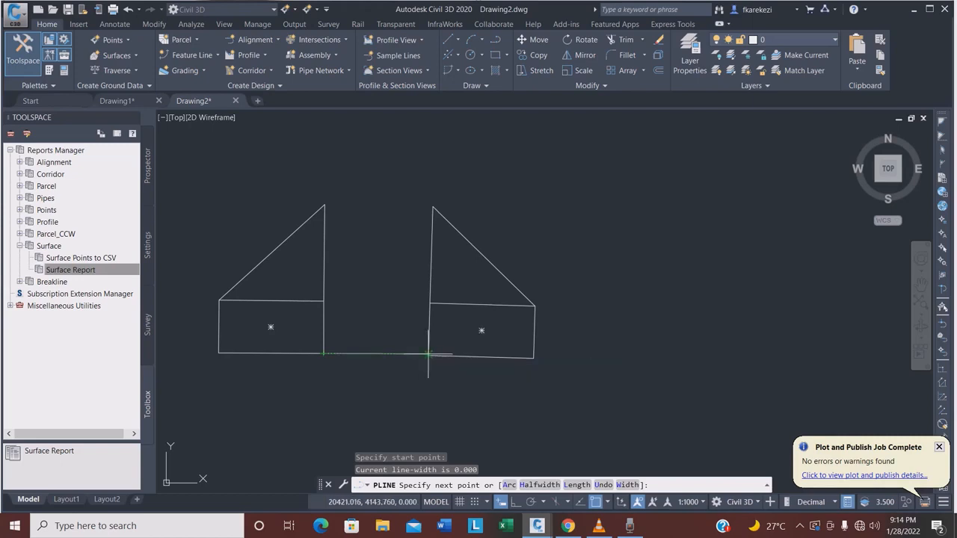
key(Escape)
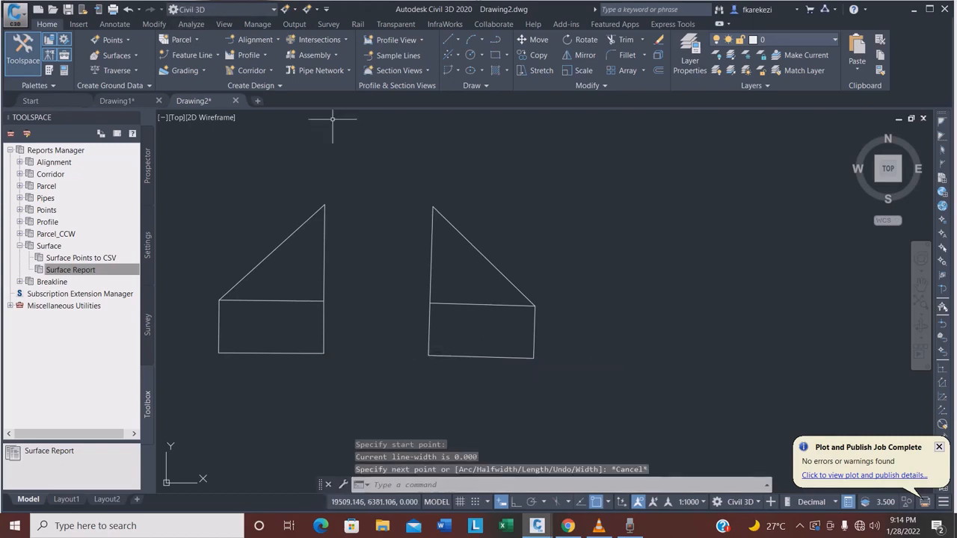
Step: Add an aligned dimension across the gap between the facing lower corners of the original block and its mirrored copy
click(114, 24)
click(309, 70)
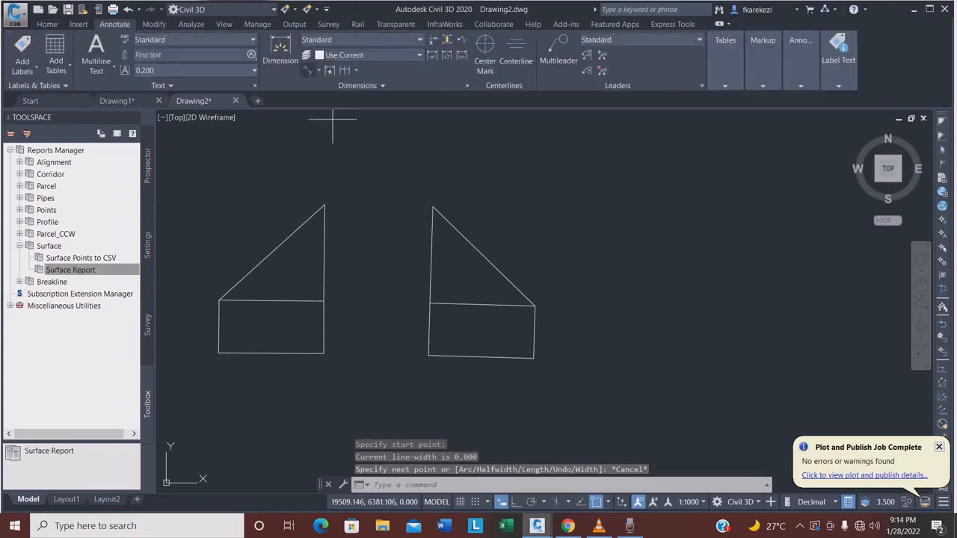
click(323, 353)
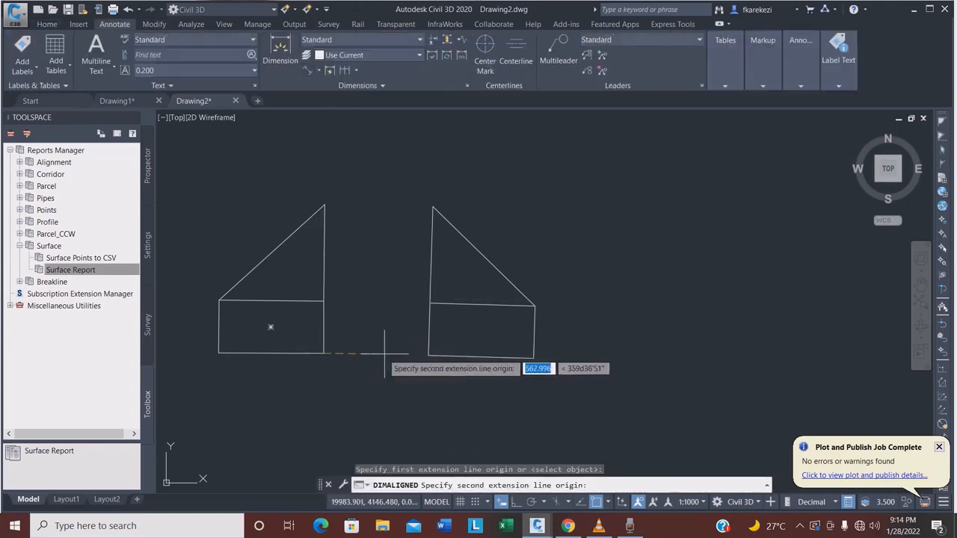
click(428, 356)
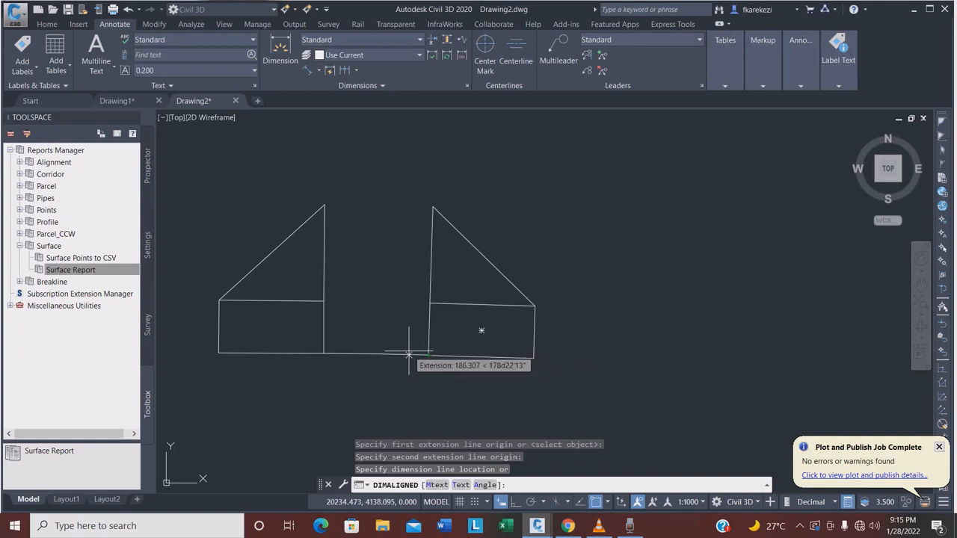
click(482, 331)
scroll(385, 391, up, 3)
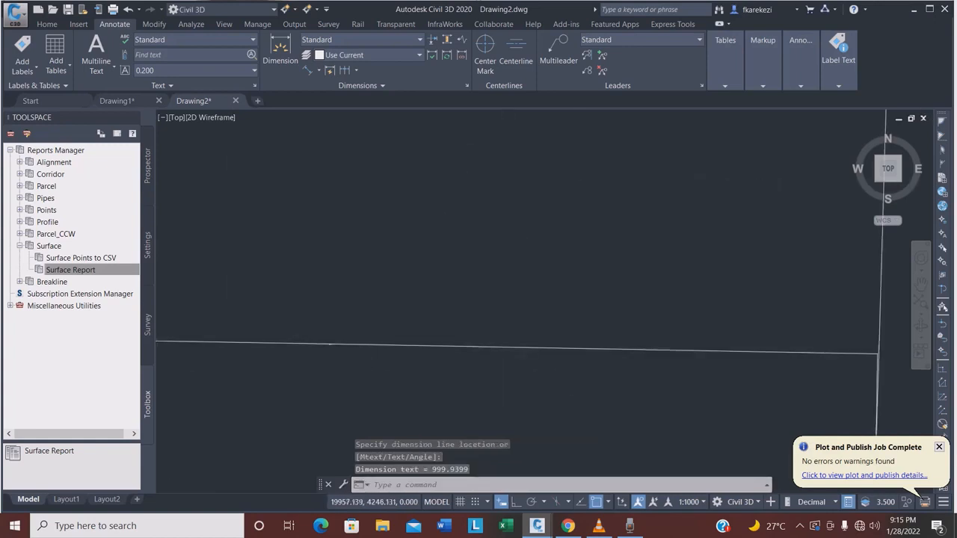
scroll(401, 337, down, 5)
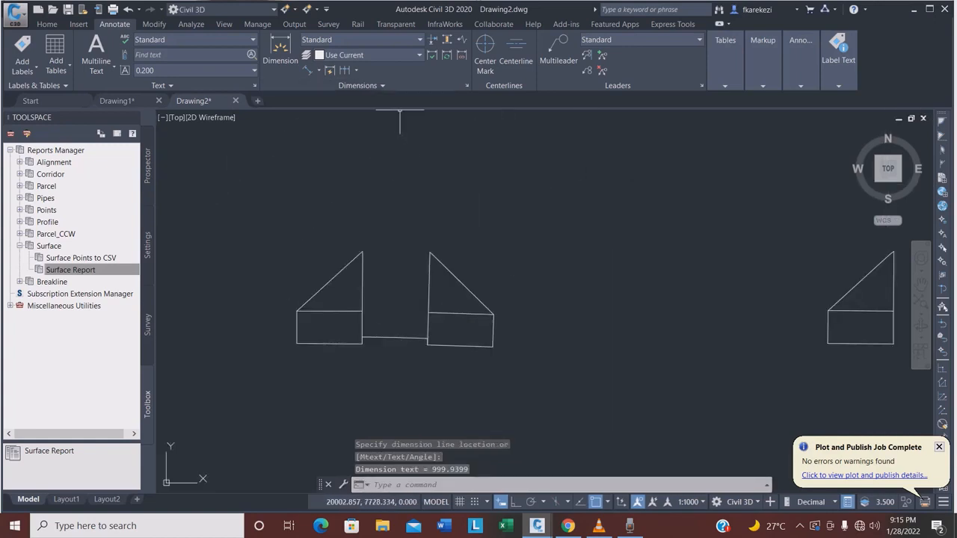
Step: Erase the aligned dimension between the two mirrored blocks, leaving the dimension style settings unchanged
click(467, 86)
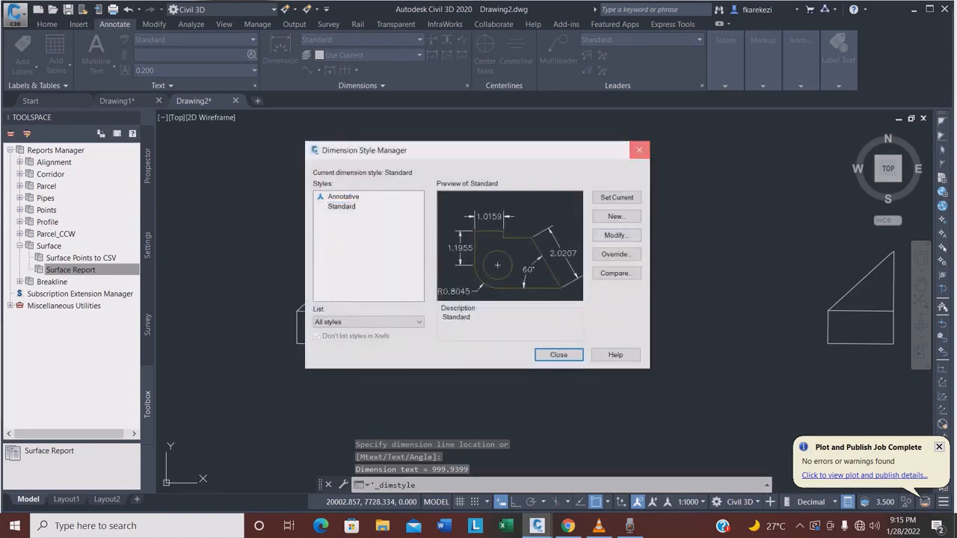
click(640, 149)
click(380, 339)
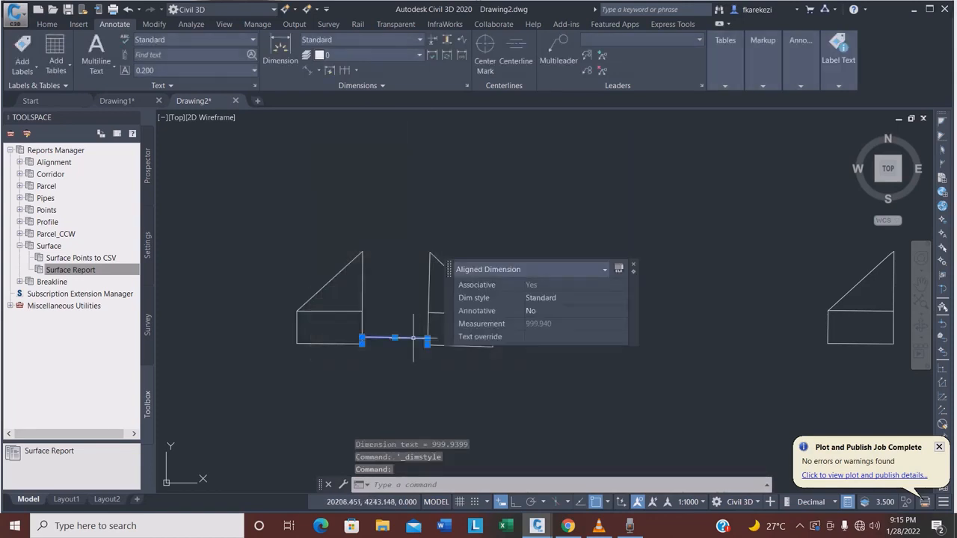
key(Delete)
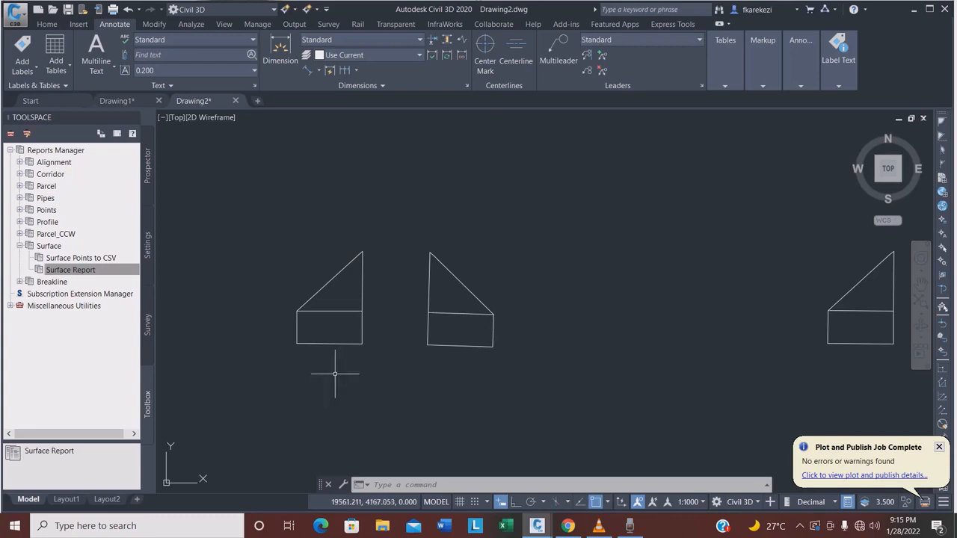
Step: Draw a polyline from the original block's lower-right corner to the mirrored block's lower-left corner
click(47, 24)
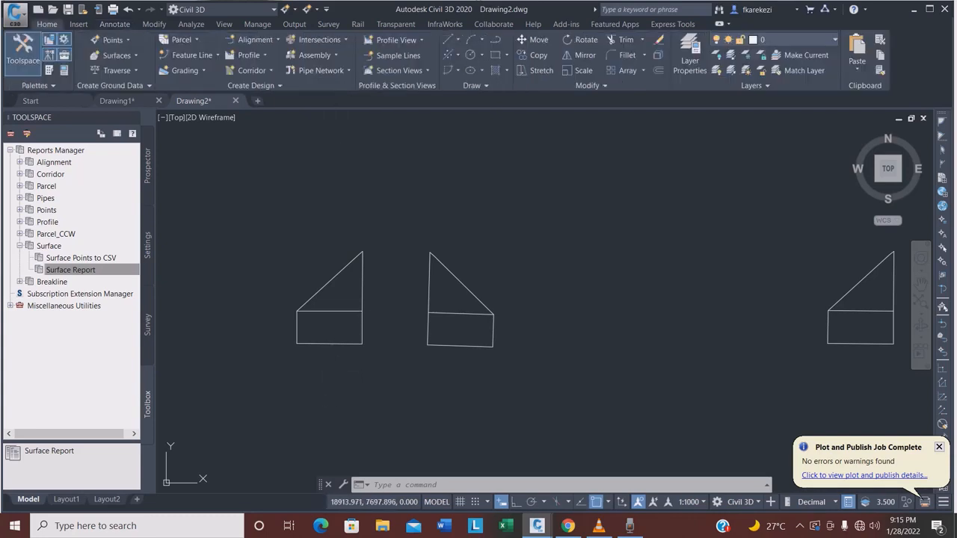
click(449, 71)
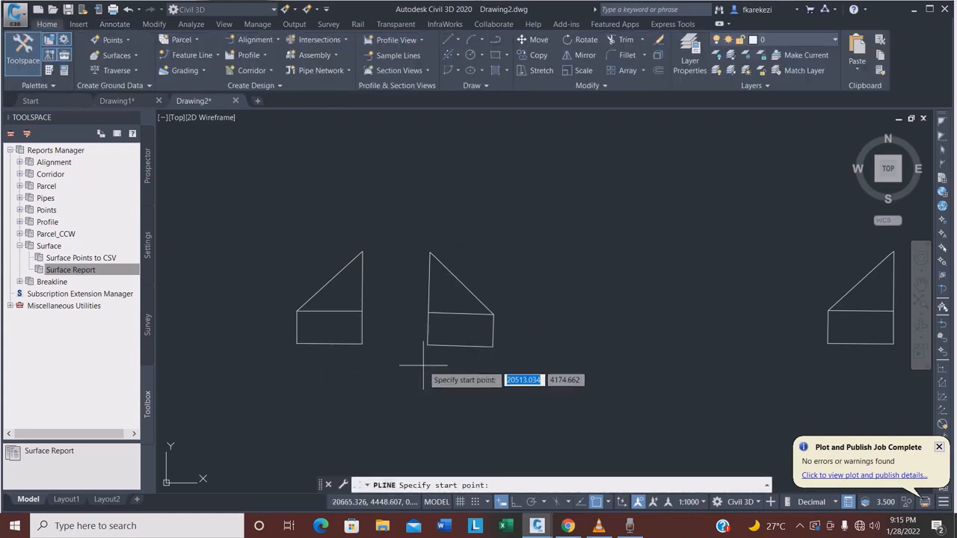
click(362, 344)
click(427, 345)
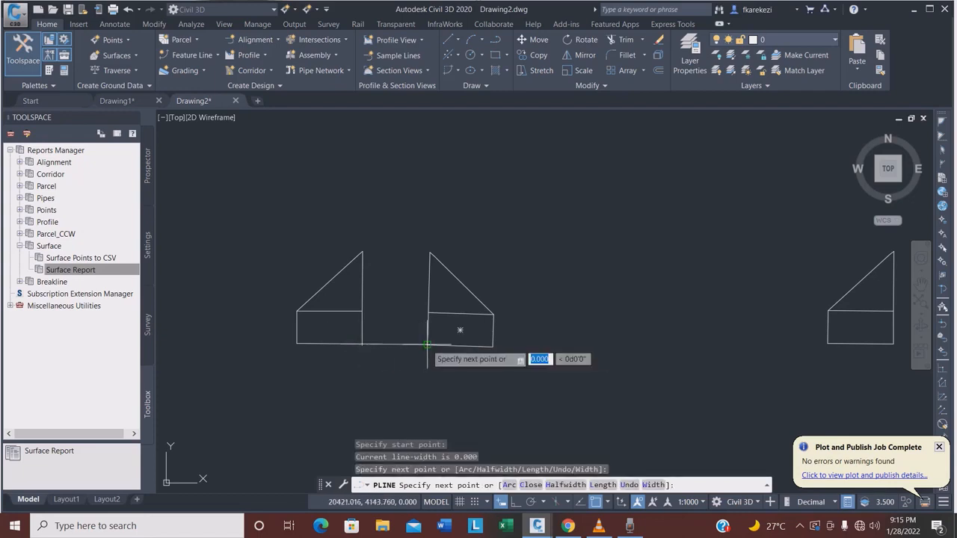
key(Return)
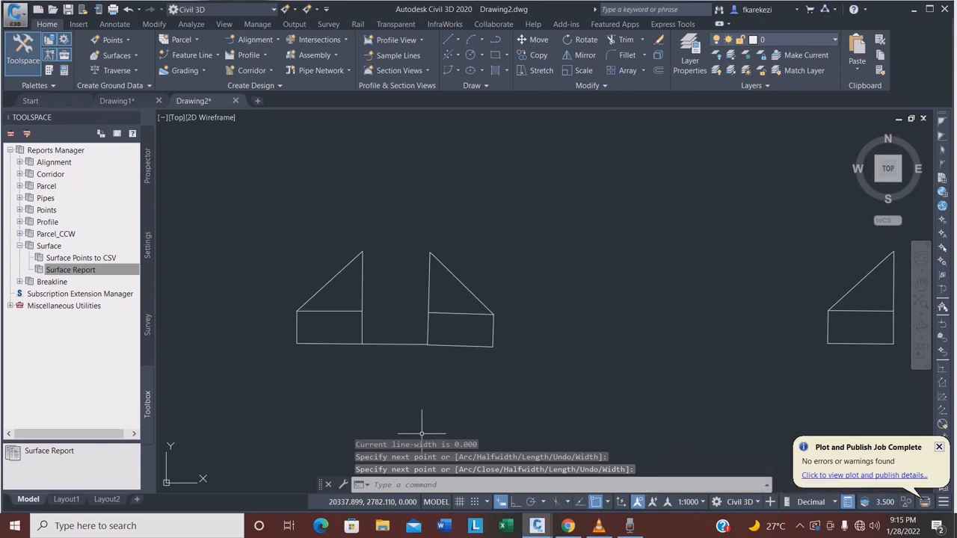
Step: List the properties of the polyline joining the two blocks to check the gap's length
click(412, 345)
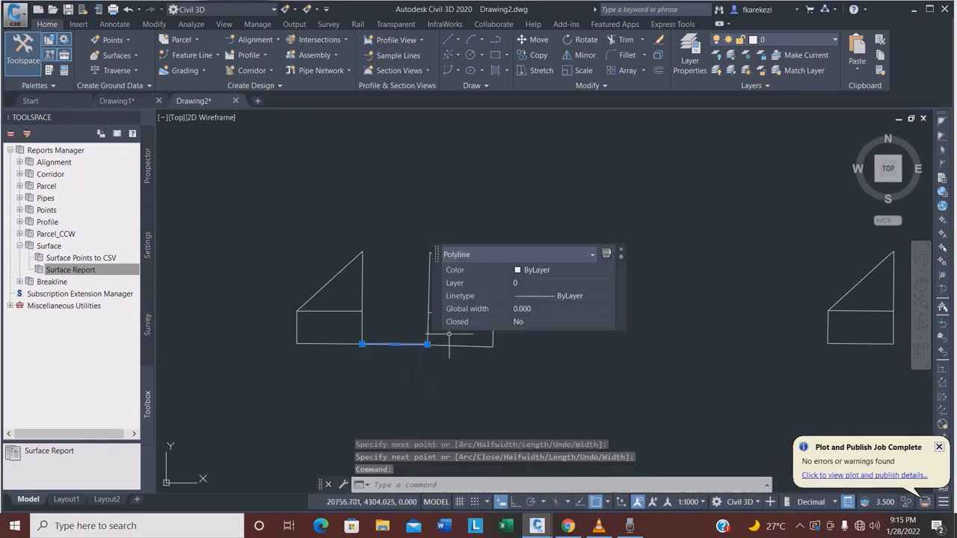
text(l)
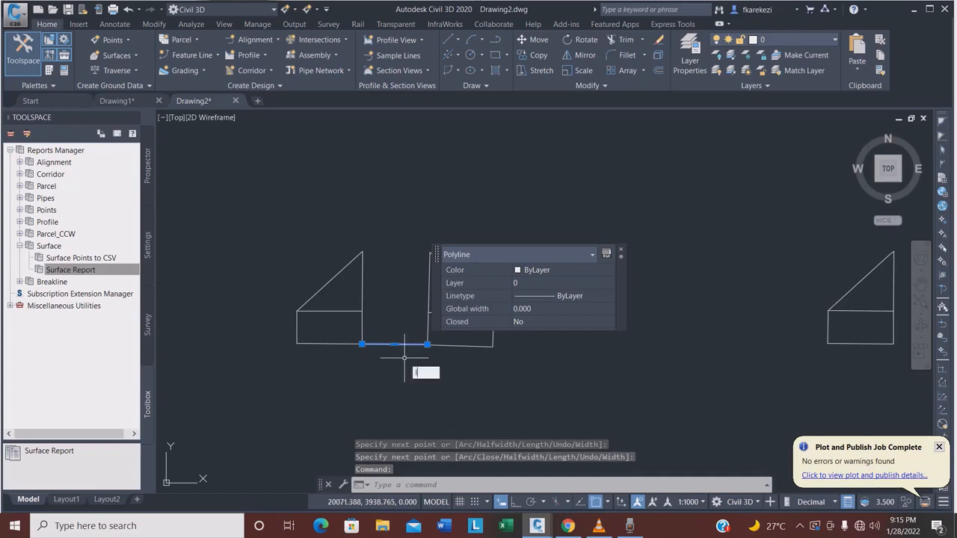
text(i)
key(Return)
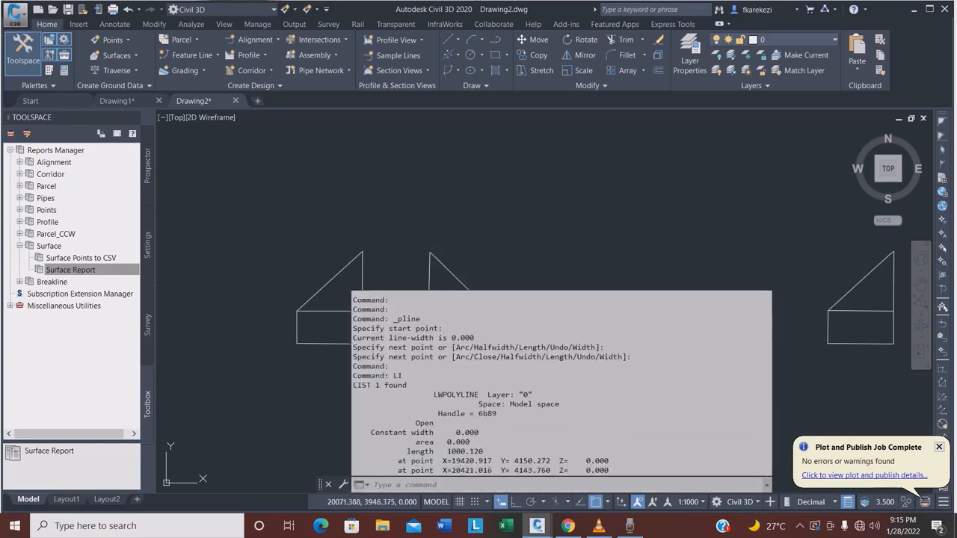
Step: Dismiss the property listing and erase the polyline joining the original block to its mirrored copy
drag(469, 451, 449, 452)
click(528, 255)
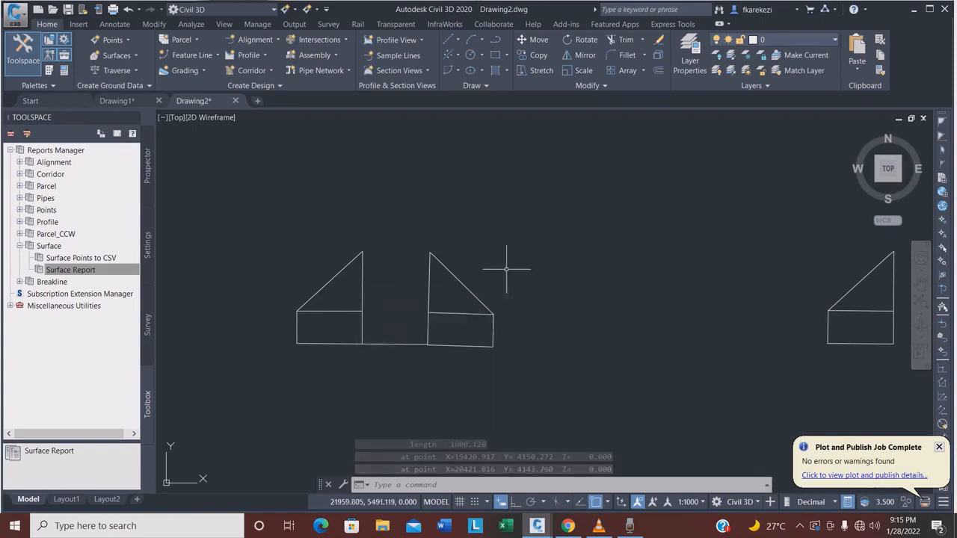
click(403, 356)
click(391, 313)
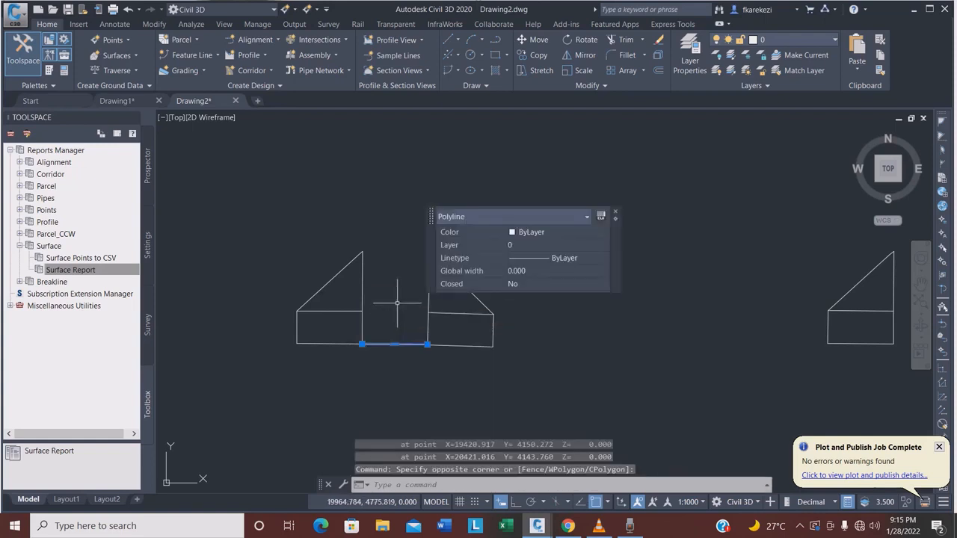
key(Delete)
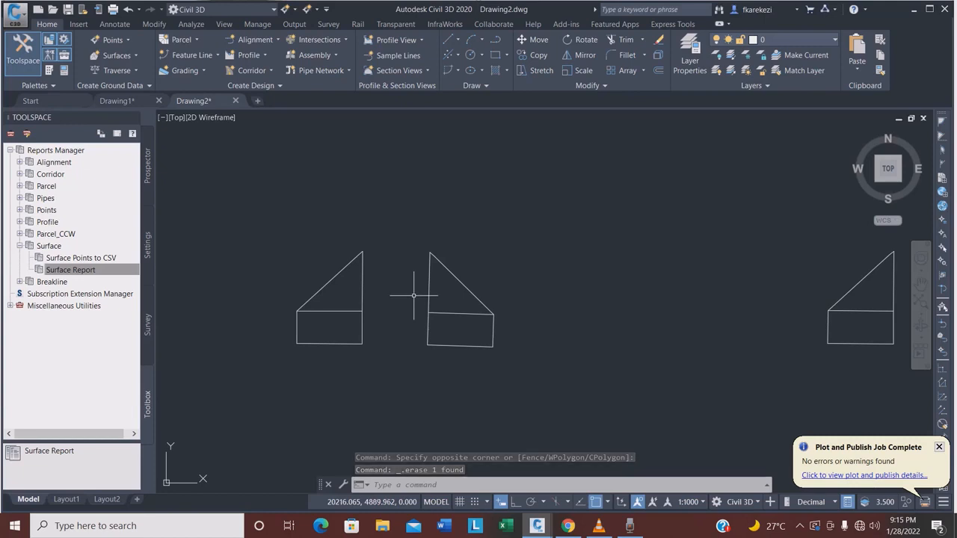
Step: Erase both the original block and its mirrored copy
click(358, 311)
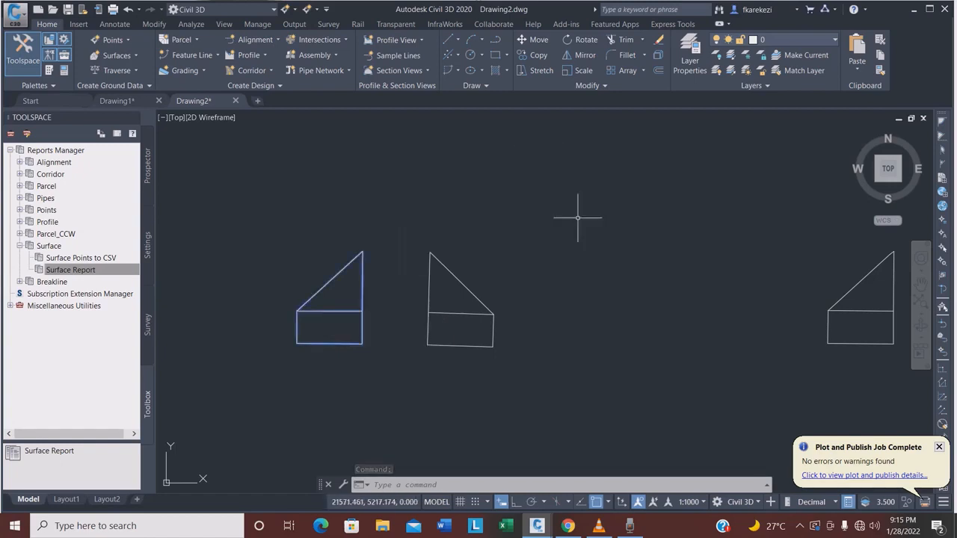
click(514, 383)
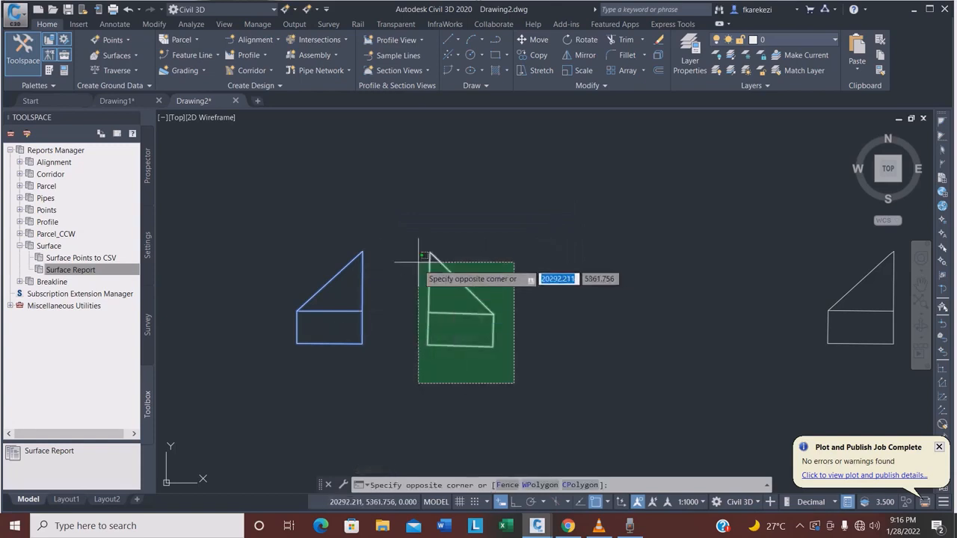
key(Escape)
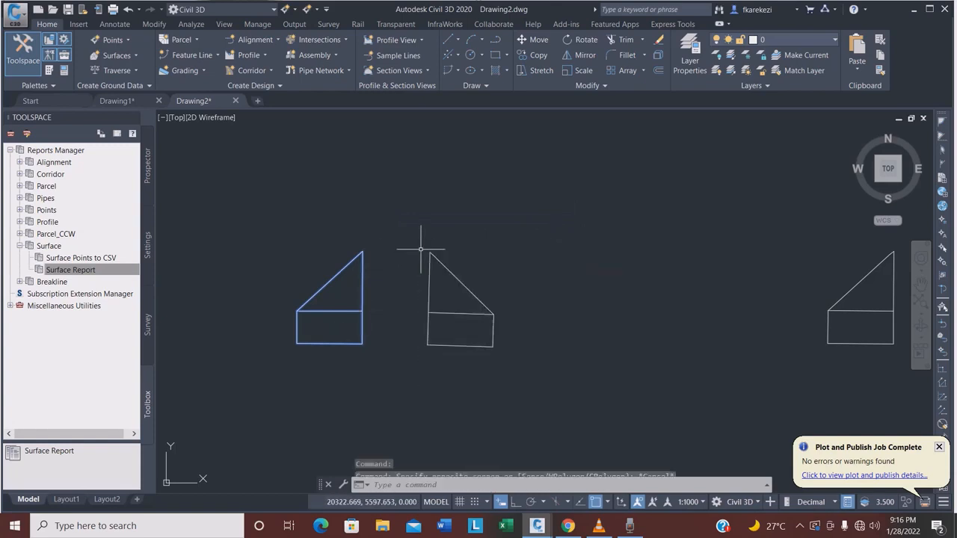
click(504, 350)
click(420, 243)
key(Delete)
Step: Erase seven blocks of the remaining row, keeping only the leftmost one
scroll(404, 258, down, 5)
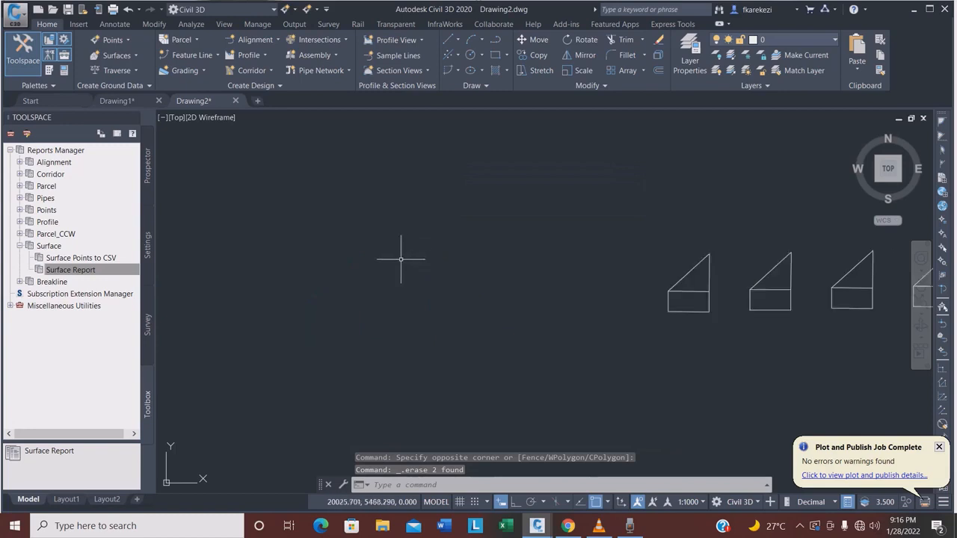
click(764, 324)
click(549, 250)
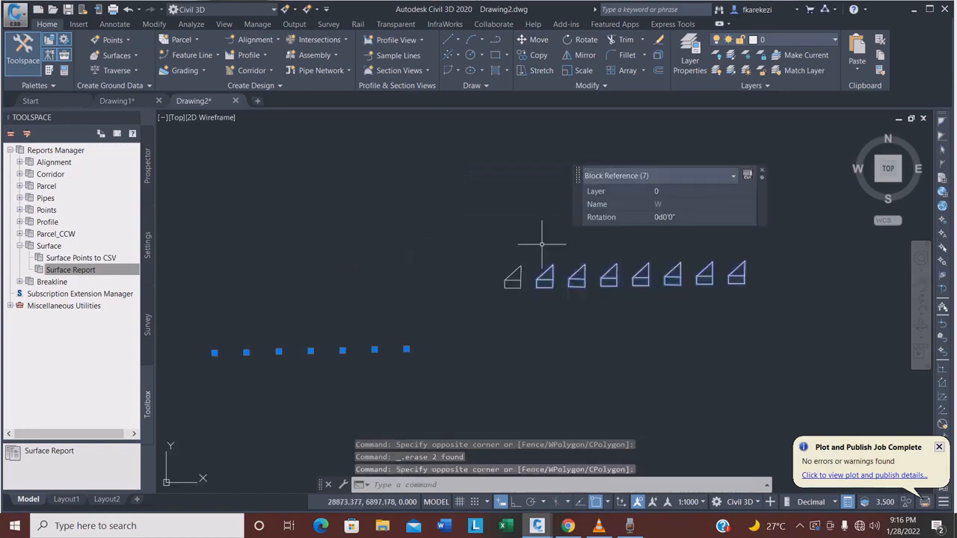
key(Delete)
Step: Explode the remaining block into its component polylines
scroll(529, 276, up, 3)
scroll(514, 284, up, 2)
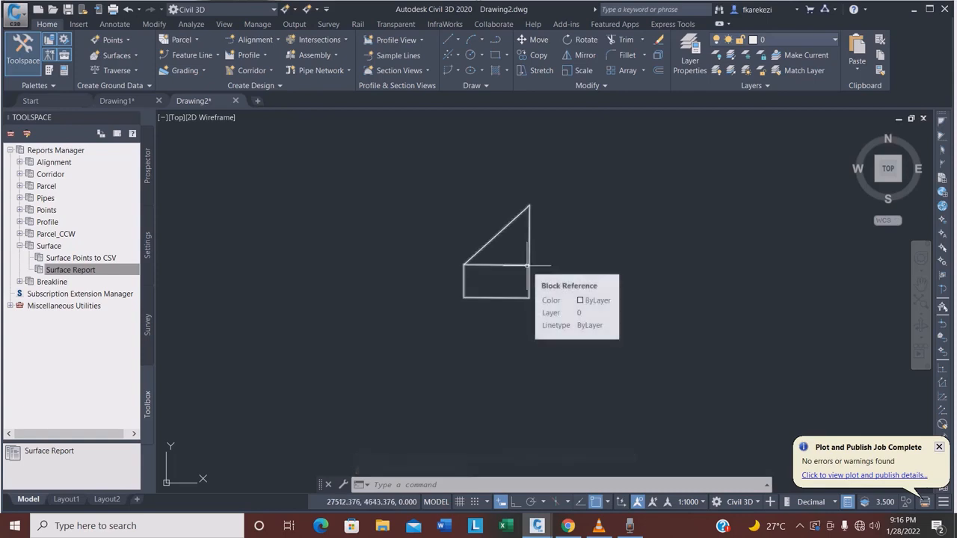
scroll(528, 265, up, 2)
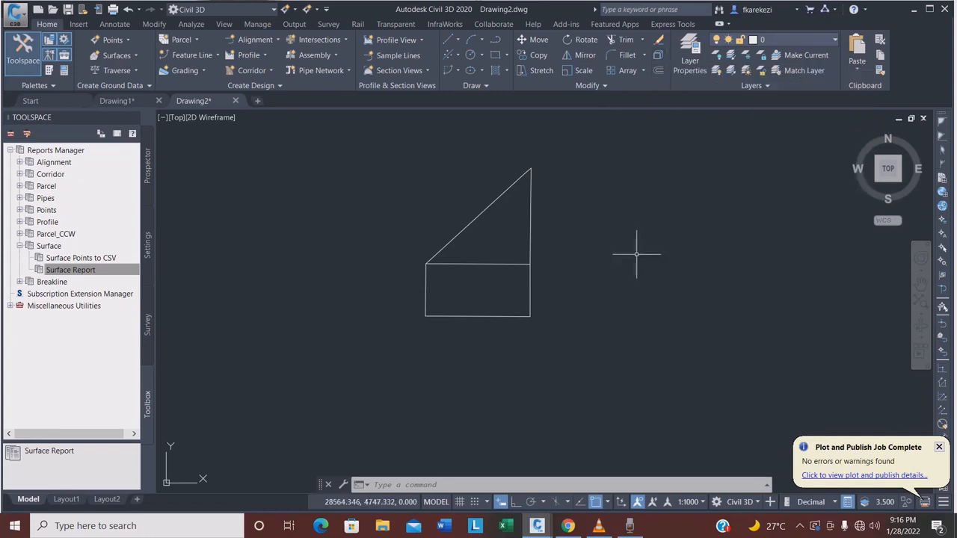
text(EXP)
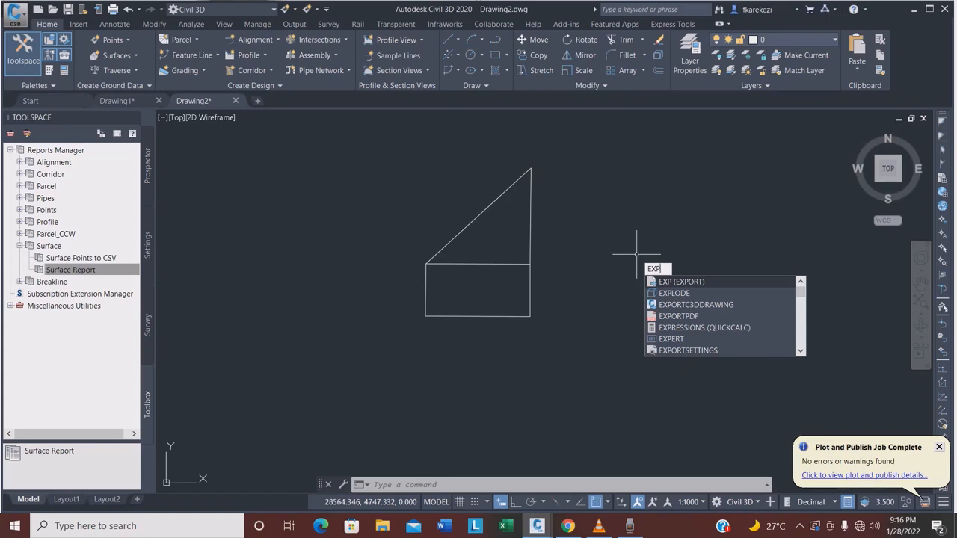
text(L)
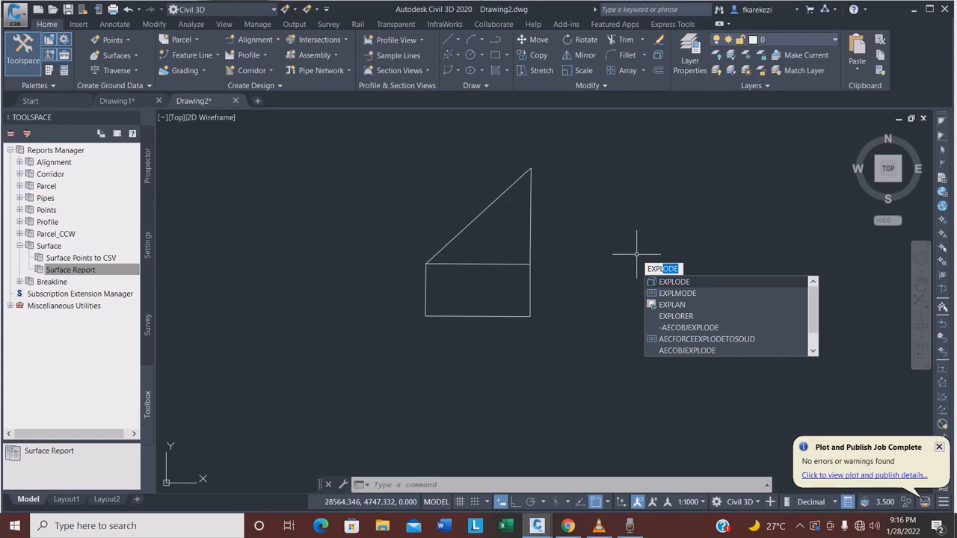
key(Return)
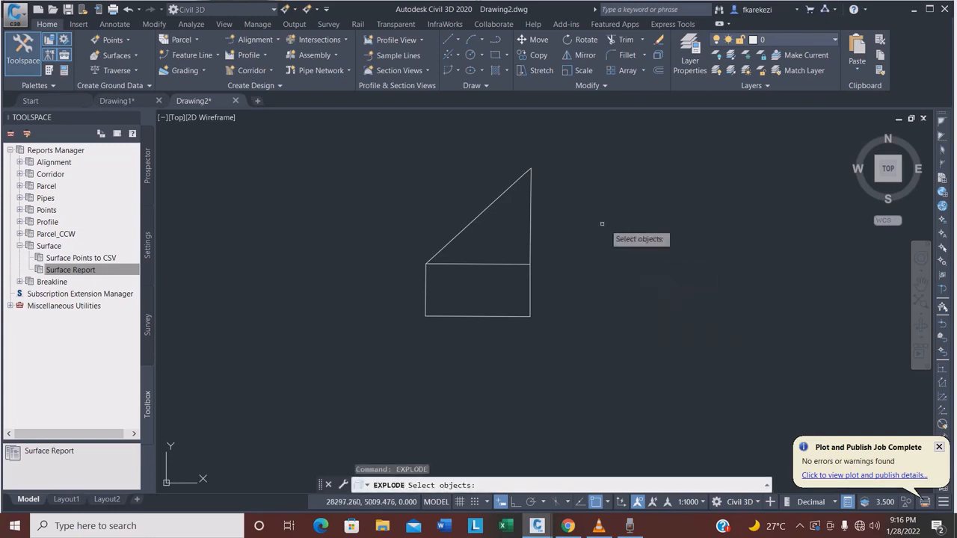
click(563, 331)
click(419, 177)
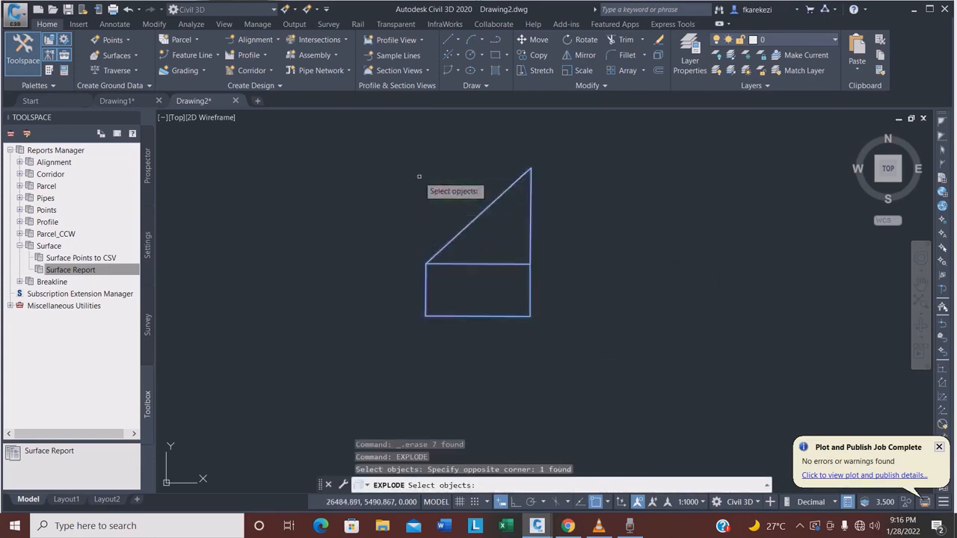
key(Return)
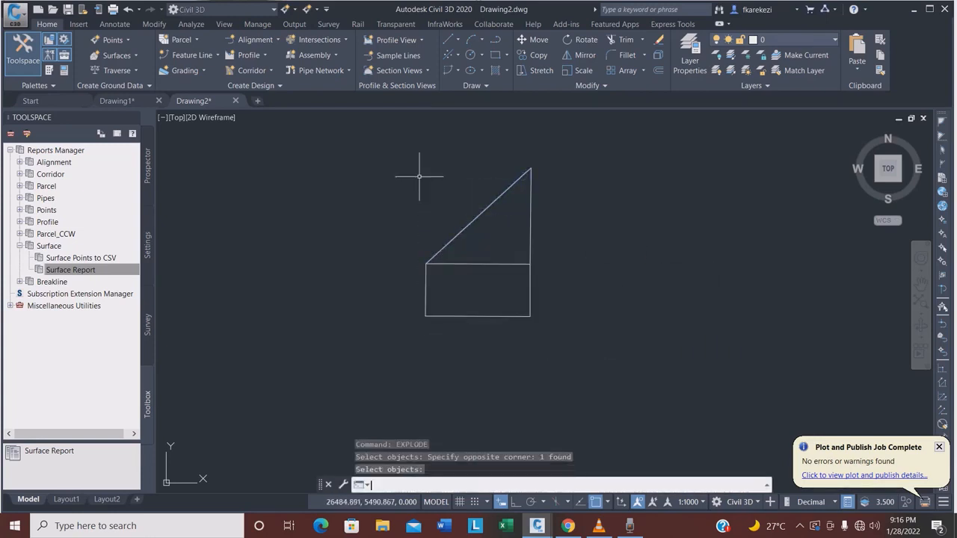
Step: Select the triangular polyline and the rectangle in turn to check that they are separate objects
click(567, 224)
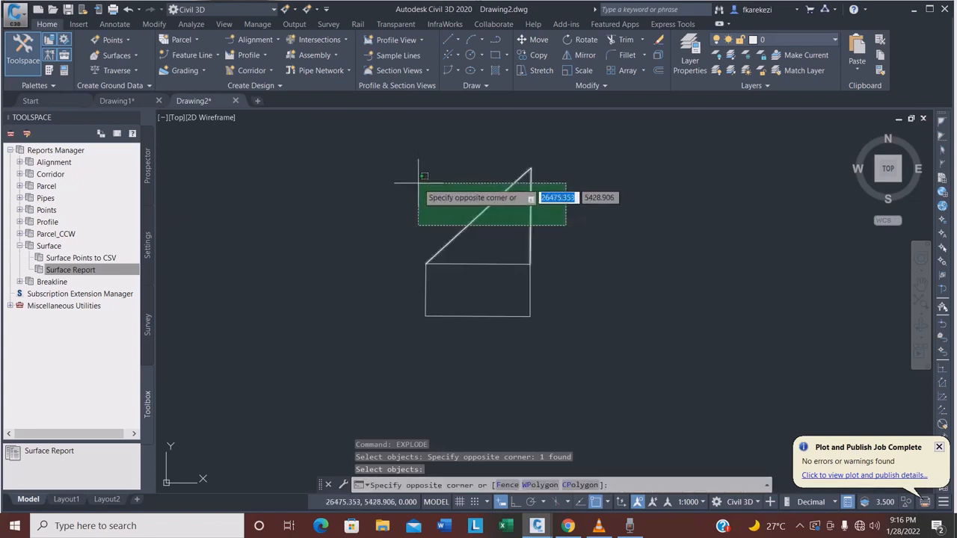
click(418, 183)
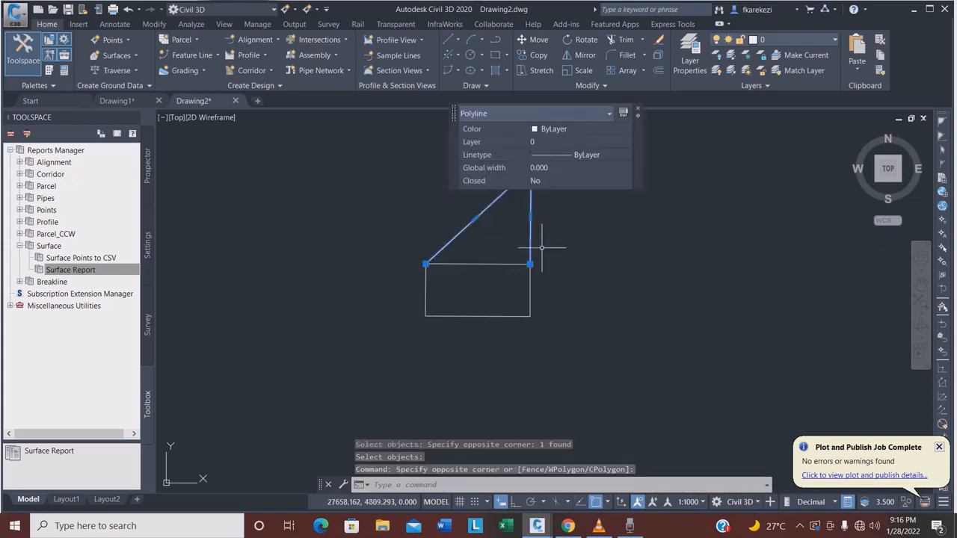
key(Escape)
click(516, 322)
click(505, 302)
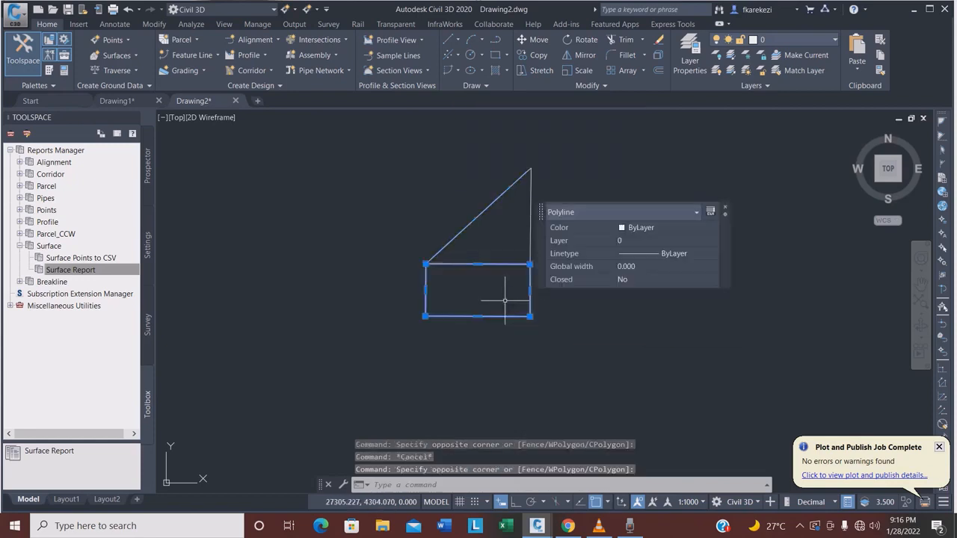
key(Escape)
Step: Erase the triangular polyline above the rectangle
click(558, 251)
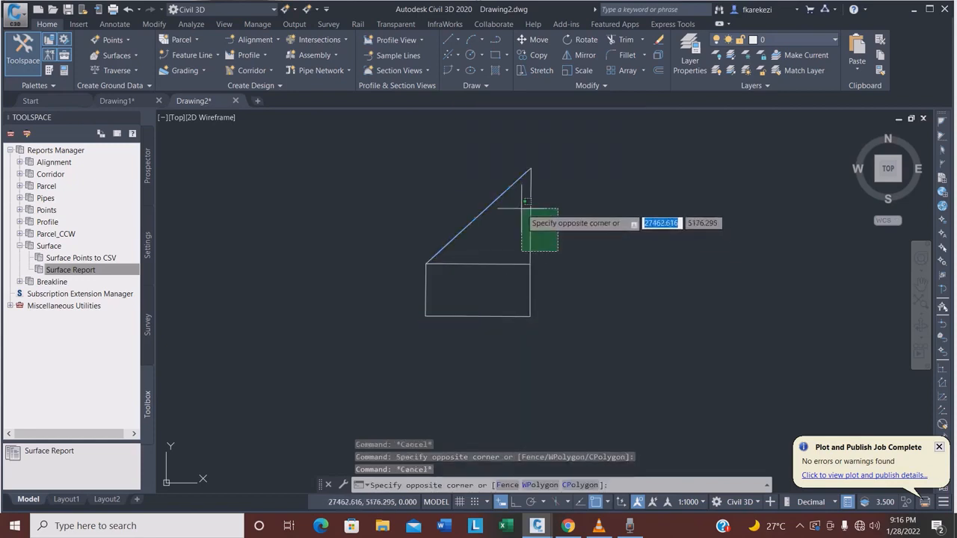
click(500, 173)
key(Delete)
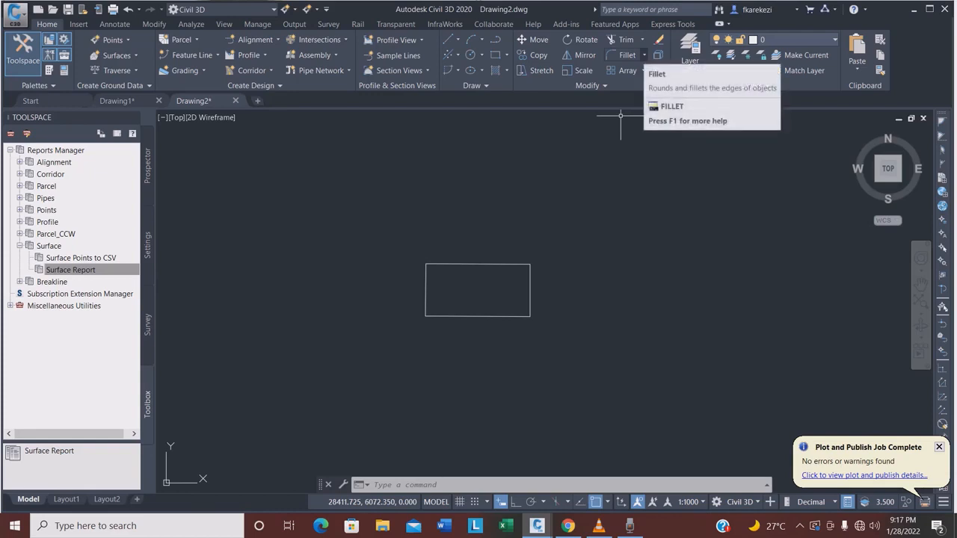
click(644, 54)
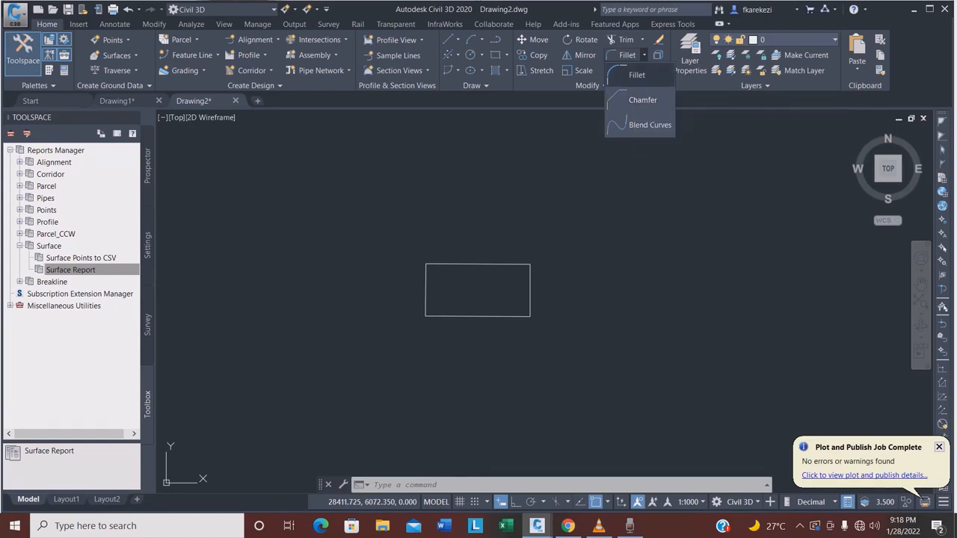
click(637, 75)
key(Escape)
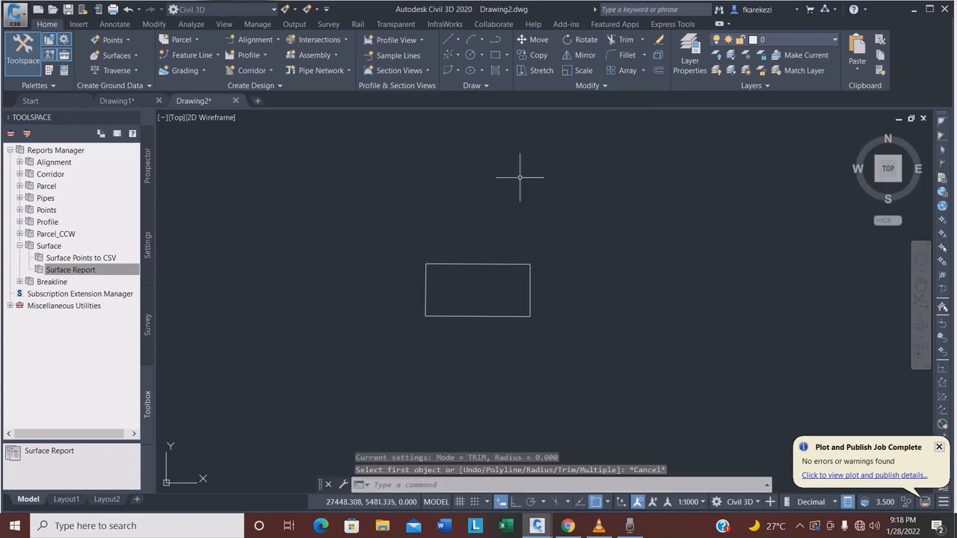
Step: Try to fillet the rectangle's upper-right corner using the current fillet radius
text(Fi)
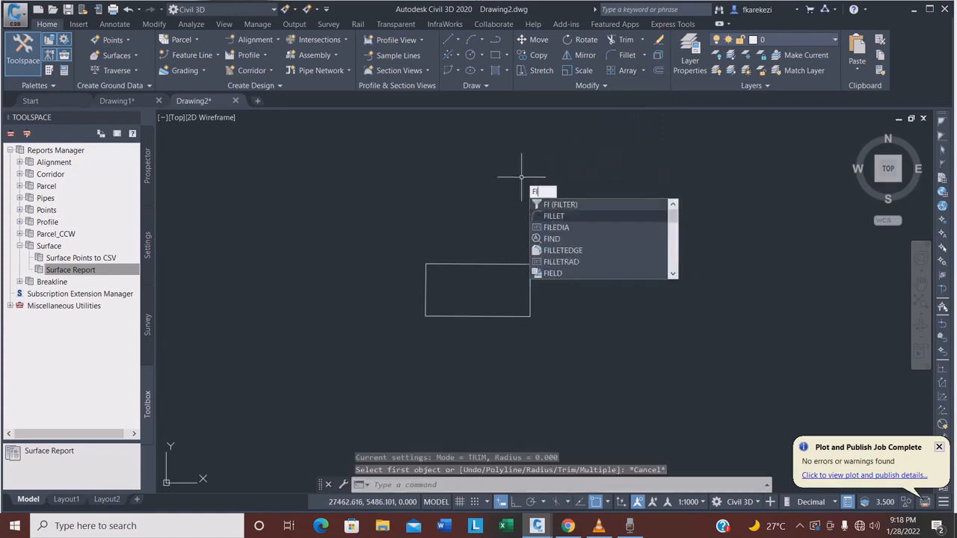
key(Return)
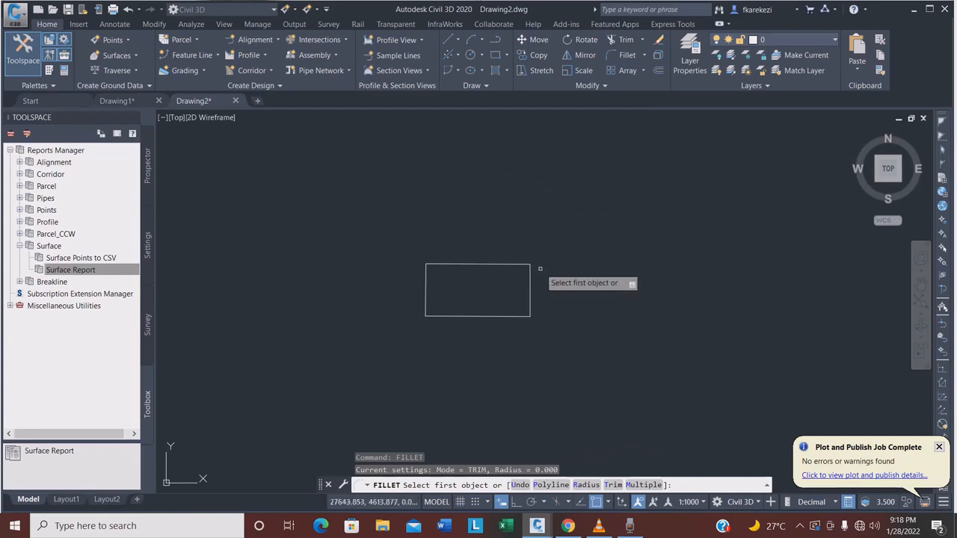
scroll(523, 276, up, 4)
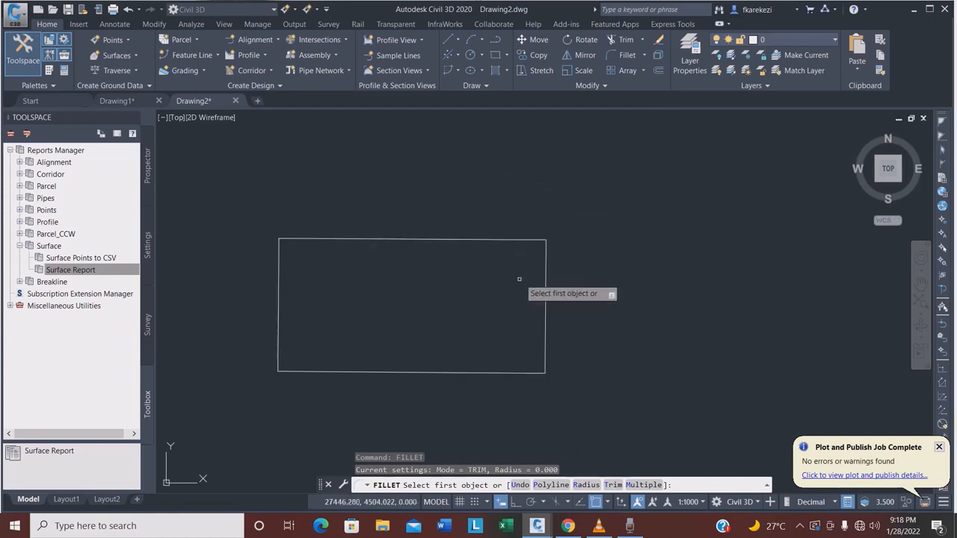
click(524, 240)
click(545, 267)
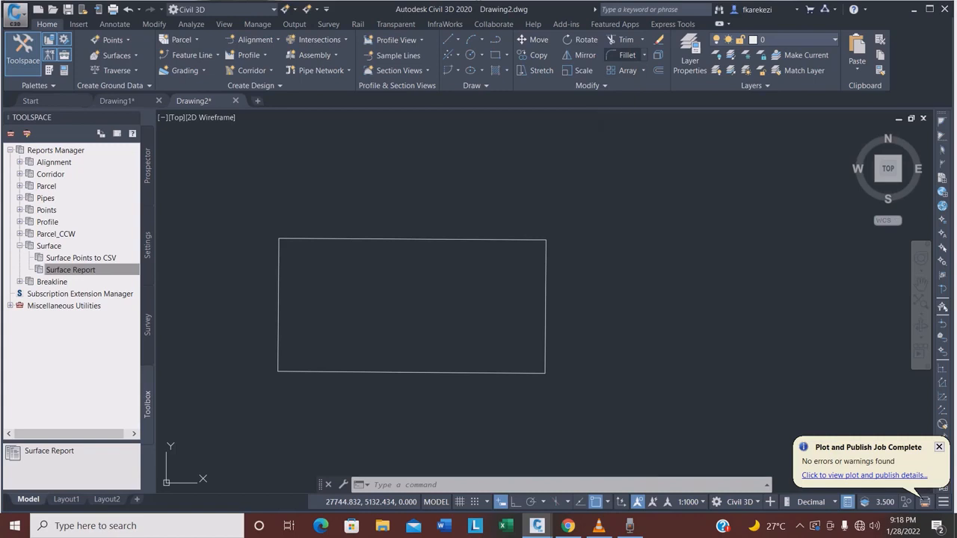
Step: Fillet the rectangle's upper-right corner between its top and right edges with a radius of 10
click(627, 55)
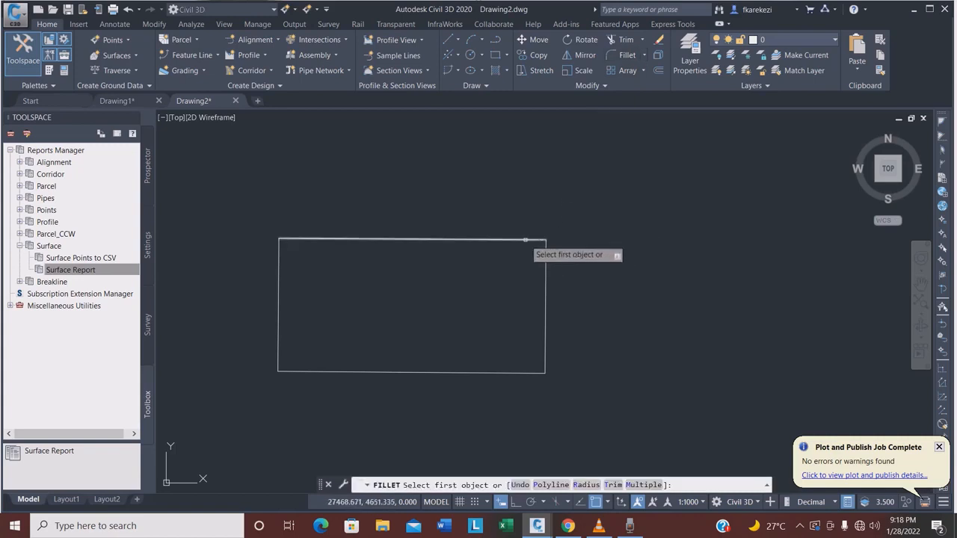
text(r)
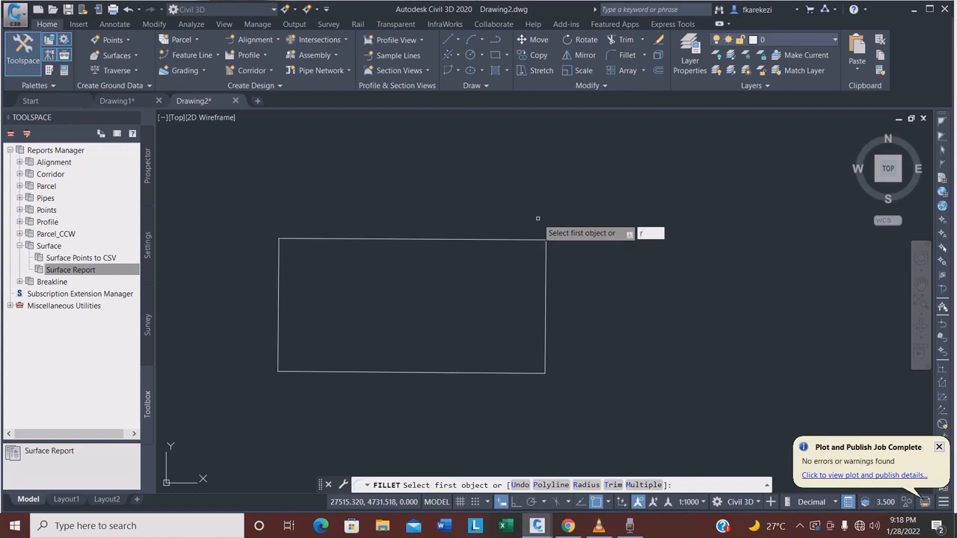
key(Return)
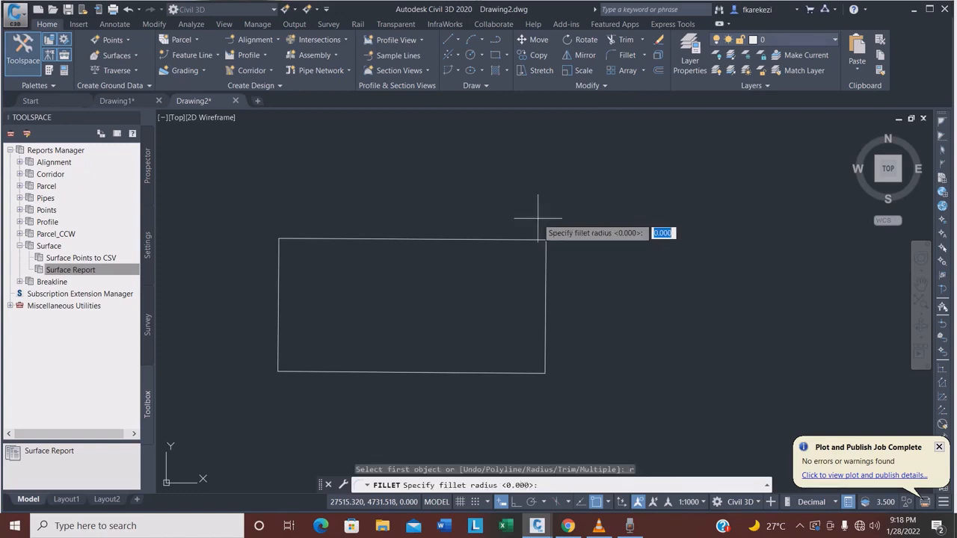
text(10)
key(Return)
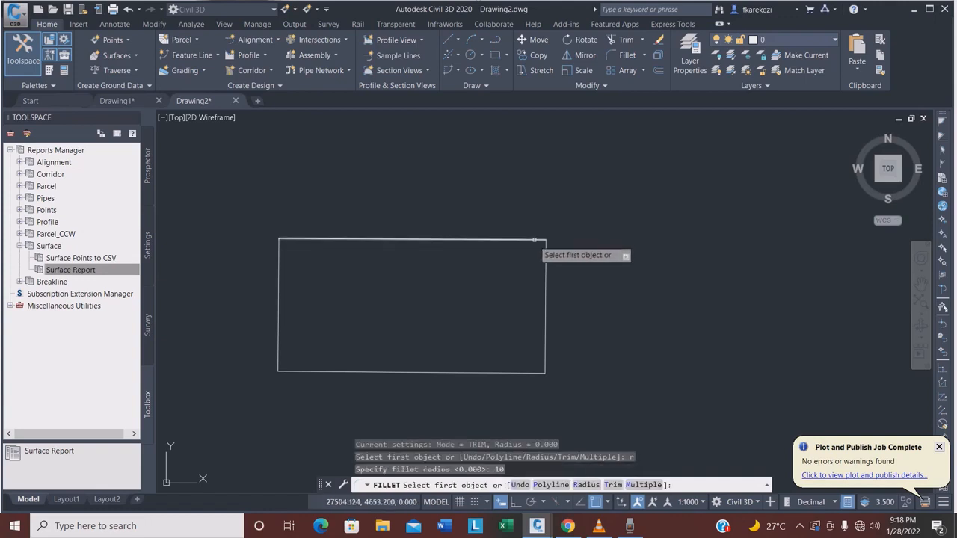
click(535, 241)
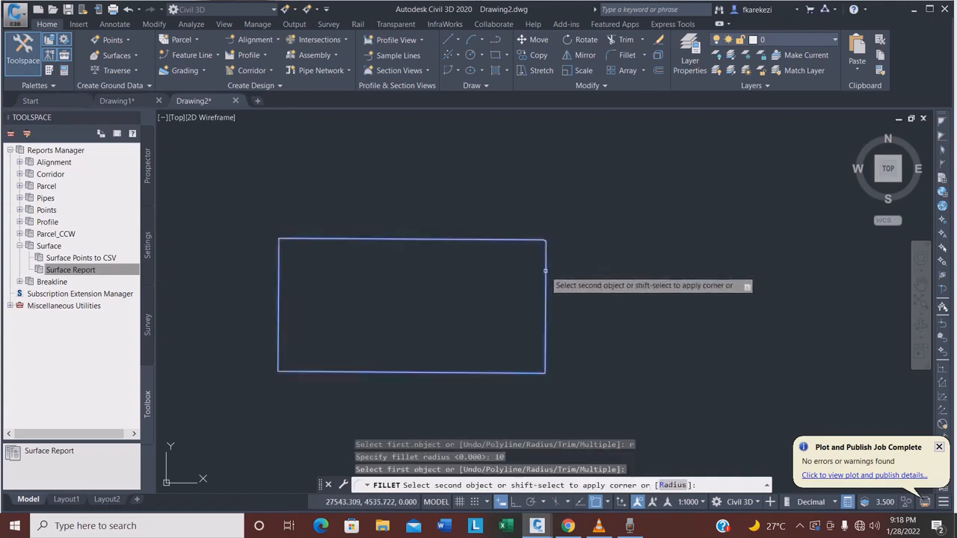
scroll(546, 253, up, 4)
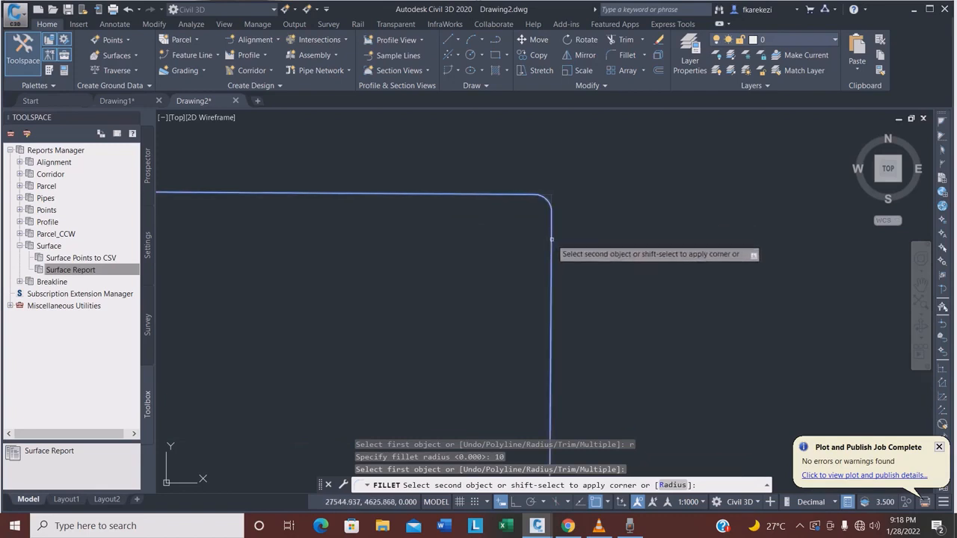
click(552, 239)
Step: Fillet the rectangle's upper-right corner again between its top and right edges with a radius of 30
scroll(573, 188, down, 3)
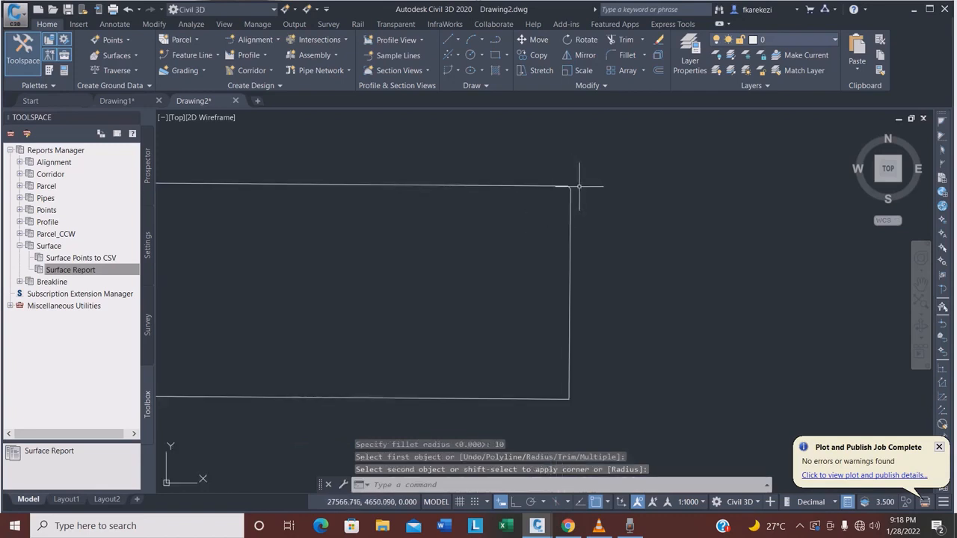
scroll(564, 181, up, 2)
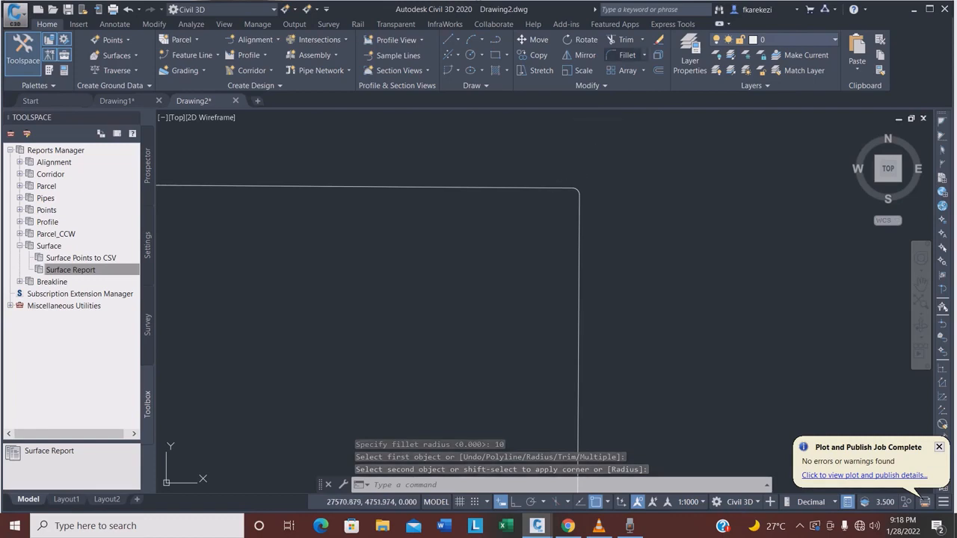
click(624, 55)
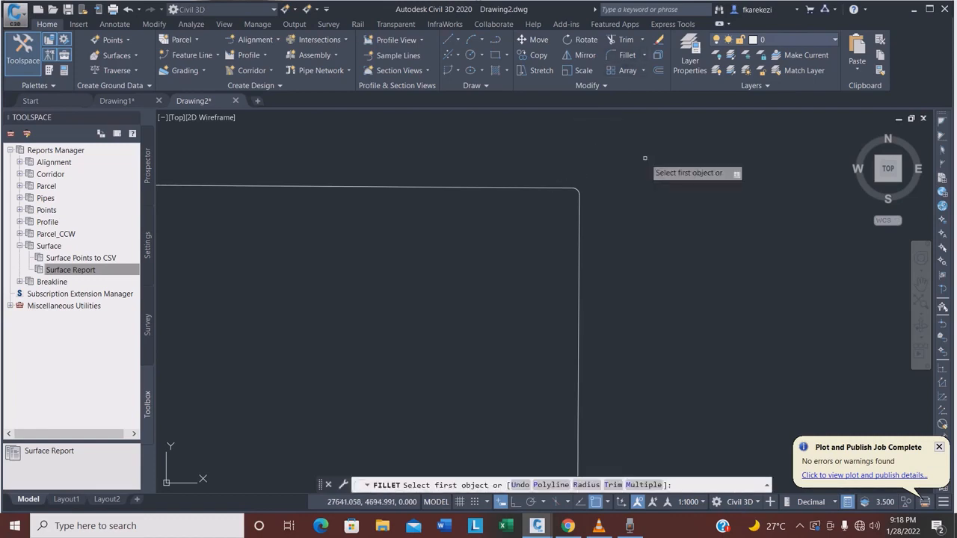
text(r)
key(Return)
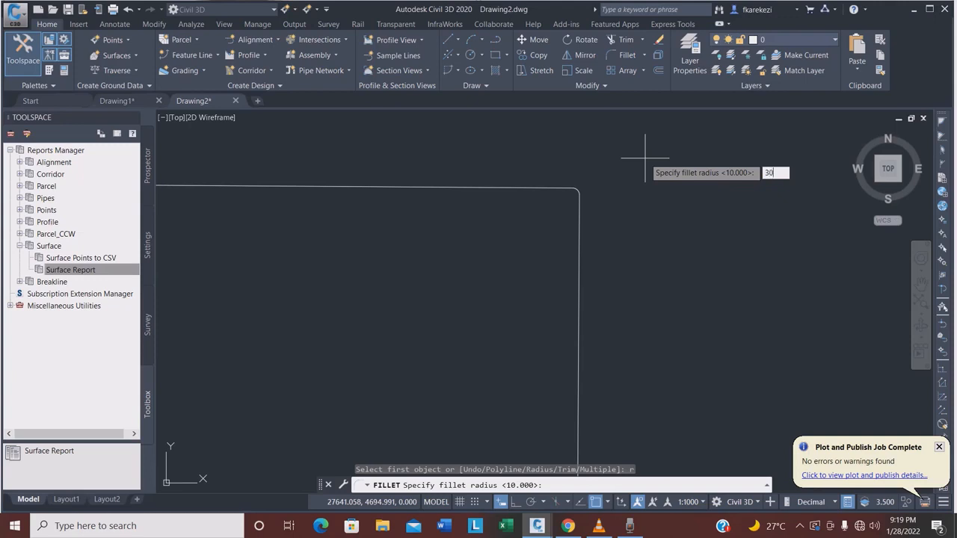
key(Return)
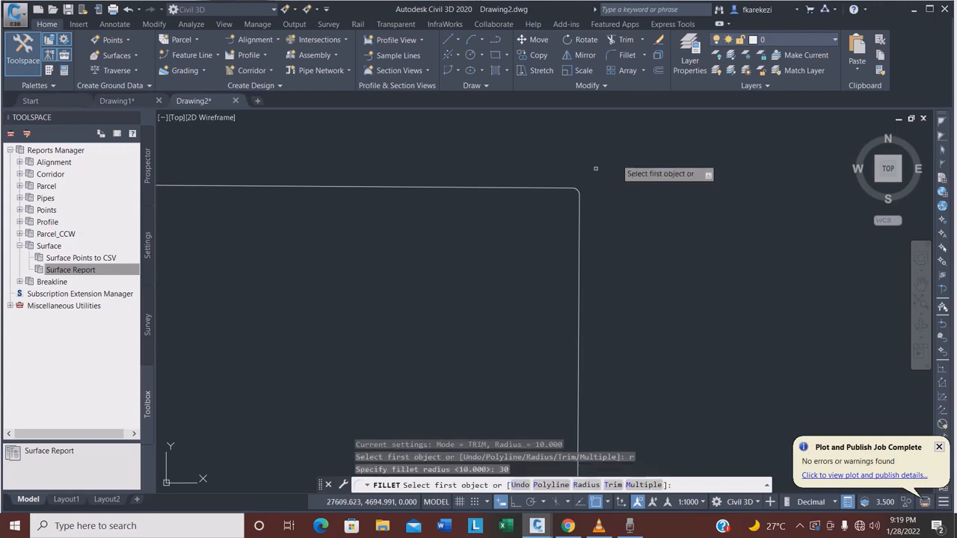
click(529, 187)
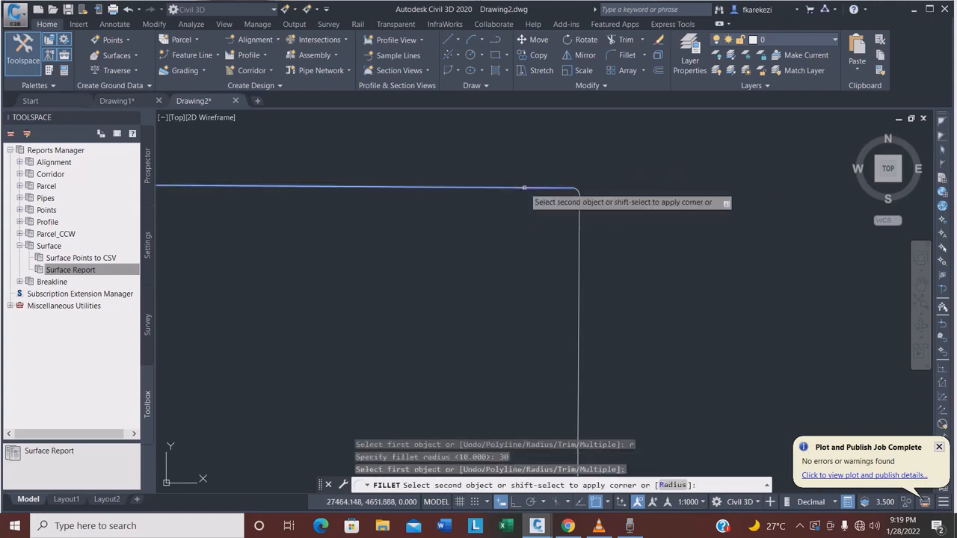
click(577, 247)
scroll(568, 152, down, 5)
scroll(568, 153, up, 6)
scroll(568, 160, down, 4)
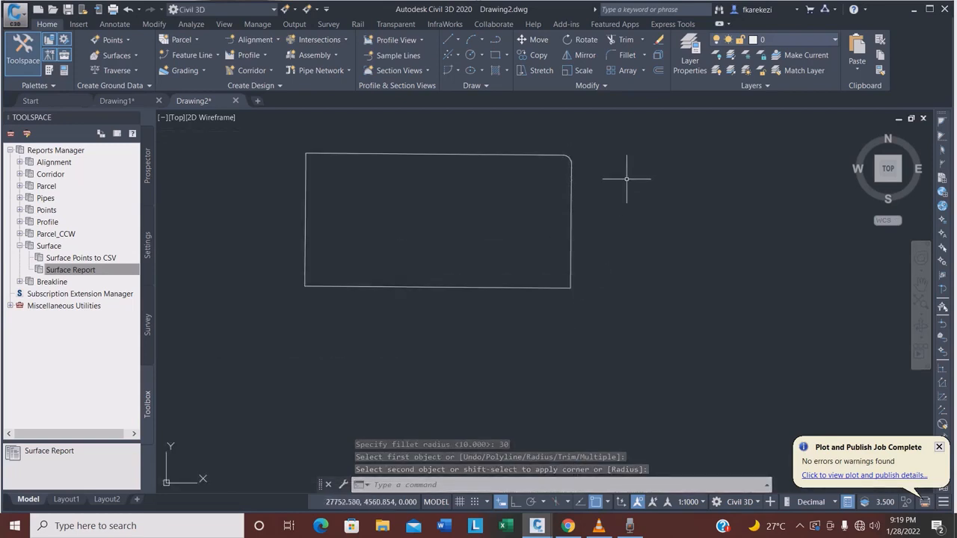
Step: Fillet the rectangle's lower-right corner between its right and bottom edges with the same radius of 30
key(Return)
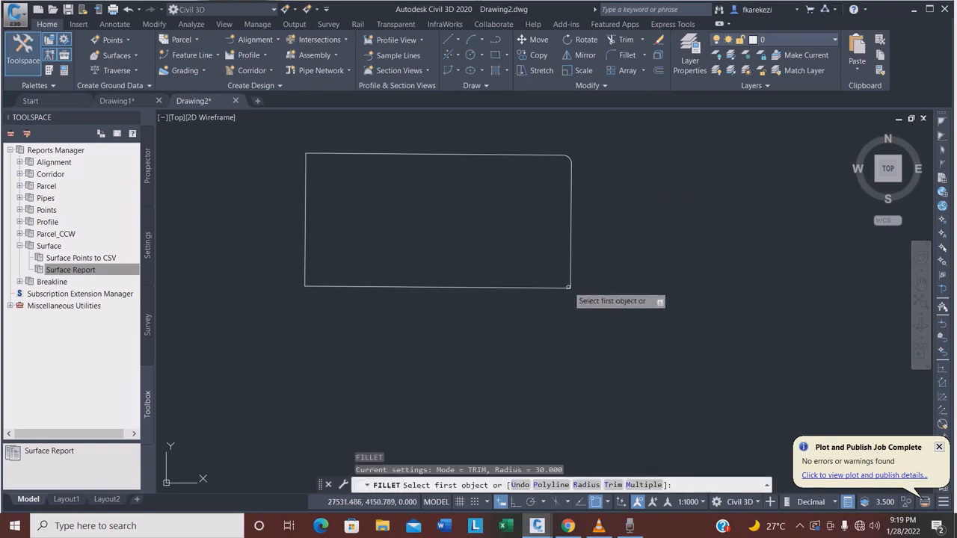
click(570, 266)
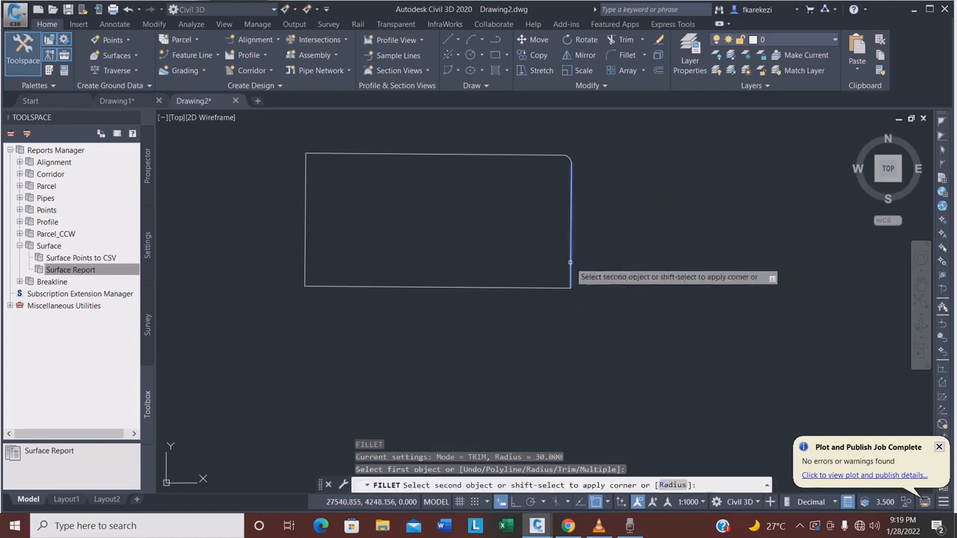
click(525, 288)
scroll(558, 276, up, 4)
scroll(599, 300, down, 3)
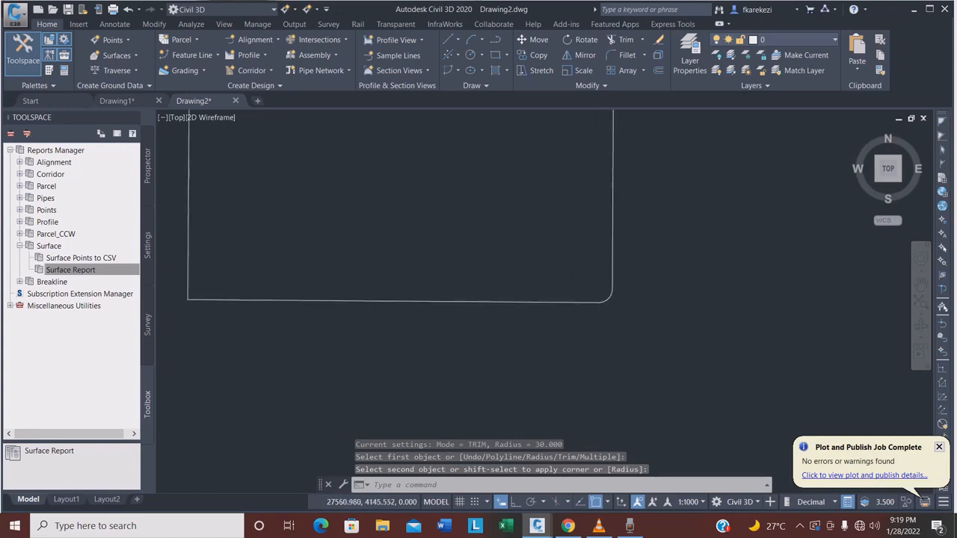
scroll(464, 243, down, 4)
scroll(464, 243, up, 4)
Step: Fillet the rectangle's lower-left corner between its bottom and left edges with the same radius of 30
key(Return)
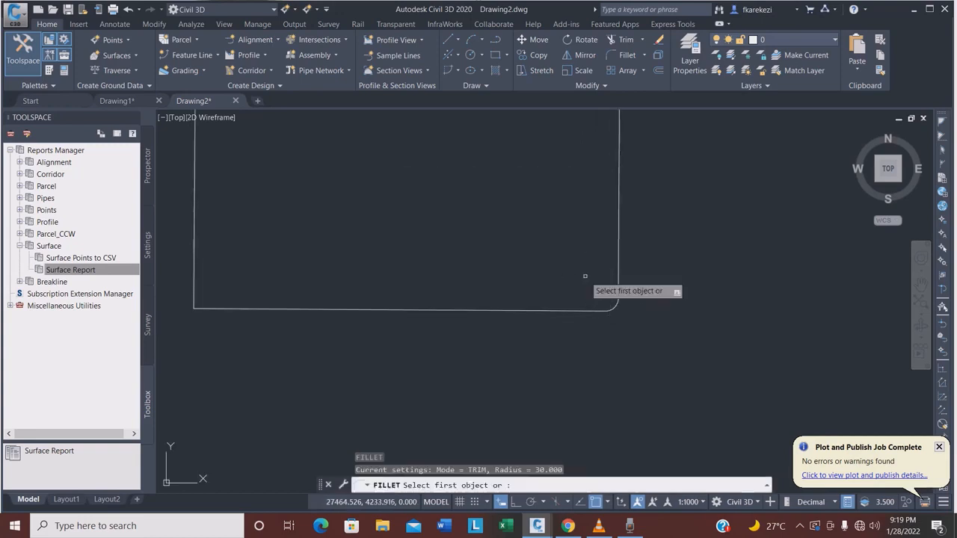
scroll(449, 303, down, 3)
scroll(441, 303, up, 4)
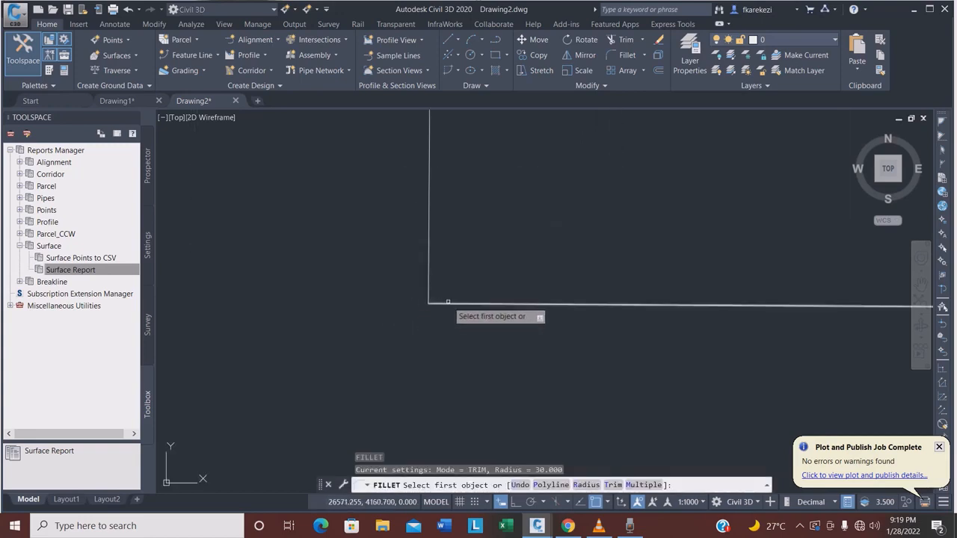
click(447, 302)
click(428, 271)
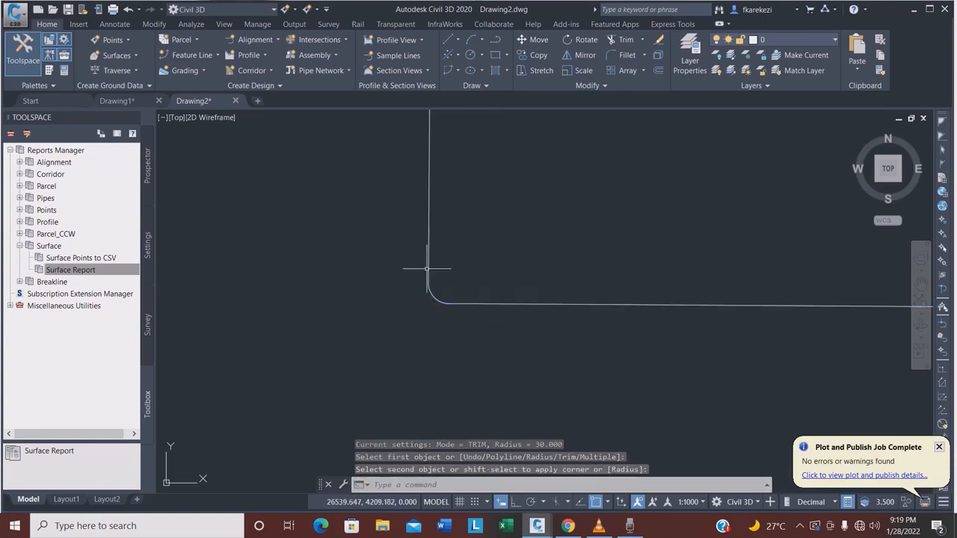
Step: Fillet the rectangle's upper-left corner between its left and top edges with the same radius of 30
scroll(419, 299, down, 4)
key(Return)
scroll(391, 277, up, 3)
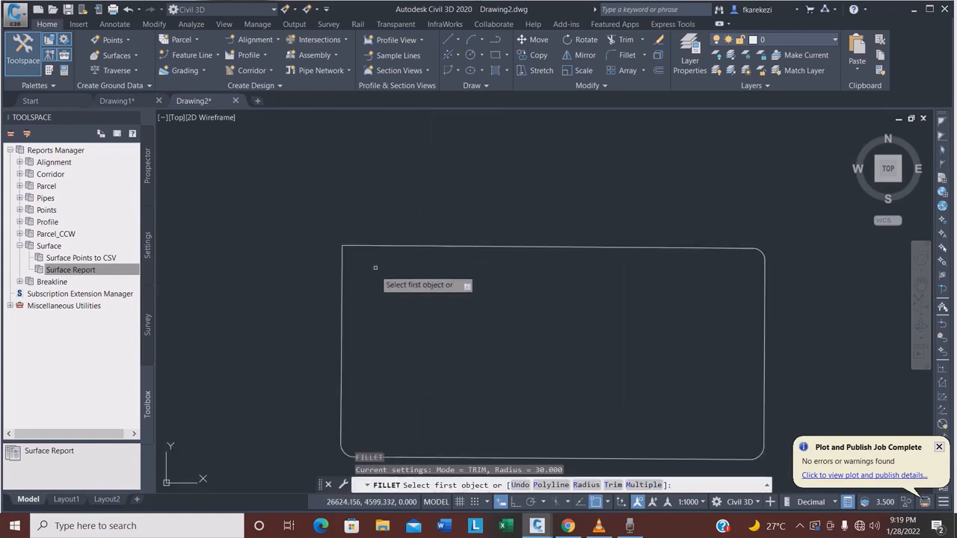
click(343, 271)
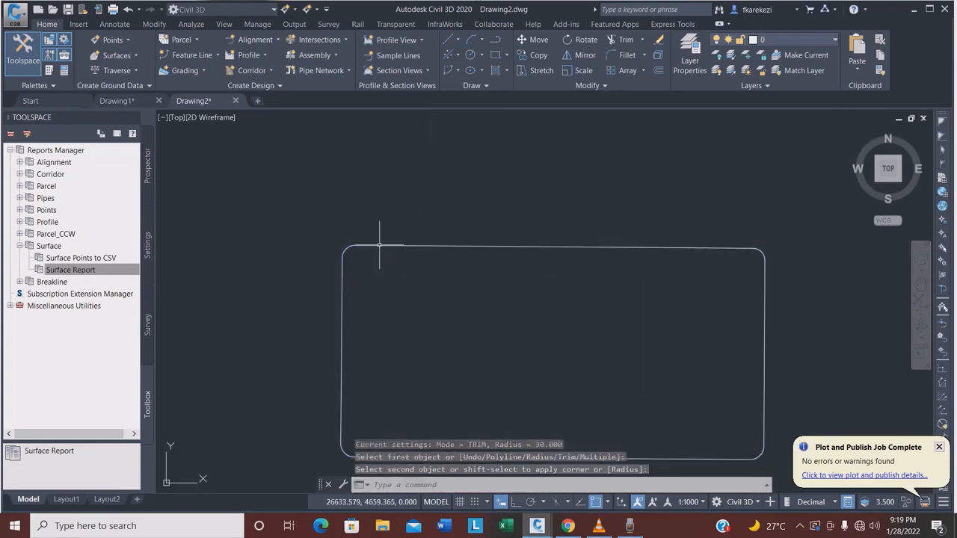
scroll(380, 245, down, 3)
scroll(411, 224, up, 3)
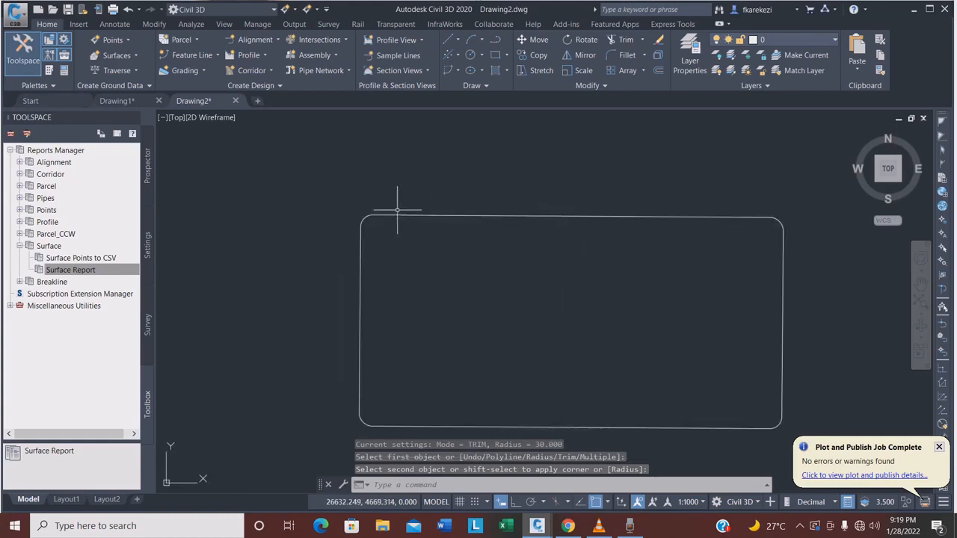
scroll(397, 210, down, 4)
scroll(530, 243, up, 2)
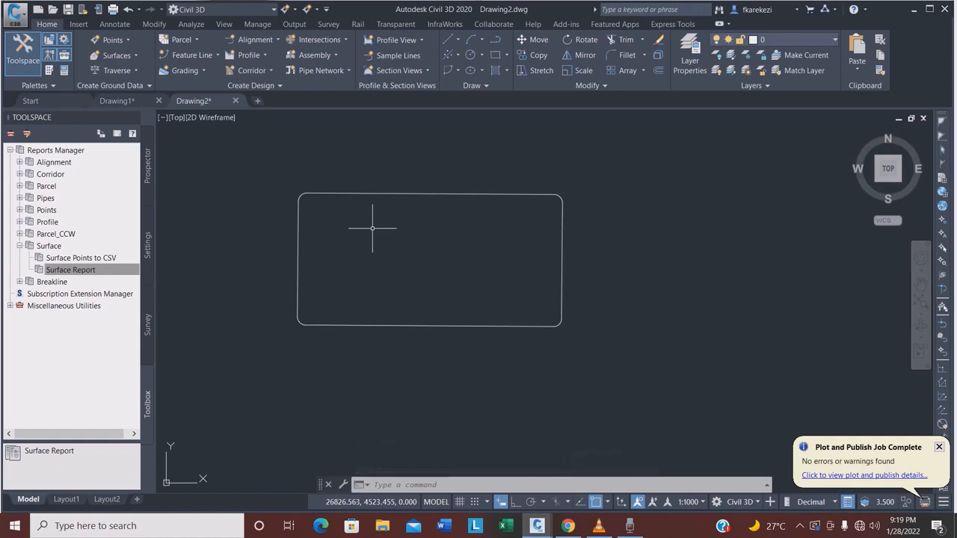
Step: Undo all the fillets on the rectangle to restore its four square corners
key(ctrl+z)
key(ctrl+z)
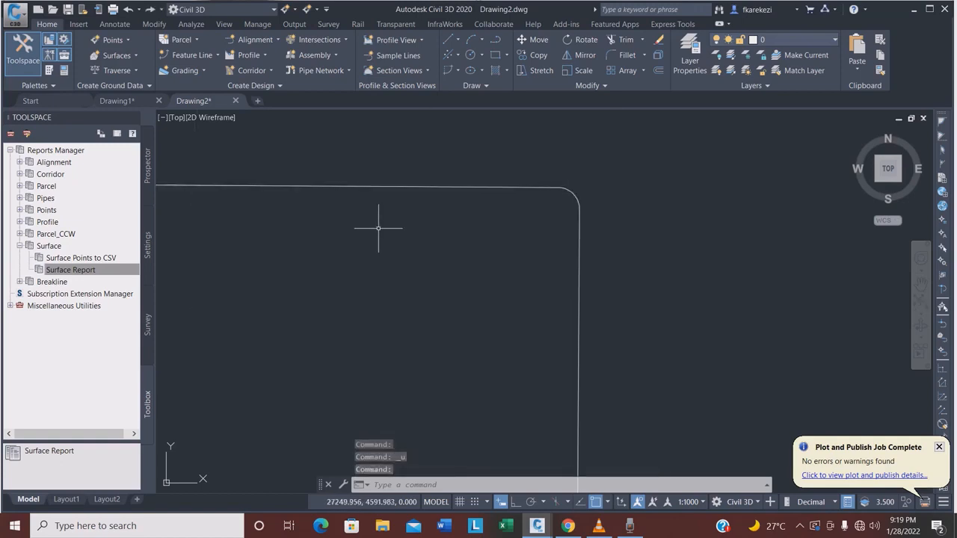
key(ctrl+z)
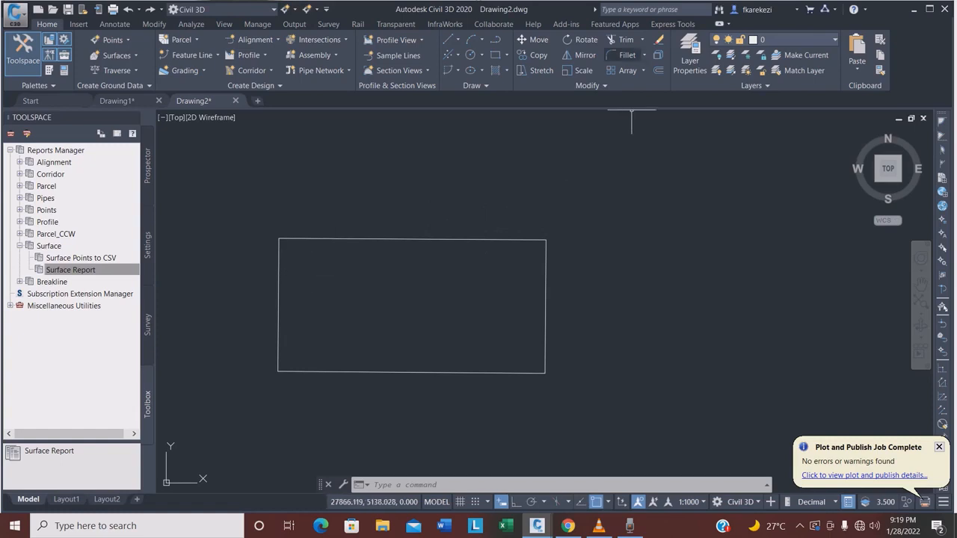
Step: Start a fillet with a radius of 50 and set its trim mode to No trim
click(627, 55)
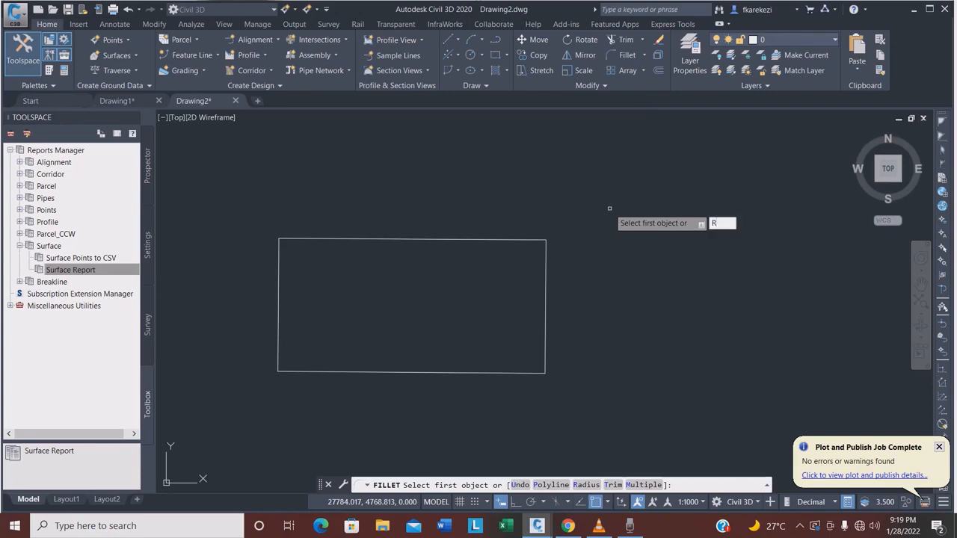
key(Return)
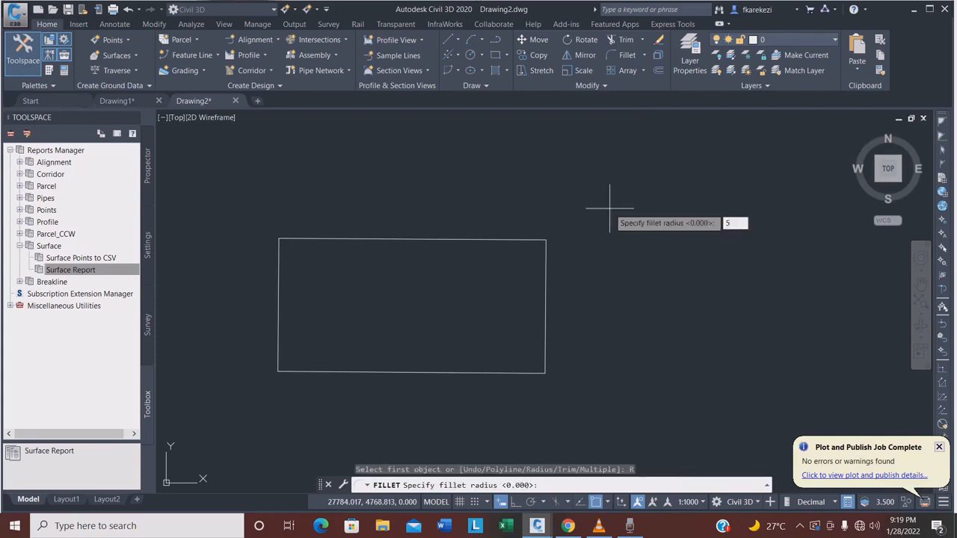
key(Return)
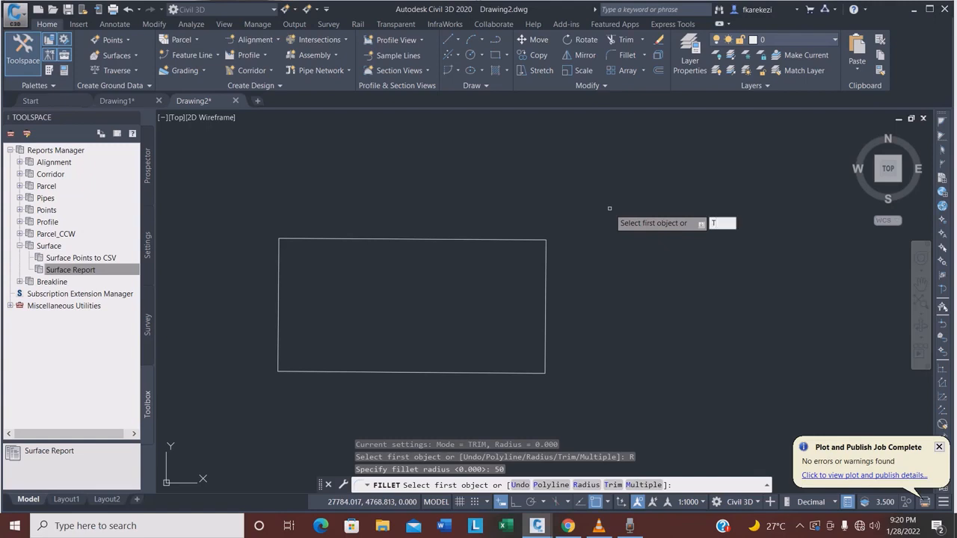
key(Return)
key(Down)
key(Down)
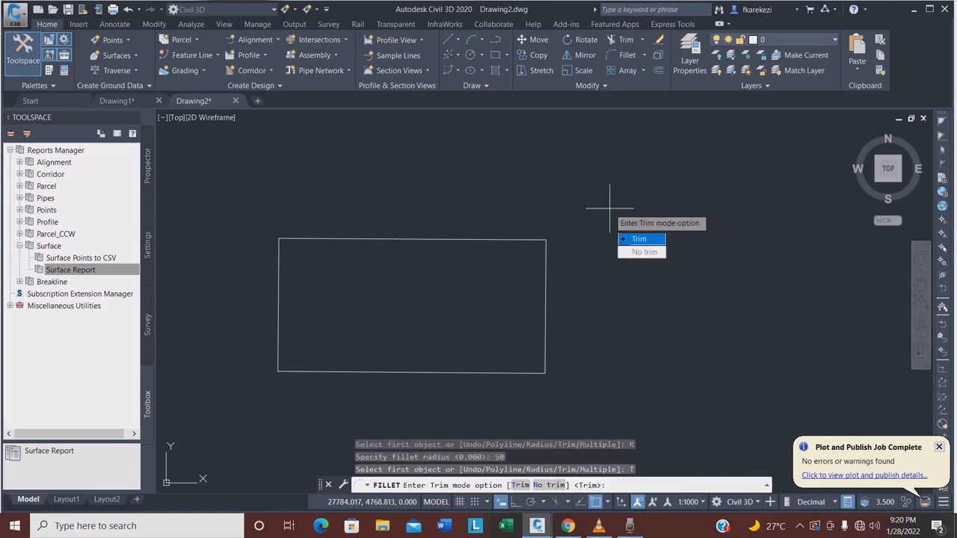
key(Up)
key(Up)
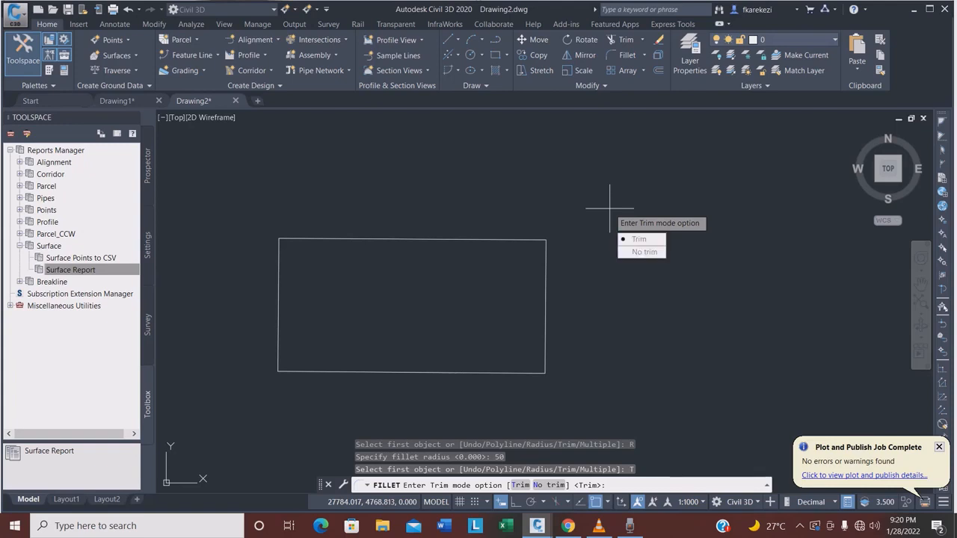
key(Up)
key(Up)
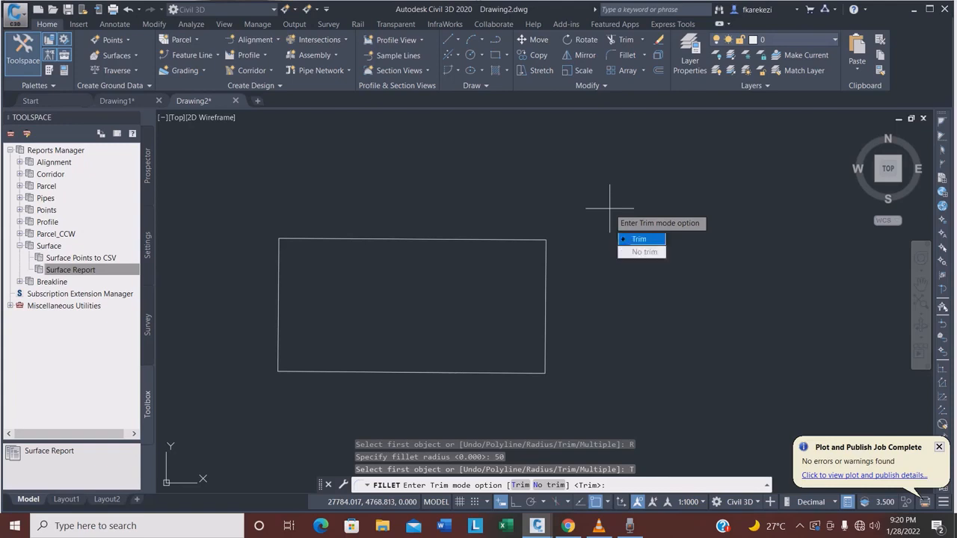
key(Down)
key(Return)
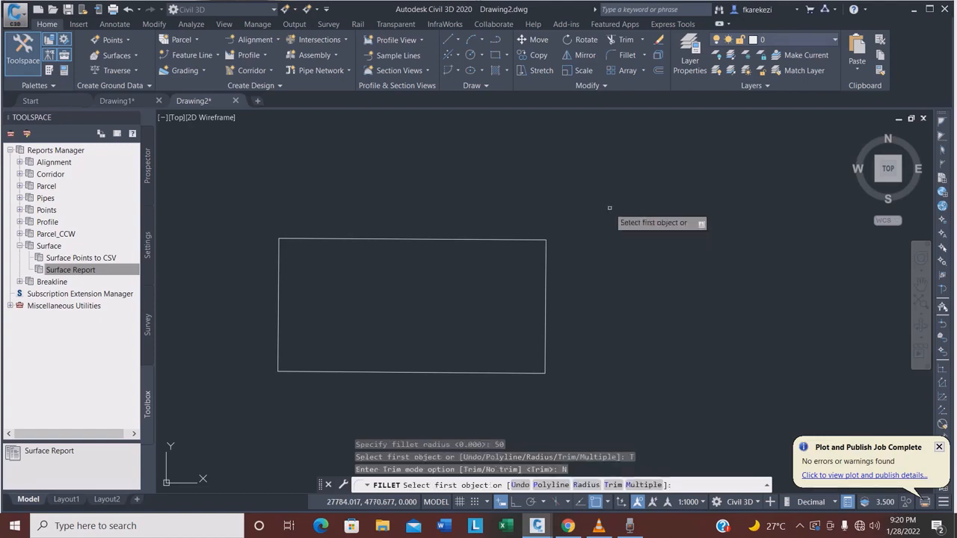
Step: Fillet the rectangle's upper-left corner between its left and top edges, keeping the original edges untrimmed
click(278, 260)
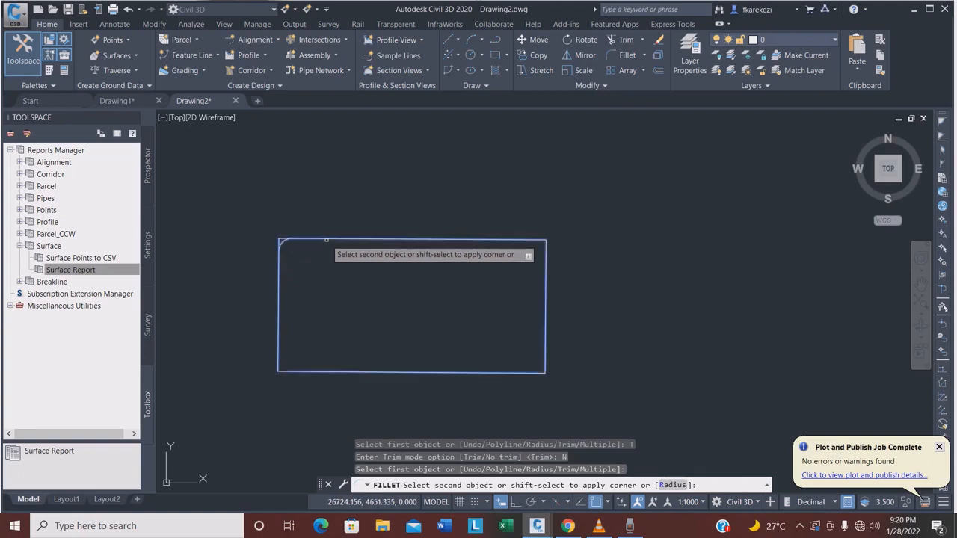
scroll(271, 246, up, 5)
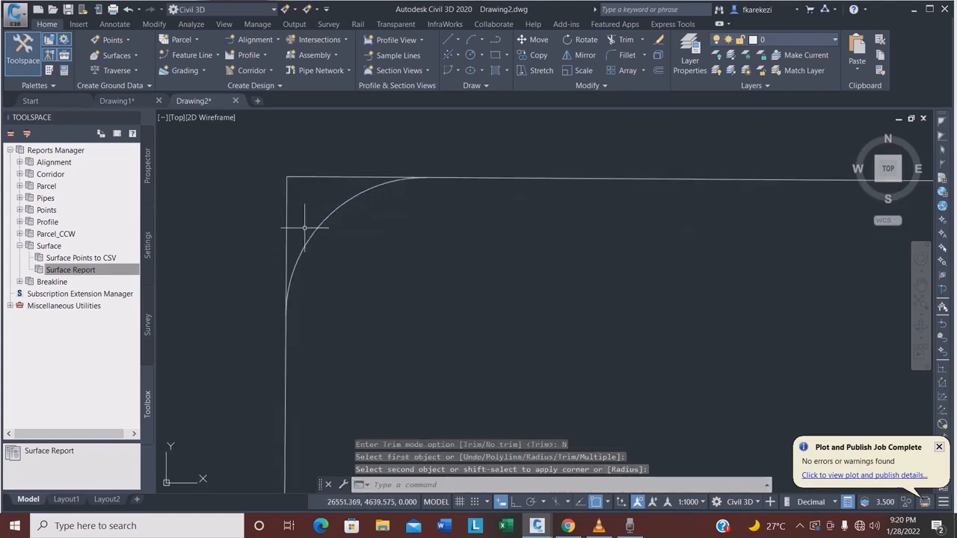
scroll(305, 230, down, 4)
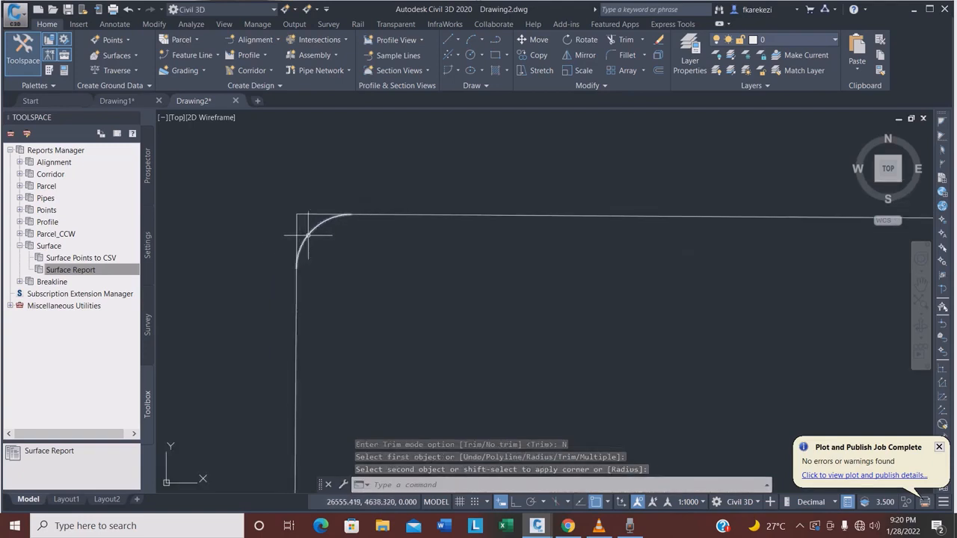
click(307, 234)
Step: Fillet the rectangle's upper-right corner between its top and right edges with radius 50 and no trimming
key(Return)
scroll(351, 232, down, 4)
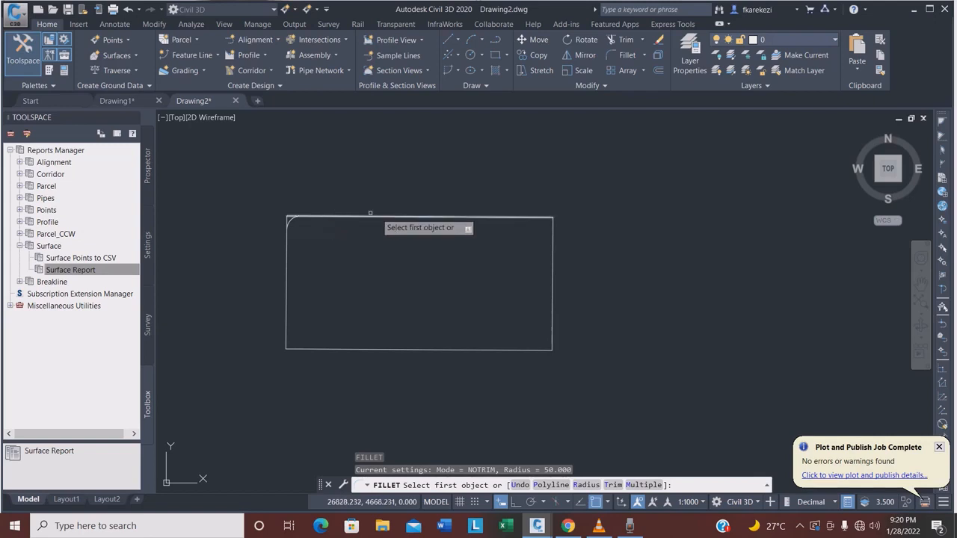
click(540, 220)
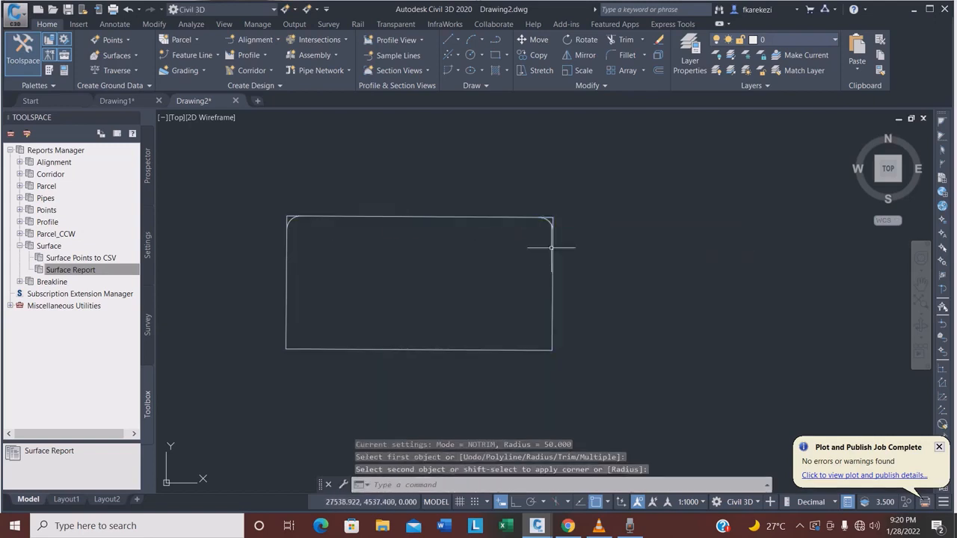
scroll(553, 239, up, 5)
scroll(580, 148, down, 5)
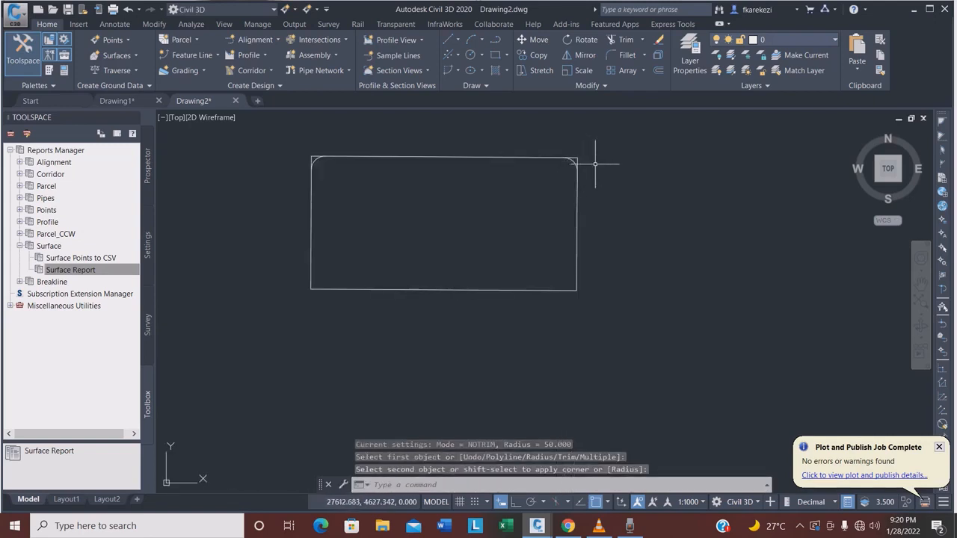
Step: Fillet the rectangle's lower-right corner between its right and bottom edges with radius 50 and no trimming
click(577, 233)
key(Return)
scroll(583, 291, up, 5)
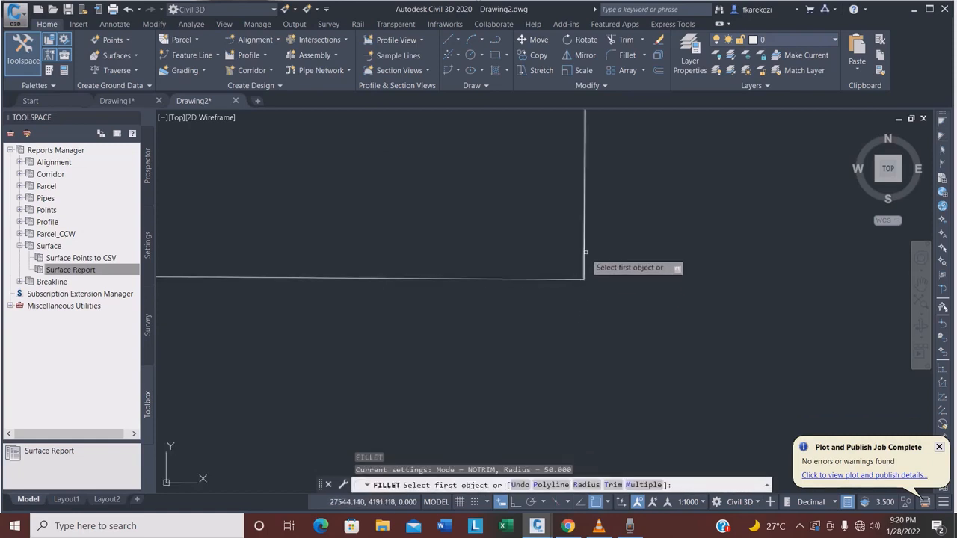
click(586, 253)
click(517, 278)
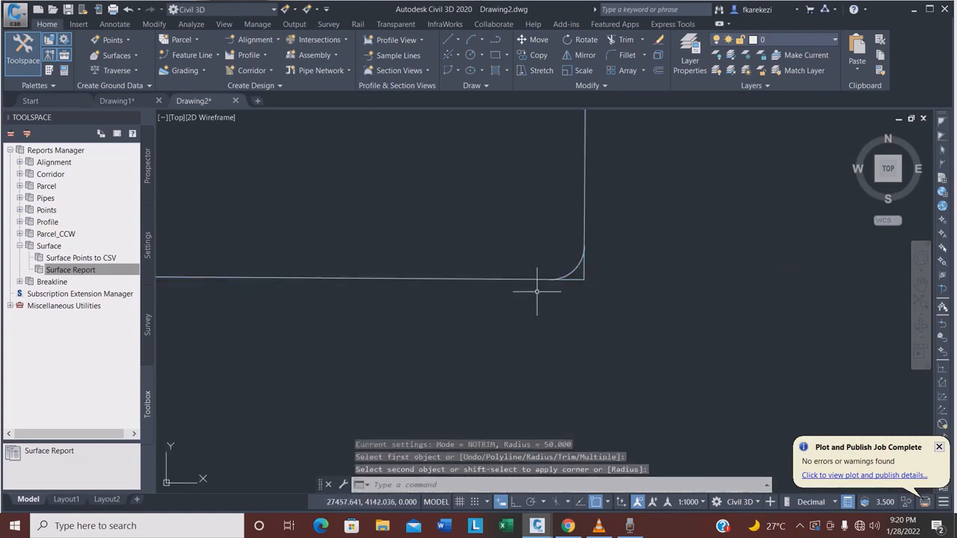
scroll(584, 313, down, 5)
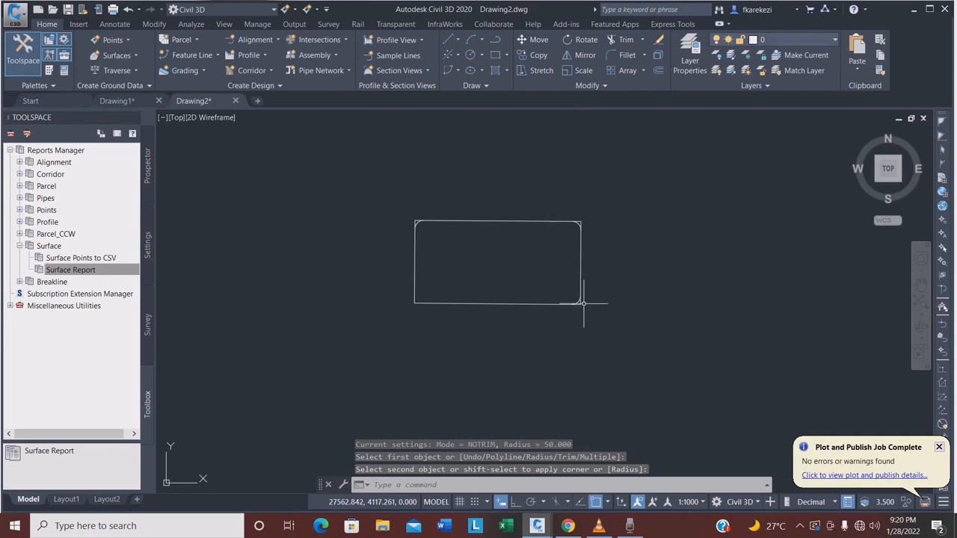
Step: Fillet the rectangle's lower-left corner between its bottom and left edges with radius 50 and no trimming
scroll(580, 225, up, 8)
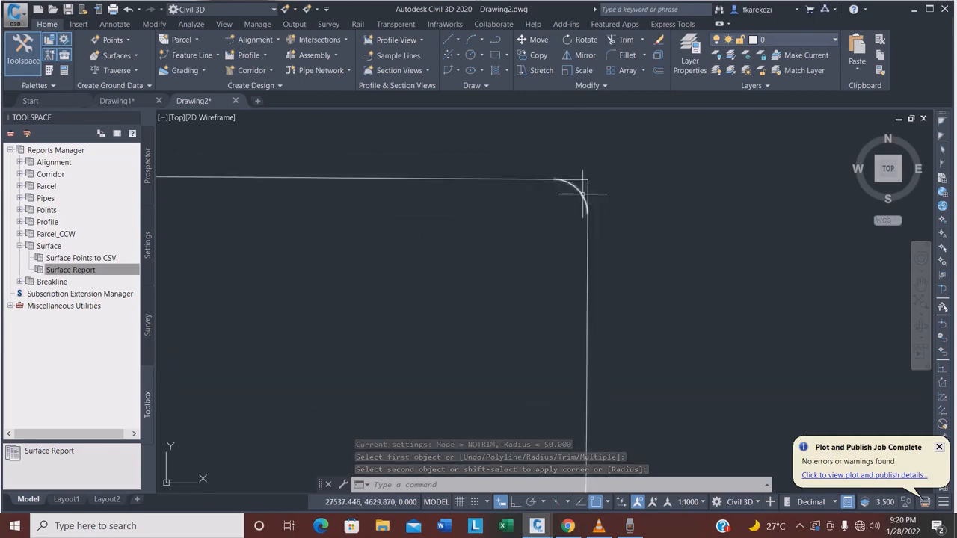
scroll(583, 193, down, 8)
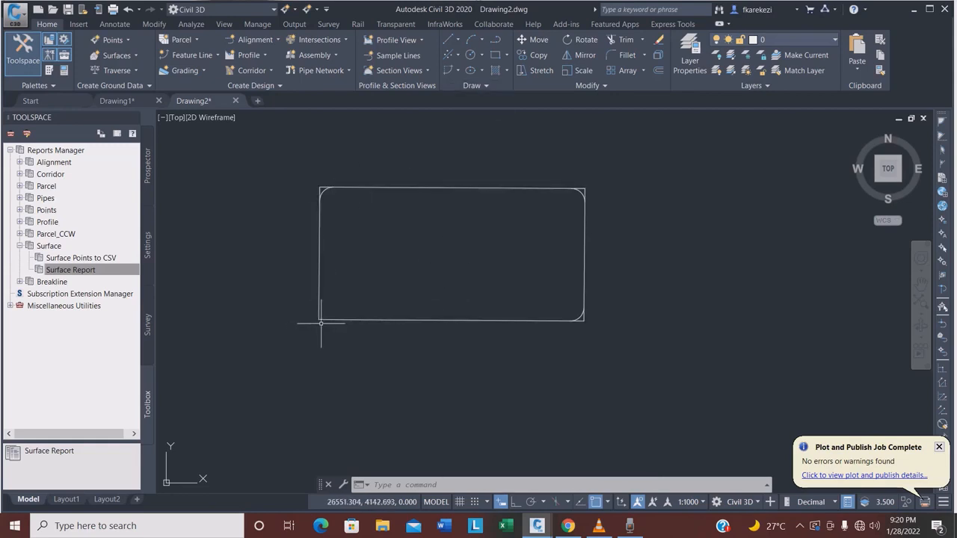
key(Return)
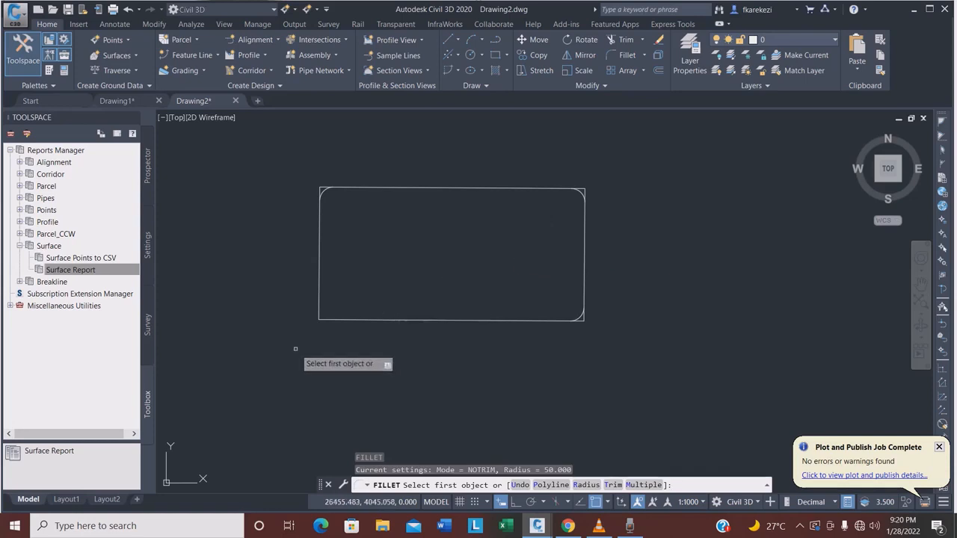
click(336, 321)
click(320, 273)
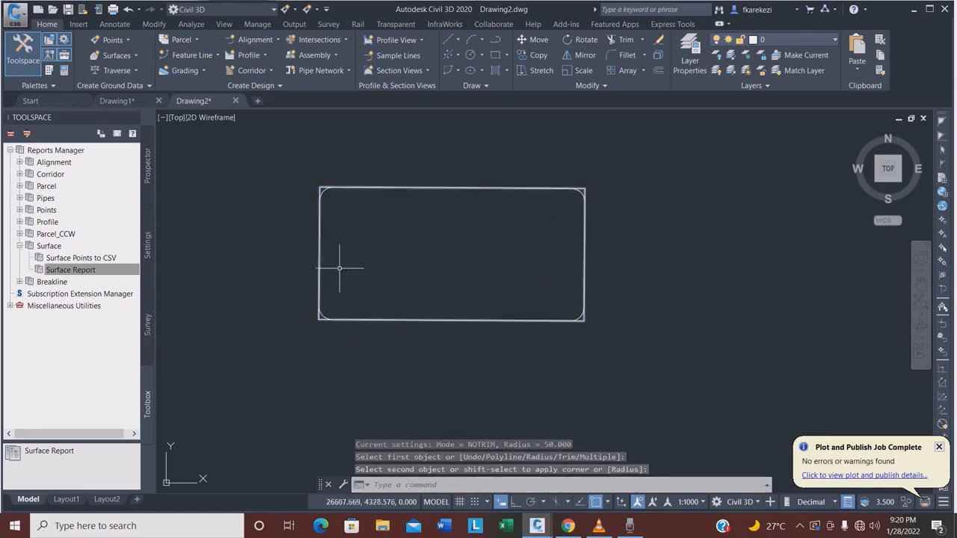
scroll(338, 313, up, 2)
scroll(303, 317, down, 2)
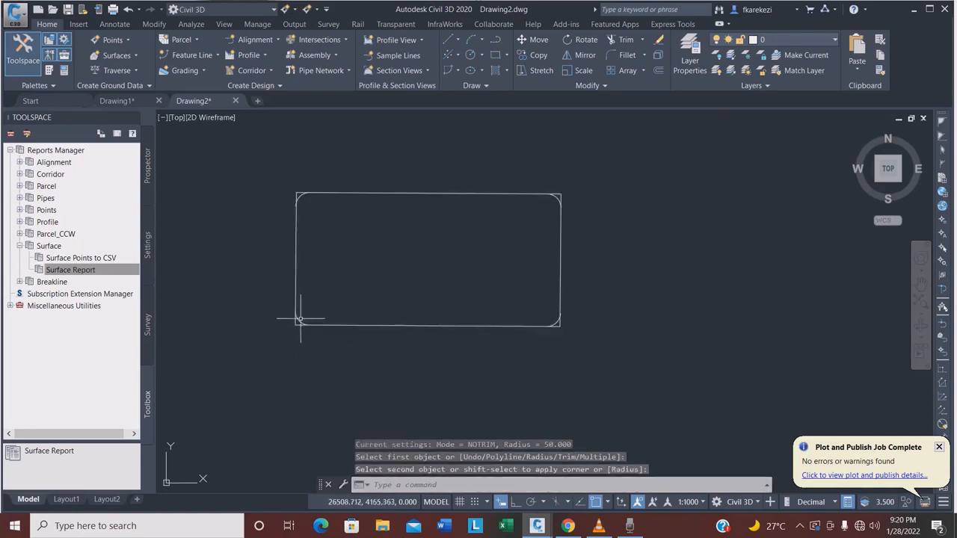
Step: Start a line to the right of the filleted rectangle, turn on Ortho mode and draw a 1000-unit horizontal top edge
scroll(345, 220, down, 2)
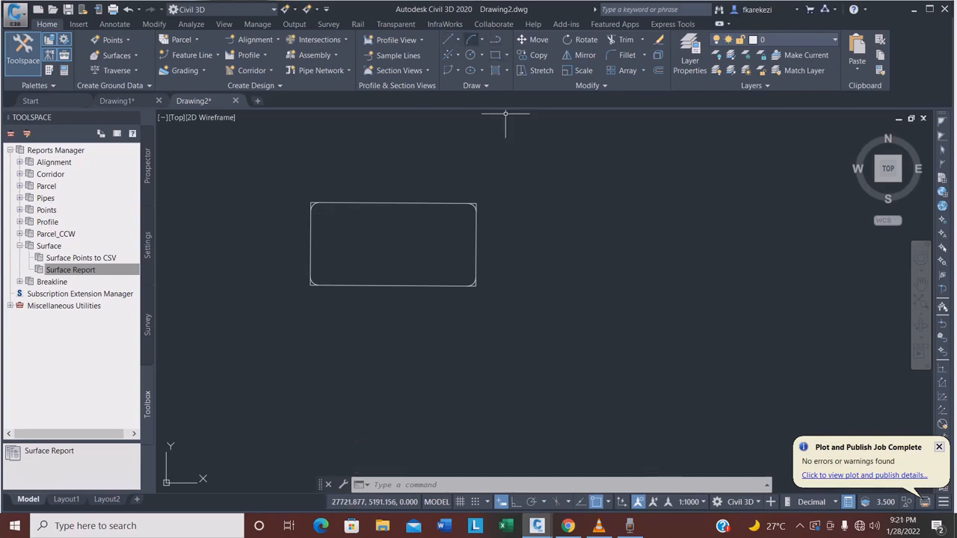
click(453, 41)
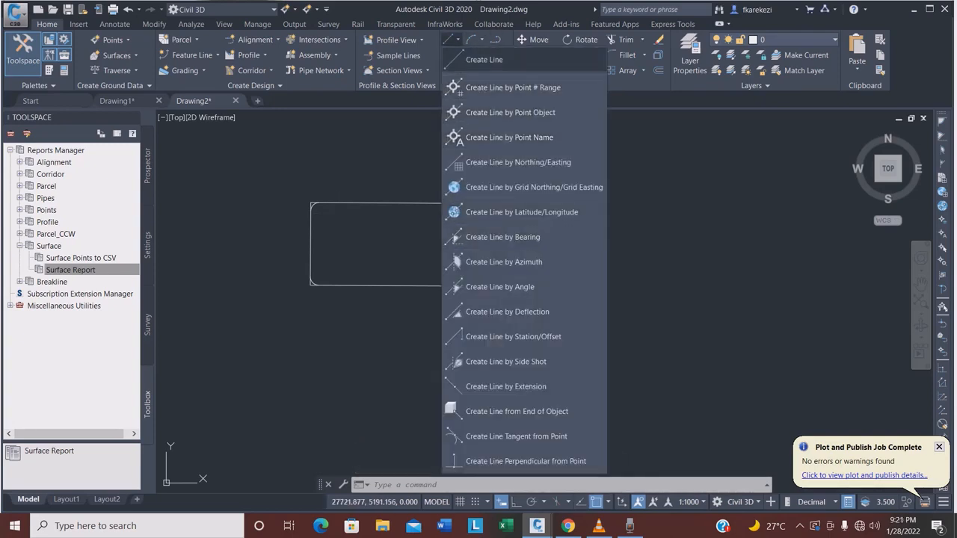
click(486, 59)
click(531, 202)
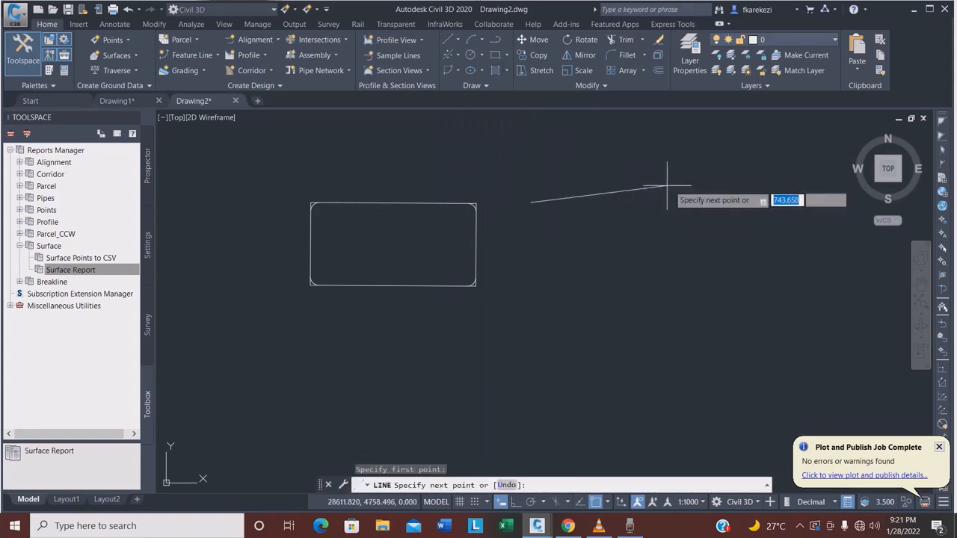
click(516, 501)
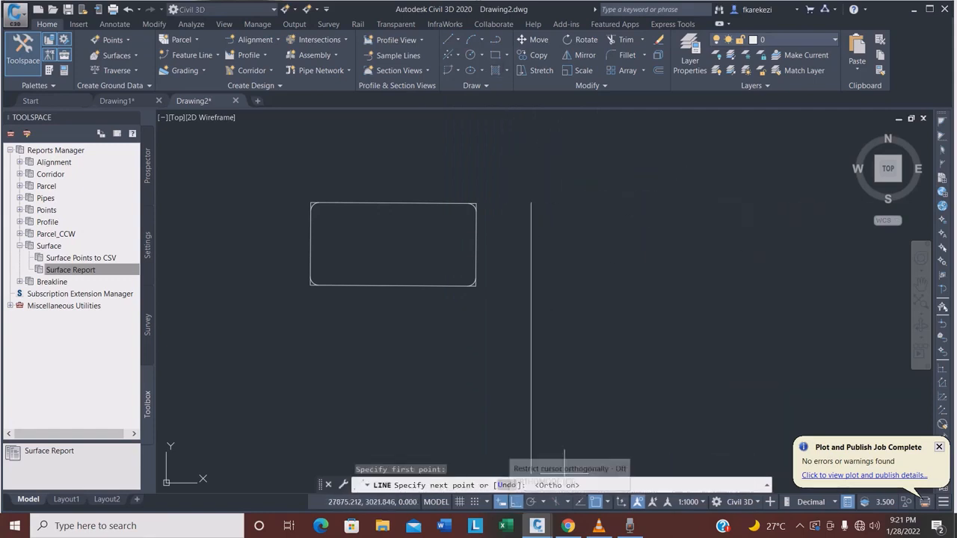
text(1000)
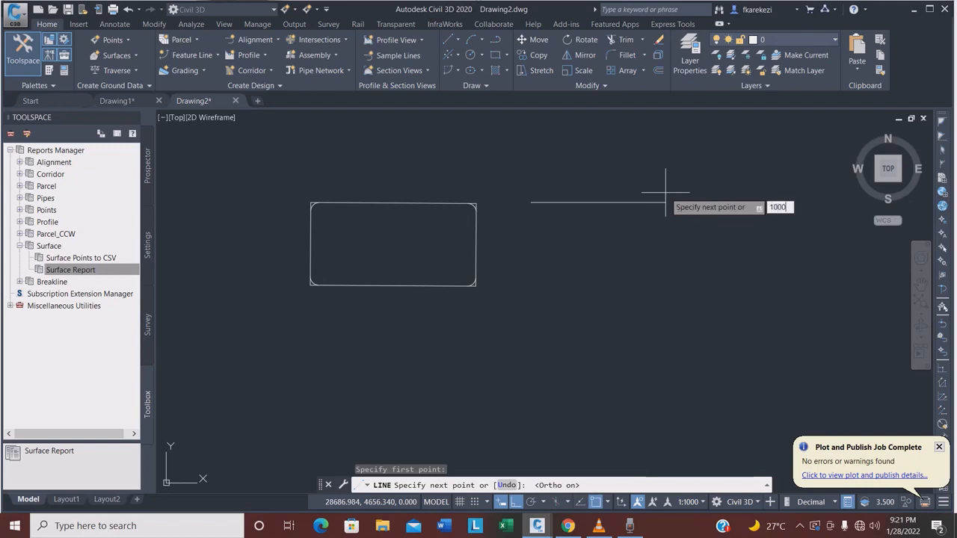
key(Return)
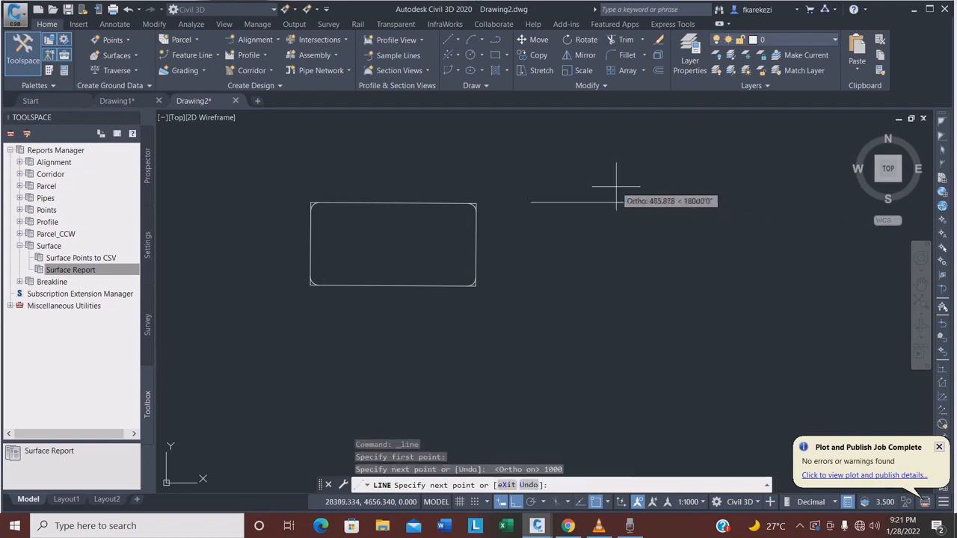
Step: Complete the second rectangle with a 500-unit edge downward, a 1000-unit edge leftward and a 500-unit edge back to the start point
text(5)
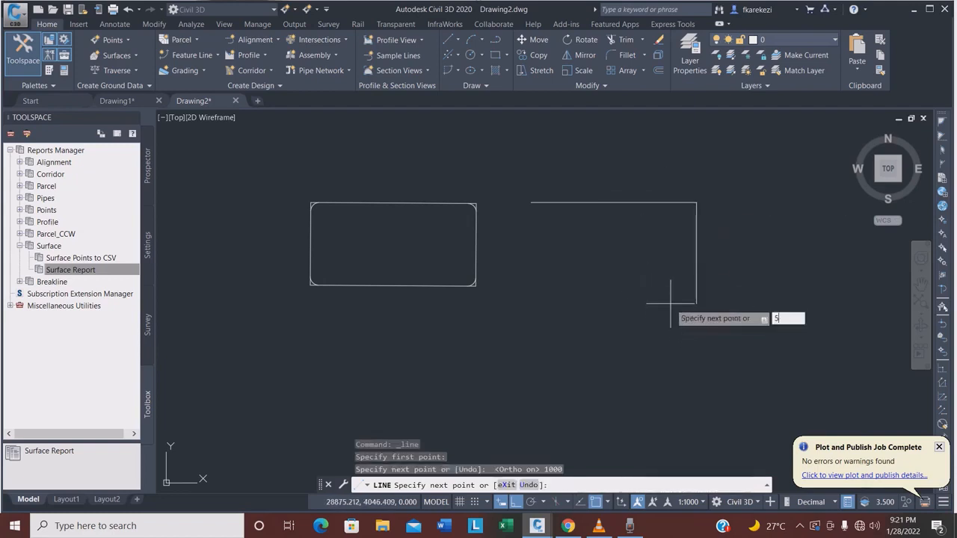
text(00)
key(Return)
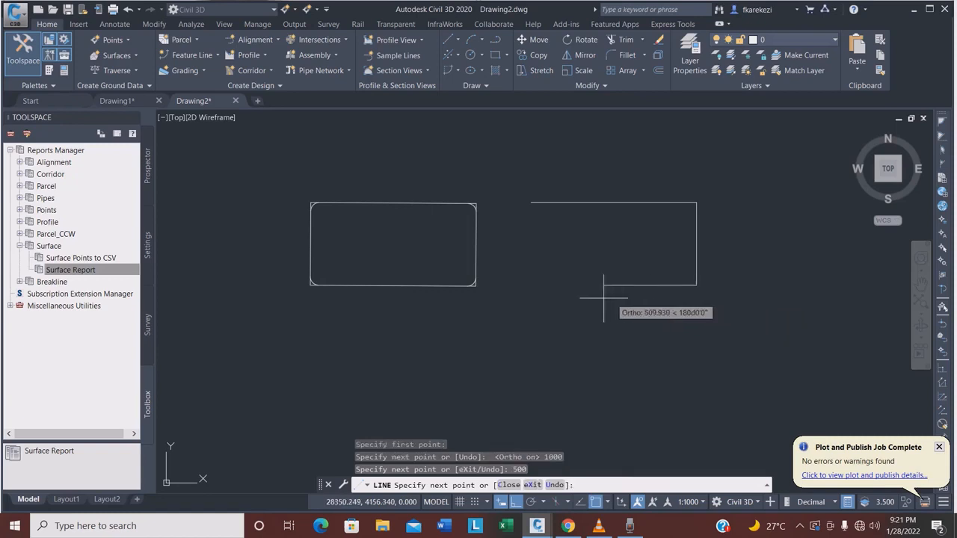
text(100)
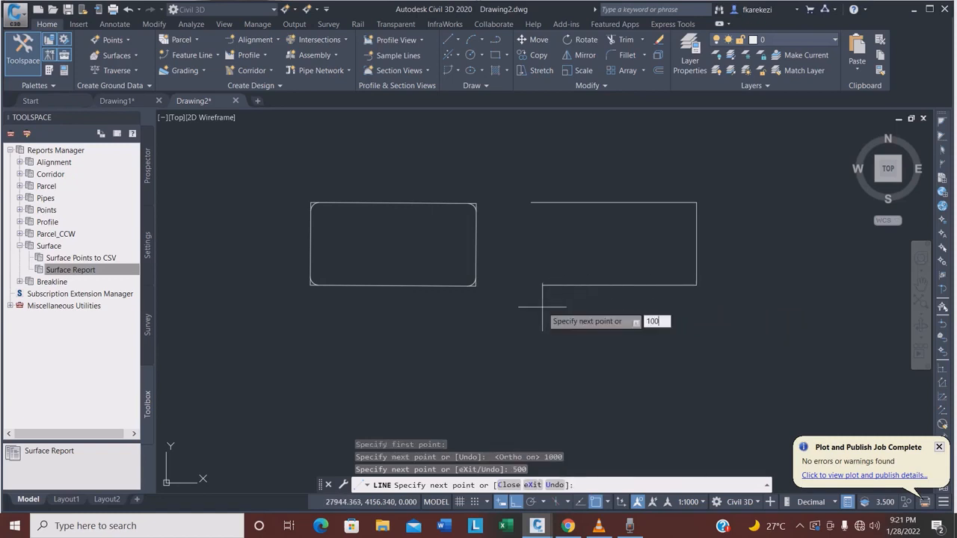
text(0)
key(Return)
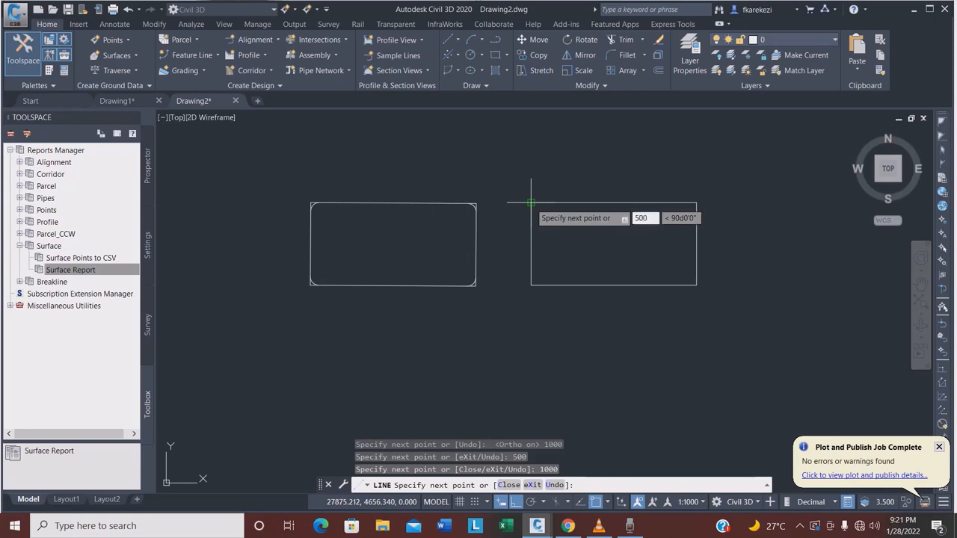
text(500)
key(Return)
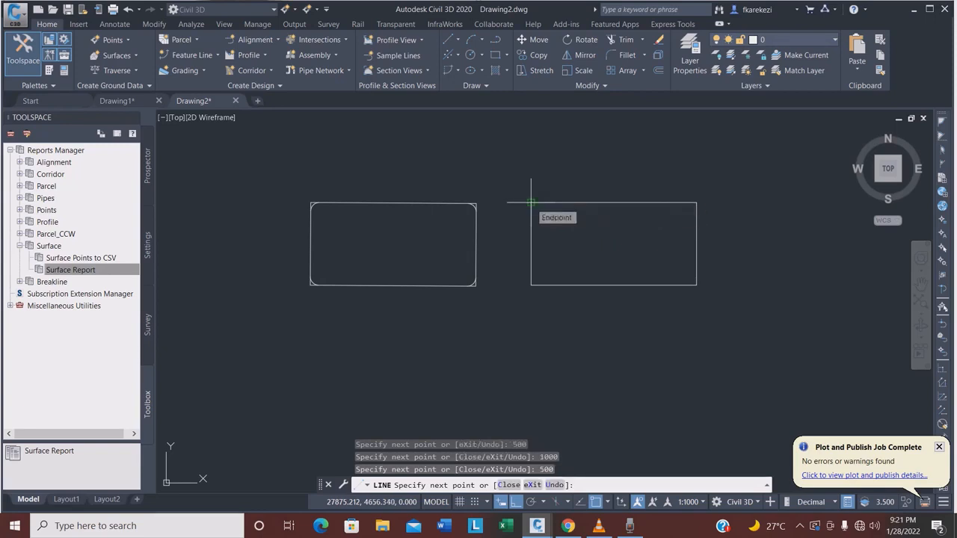
key(Return)
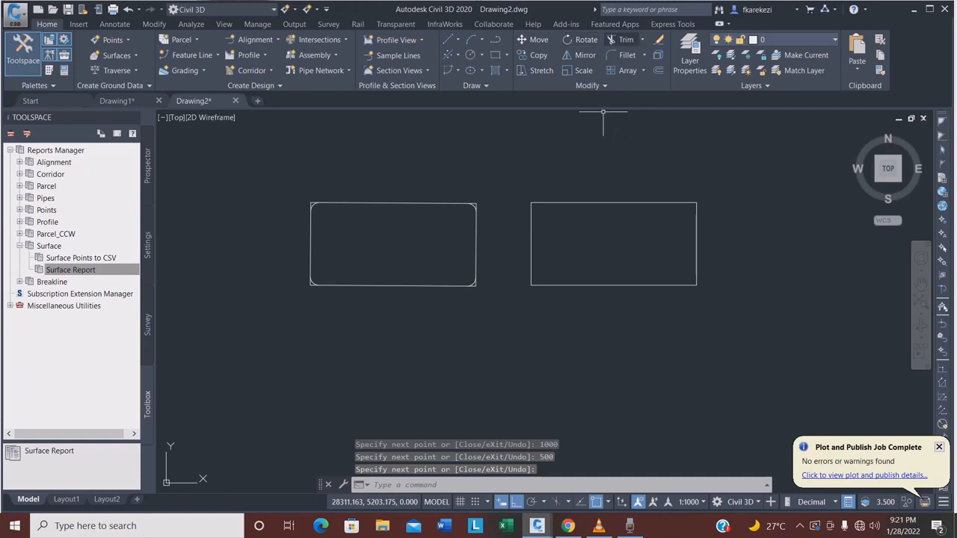
Step: Fillet the upper-right corner of the second rectangle with a radius of 50
click(627, 55)
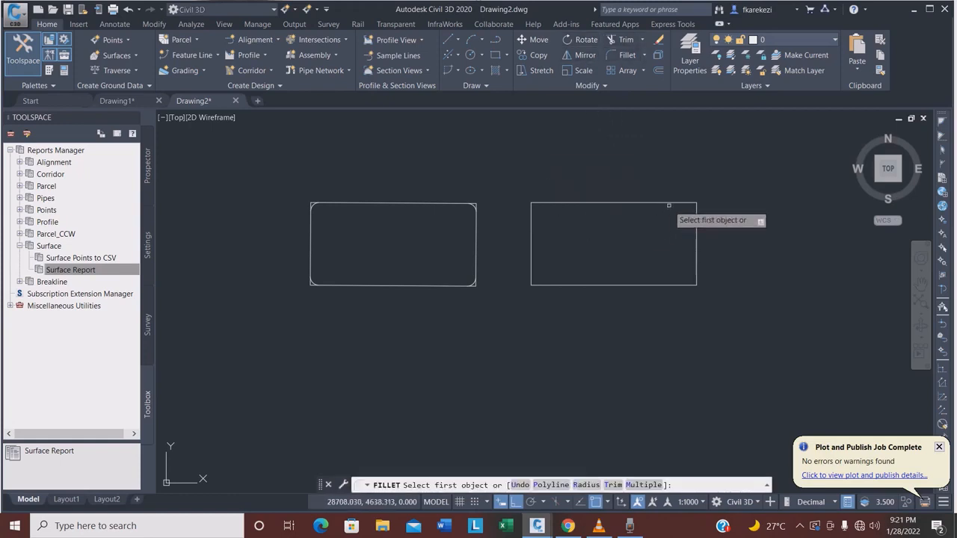
scroll(697, 209, up, 2)
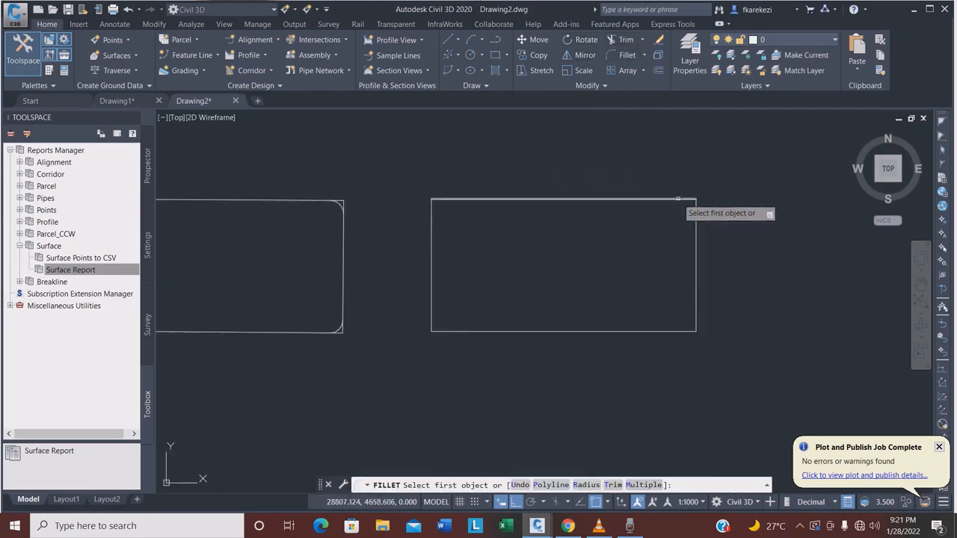
text(R)
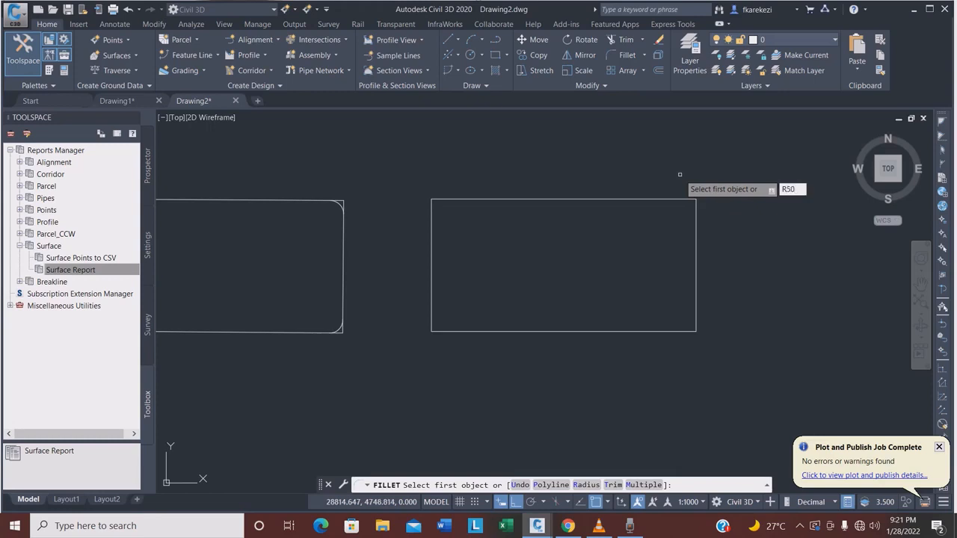
text(50)
key(Return)
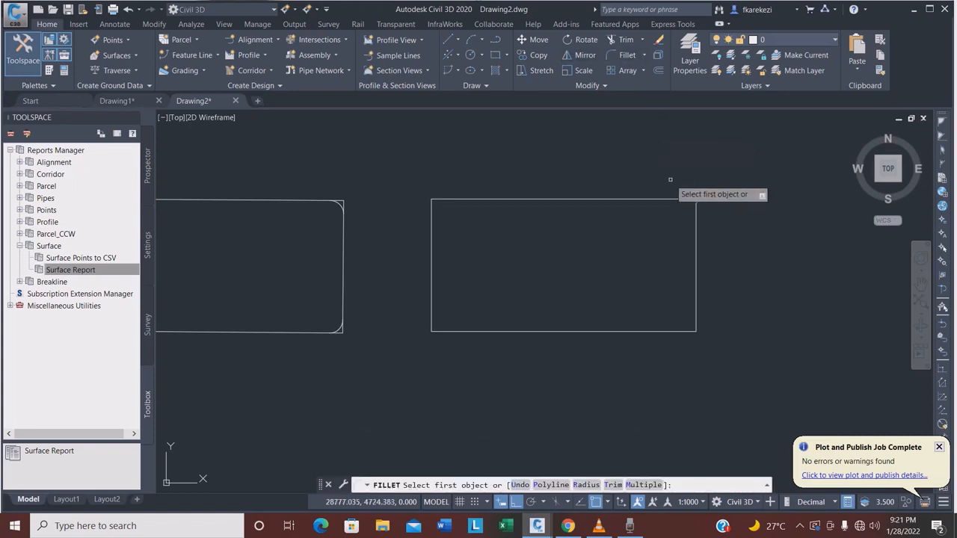
text(R)
key(Return)
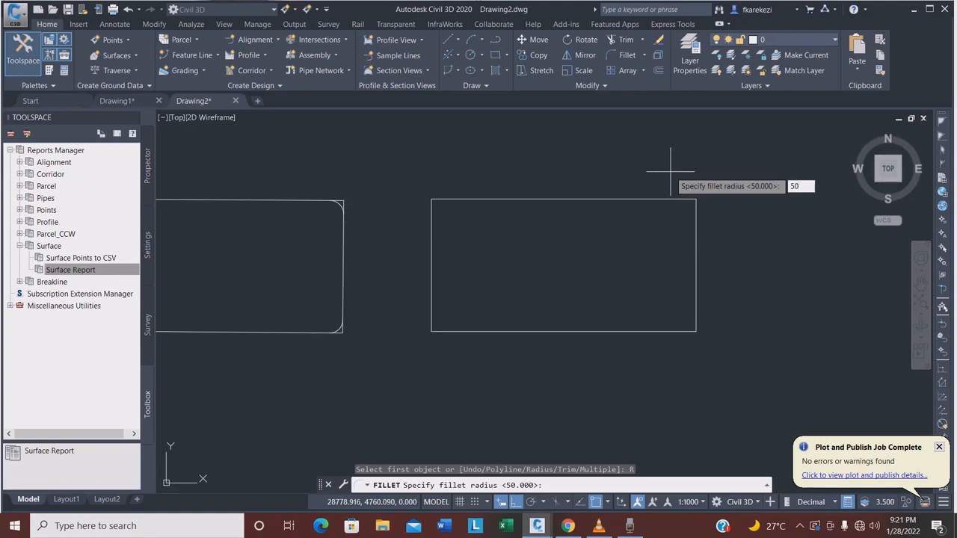
key(Return)
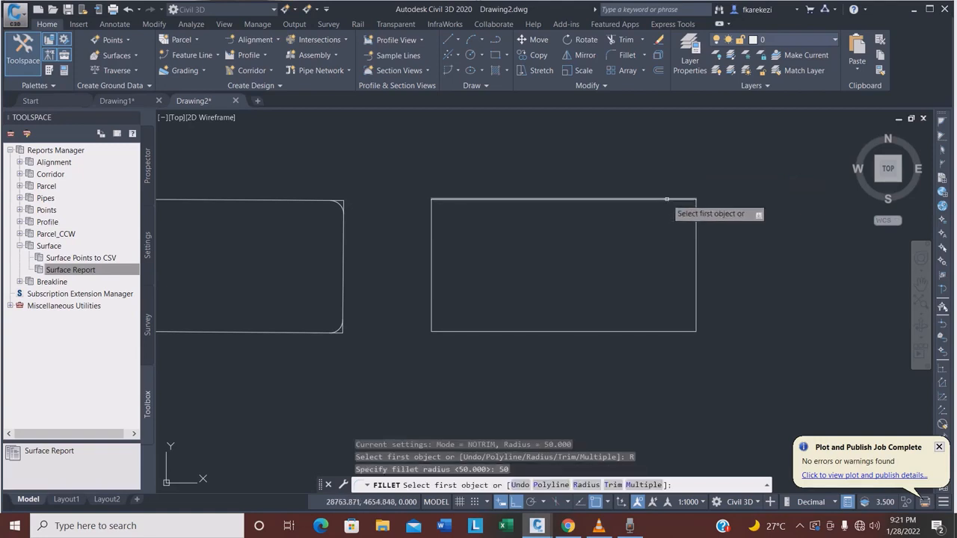
click(668, 199)
click(695, 218)
scroll(693, 211, up, 4)
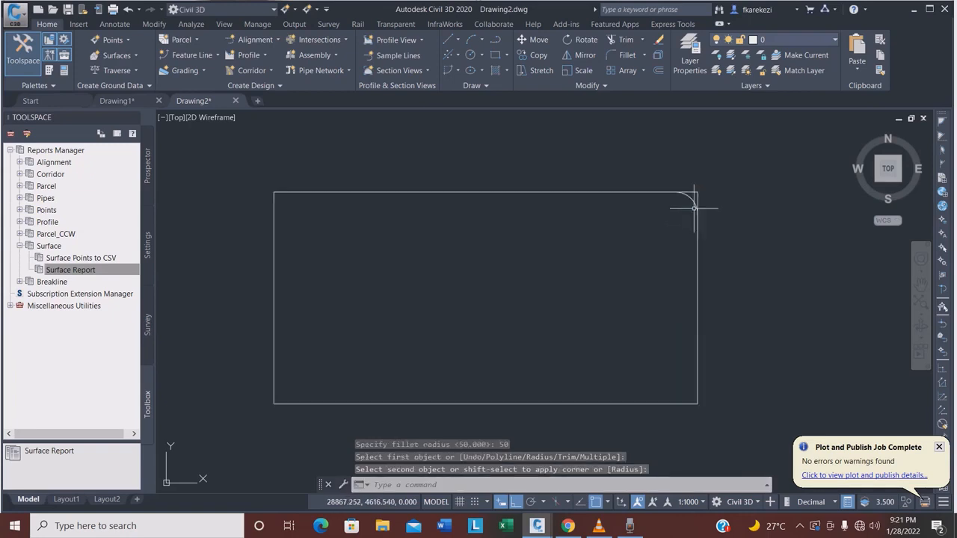
scroll(695, 192, down, 5)
scroll(688, 154, up, 5)
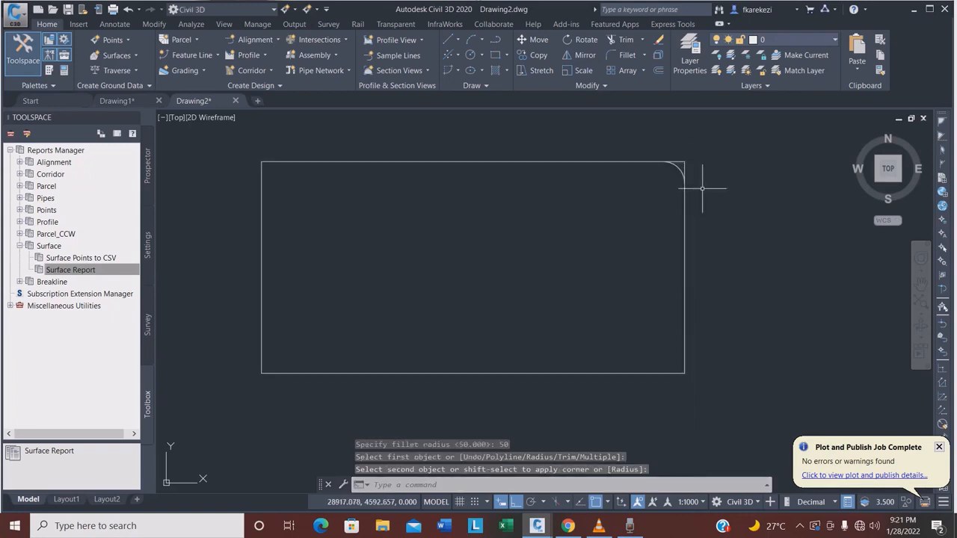
scroll(688, 187, down, 5)
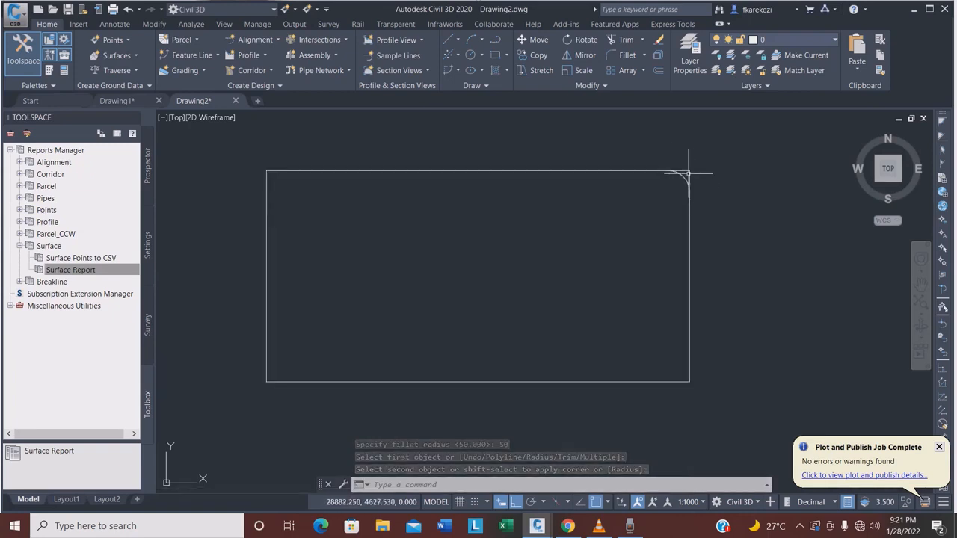
Step: Fillet the second rectangle's lower-right, lower-left and upper-left corners with the same radius of 50
key(Return)
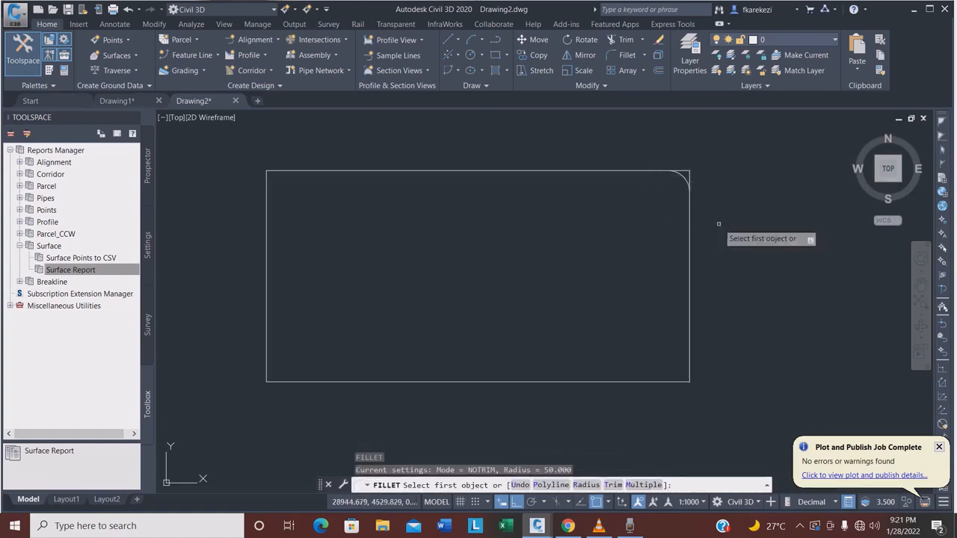
click(689, 351)
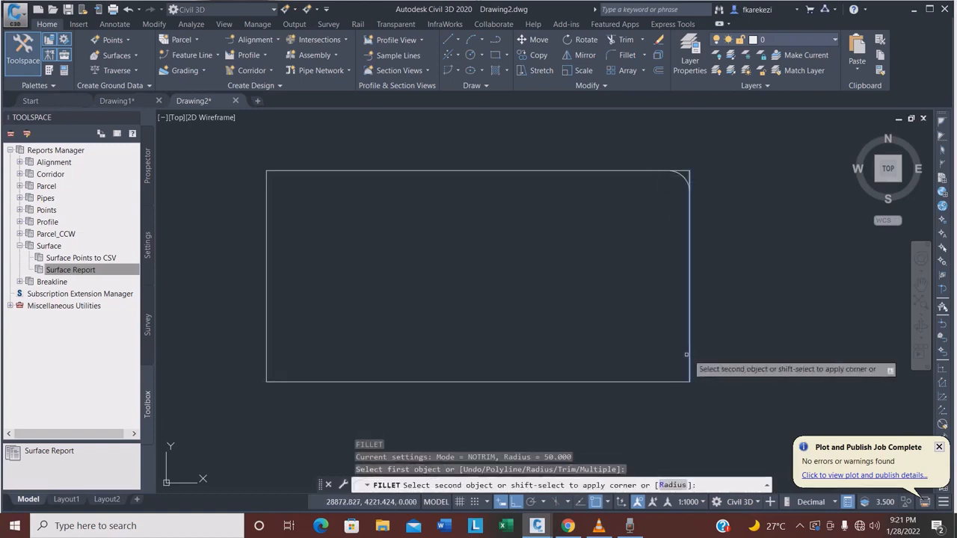
click(646, 382)
key(Return)
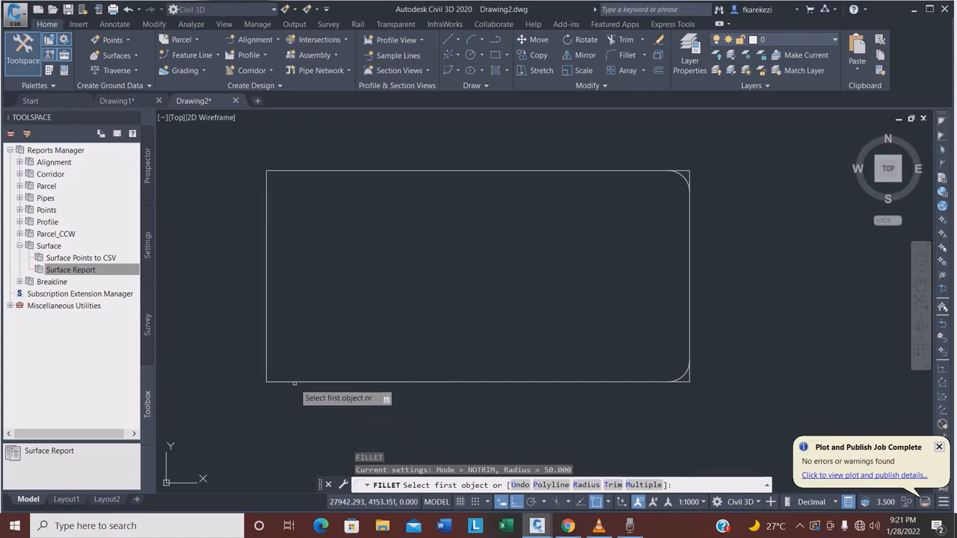
click(292, 381)
click(267, 356)
key(Return)
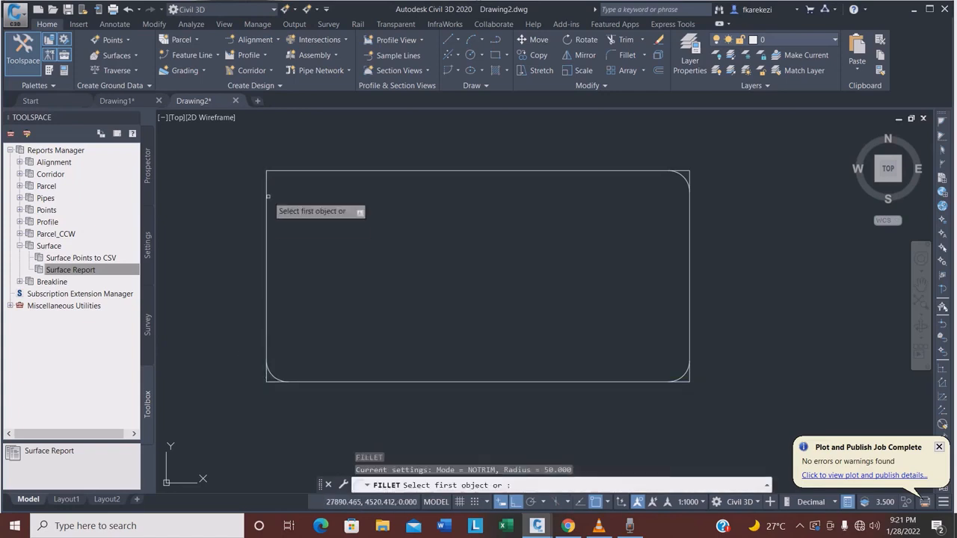
click(267, 208)
click(300, 170)
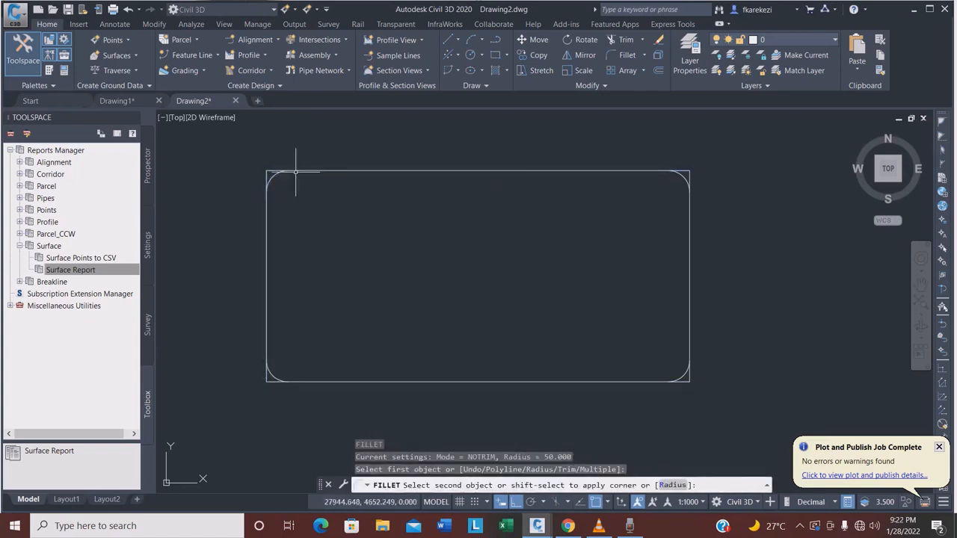
scroll(299, 224, down, 5)
scroll(395, 222, up, 2)
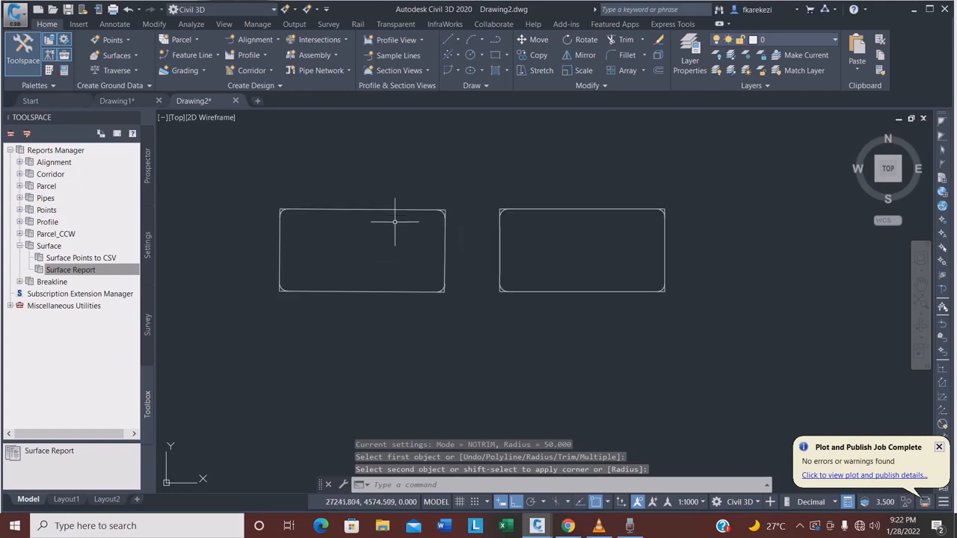
Step: Delete the second rectangle together with its four fillet arcs, keeping the first rounded rectangle
click(720, 312)
click(491, 188)
key(Delete)
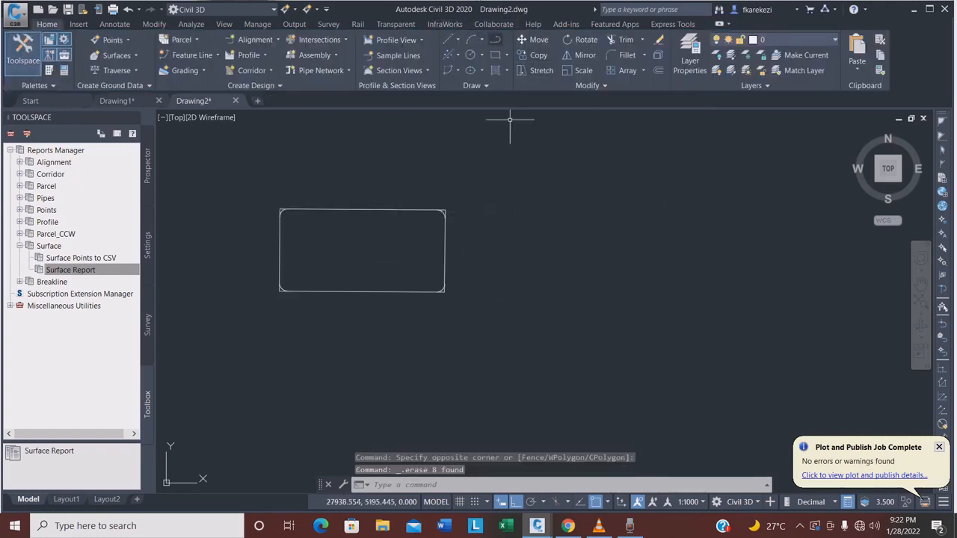
Step: Draw a polyline to the right of the rounded rectangle, running 1000 horizontally to the right and 500 straight down
text(pl)
key(Return)
scroll(495, 218, up, 4)
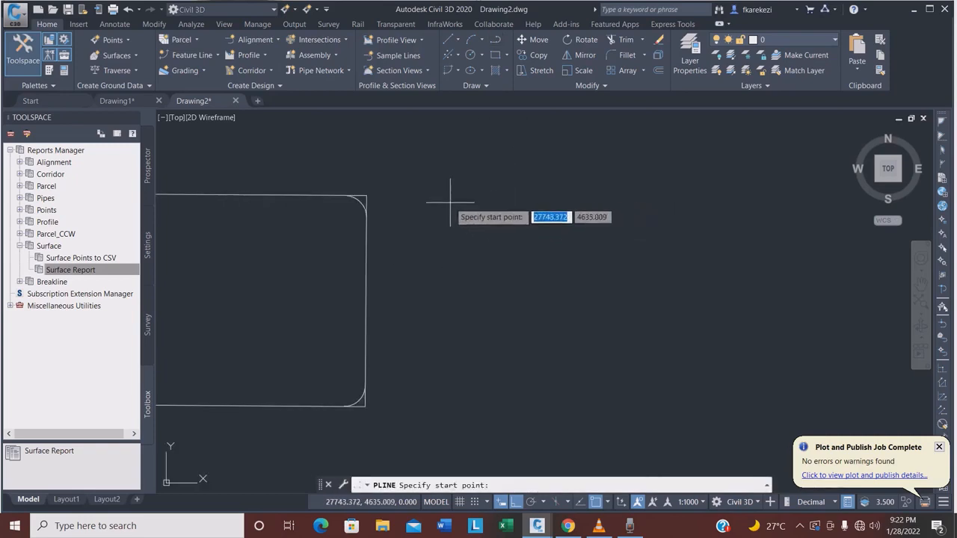
scroll(452, 193, down, 2)
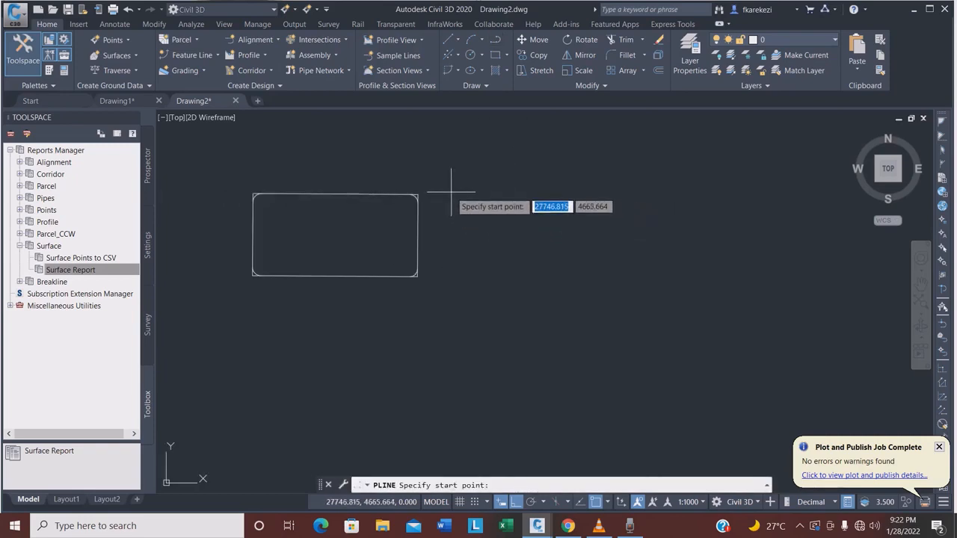
click(451, 192)
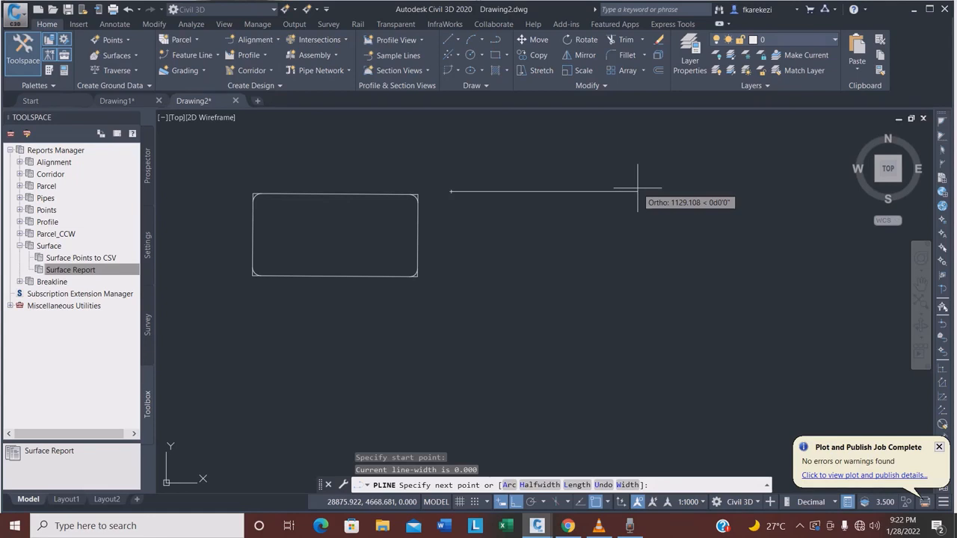
text(1000)
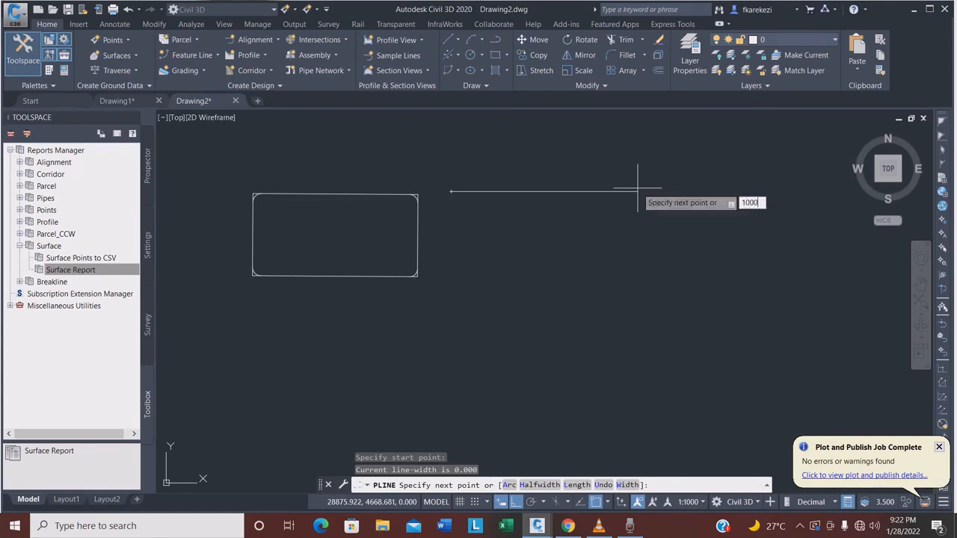
key(Return)
text(5)
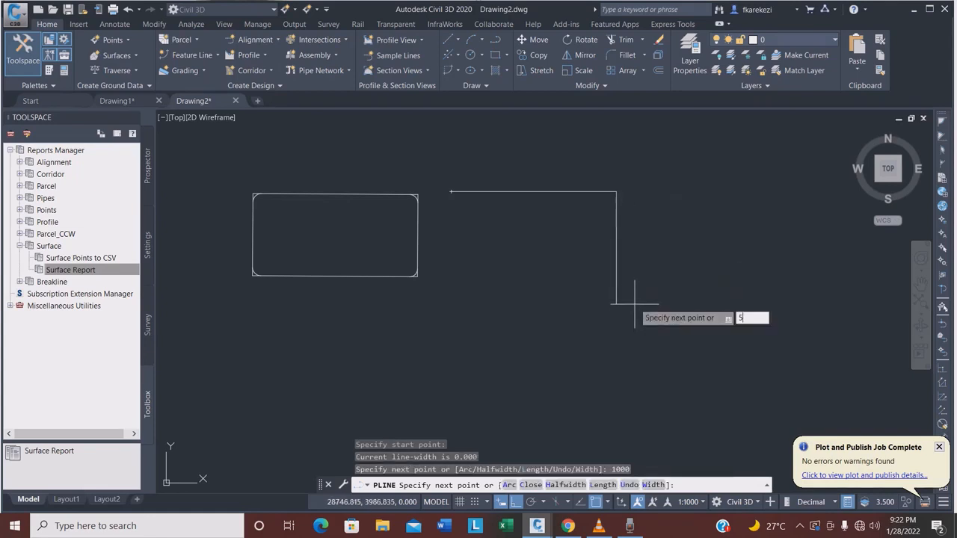
text(00)
key(Return)
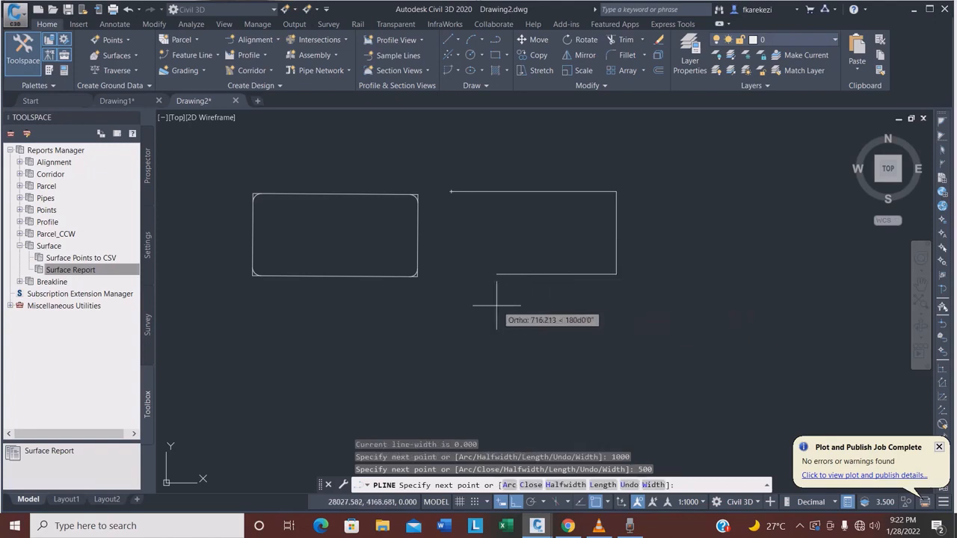
Step: Complete the polyline rectangle with a 1000 segment to the left, close it, and check it as a single object
text(1000)
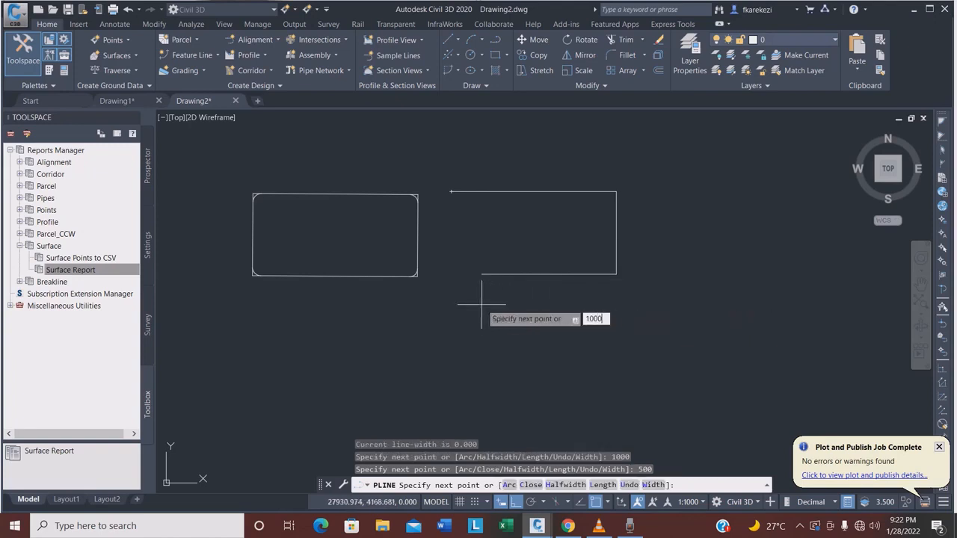
key(Return)
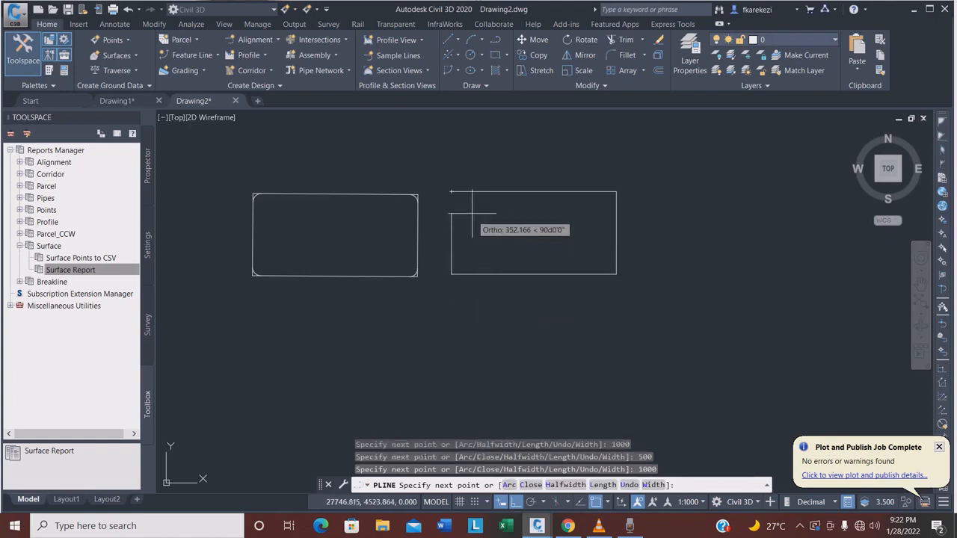
text(C)
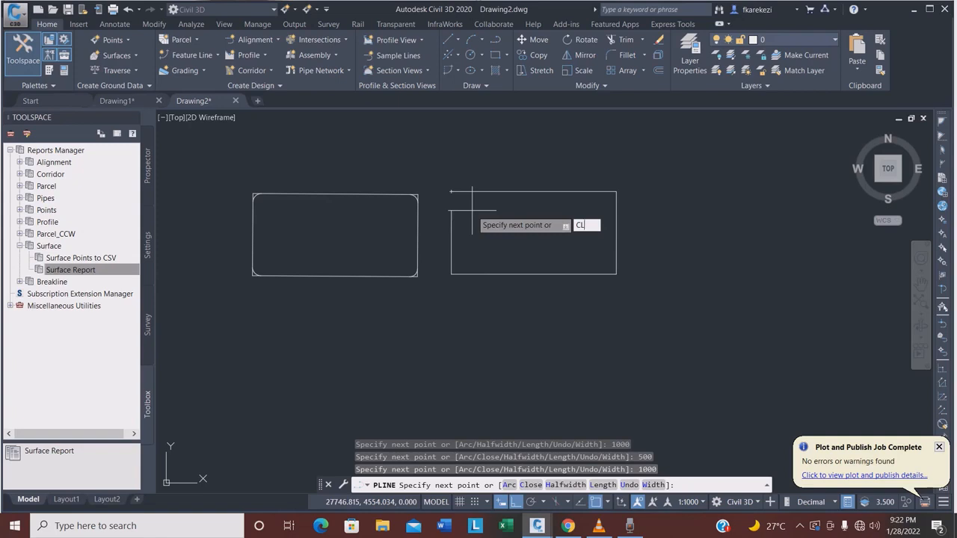
text(L)
key(Return)
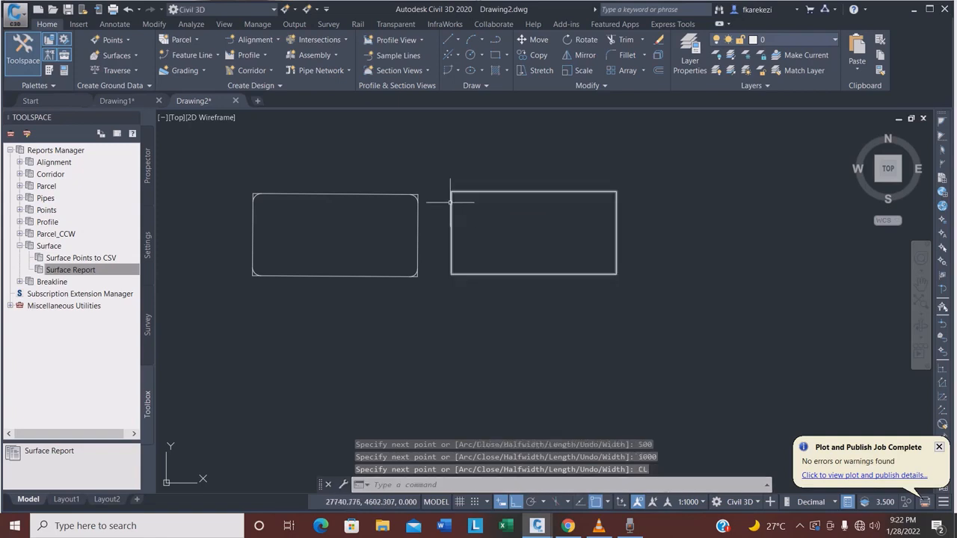
click(452, 197)
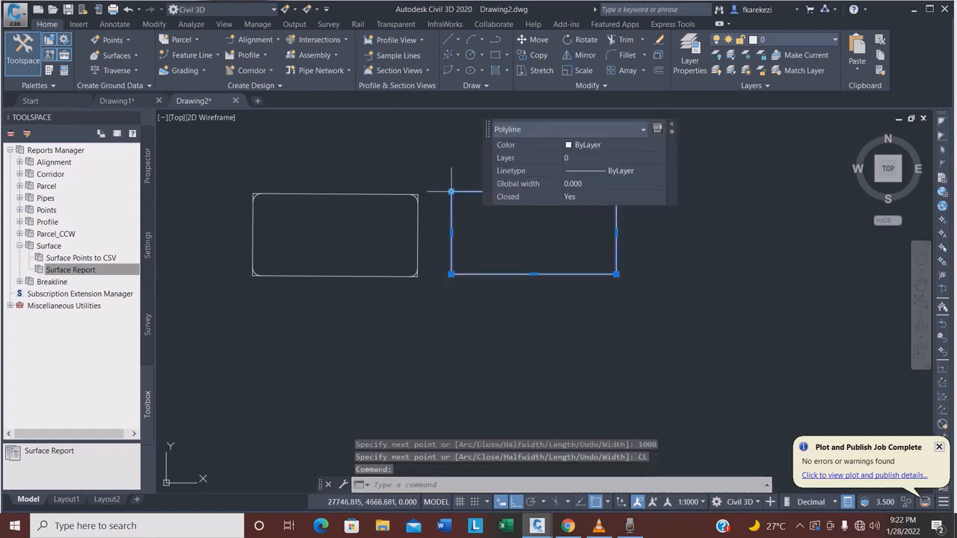
key(Escape)
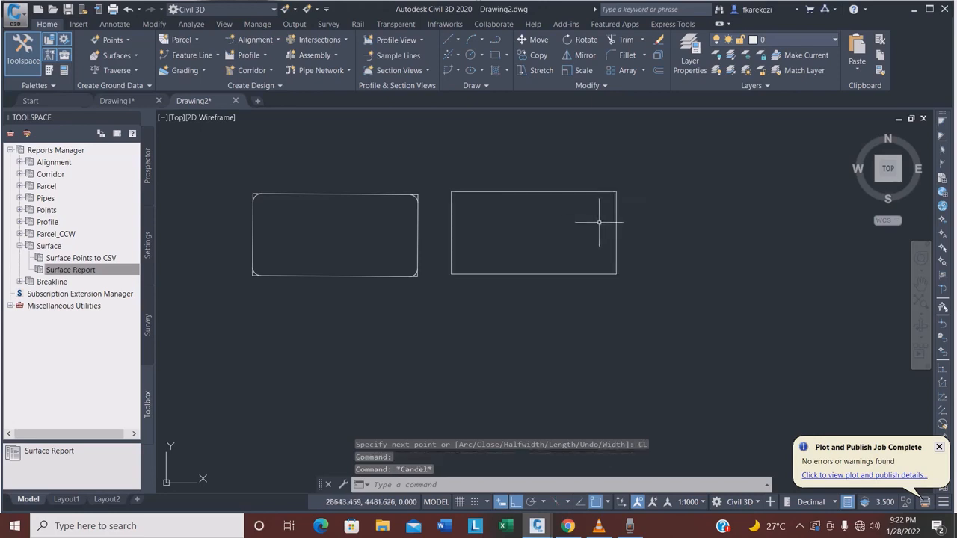
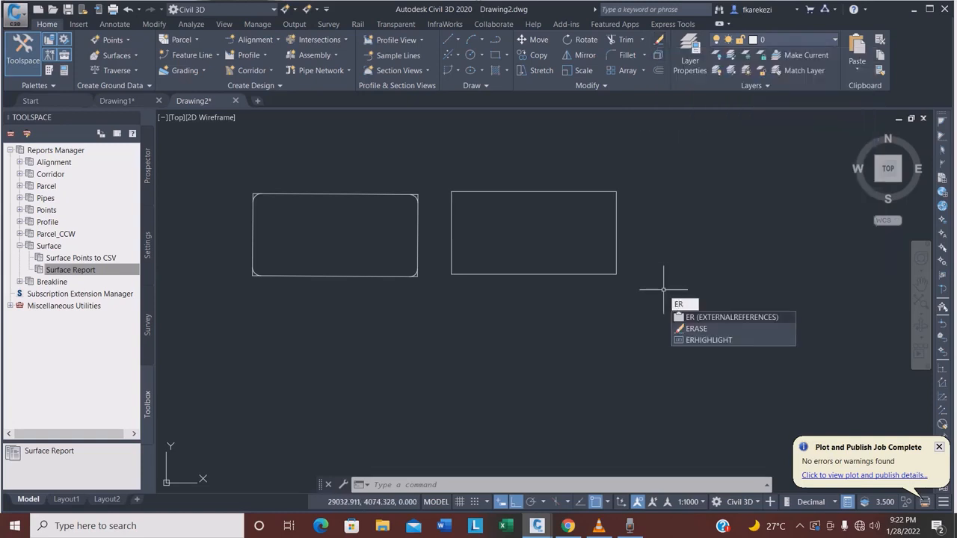
Step: Remove the closed polyline rectangle with the Erase command
text(ASE)
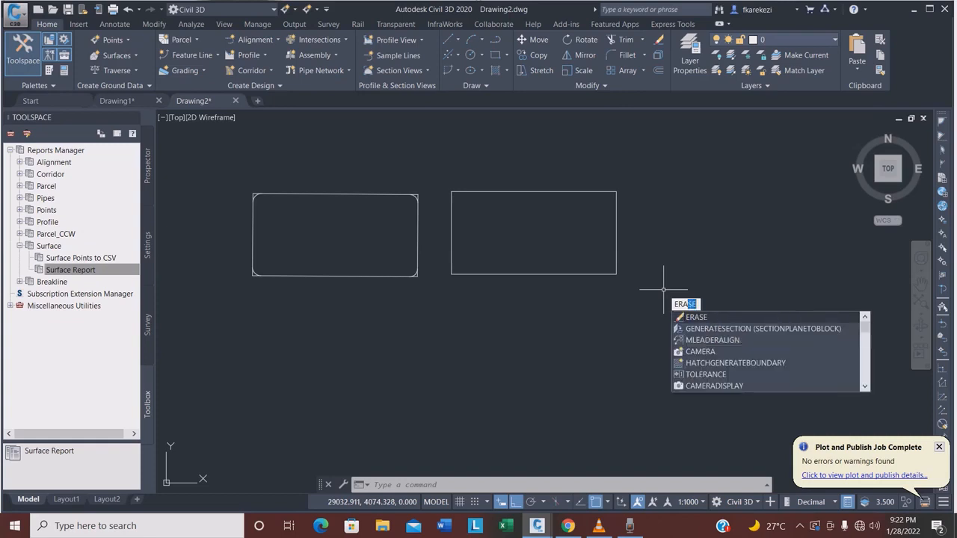
key(Return)
click(607, 274)
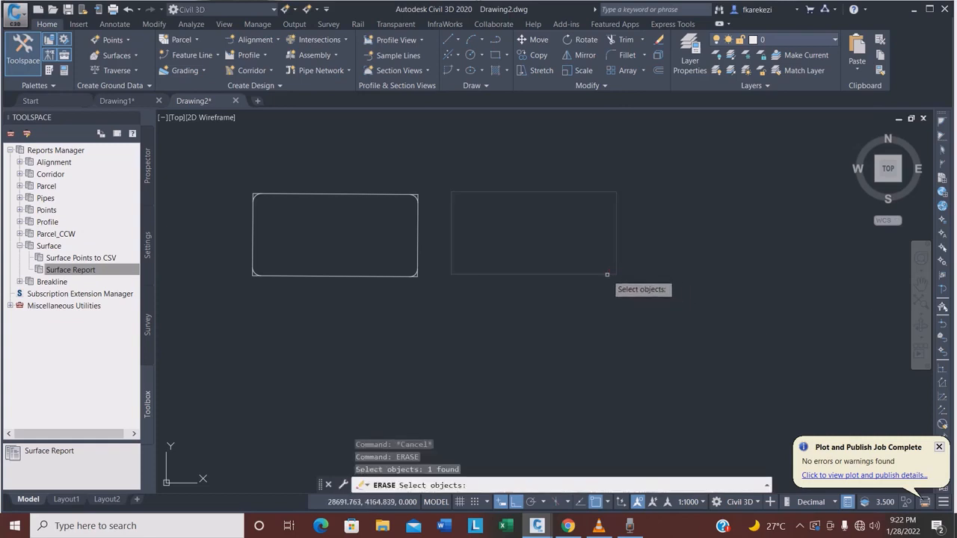
key(Return)
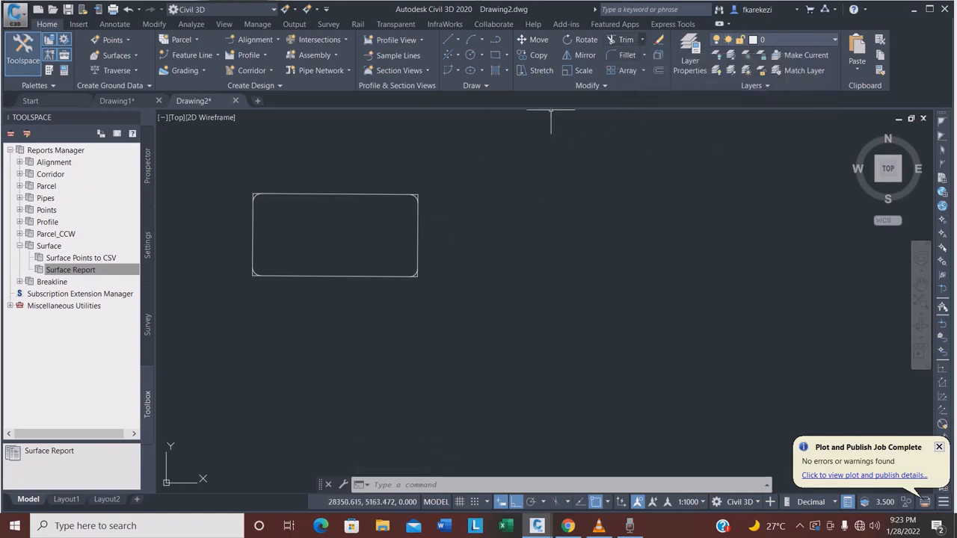
Step: Draw a vertical polyline to the right of the rounded rectangle and a horizontal polyline crossing it
click(642, 39)
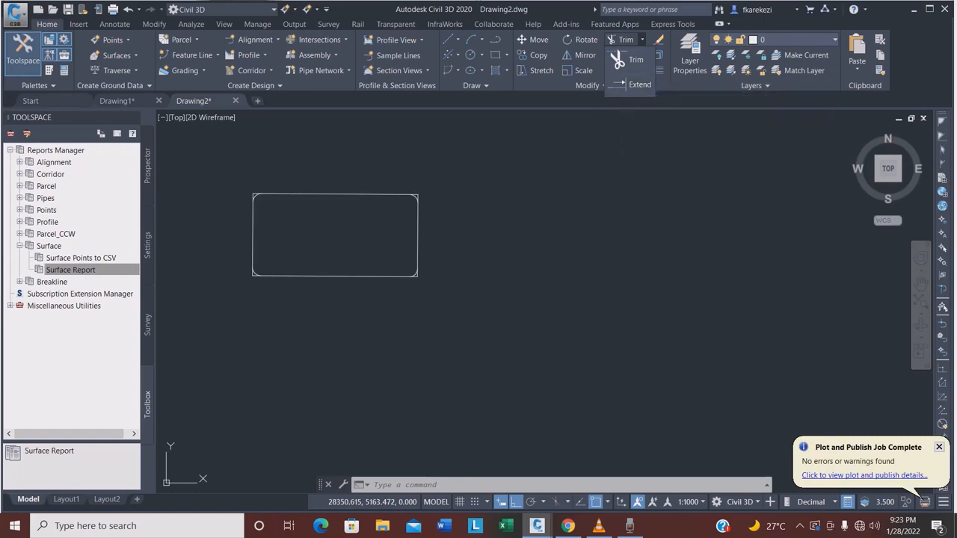
click(495, 39)
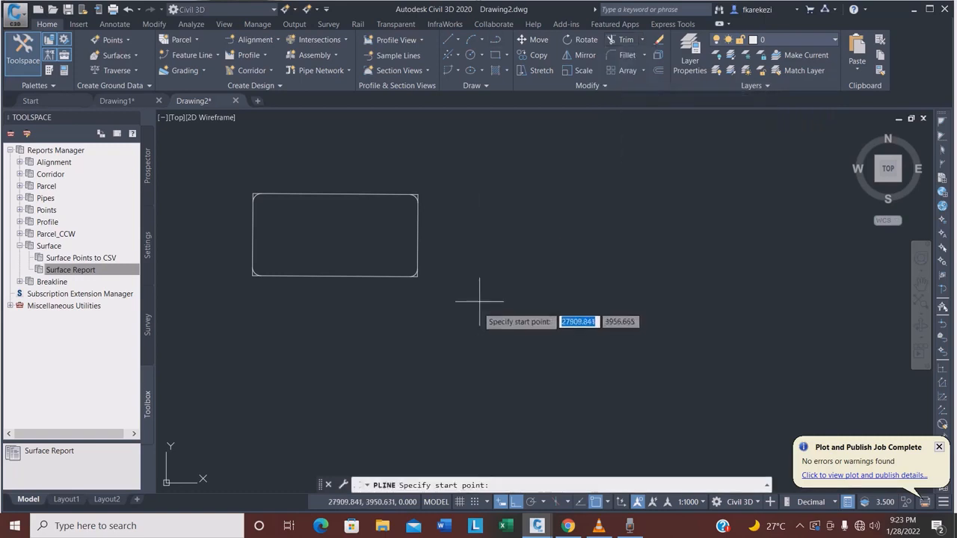
click(495, 144)
click(493, 372)
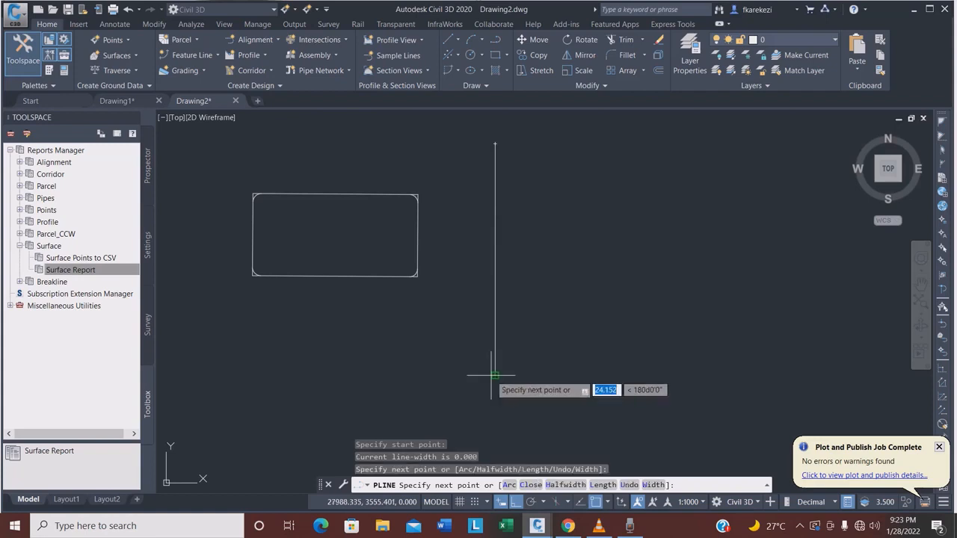
key(Return)
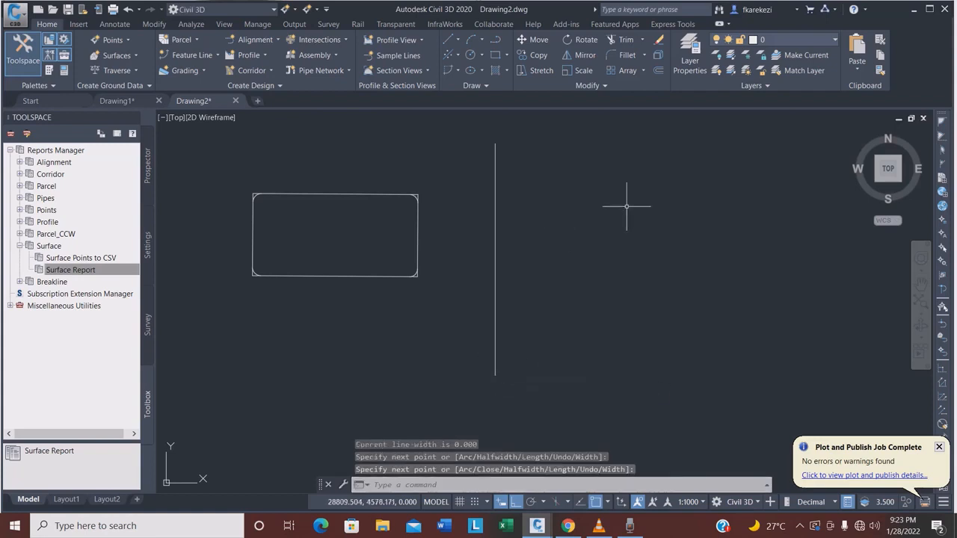
key(Return)
click(443, 246)
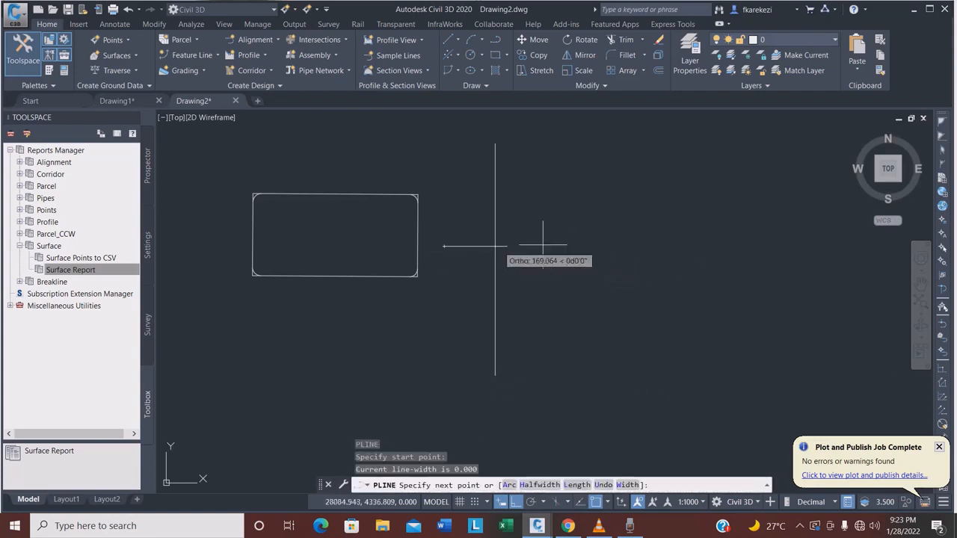
click(749, 233)
key(Return)
Step: Draw a second vertical polyline across the horizontal one, and a second horizontal polyline above the first crossing both verticals
key(Return)
click(688, 136)
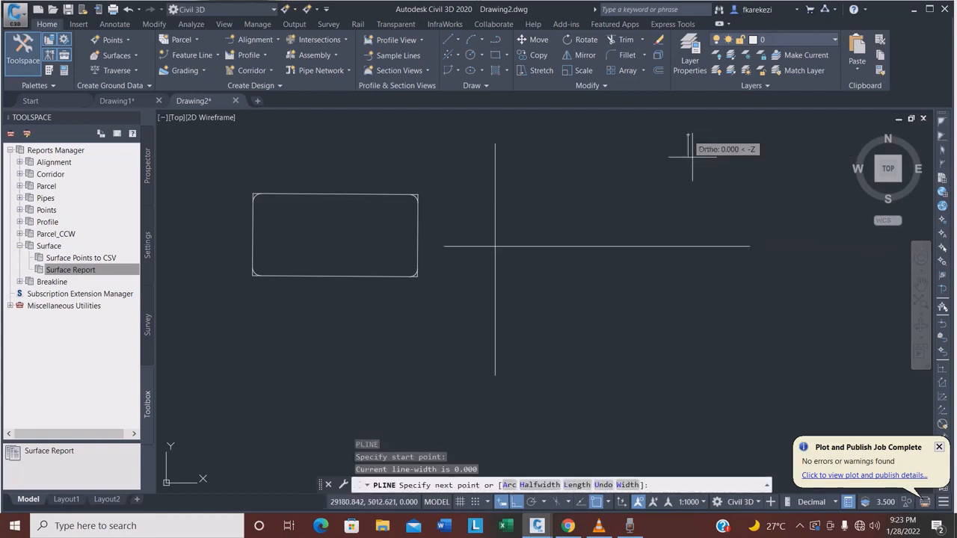
click(703, 372)
key(Return)
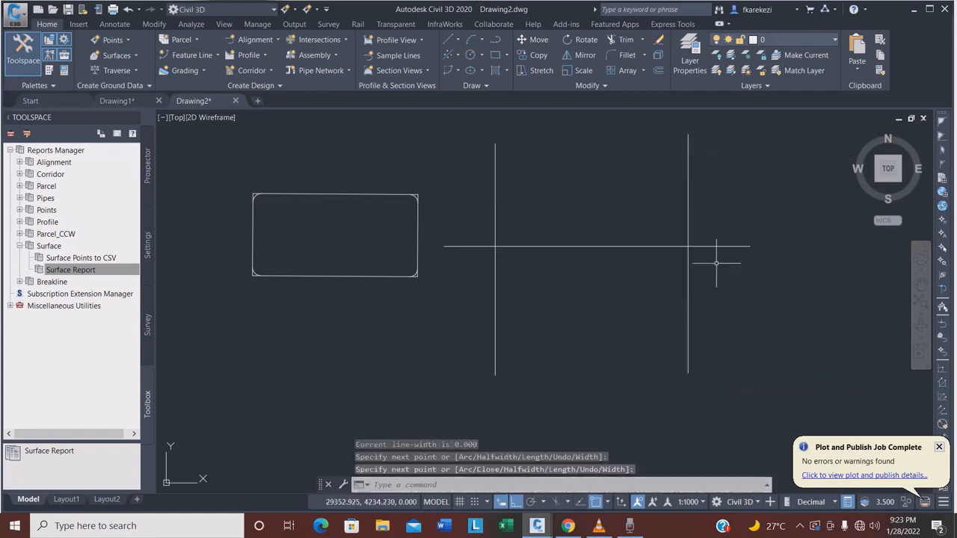
key(Return)
click(751, 187)
click(469, 199)
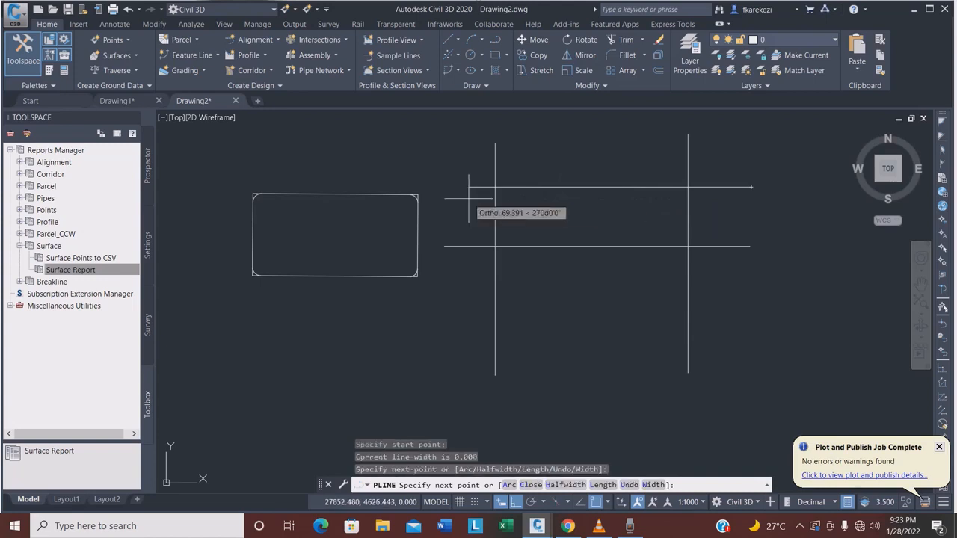
key(Return)
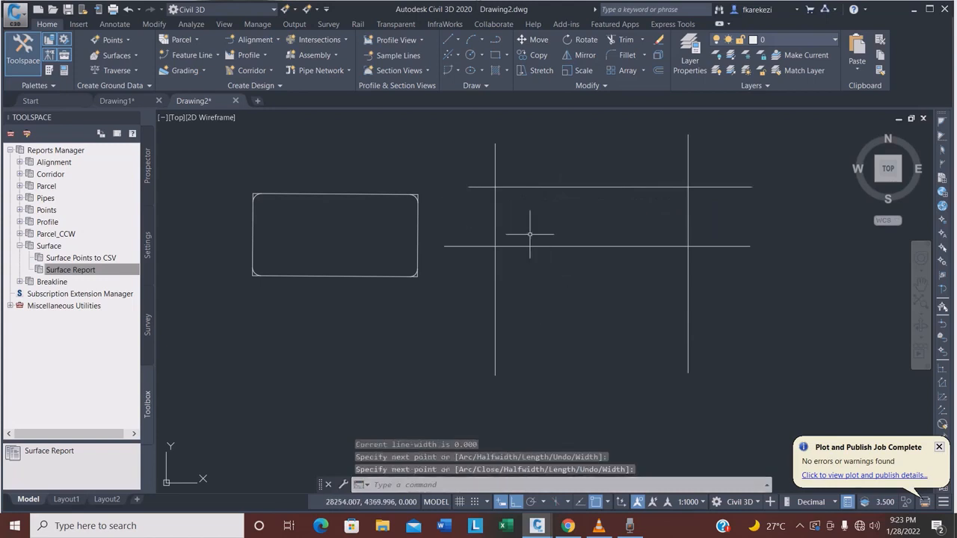
click(559, 187)
click(557, 241)
click(545, 254)
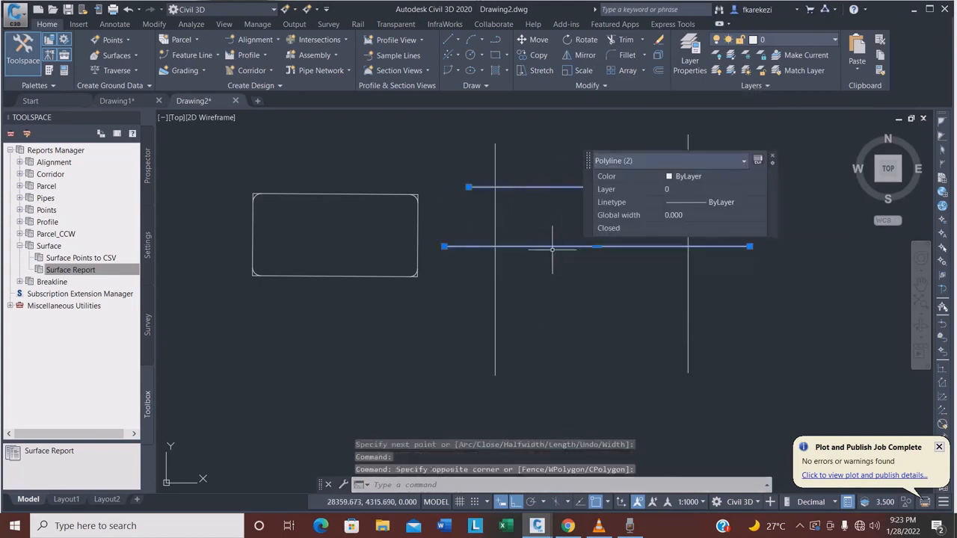
click(494, 222)
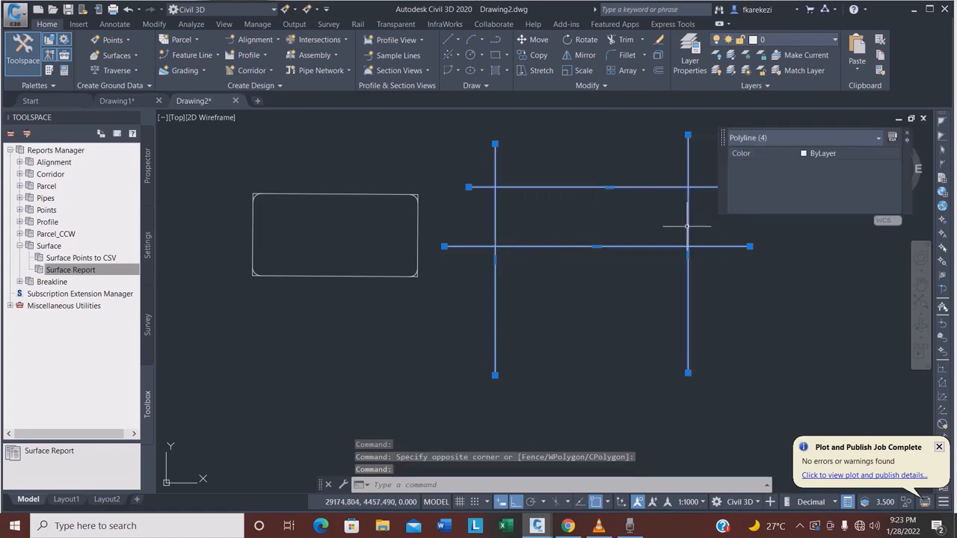
key(Escape)
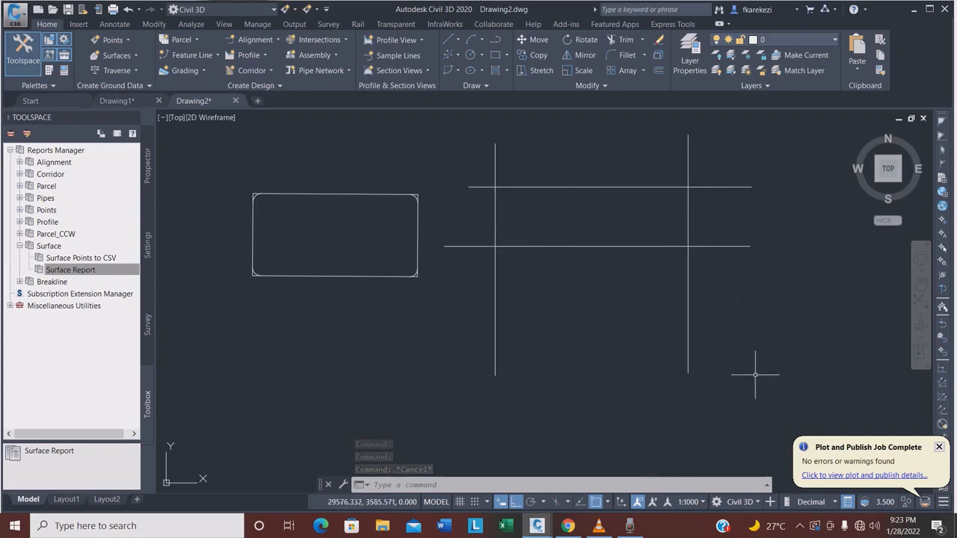
Step: Trim the upper ends of both vertical polylines at the upper horizontal, using all four crossing polylines as cutting edges
click(777, 390)
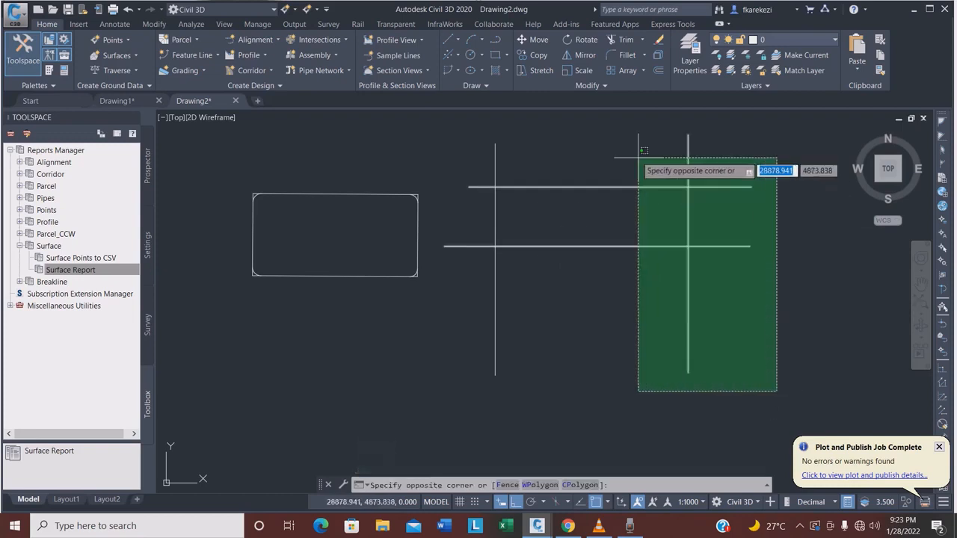
click(439, 133)
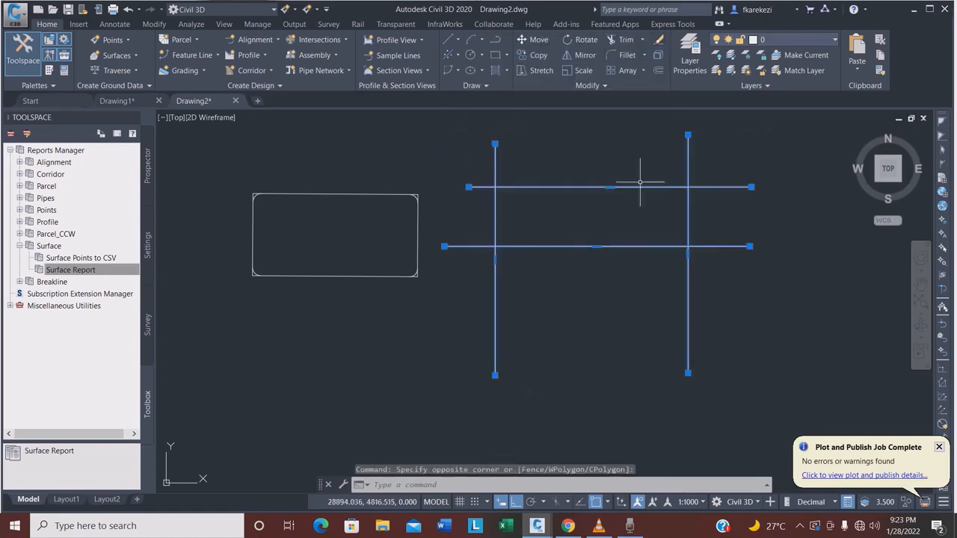
click(642, 40)
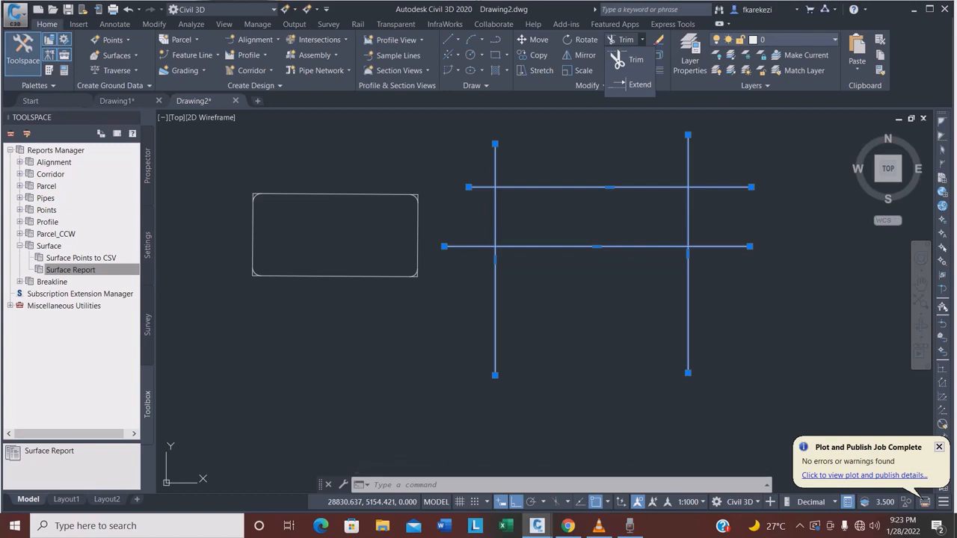
click(632, 60)
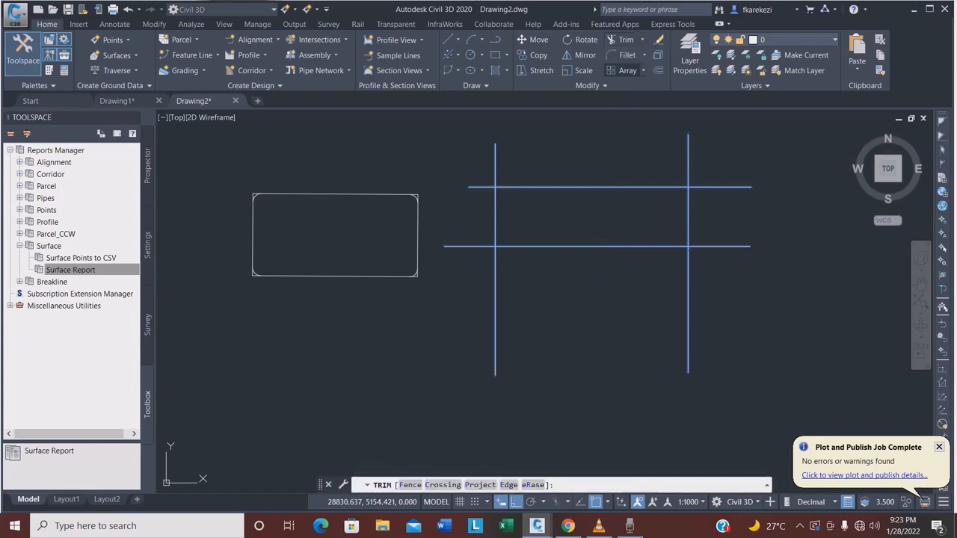
click(496, 157)
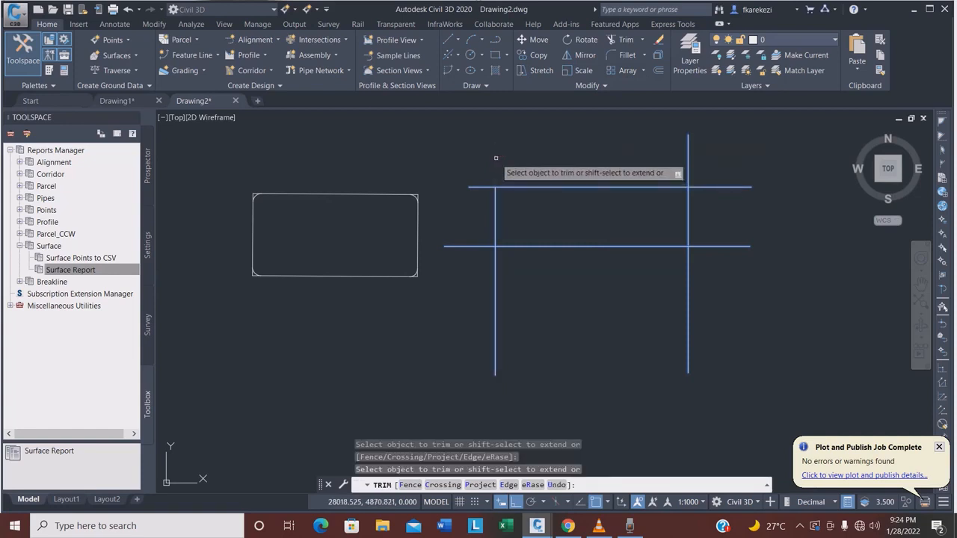
click(690, 153)
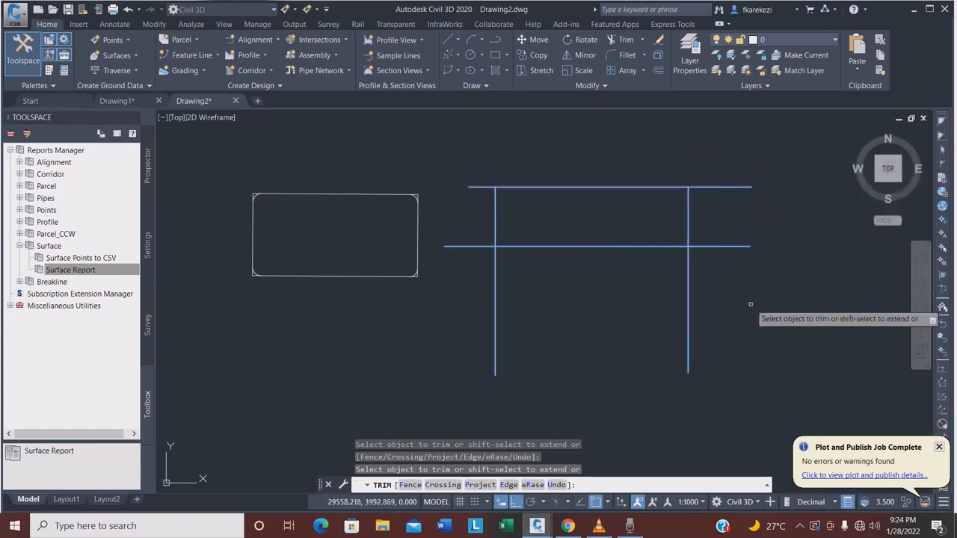
Step: Trim the remaining right, lower and left overhangs of the crossing polylines with crossing windows so only a rectangle remains, and end Trim
click(790, 359)
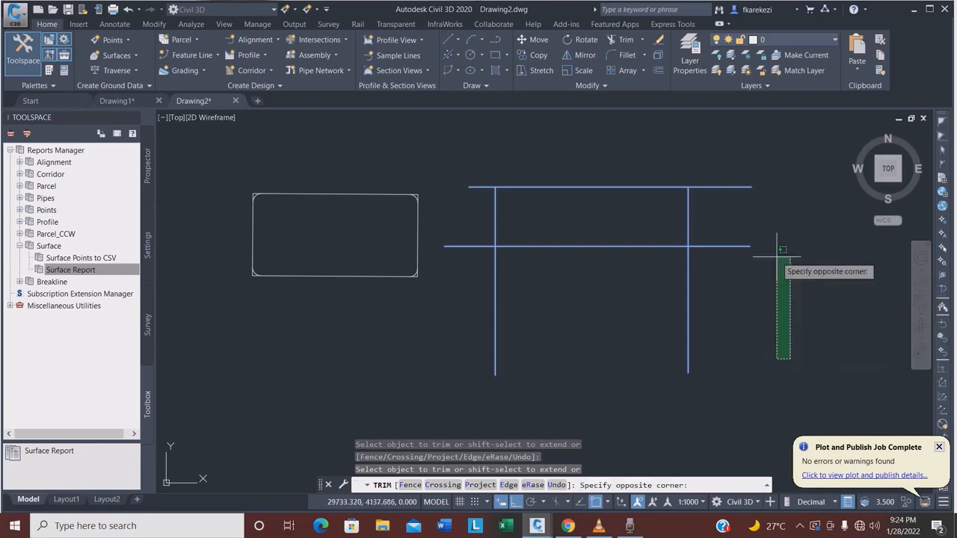
click(750, 160)
click(776, 351)
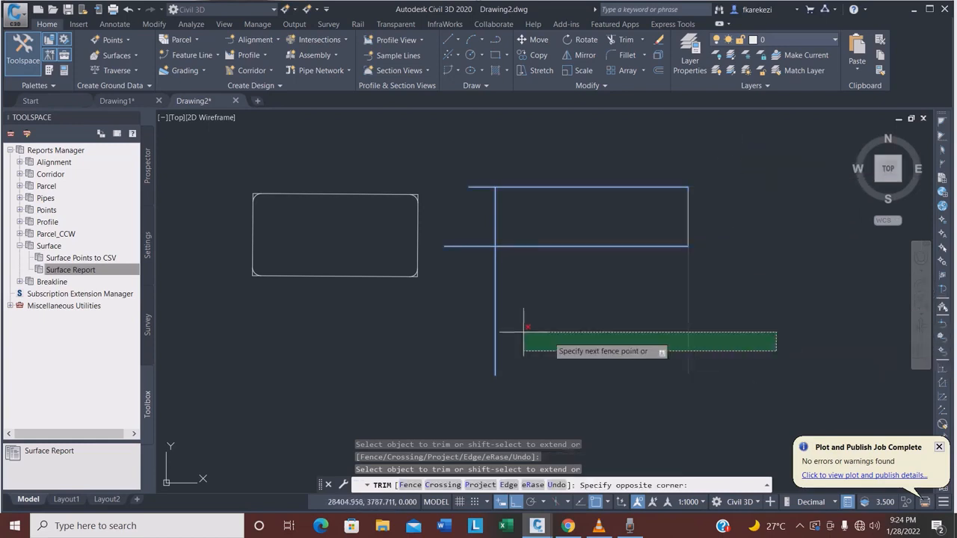
click(432, 300)
click(464, 271)
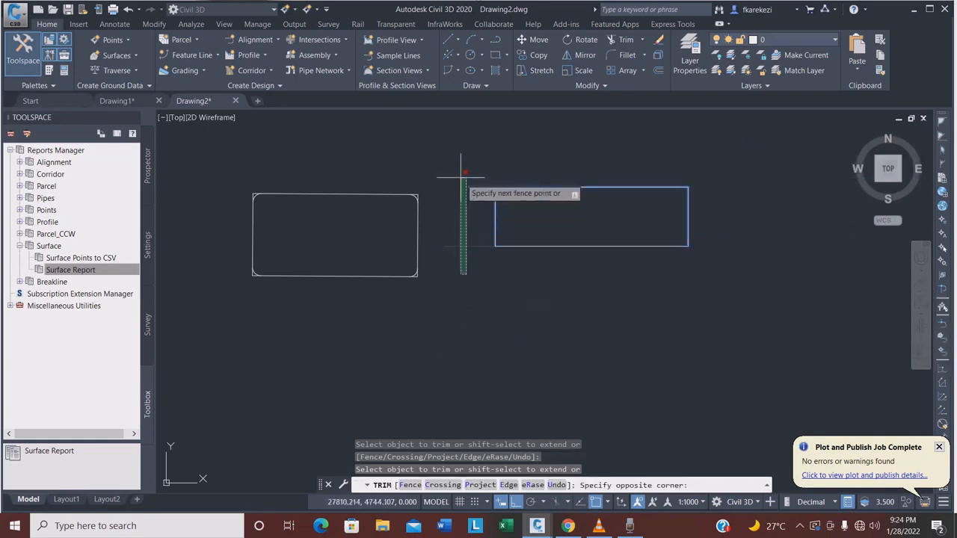
click(465, 165)
click(474, 204)
click(470, 166)
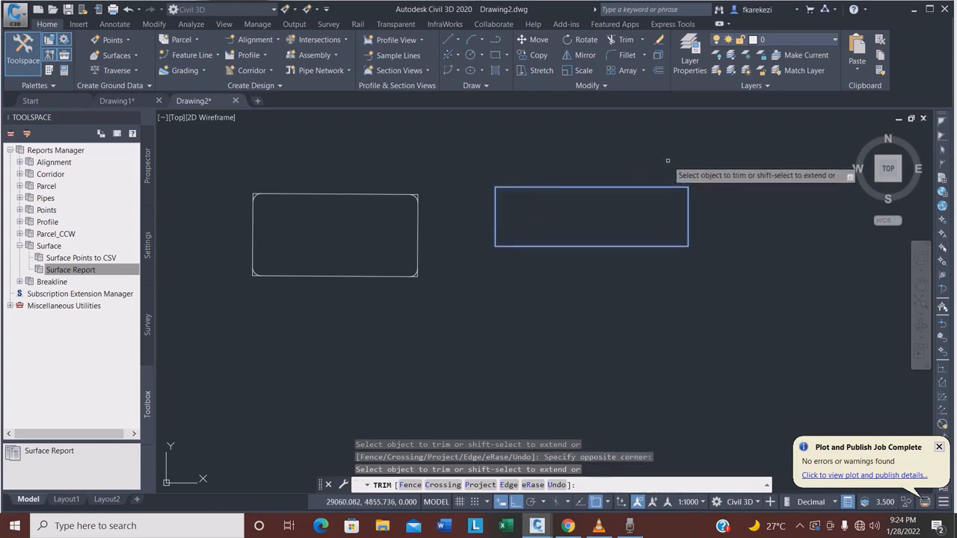
key(Escape)
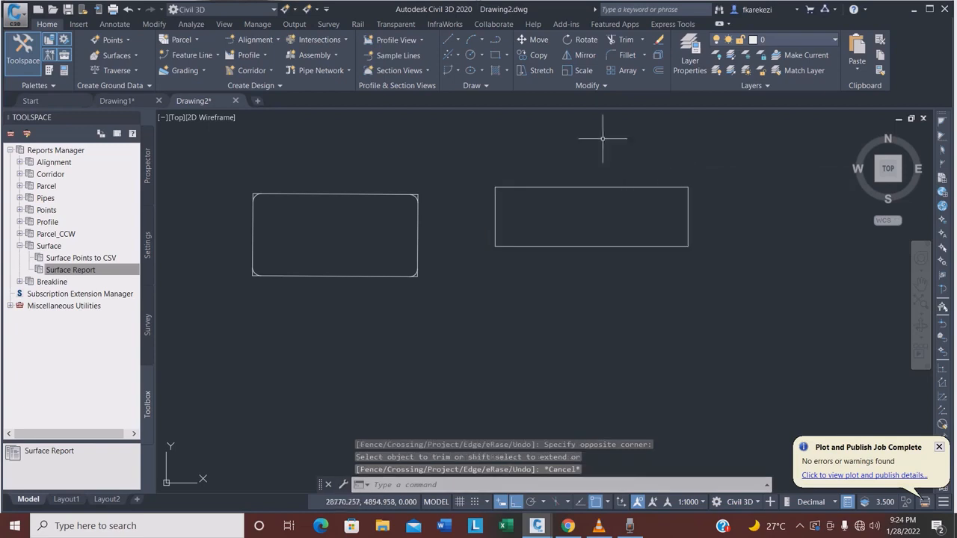
Step: Draw a long vertical polyline in the gap between the rounded rectangle and the trimmed rectangle
click(495, 40)
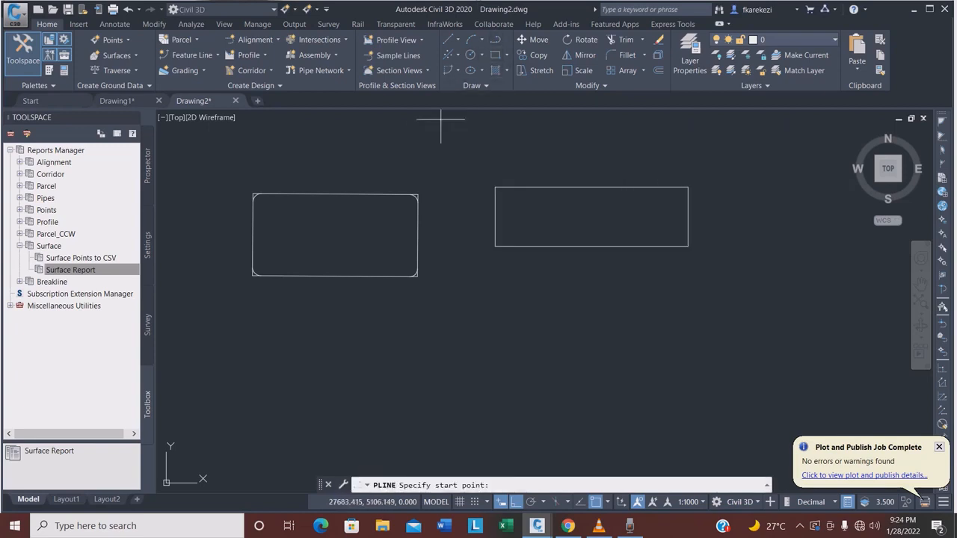
click(441, 120)
click(479, 432)
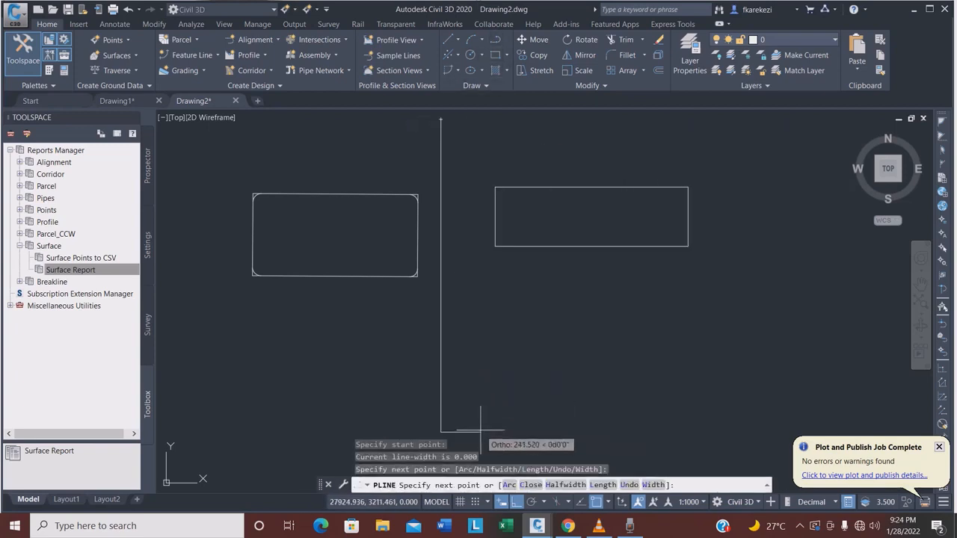
key(Return)
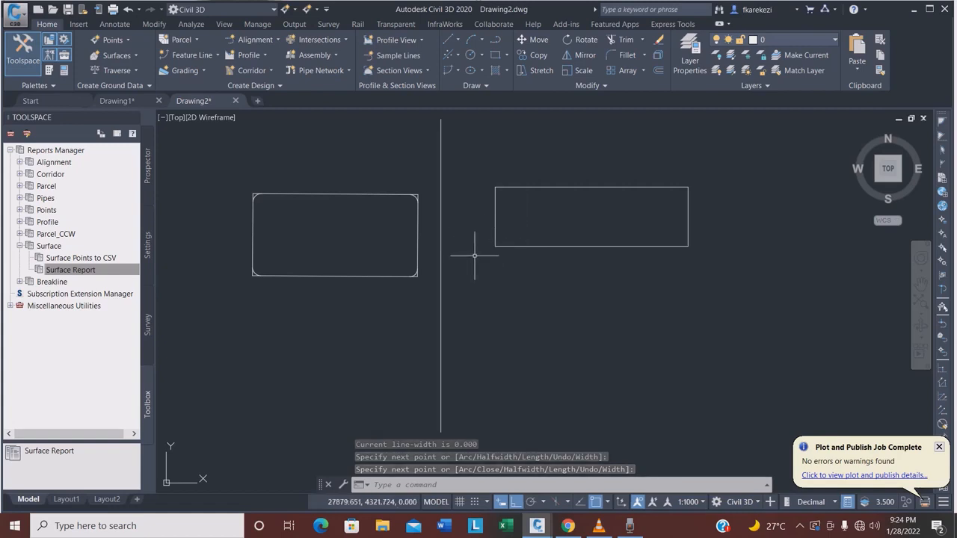
Step: Extend the upper and lower sides of the trimmed rectangle to the vertical polyline, using that polyline as the boundary edge
scroll(476, 258, down, 2)
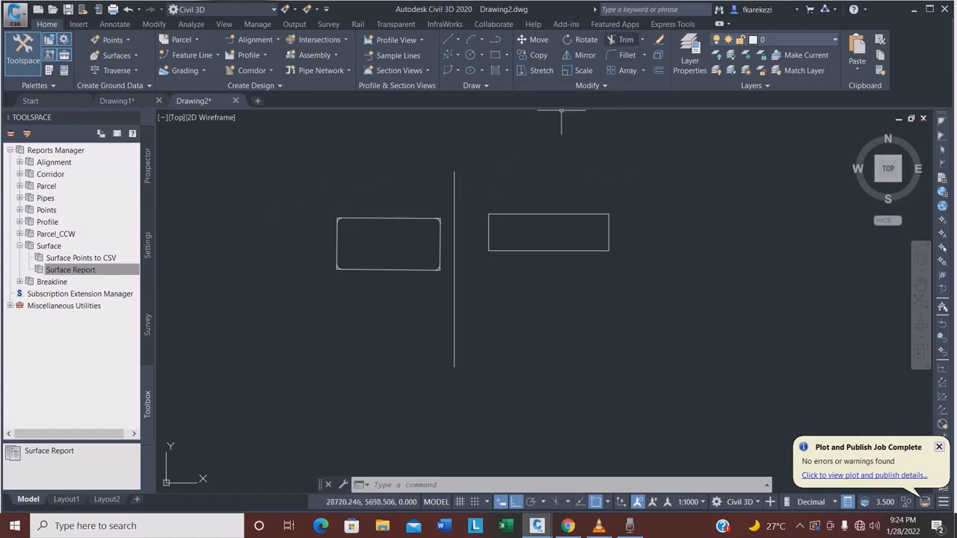
click(469, 182)
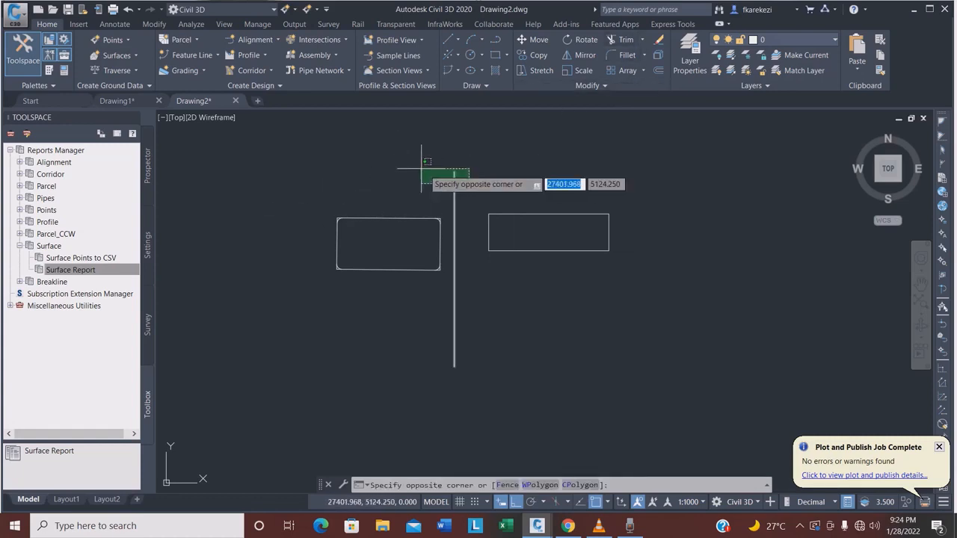
click(420, 165)
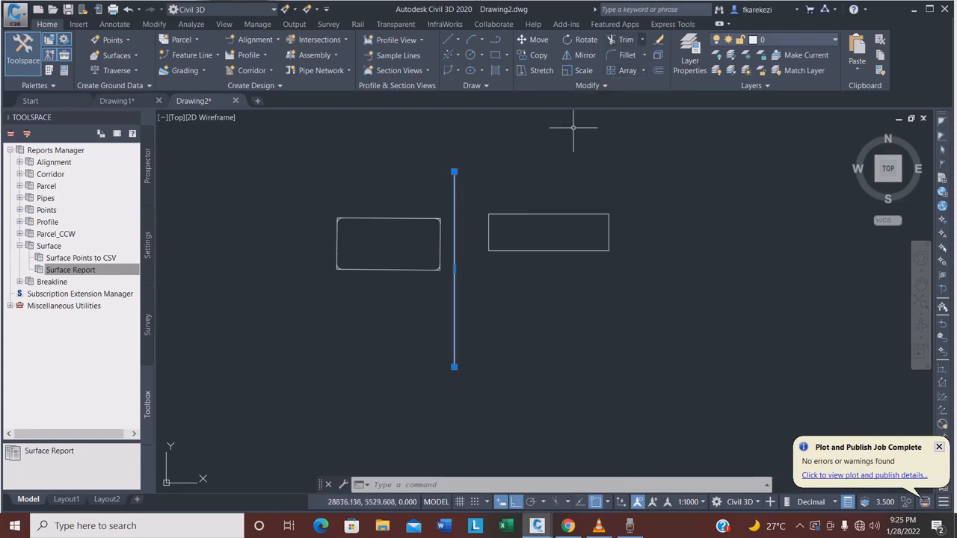
click(641, 40)
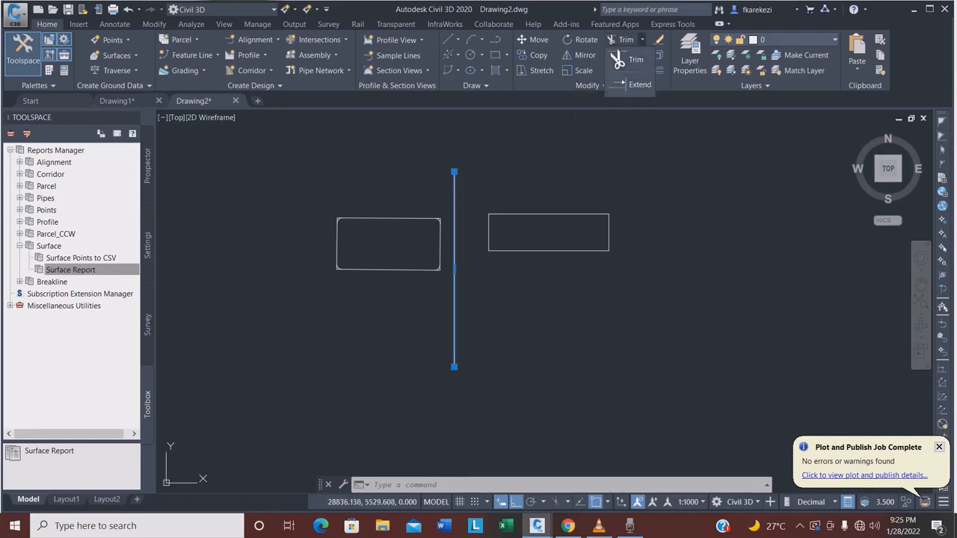
click(642, 39)
click(642, 40)
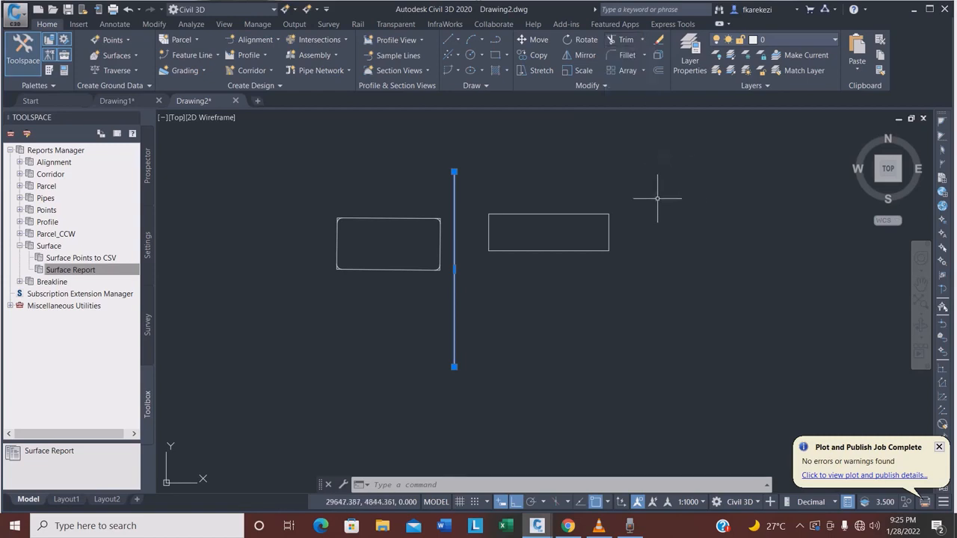
text(EXT)
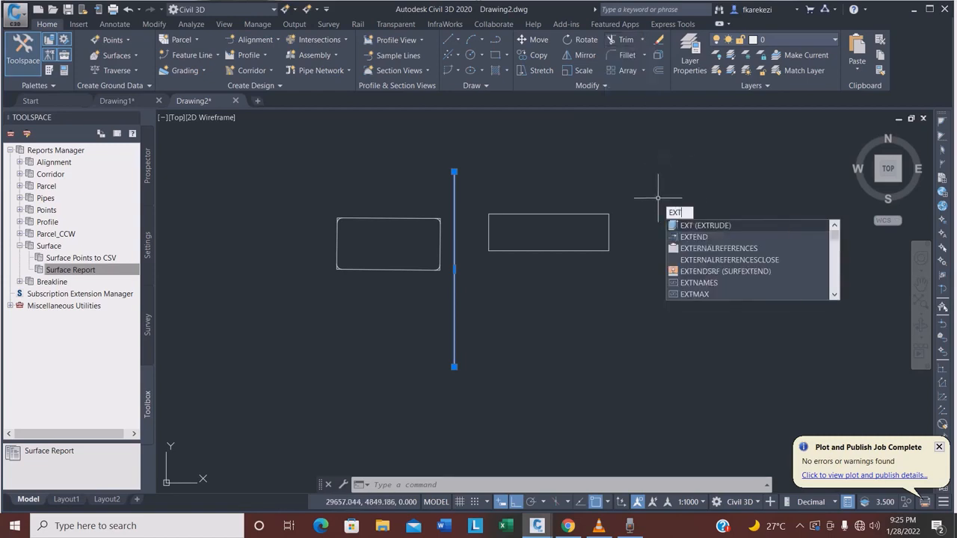
key(Down)
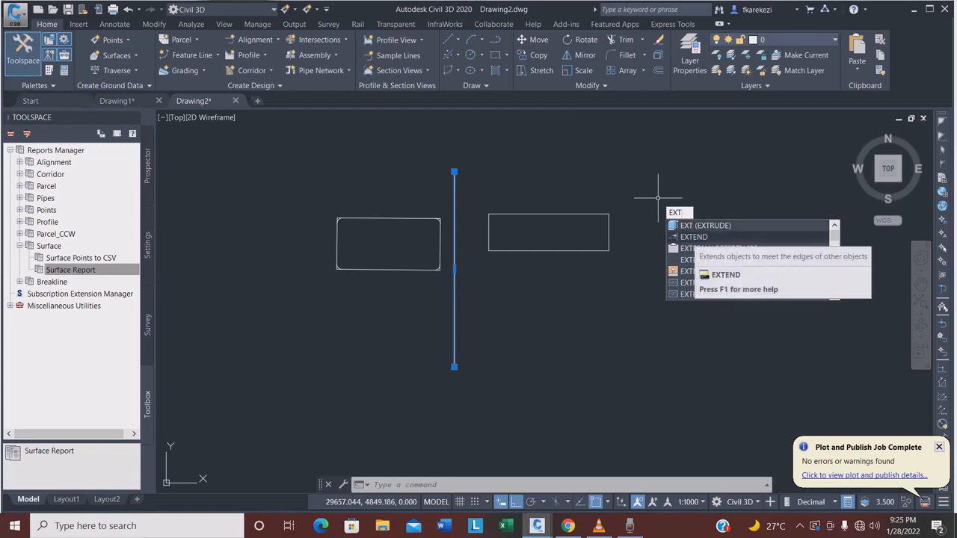
text(E)
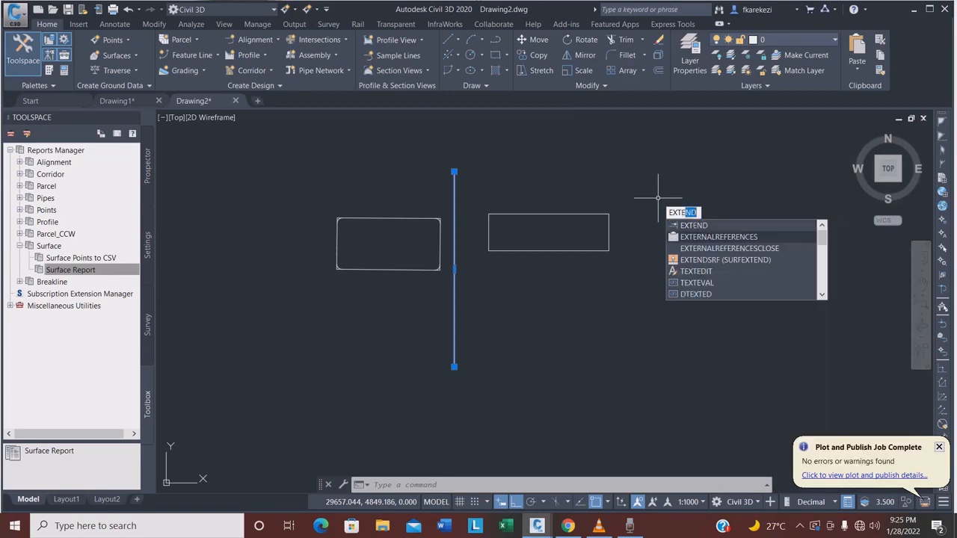
click(693, 225)
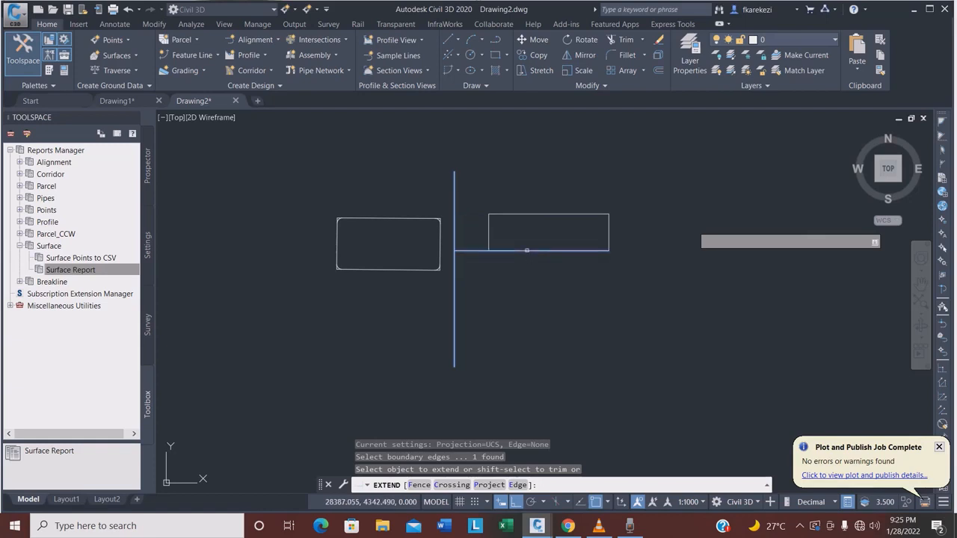
click(528, 215)
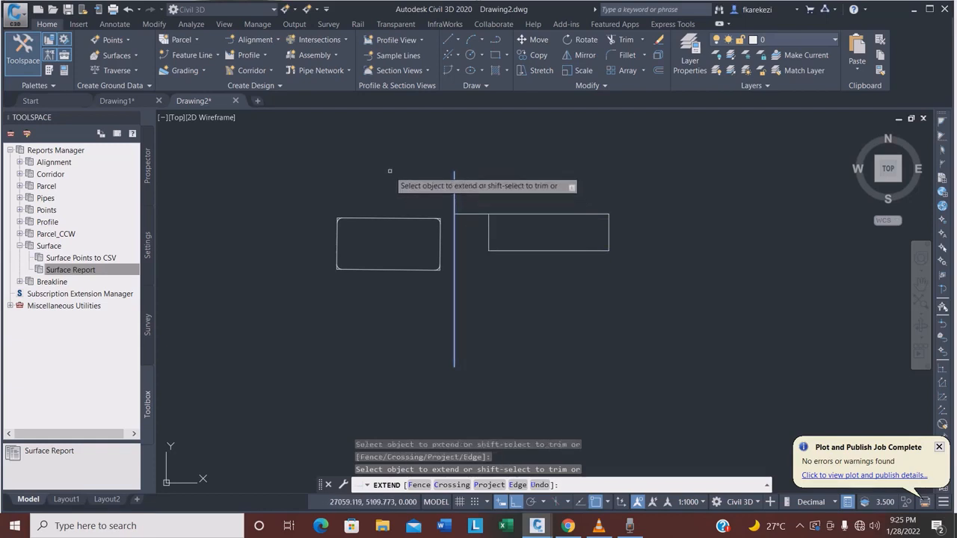
click(534, 252)
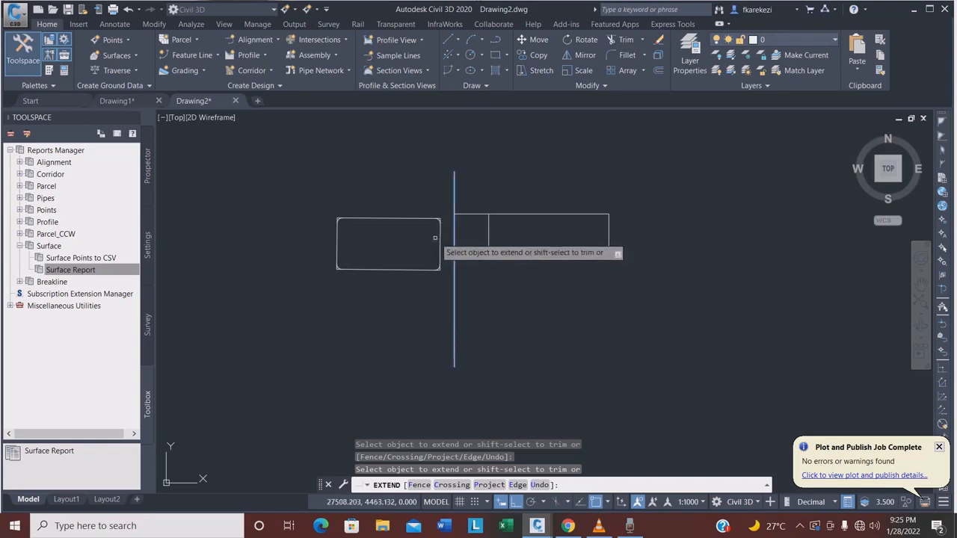
key(Escape)
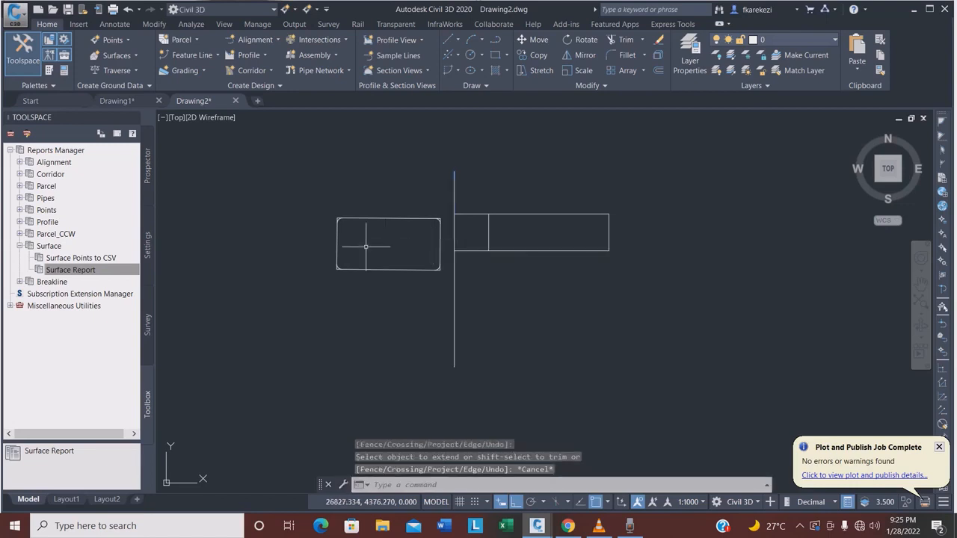
Step: Extend the lower horizontal line across to the far side of the rounded rectangle, using that rectangle as the boundary edge
click(436, 240)
click(315, 235)
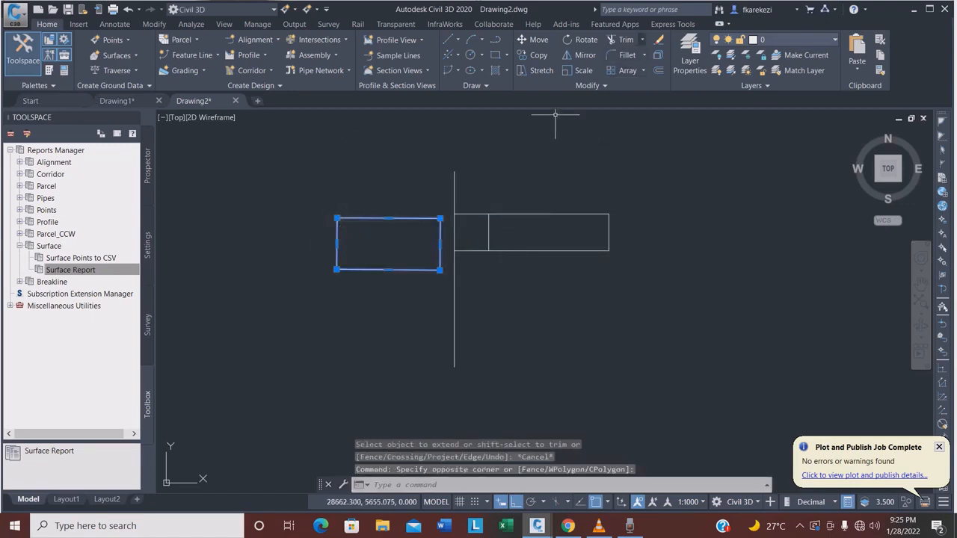
click(642, 39)
click(625, 75)
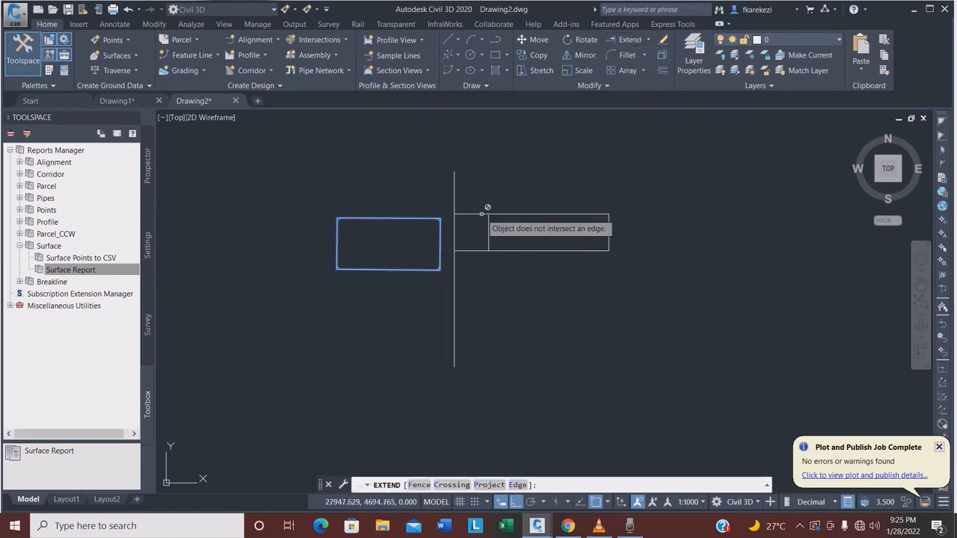
click(479, 251)
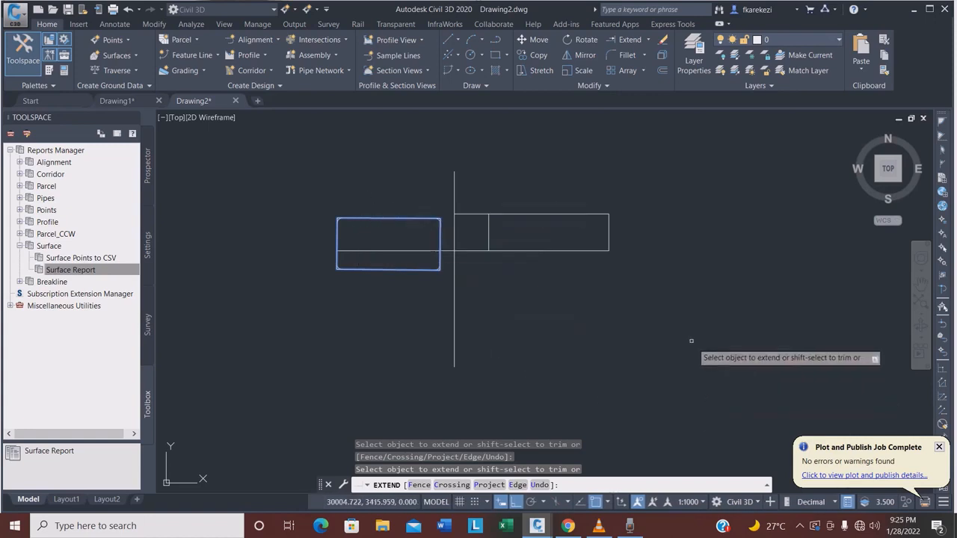
right_click(687, 317)
click(715, 326)
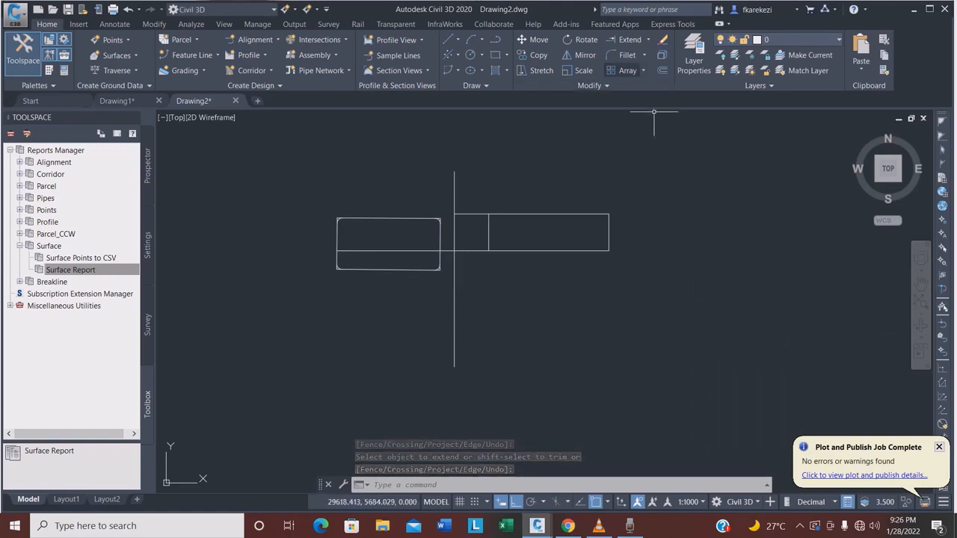
Step: Create a rectangular array of the rounded rectangle's outline and set the number of columns to 5
click(623, 70)
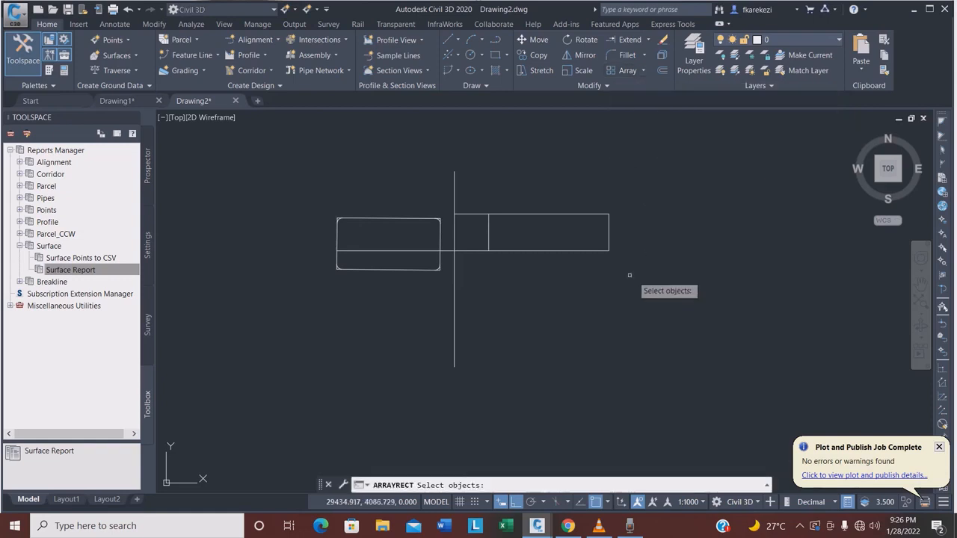
click(440, 232)
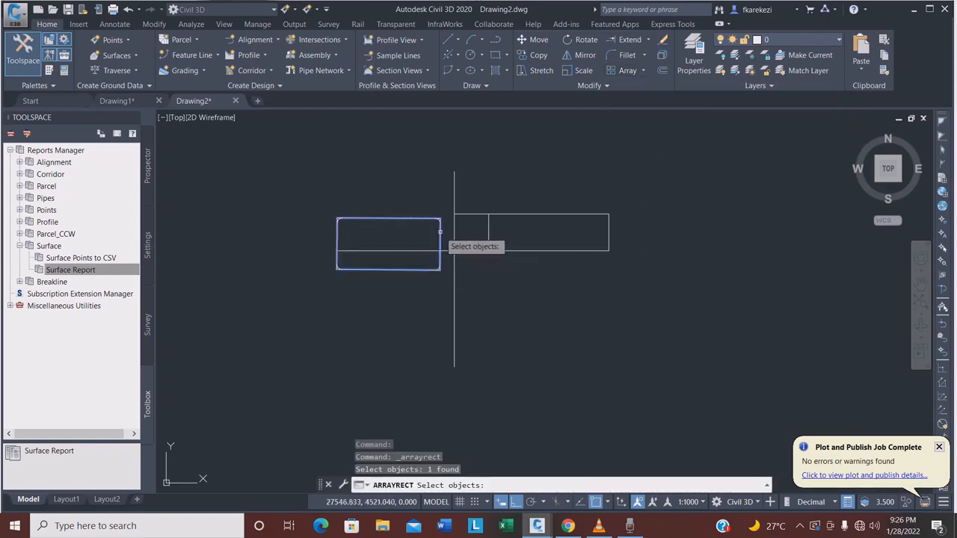
key(Return)
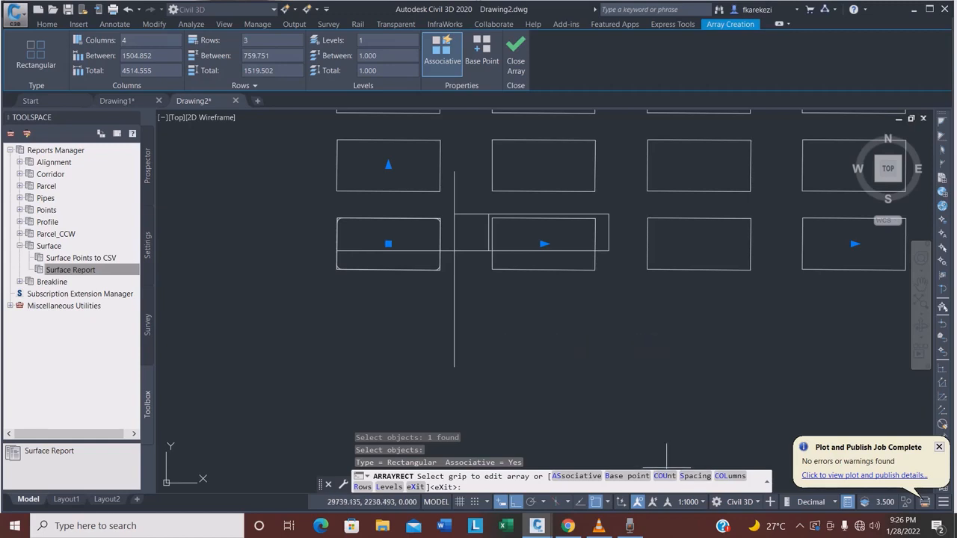
click(729, 476)
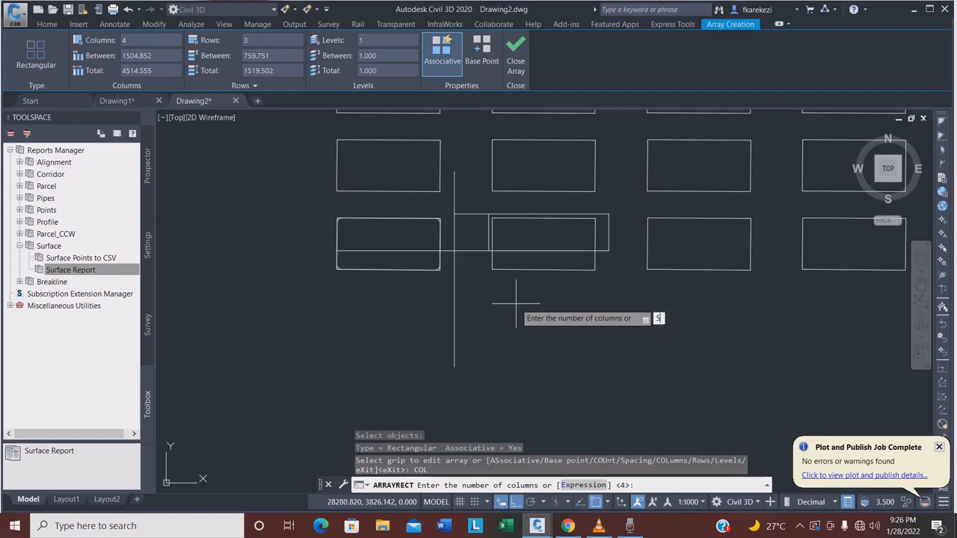
key(Return)
scroll(389, 322, down, 3)
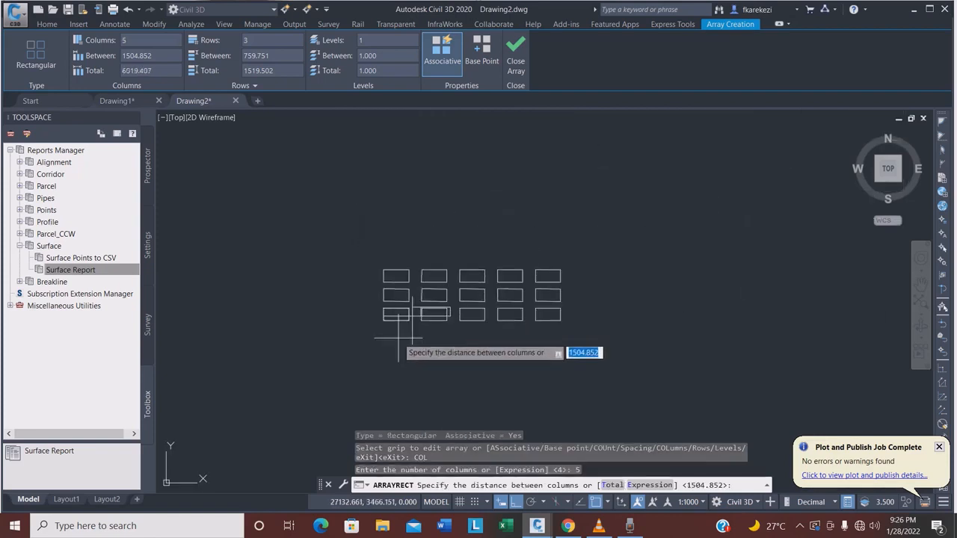
Step: Set the array's column spacing to about 3709 by picking two points, and end the array command
click(486, 381)
scroll(449, 306, up, 2)
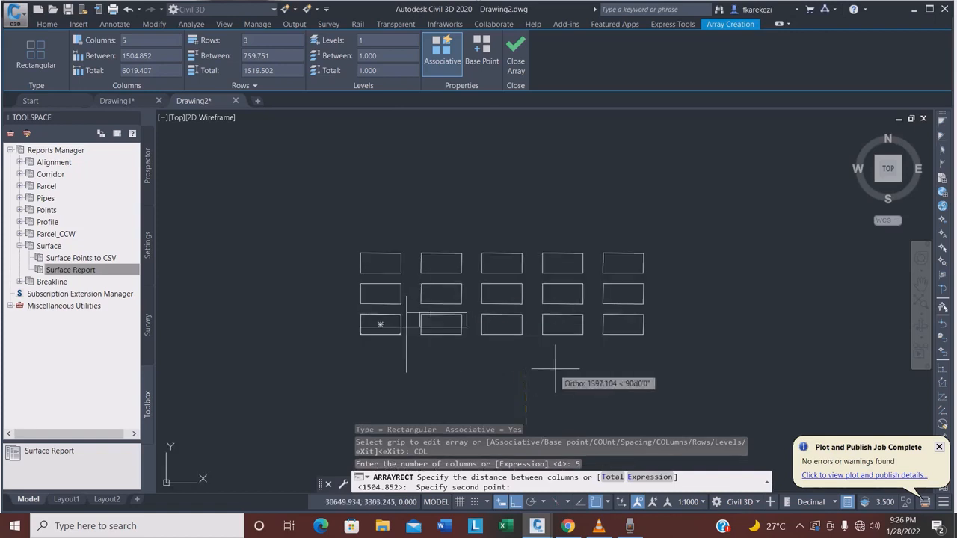
click(606, 372)
scroll(561, 365, down, 3)
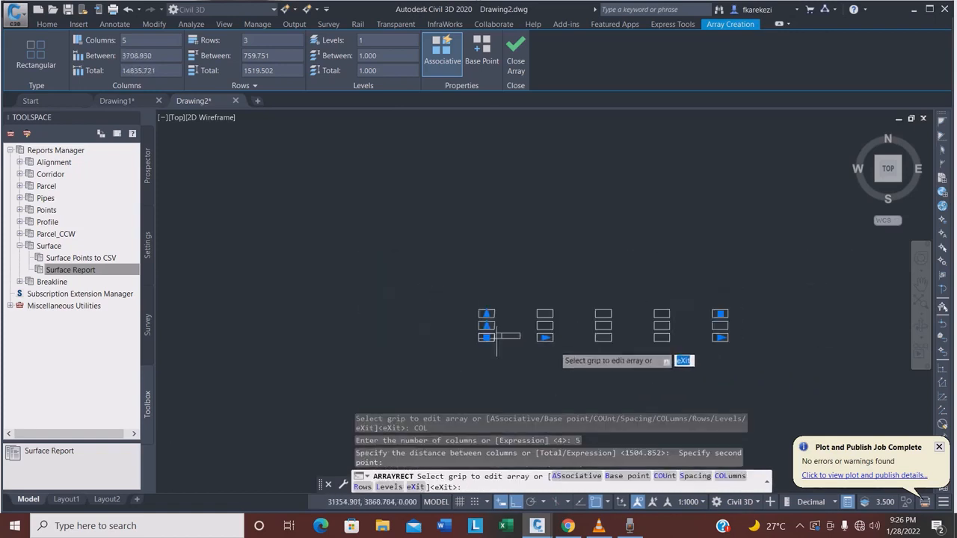
scroll(641, 359, up, 2)
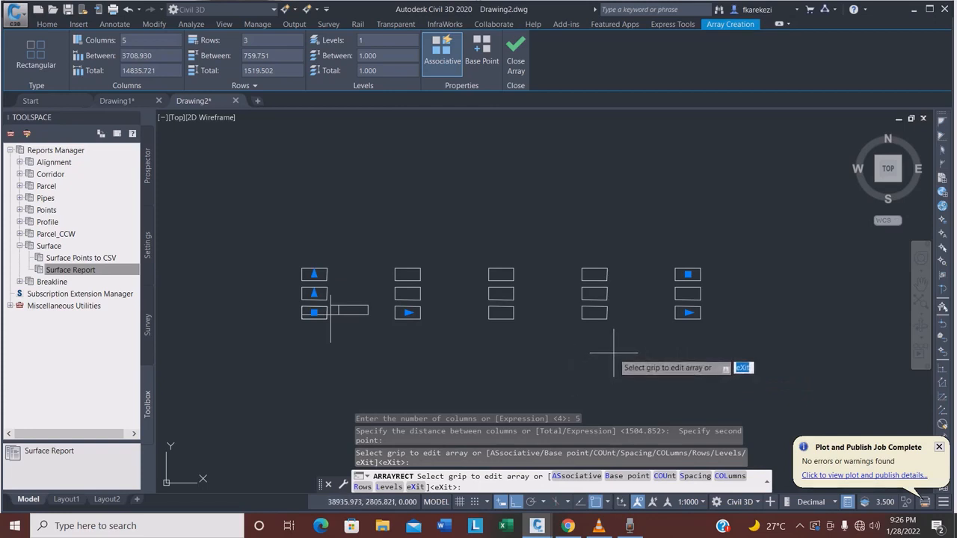
key(Escape)
Step: Erase the trimmed rectangle's remaining lines and the long vertical polyline between the first two array columns
scroll(355, 316, up, 2)
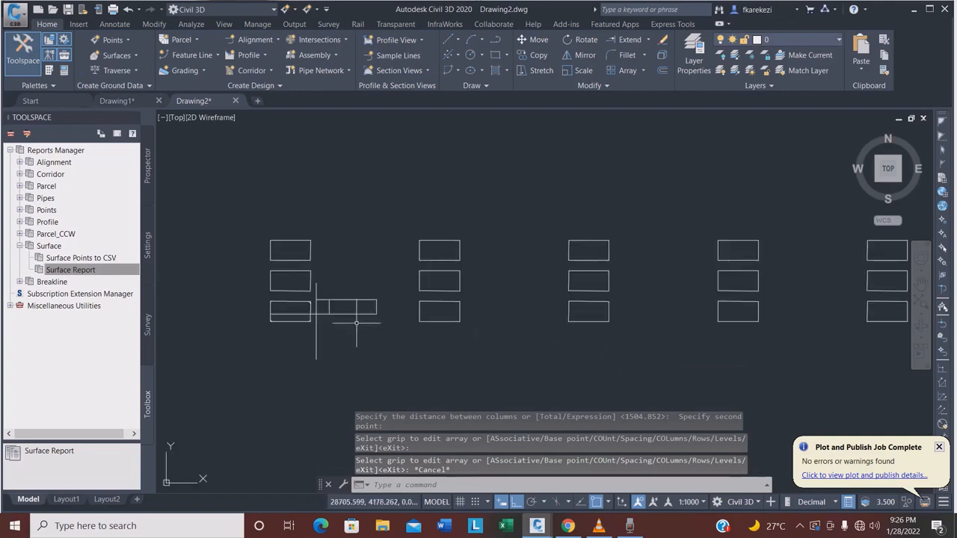
click(354, 333)
click(316, 271)
key(Delete)
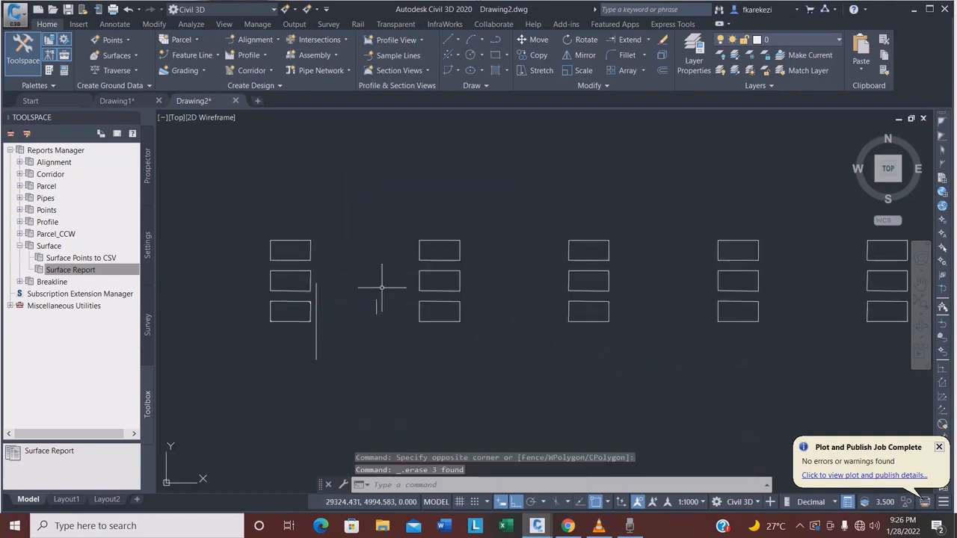
click(386, 344)
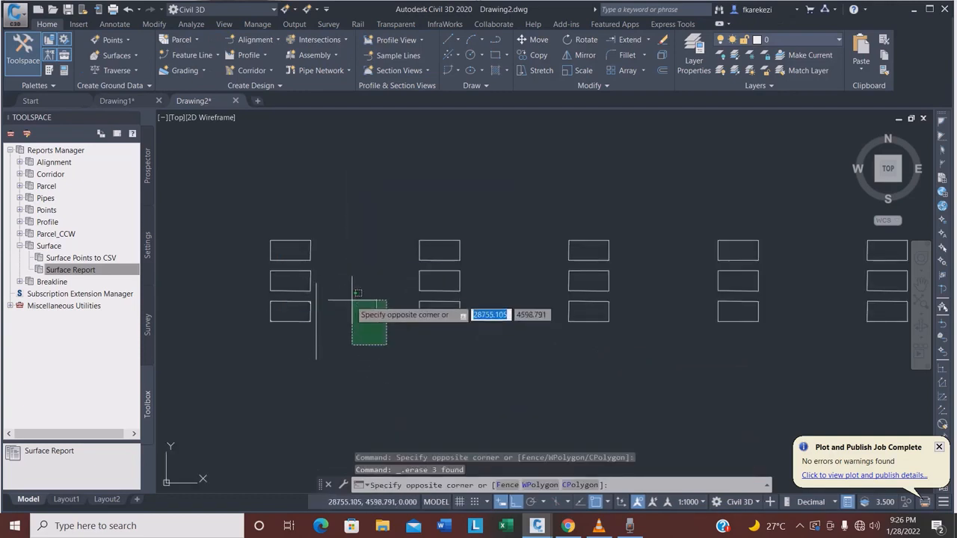
click(320, 274)
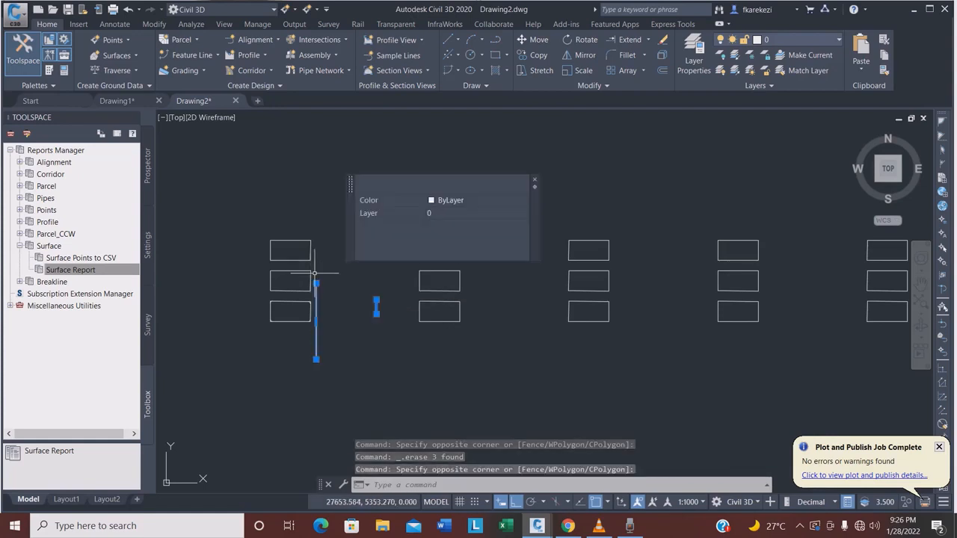
key(Delete)
Step: Try to create a path array from the rectangle array, picking the array itself as the path curve
scroll(453, 254, down, 4)
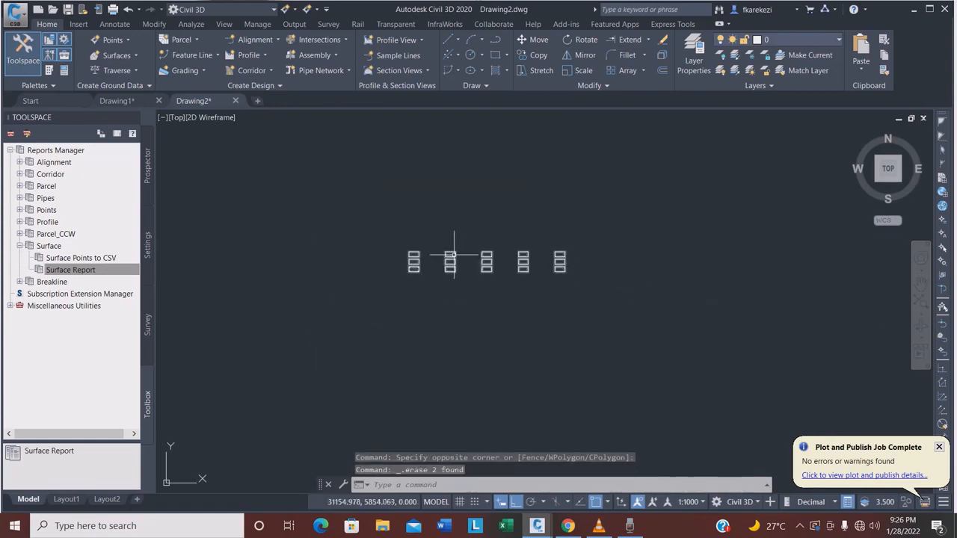
scroll(531, 258, up, 3)
scroll(516, 239, down, 1)
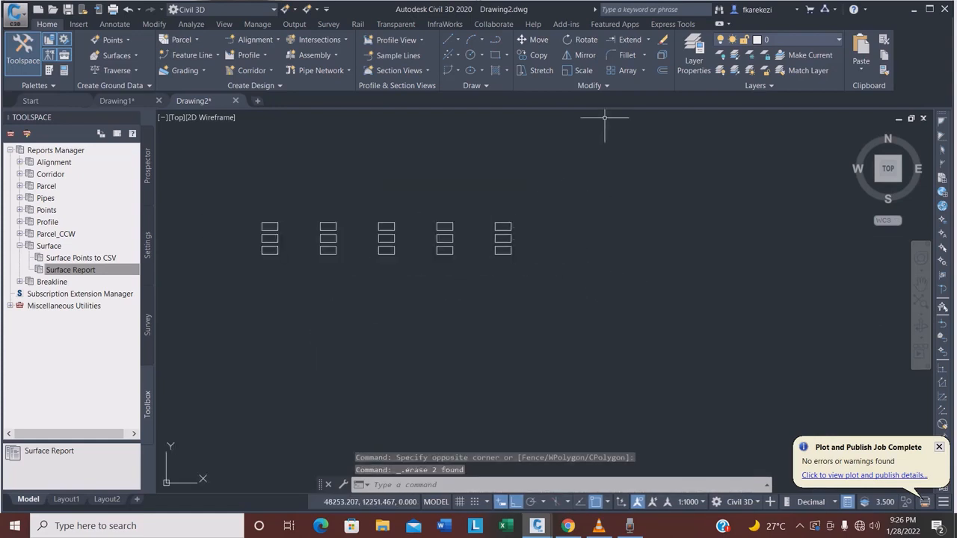
click(643, 70)
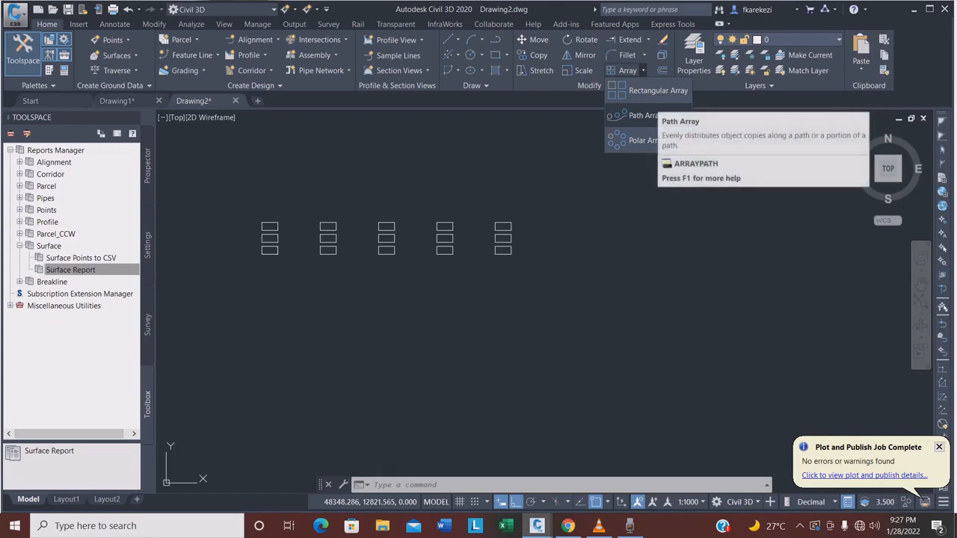
click(511, 225)
key(Return)
click(511, 225)
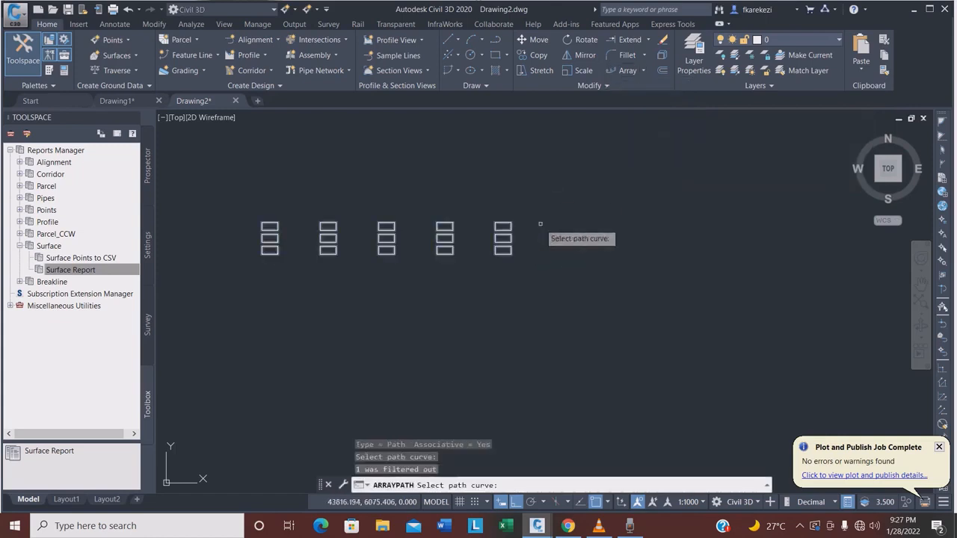
key(Escape)
key(Escape)
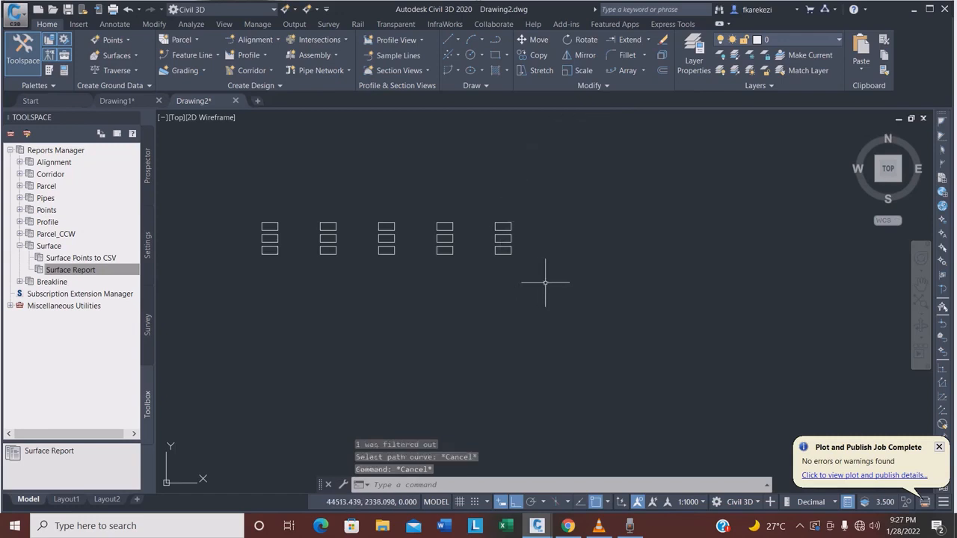
Step: Erase the rectangle array and all remaining objects from the drawing
click(546, 282)
click(276, 207)
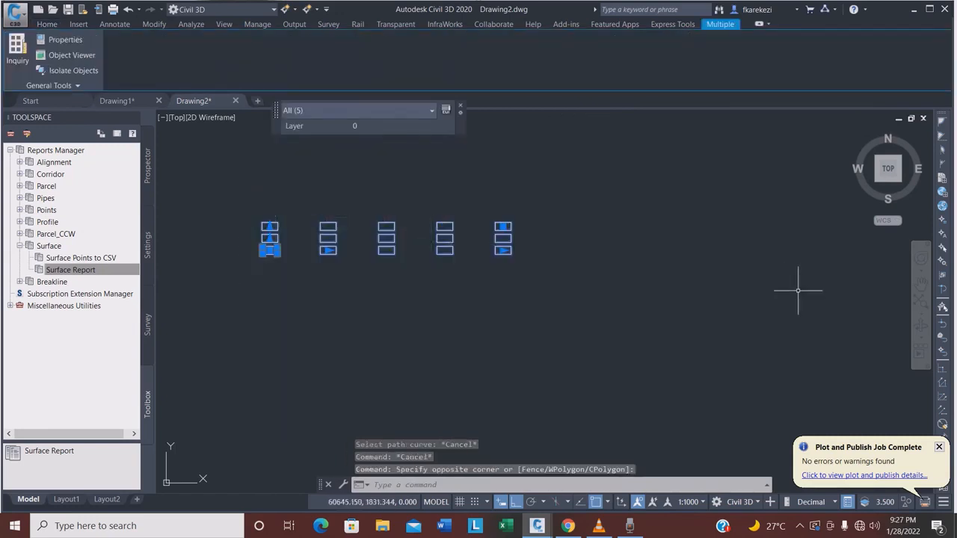
key(Delete)
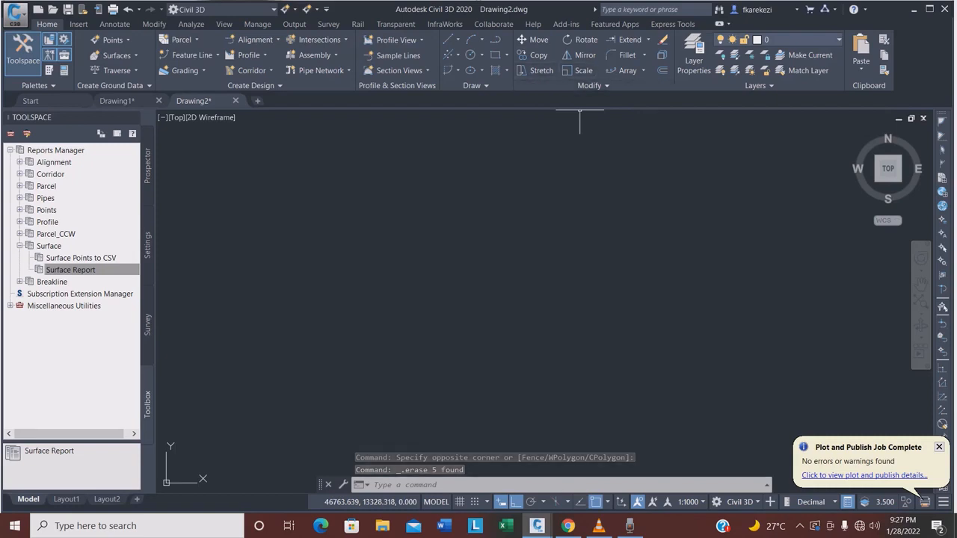
click(642, 70)
click(643, 96)
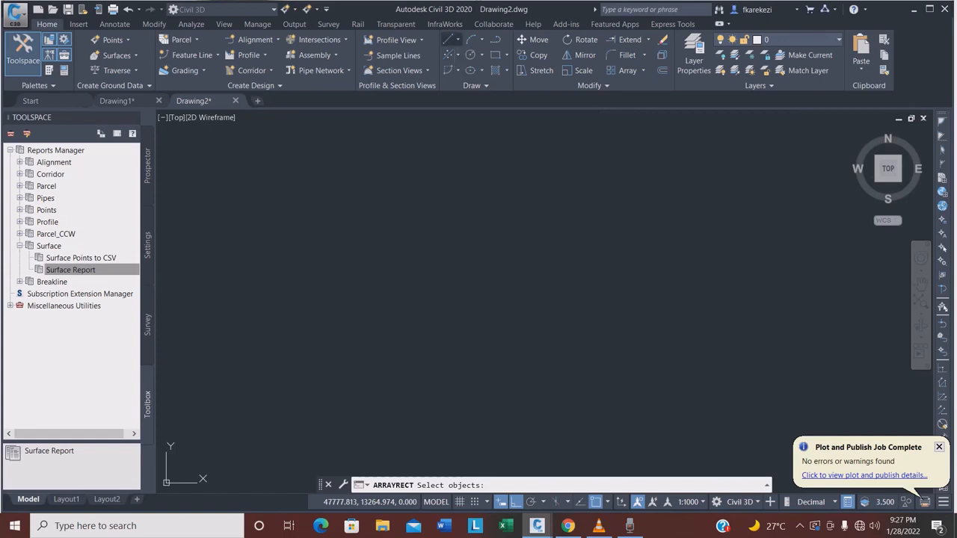
click(456, 40)
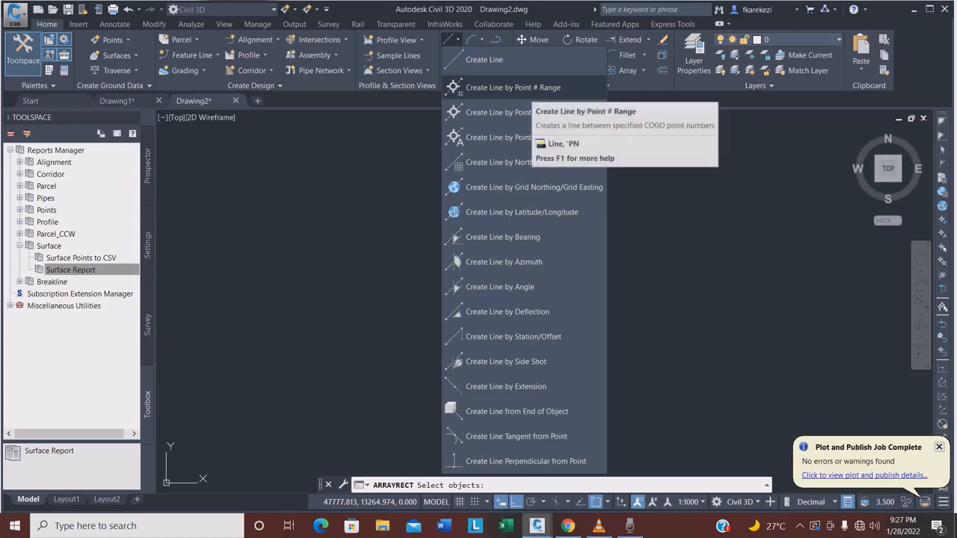
Step: Draw a 3-Point arc with a radius of about 13237, curving upward in the empty drawing, and select it to view its properties
click(482, 39)
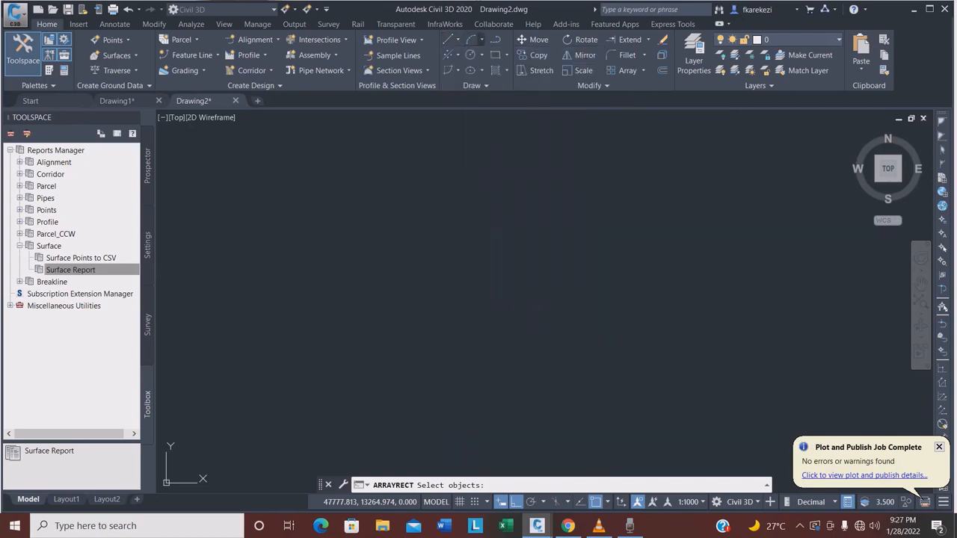
click(481, 39)
click(482, 40)
click(482, 40)
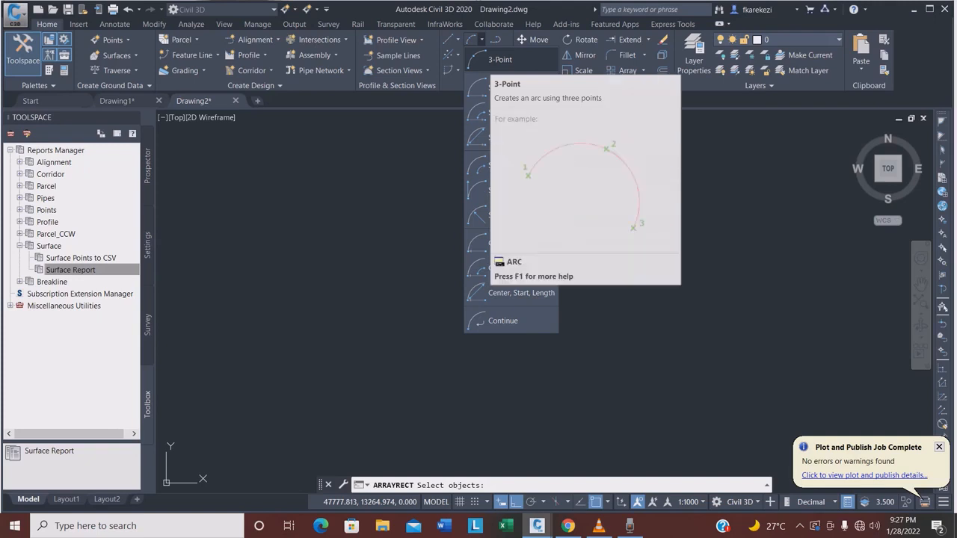
click(499, 60)
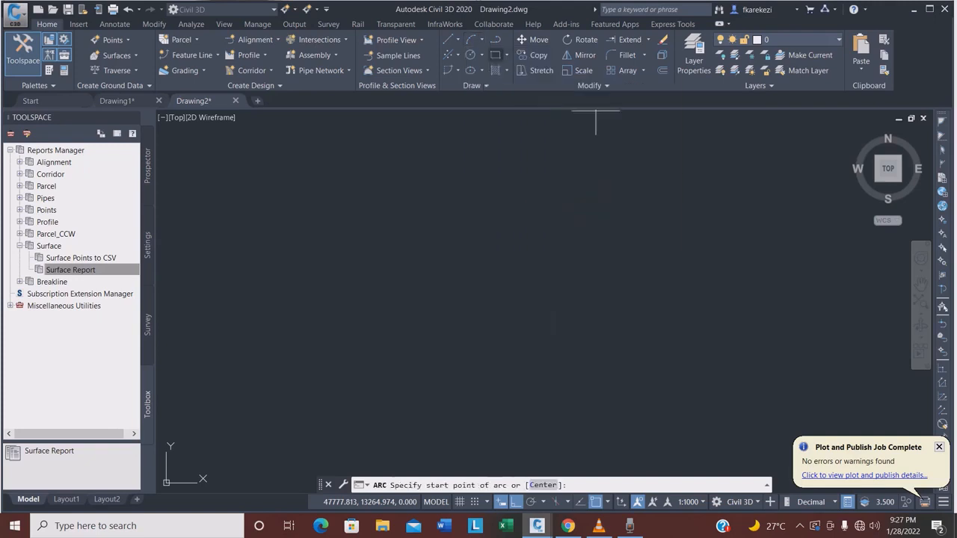
click(346, 326)
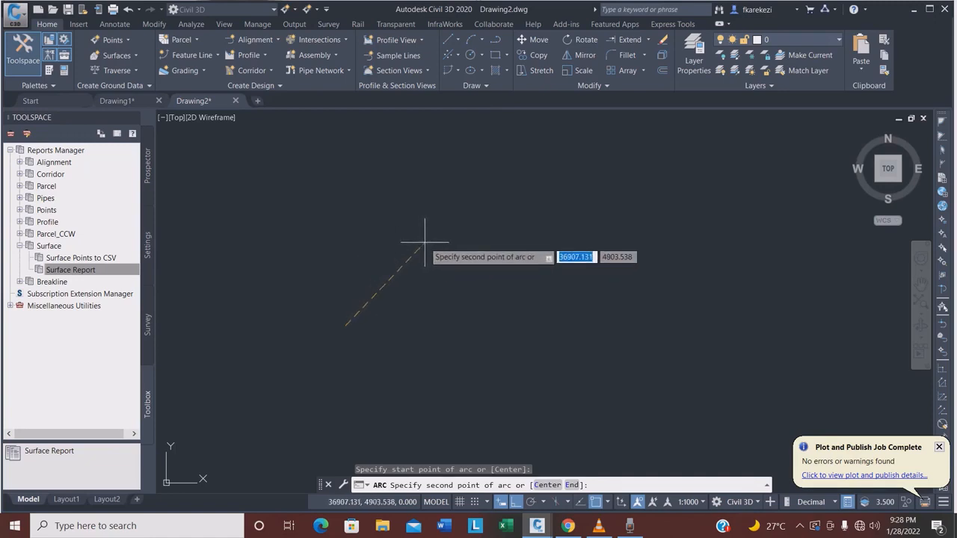
click(425, 243)
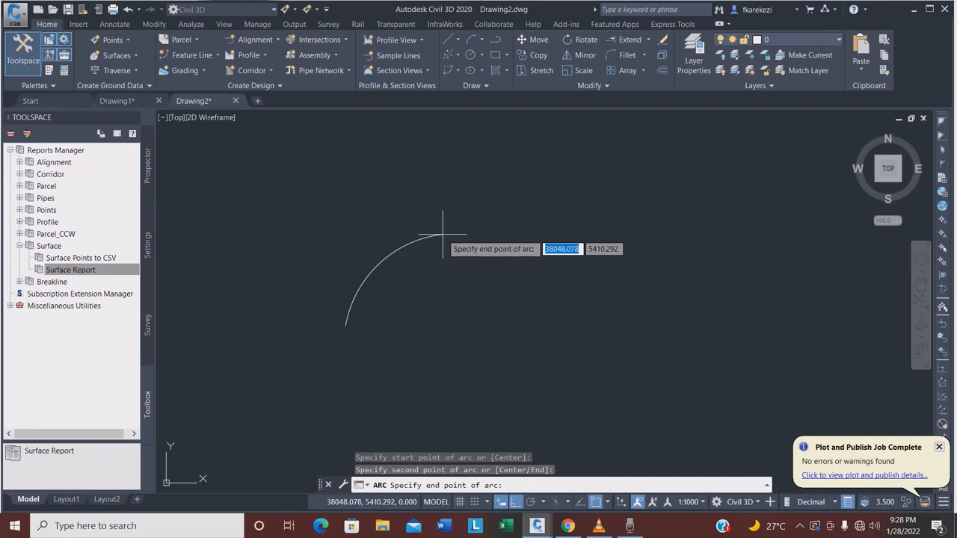
click(664, 254)
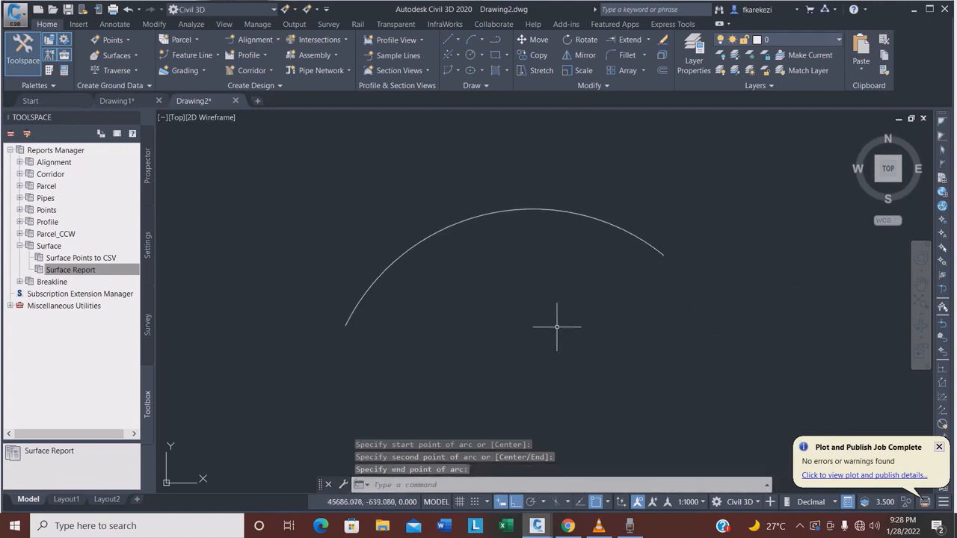
click(510, 210)
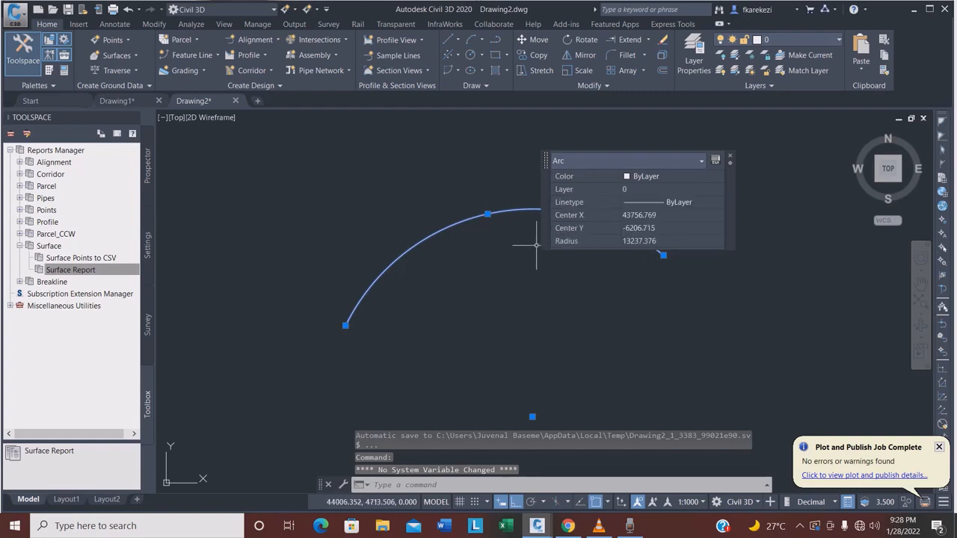
click(731, 156)
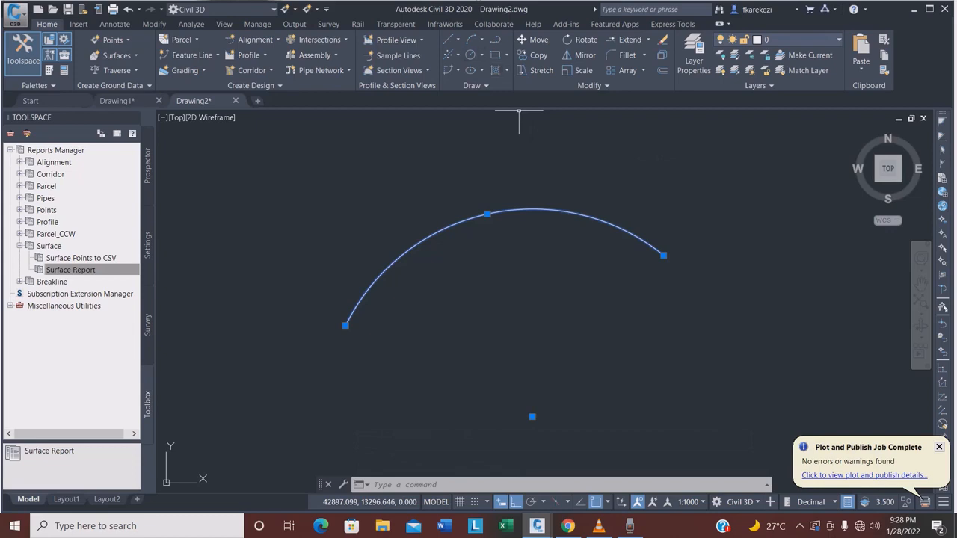
Step: Draw a Start, Center, End arc from the first arc's left endpoint around that arc's centre, ending directly right of the centre
click(470, 40)
click(482, 40)
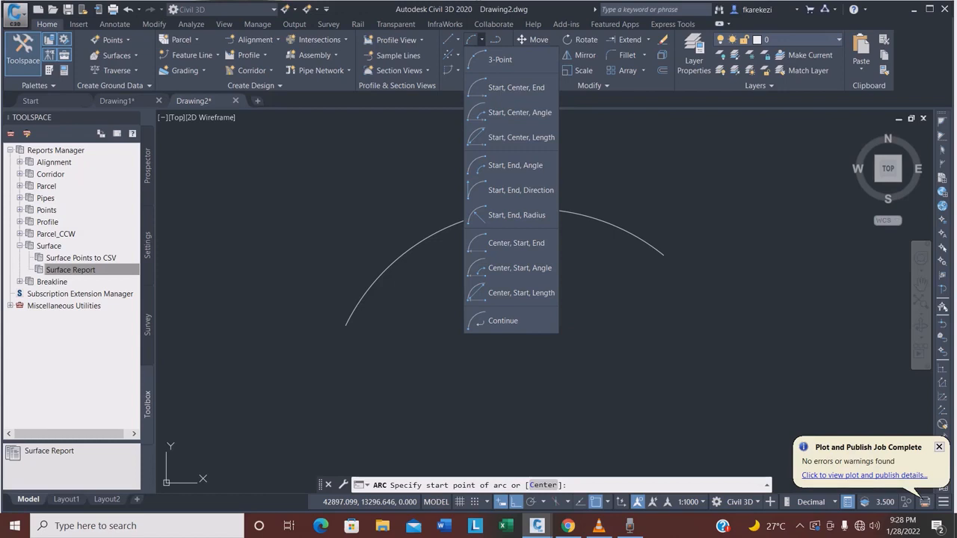
click(517, 88)
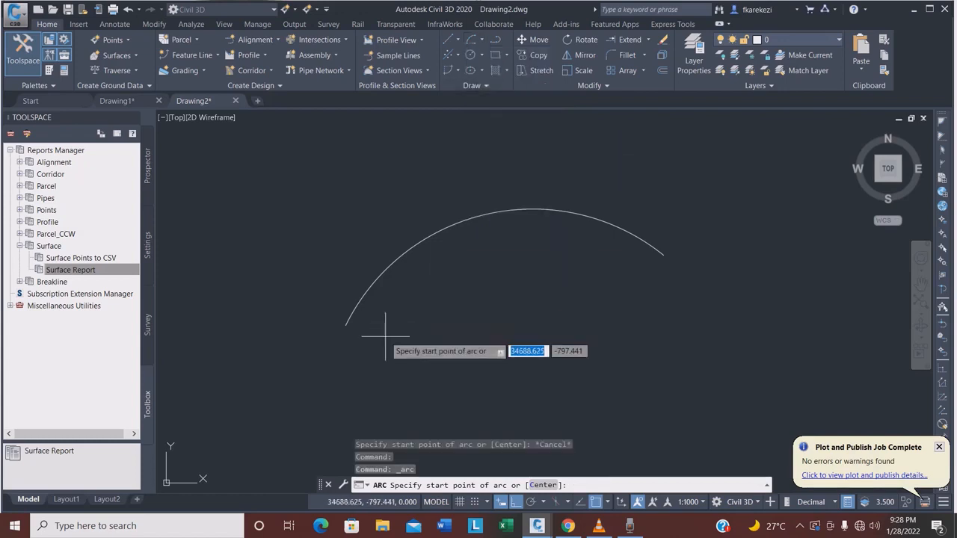
scroll(387, 329, down, 4)
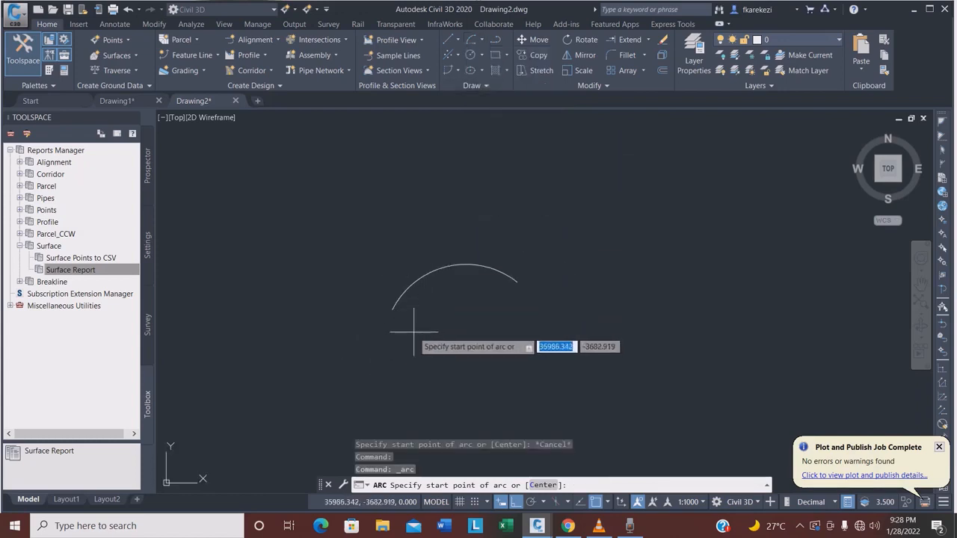
click(394, 308)
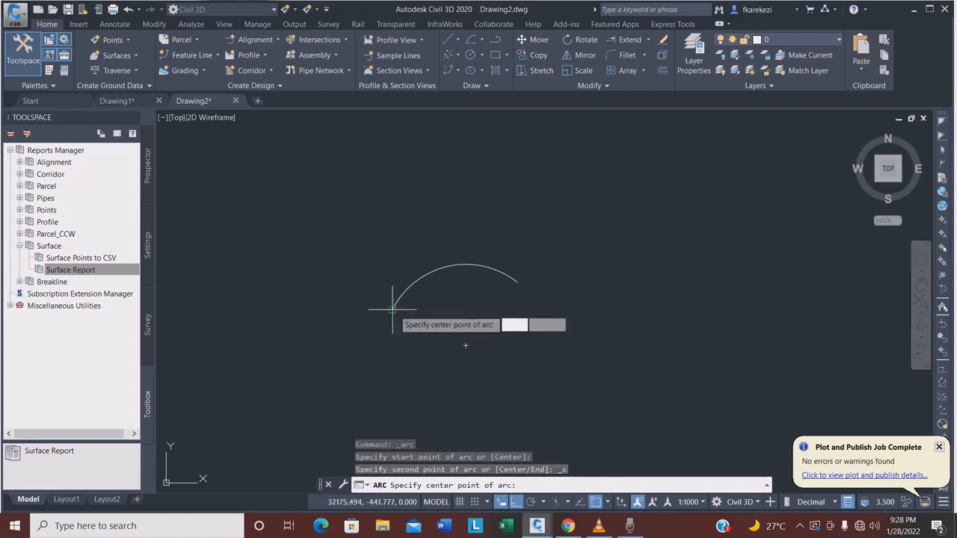
click(466, 345)
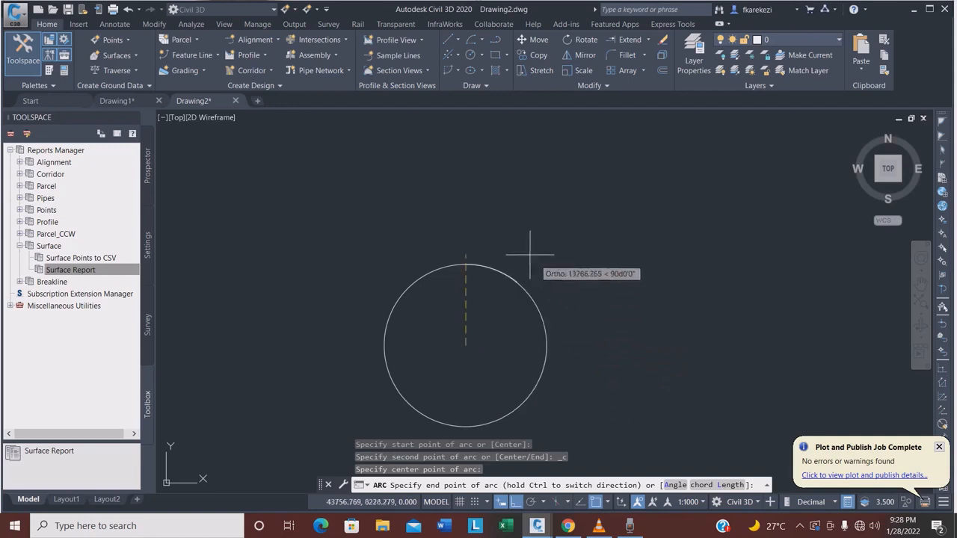
click(570, 313)
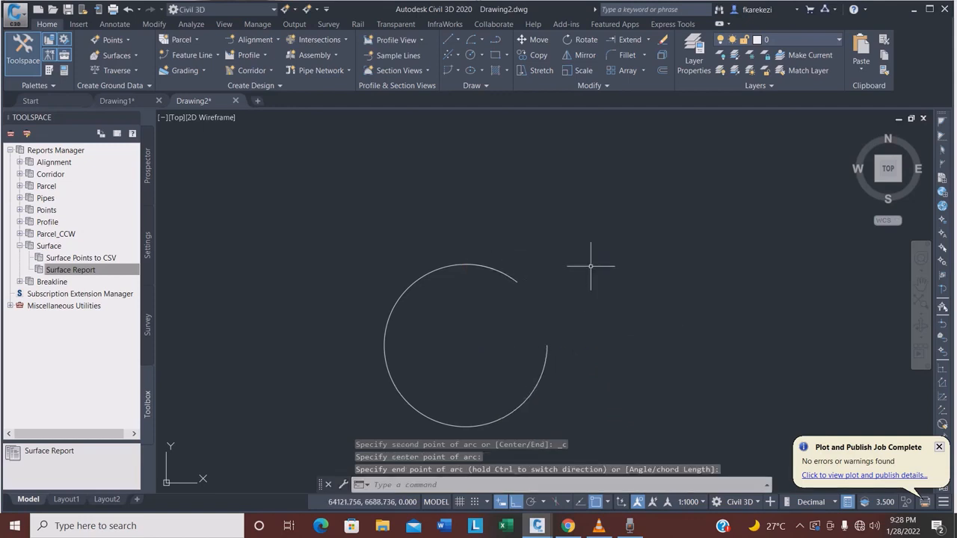
Step: Erase both arcs from the drawing
scroll(557, 271, down, 3)
click(546, 337)
click(434, 235)
key(Delete)
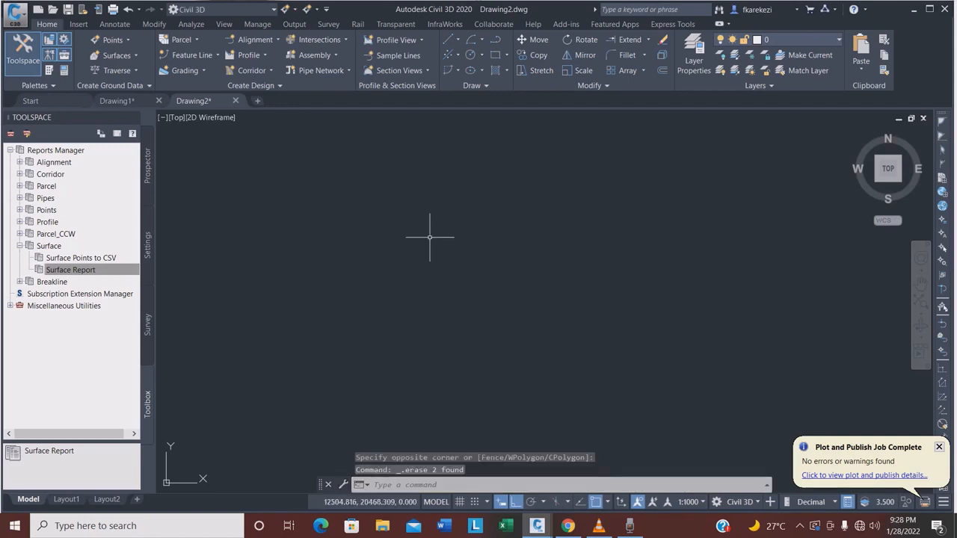
Step: Draw a 3-Point arc with a radius of about 94355, curving upward across the middle of the drawing
click(482, 39)
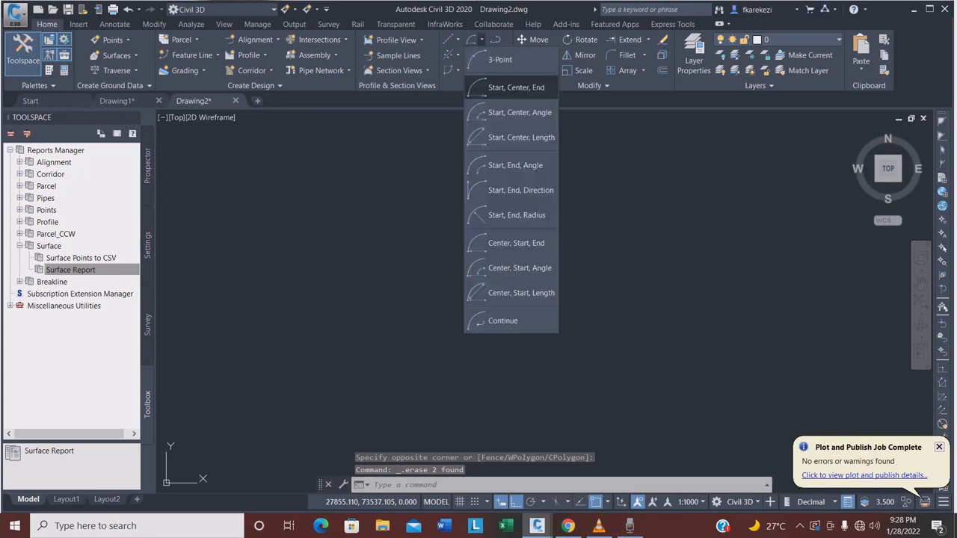
click(500, 59)
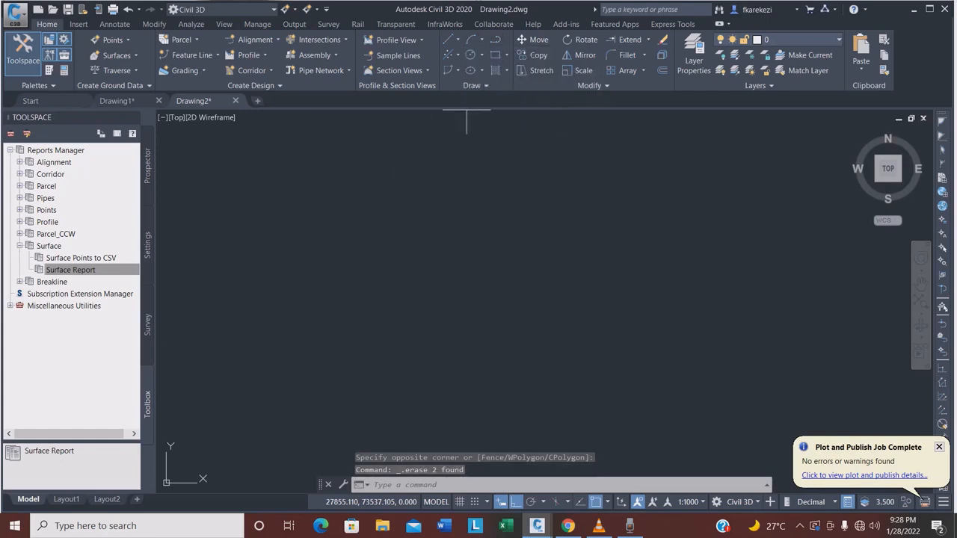
click(308, 311)
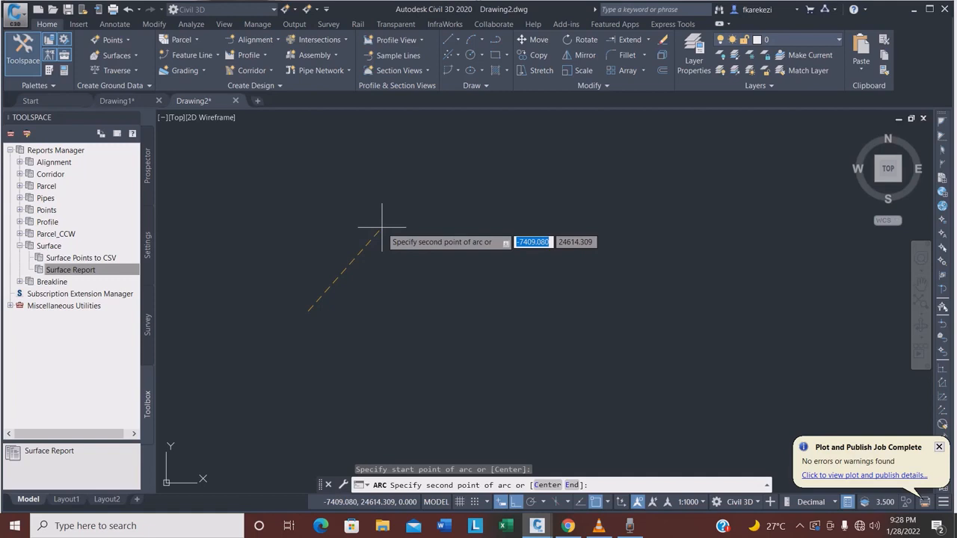
click(477, 217)
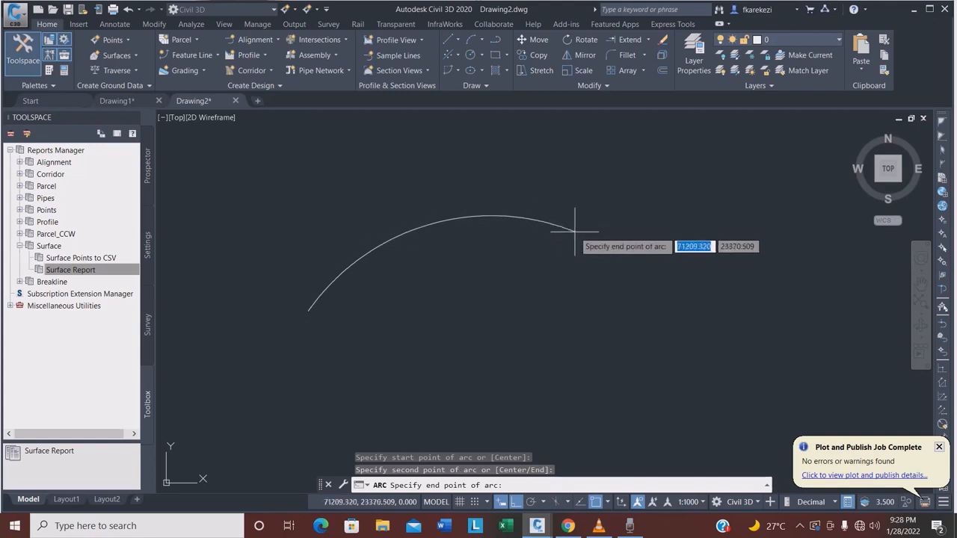
click(588, 235)
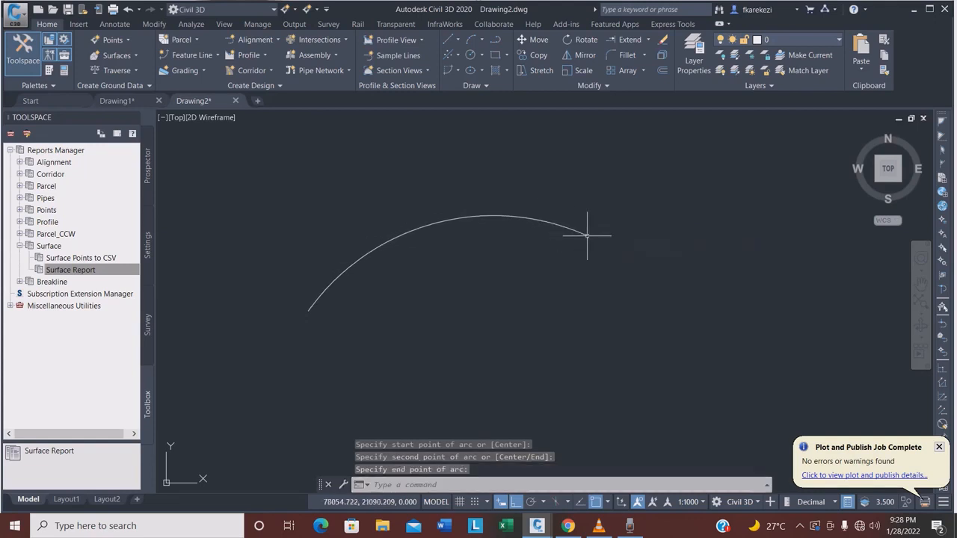
Step: Erase the 3-Point arc that spans the middle of the drawing
click(577, 277)
click(404, 185)
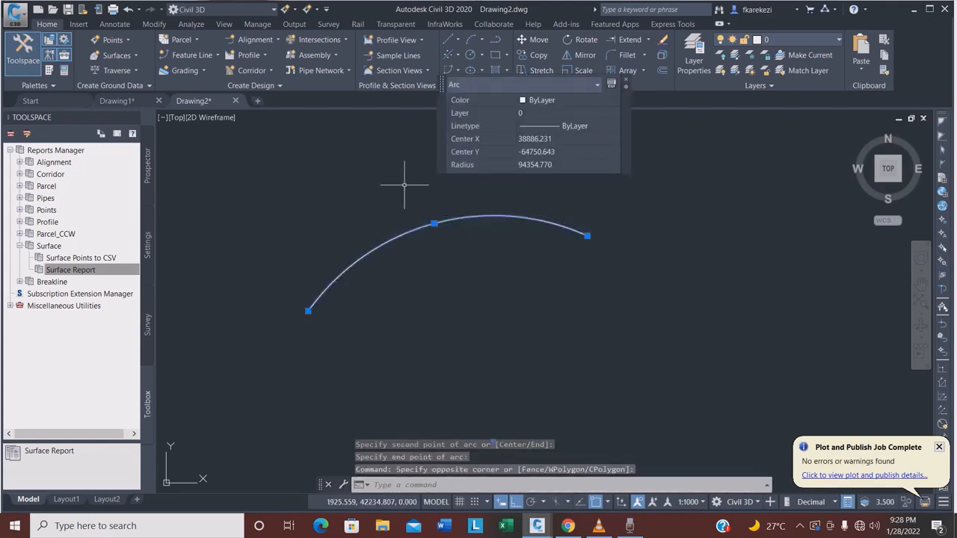
key(Delete)
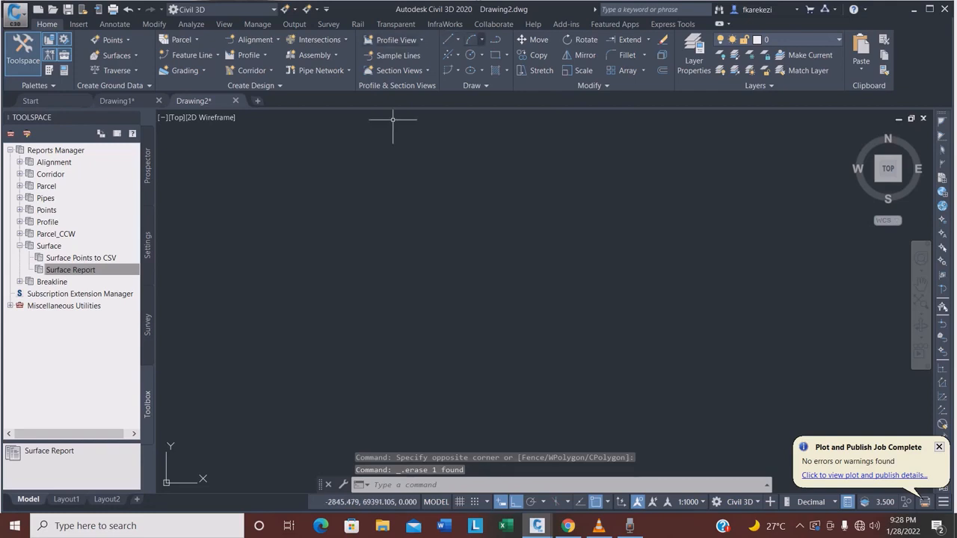
Step: Draw a large Start, Center, End arc running below its centre, turning Ortho off before picking the end point at the upper right
click(482, 39)
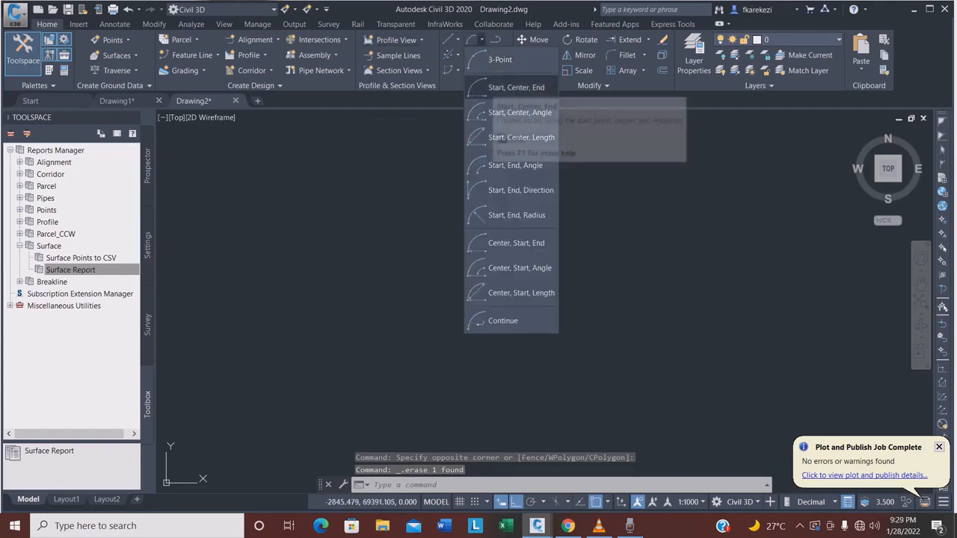
click(516, 87)
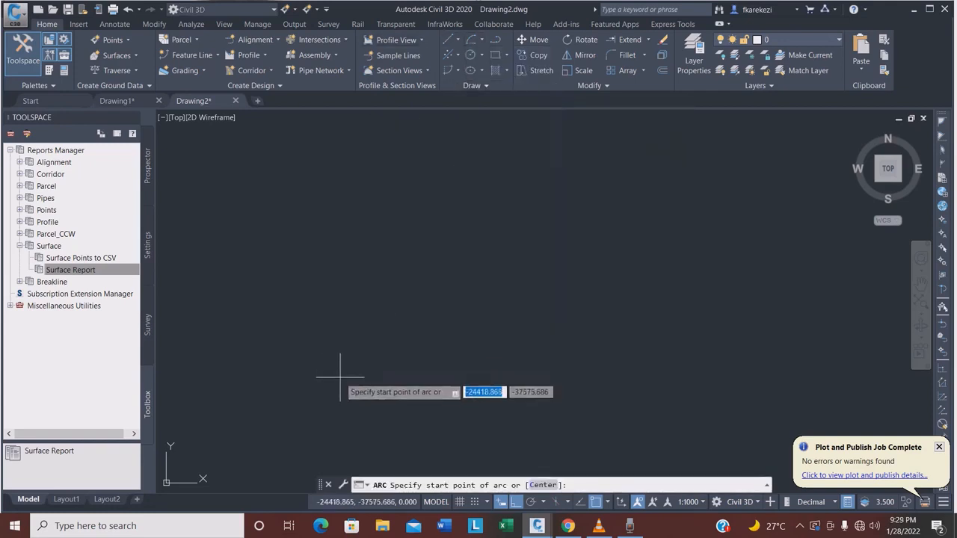
click(346, 337)
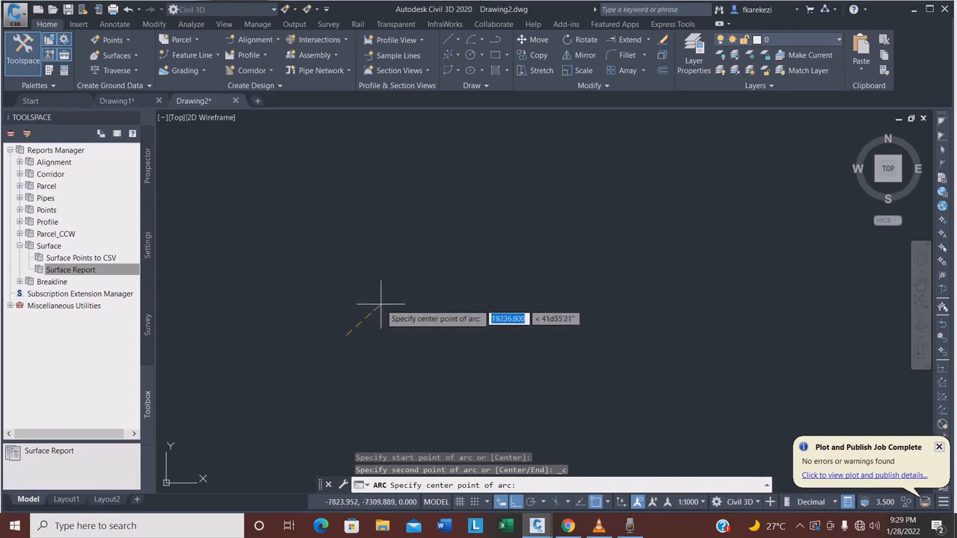
click(489, 345)
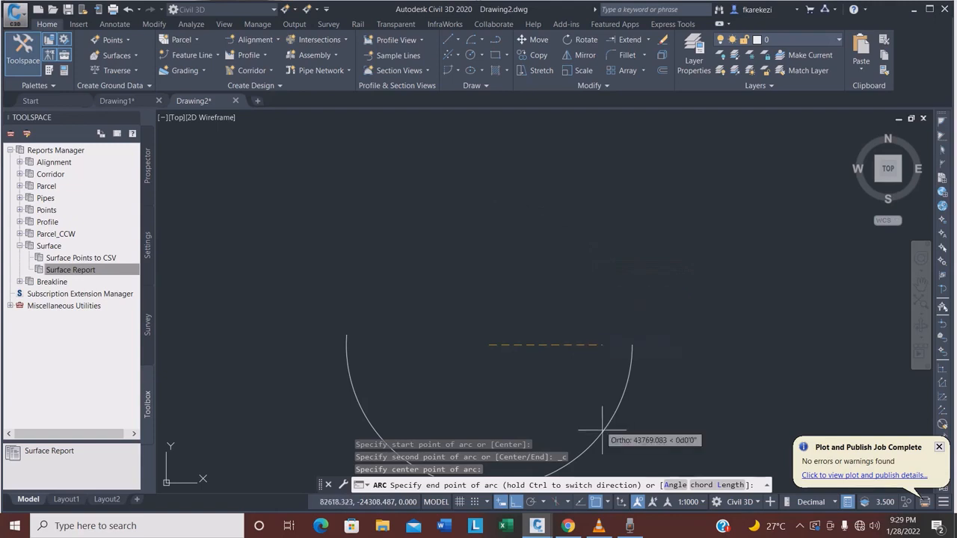
click(516, 501)
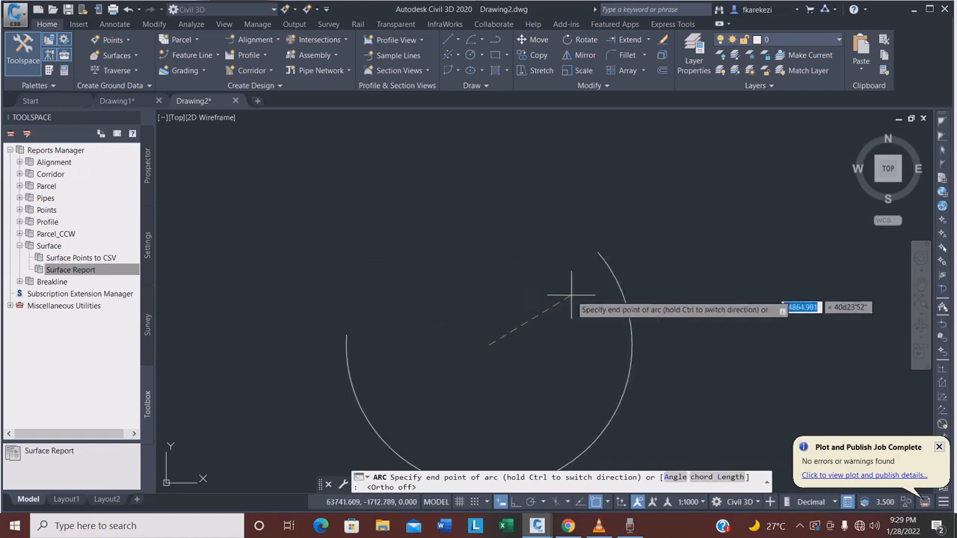
click(606, 270)
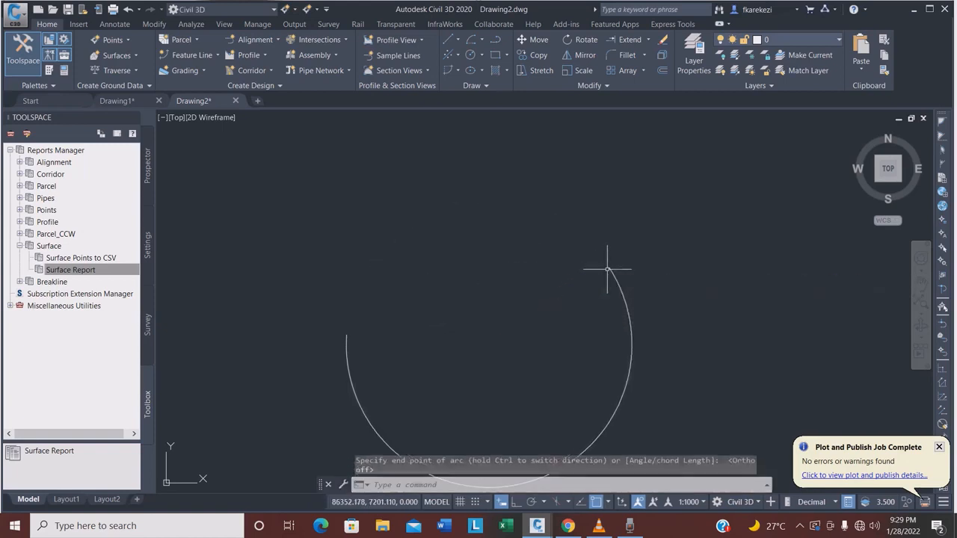
scroll(569, 254, down, 4)
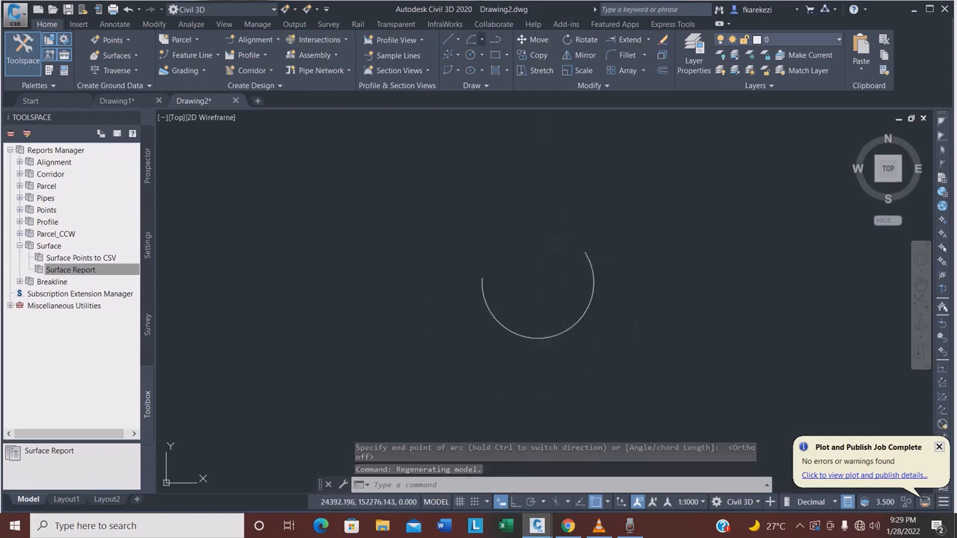
Step: Draw a large Start, Center, Angle arc to the right of the existing arc, bulging toward it
click(481, 40)
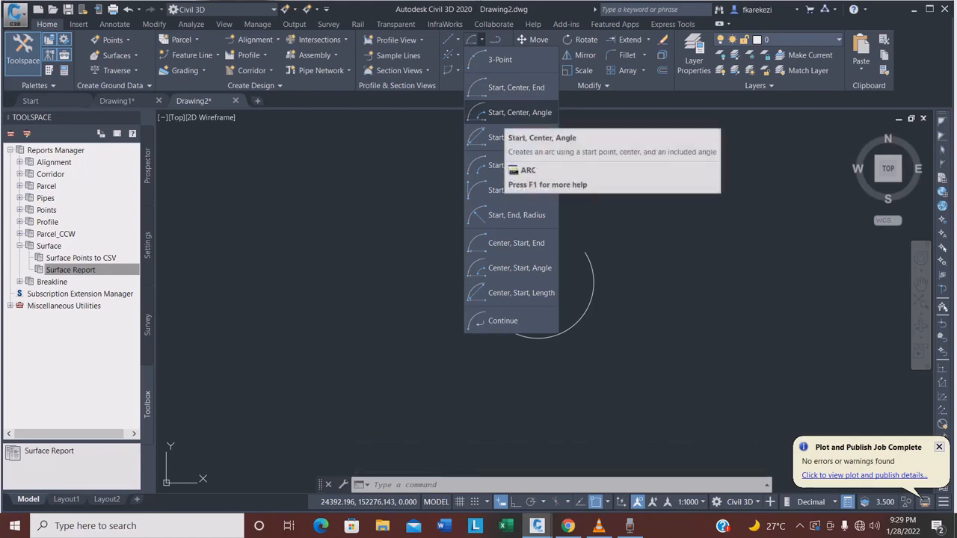
click(516, 112)
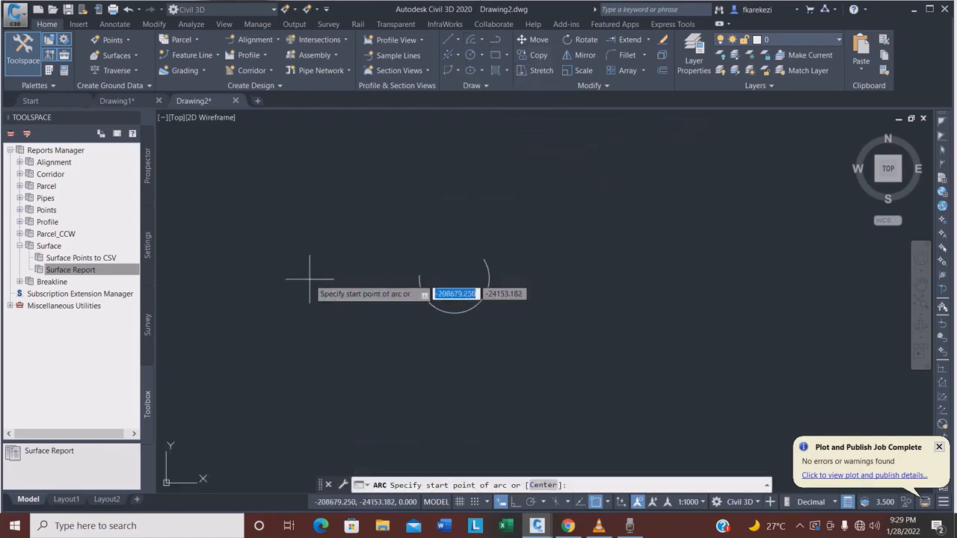
click(540, 202)
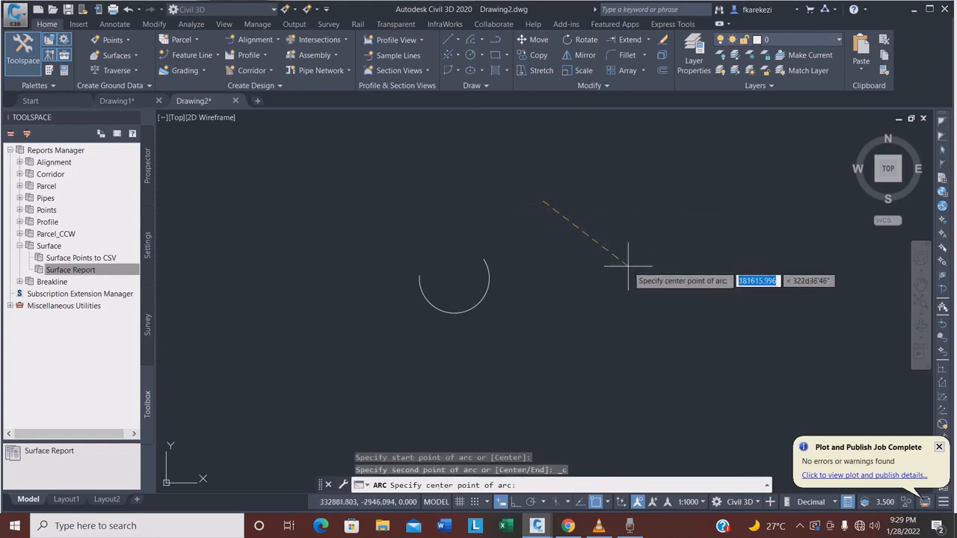
click(647, 317)
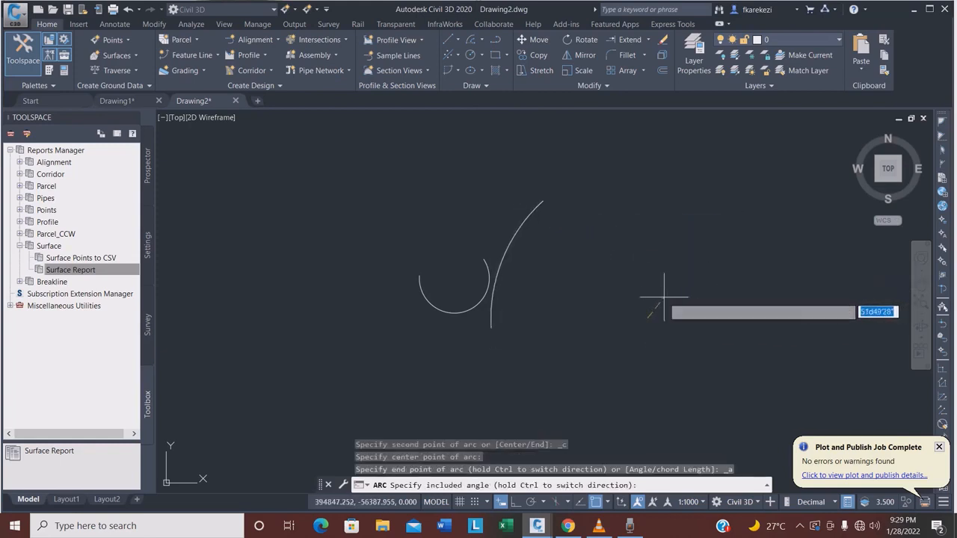
key(Return)
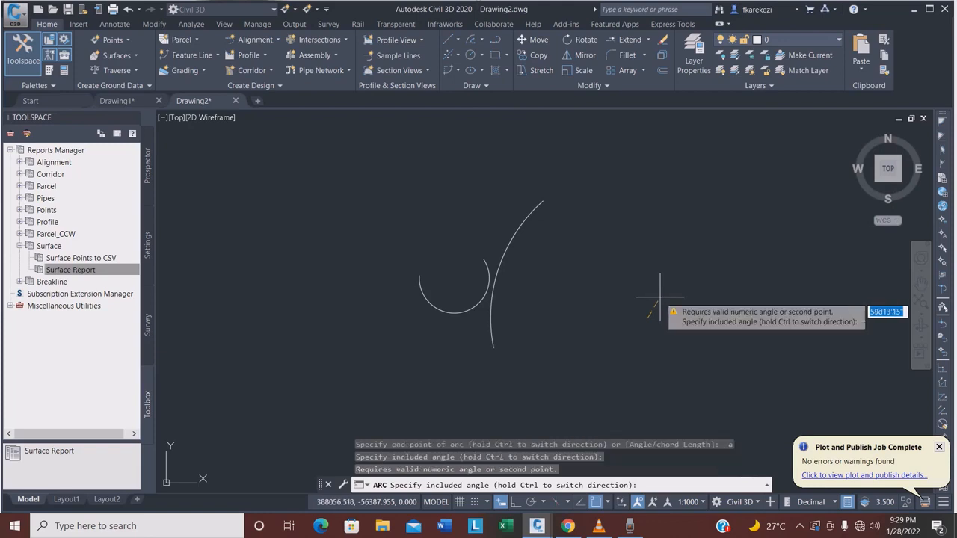
key(Return)
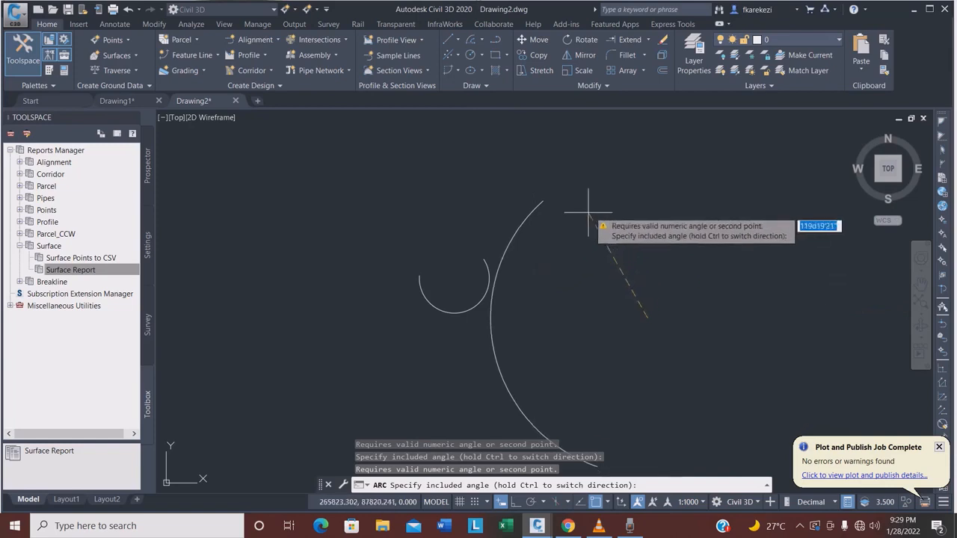
key(Escape)
Step: Erase both arcs from the drawing with a crossing selection
scroll(529, 255, down, 3)
scroll(539, 269, up, 2)
click(562, 293)
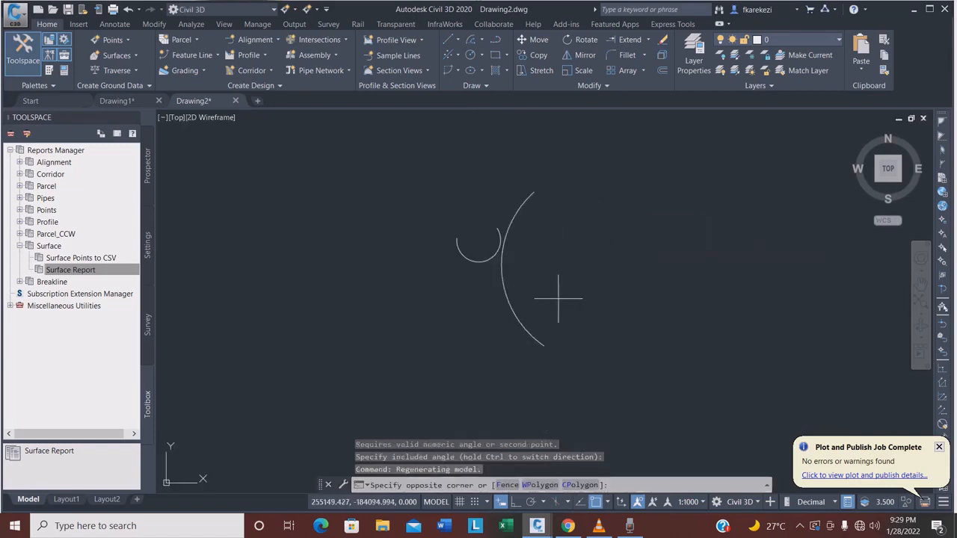
click(433, 213)
key(Delete)
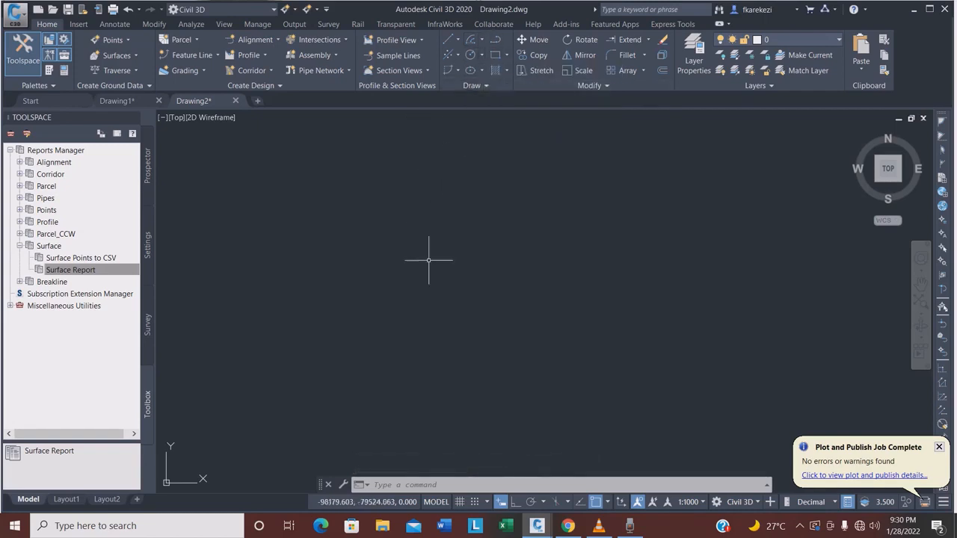
Step: Draw a circle in the middle of the drawing using the Diameter option with a diameter of 5000
text(c)
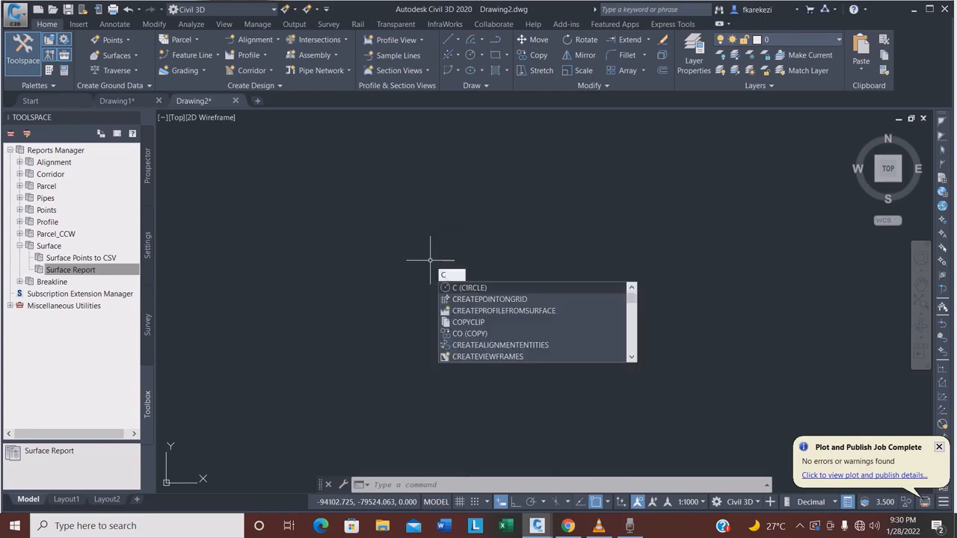
key(Return)
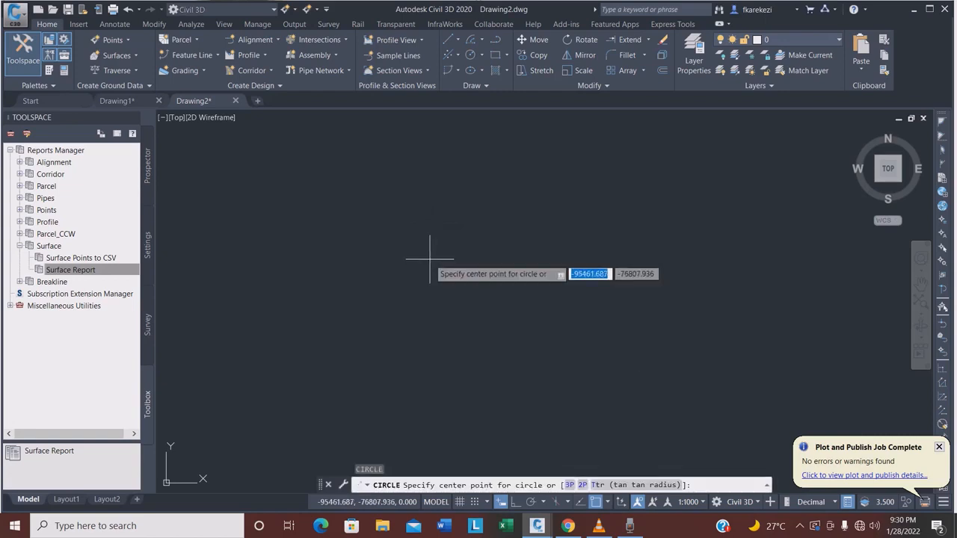
click(428, 260)
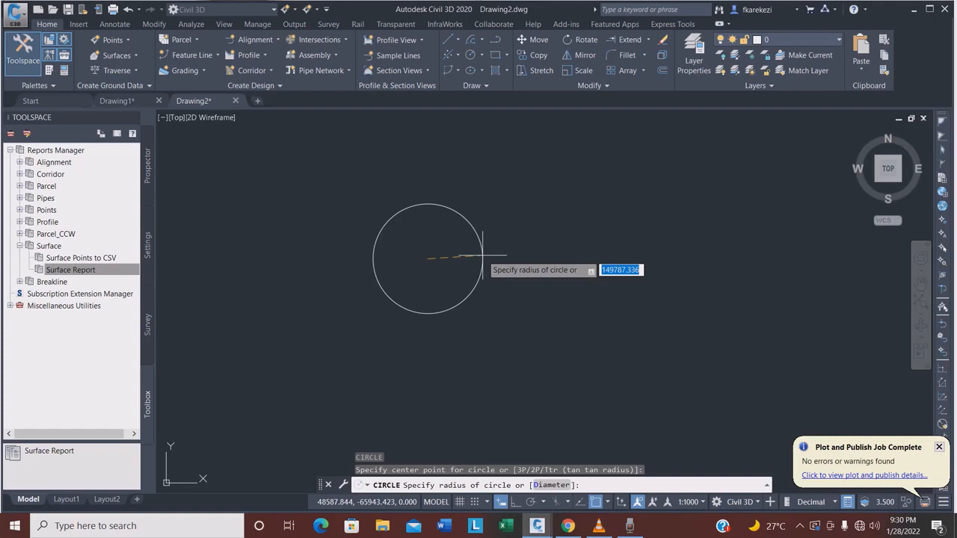
key(Down)
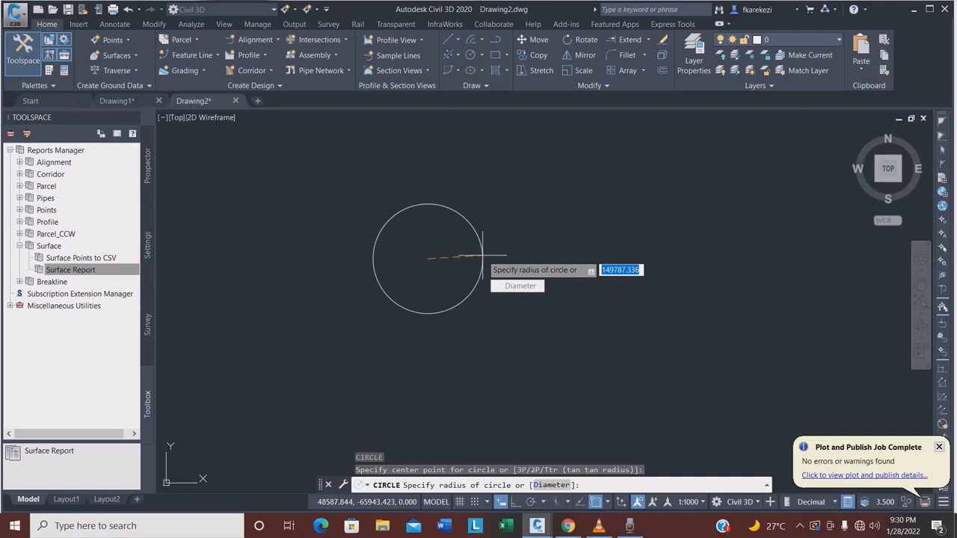
key(Return)
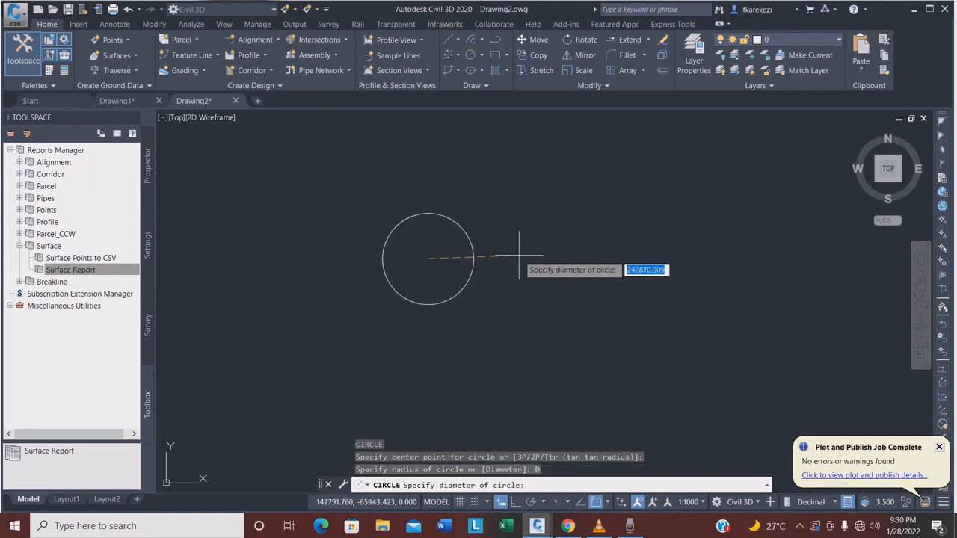
text(5)
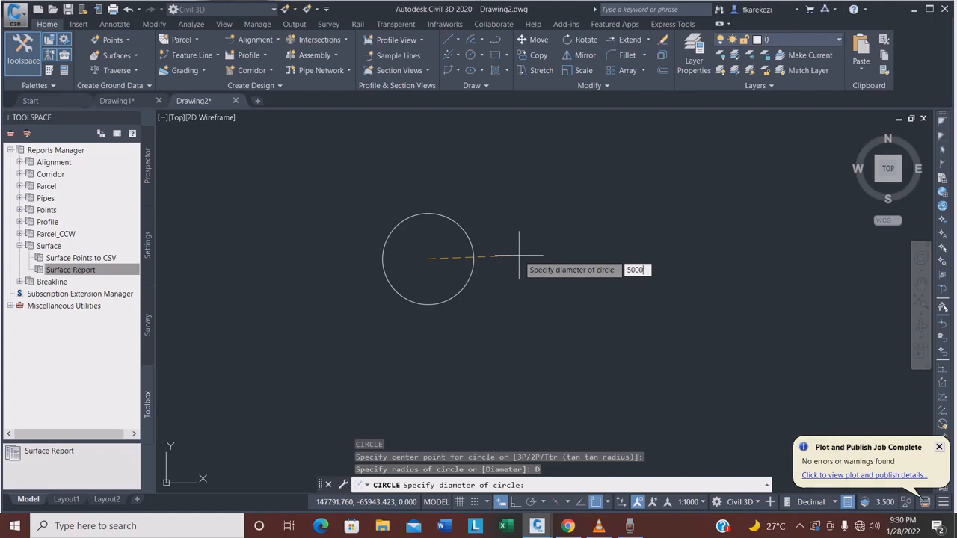
text(000)
key(Return)
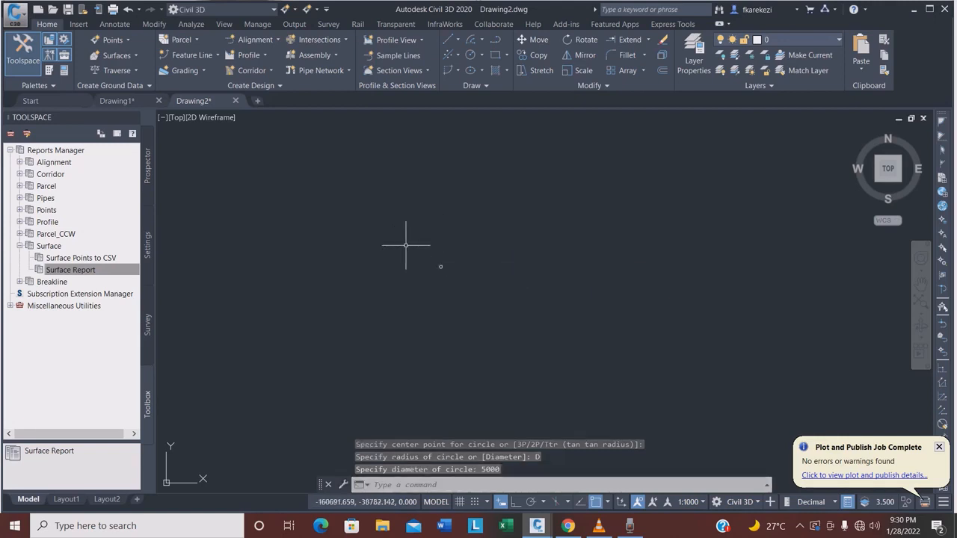
Step: Add a center mark to the 5000-diameter circle
scroll(479, 276, up, 15)
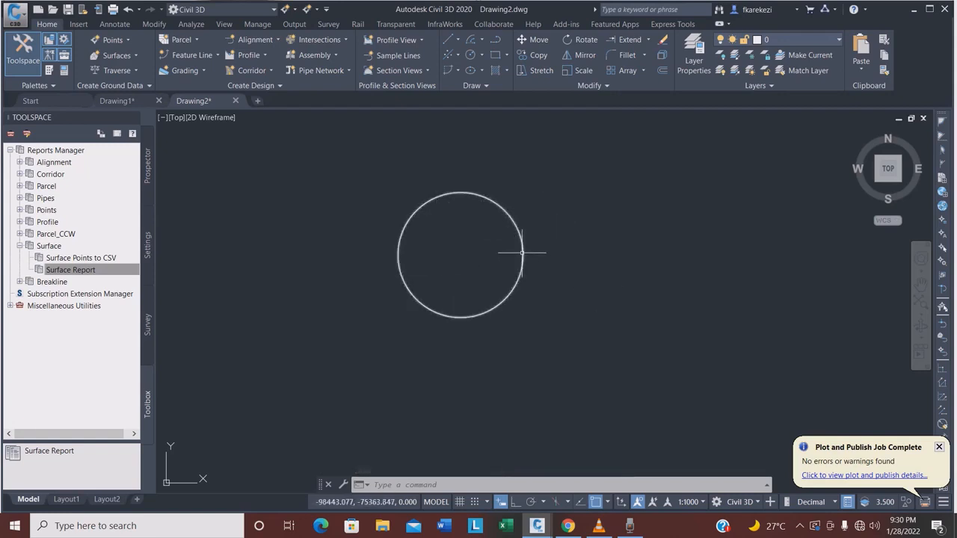
mouse_move(522, 253)
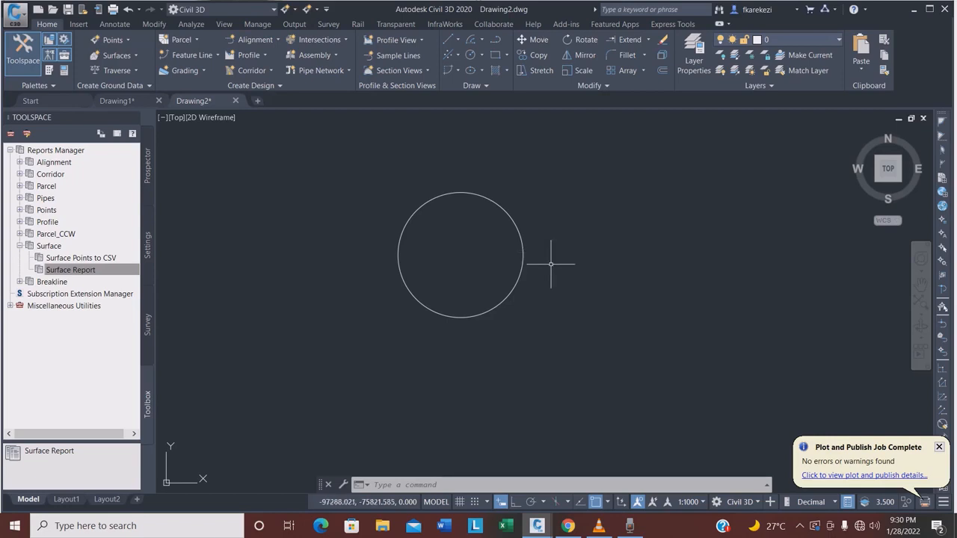
click(114, 24)
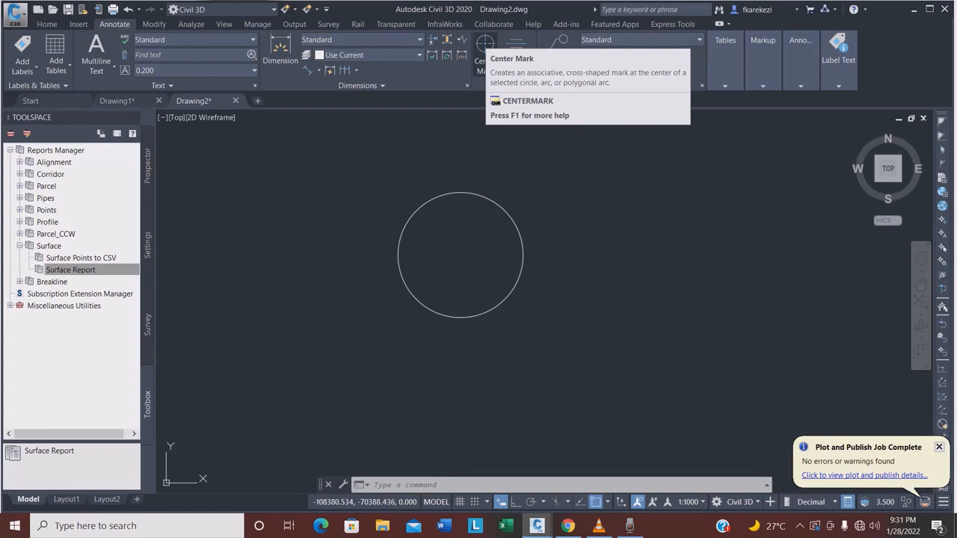
click(484, 45)
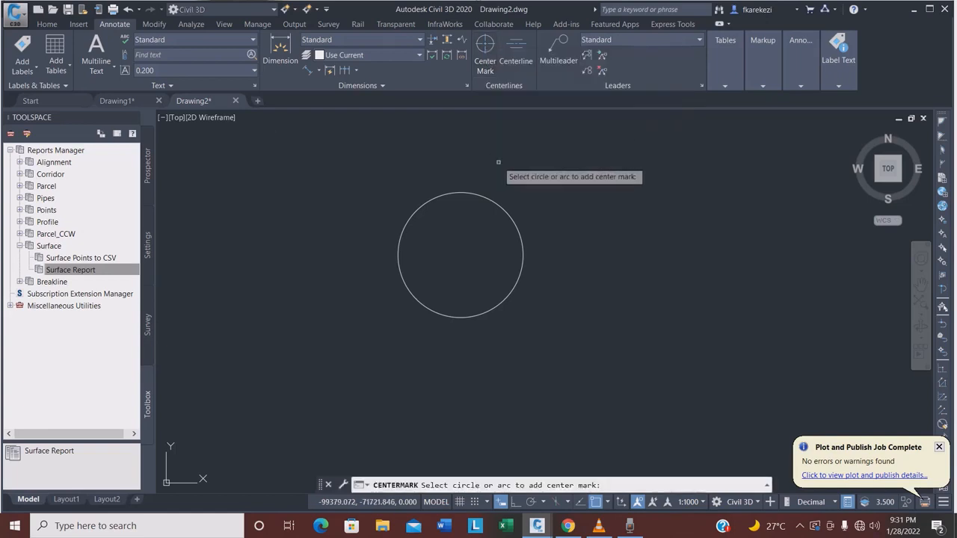
click(518, 223)
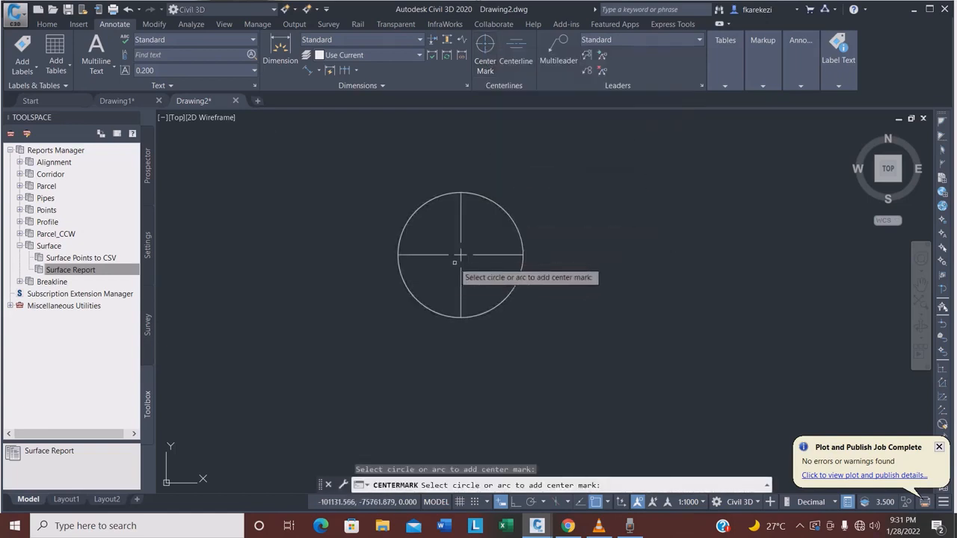
scroll(460, 256, up, 3)
scroll(505, 266, down, 2)
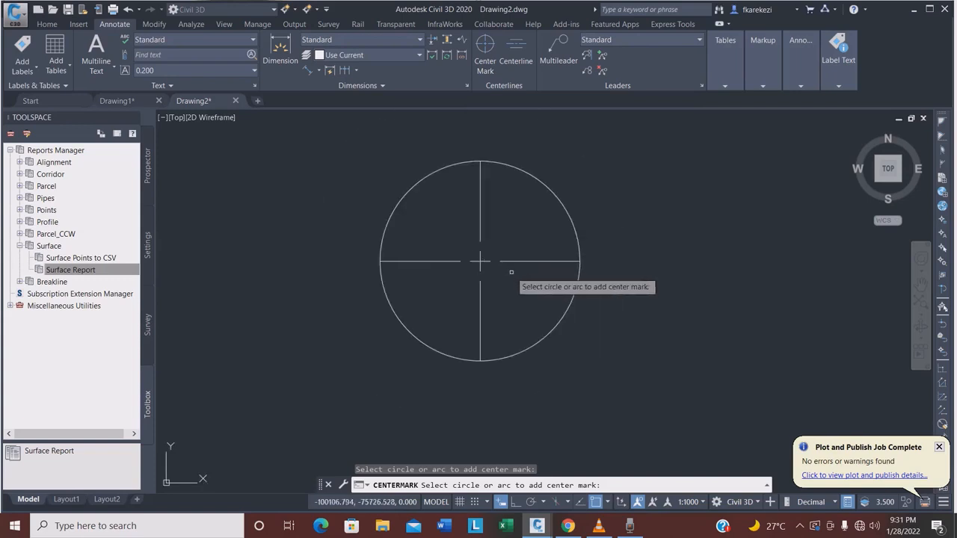
key(Return)
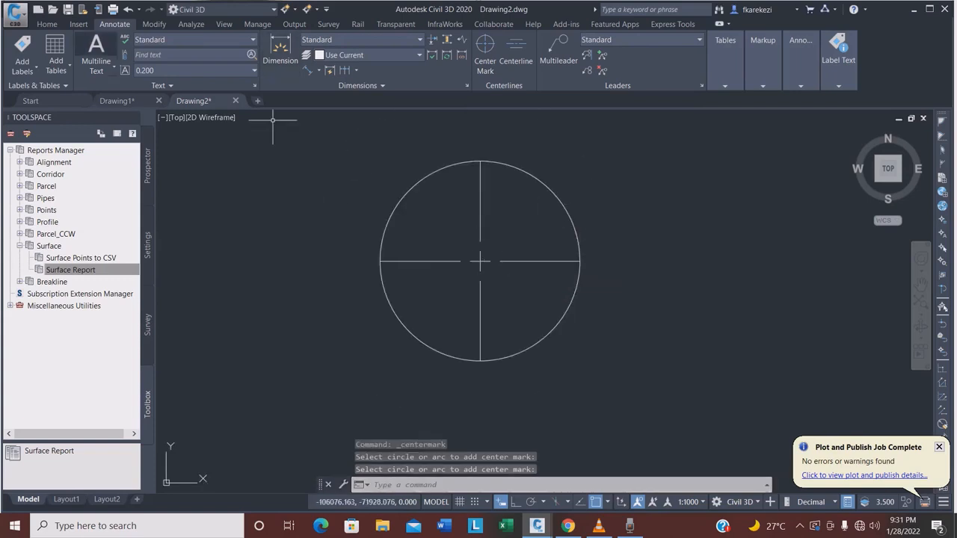
click(47, 24)
click(495, 39)
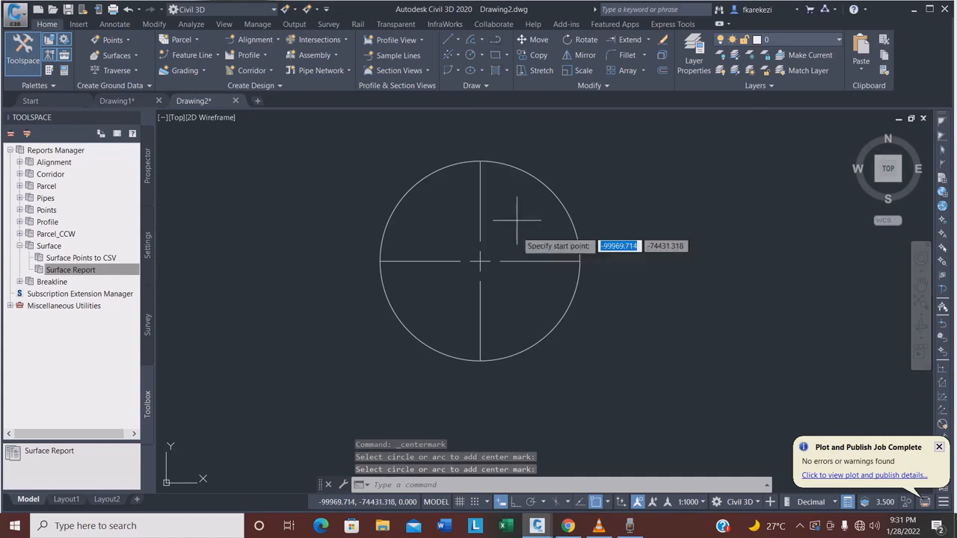
click(579, 261)
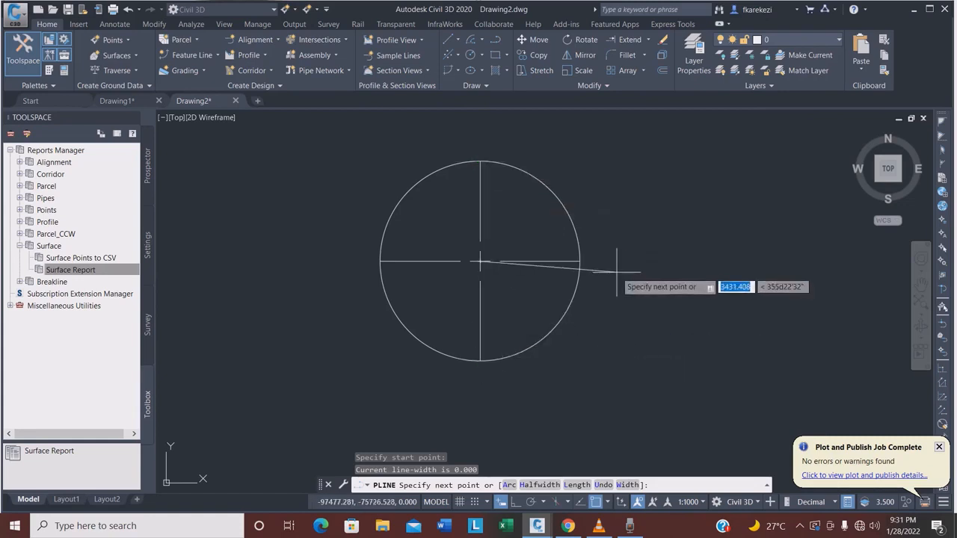
key(Escape)
Step: Draw a nearly horizontal single-segment polyline about 12900 units long below and to the right of the circle
scroll(384, 212, down, 4)
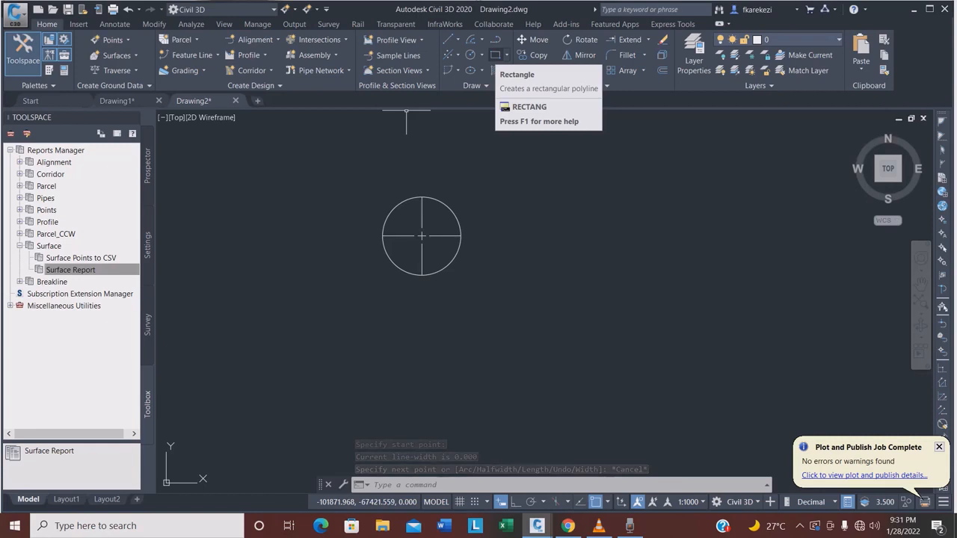
click(482, 55)
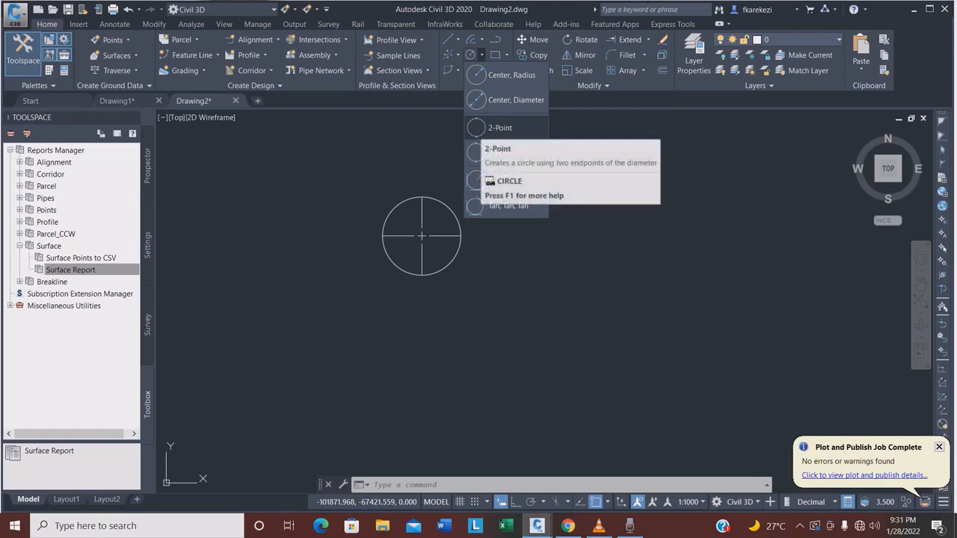
click(495, 40)
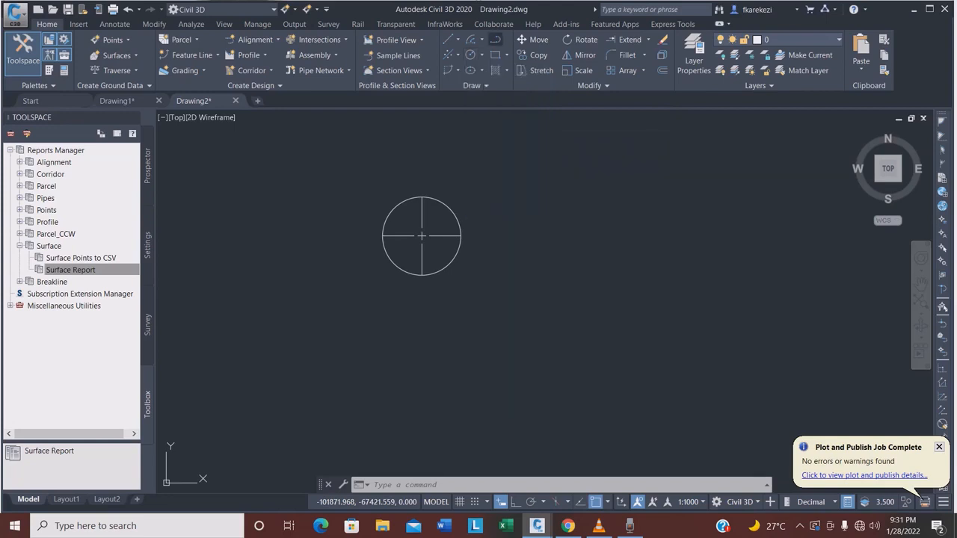
click(487, 301)
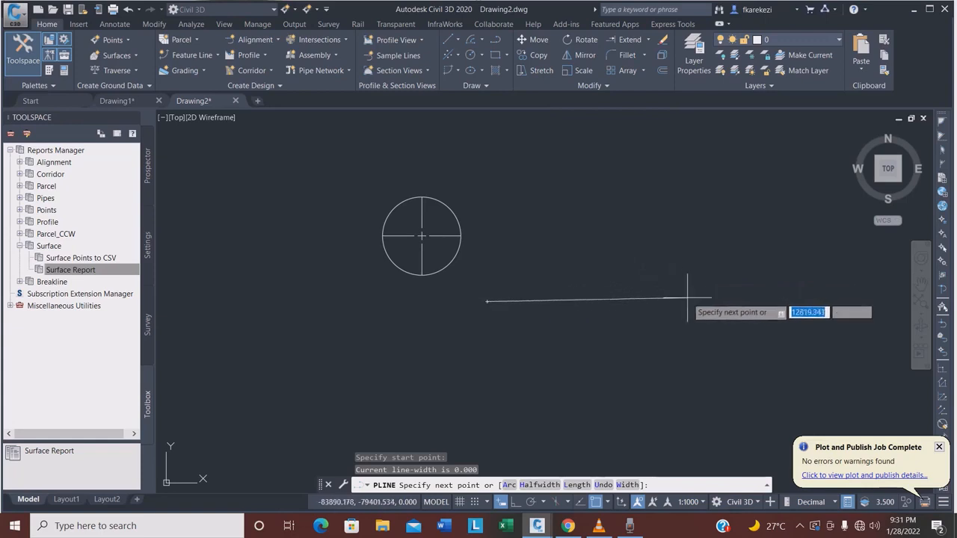
click(690, 297)
key(Return)
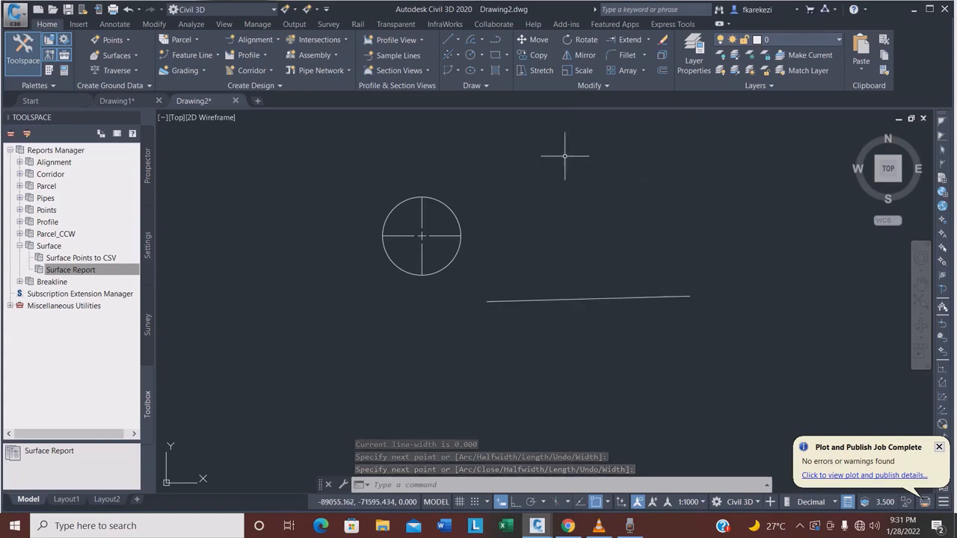
Step: Draw a 2-Point circle using the two endpoints of the nearly horizontal polyline as its diameter
click(482, 55)
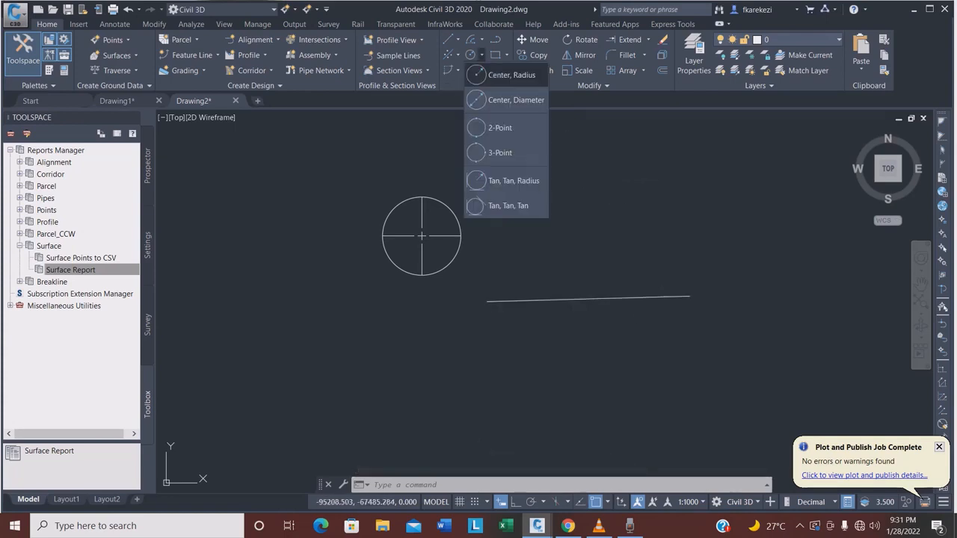
click(495, 128)
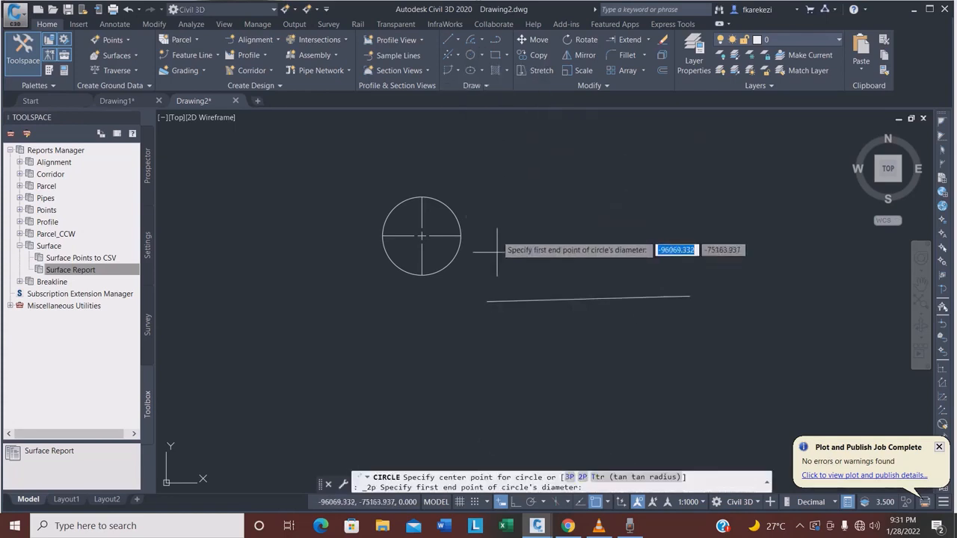
click(487, 301)
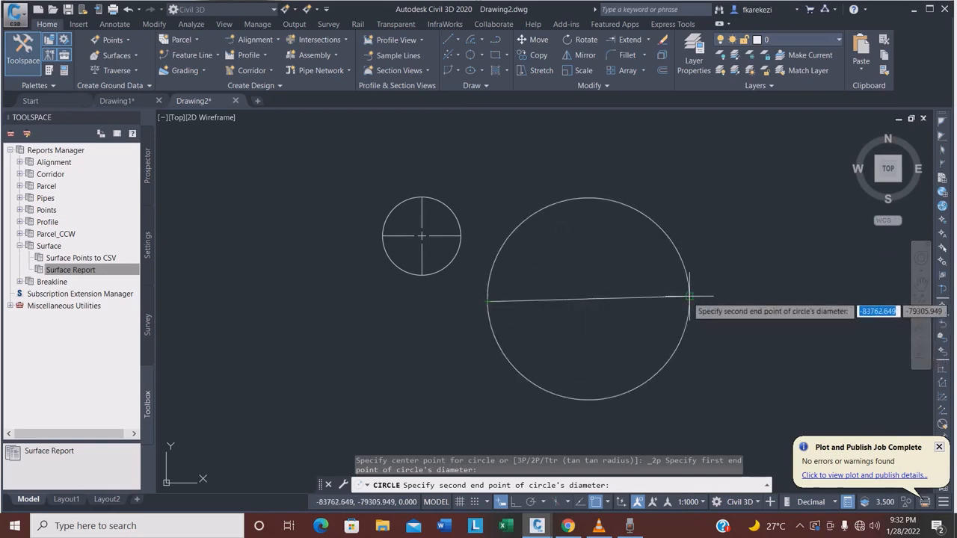
click(689, 297)
Step: Draw an open two-segment polyline shaped like an inverted V in the empty space right of the two circles
scroll(573, 273, down, 2)
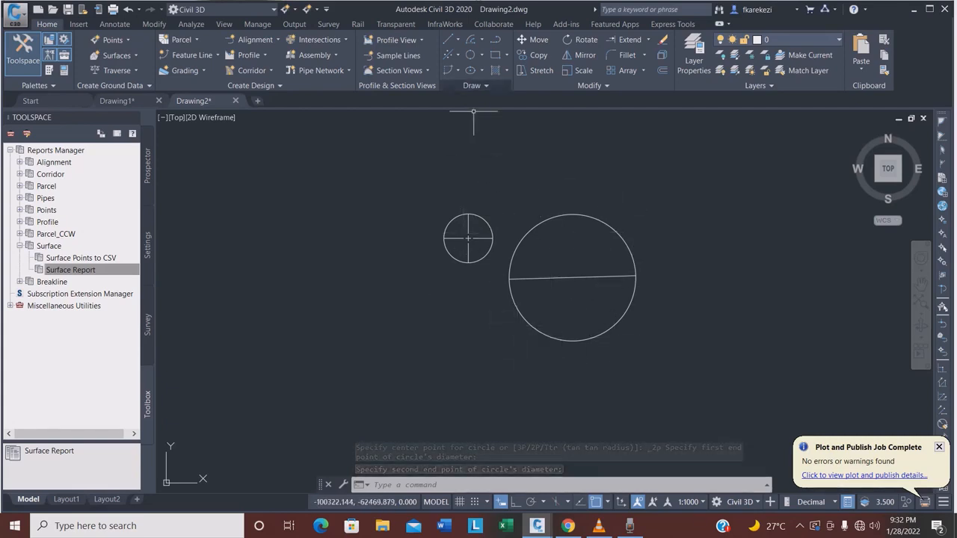
click(482, 55)
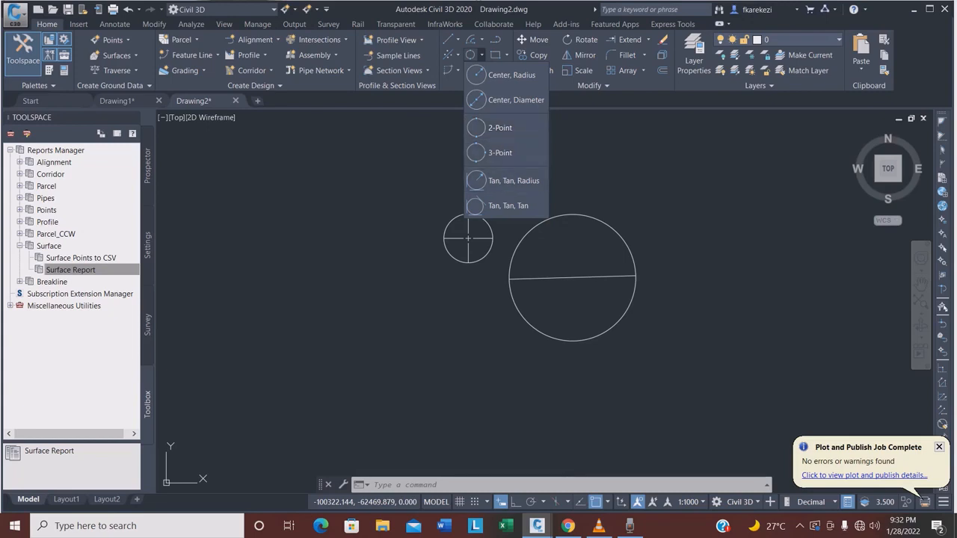
click(495, 40)
scroll(342, 253, down, 2)
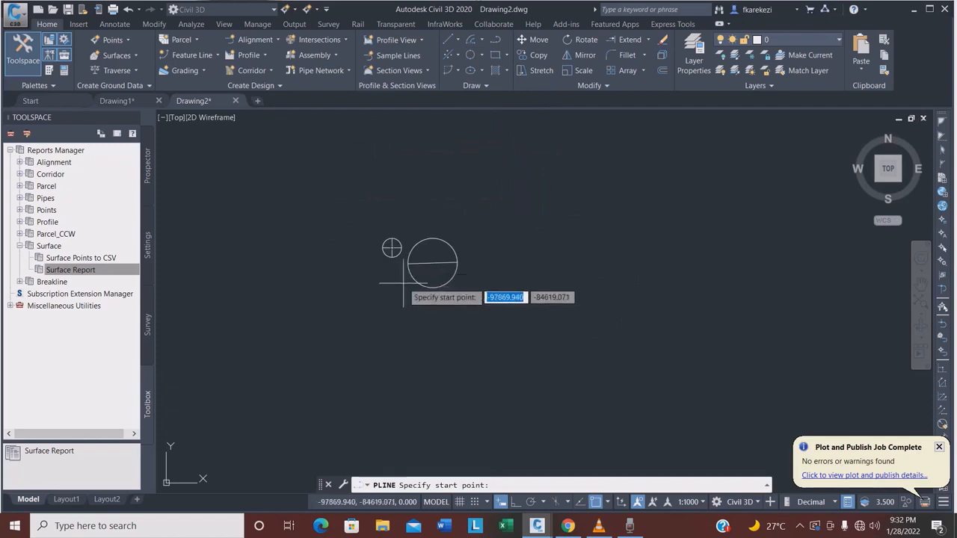
click(523, 309)
click(632, 196)
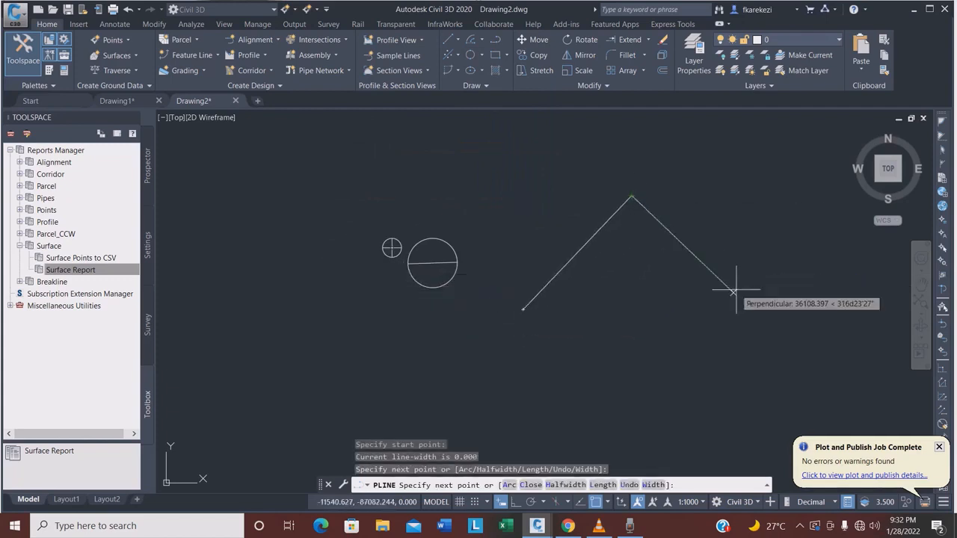
click(763, 305)
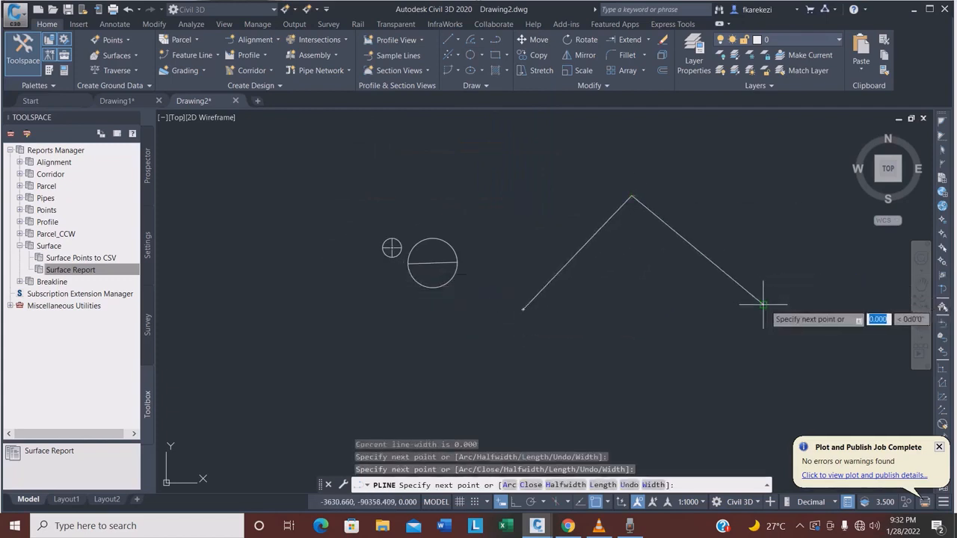
key(Return)
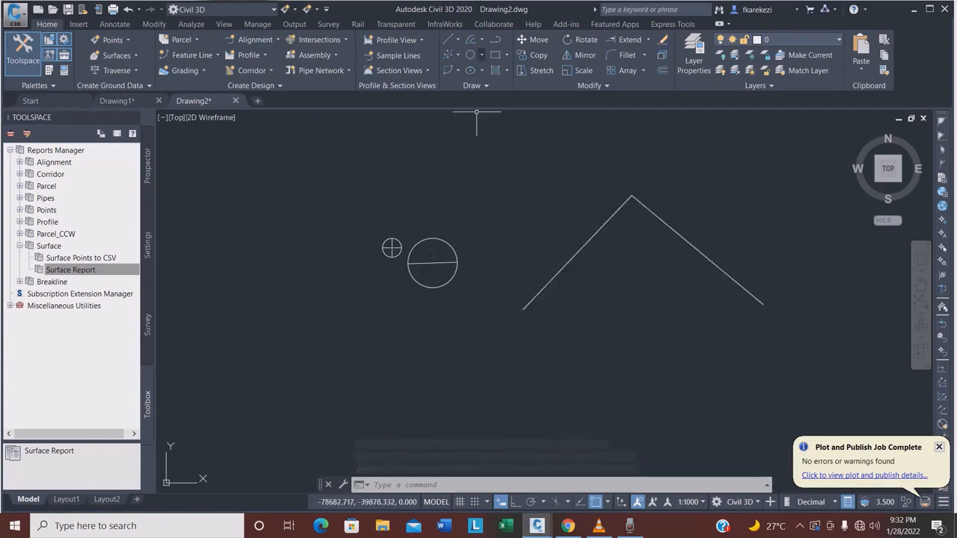
Step: Draw a 3-Point circle through the start point, apex and end point of the inverted-V polyline
click(481, 55)
click(500, 153)
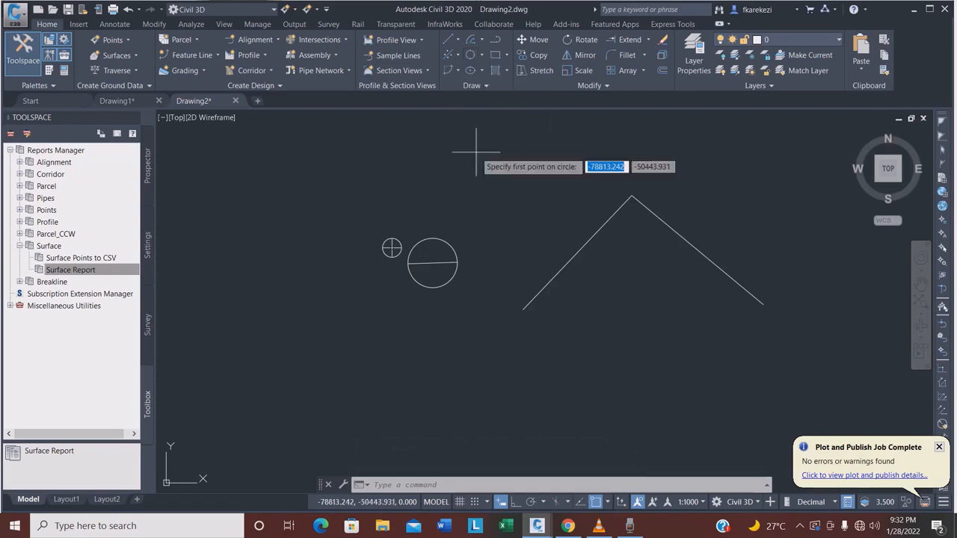
click(523, 312)
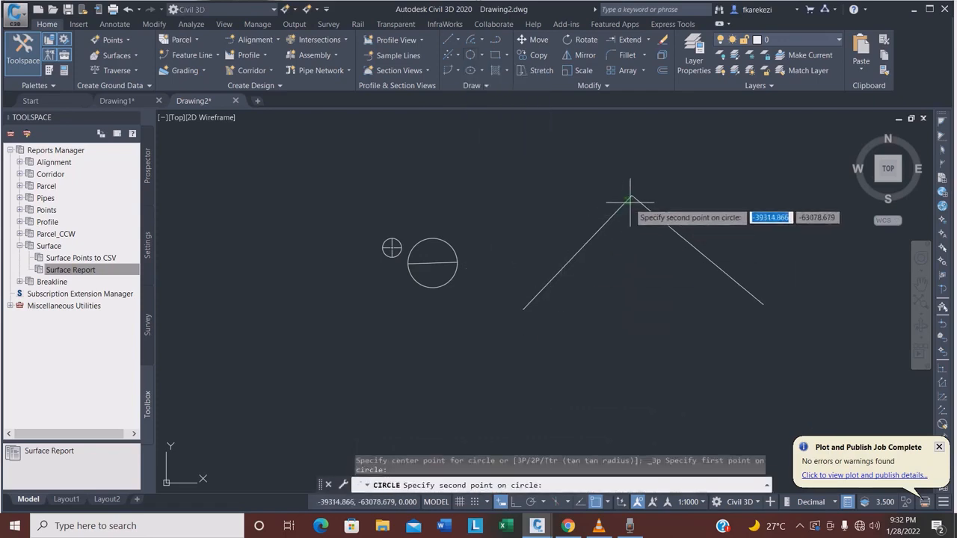
click(632, 197)
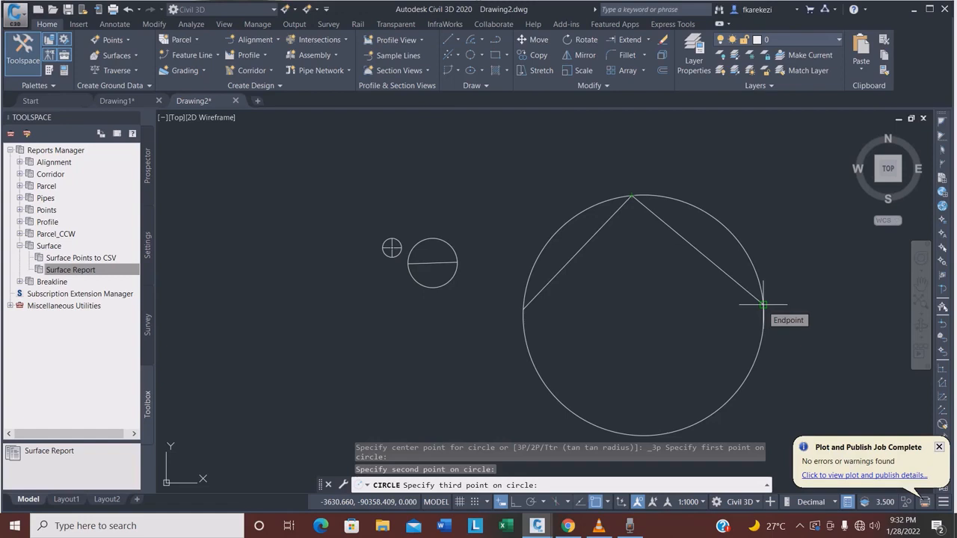
click(763, 304)
scroll(643, 264, down, 1)
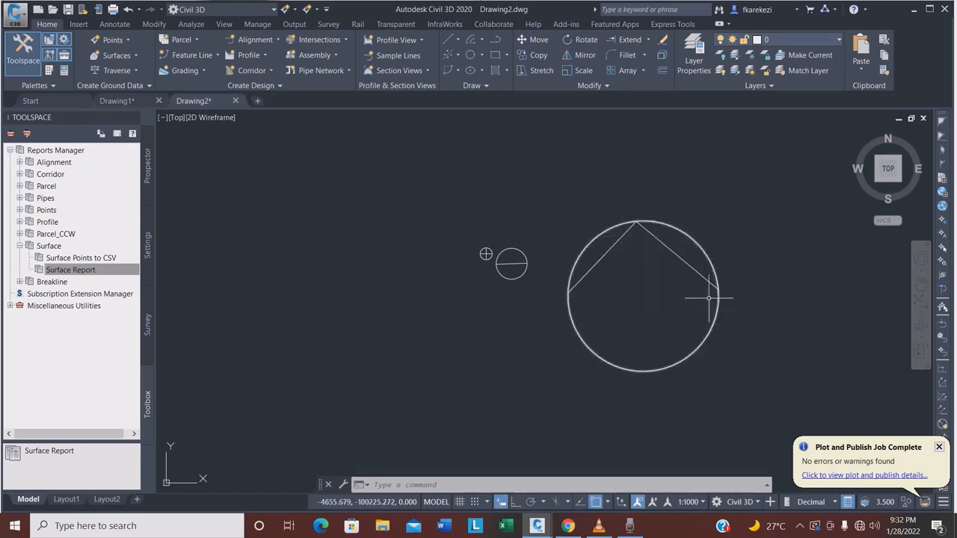
Step: Add a center mark to the large circle drawn around the inverted-V polyline
click(114, 24)
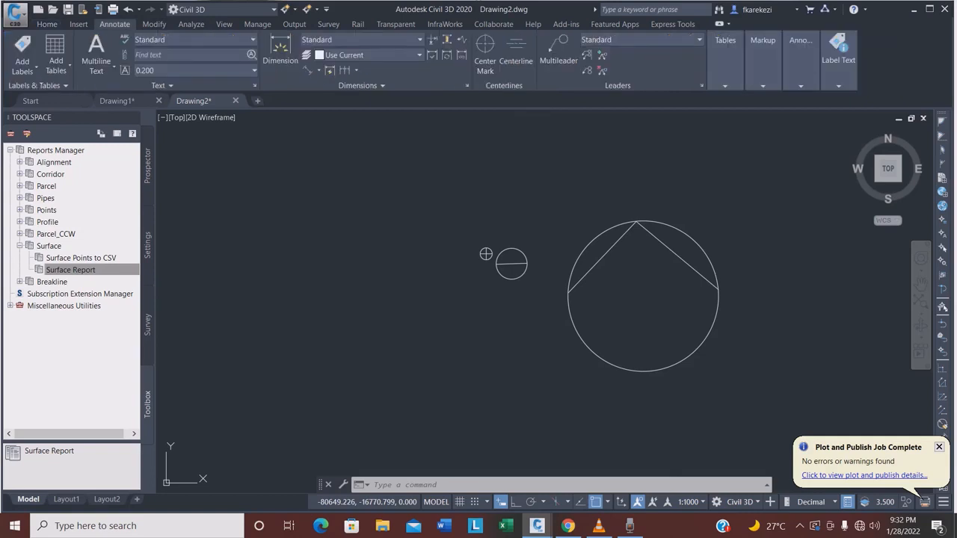
click(486, 46)
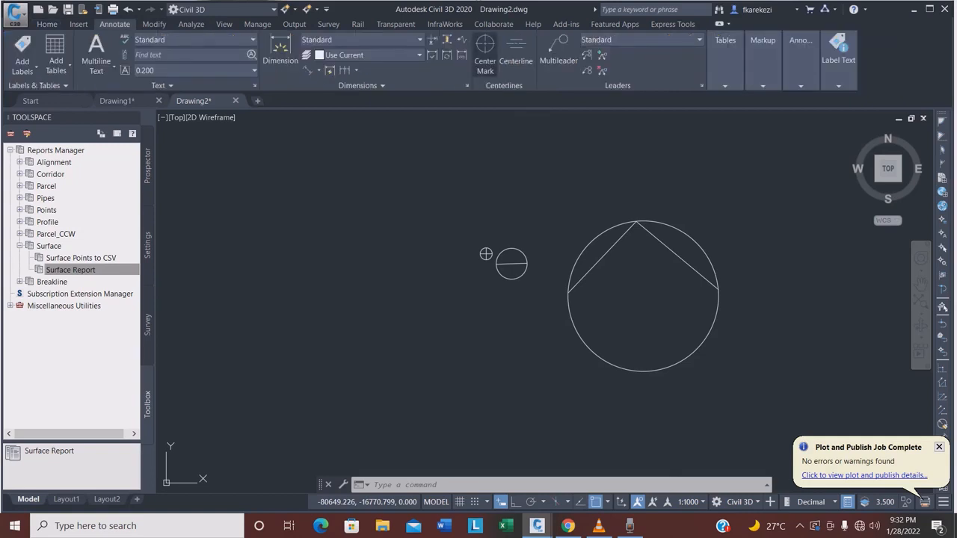
click(698, 244)
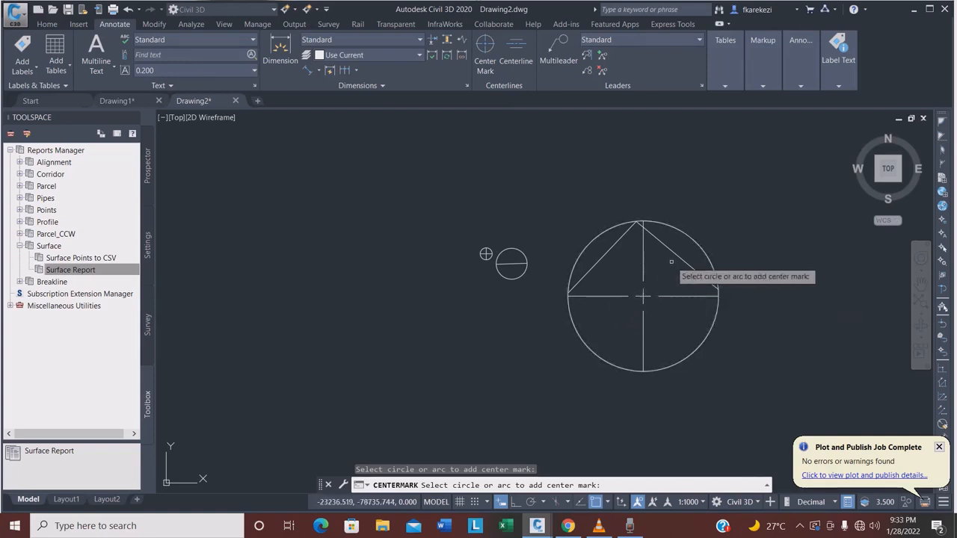
key(Escape)
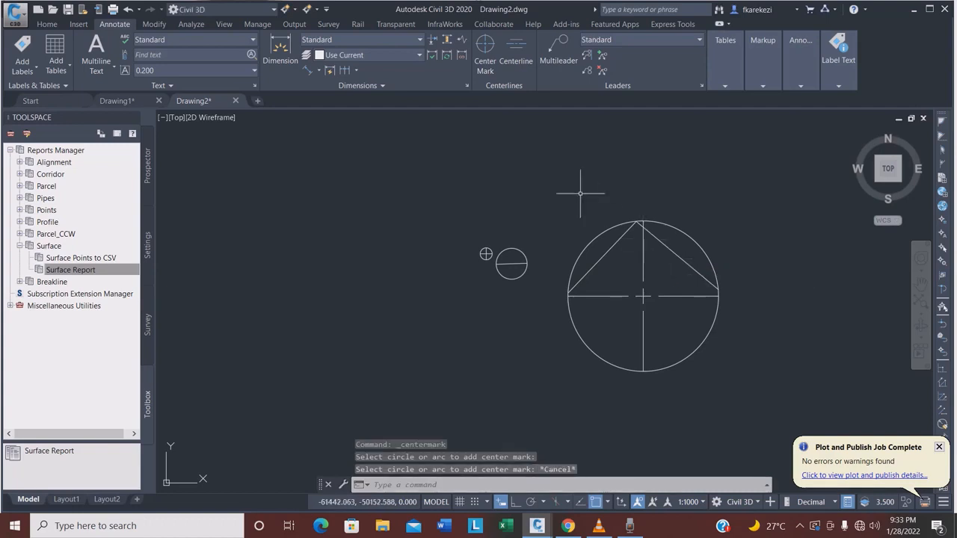
Step: Erase all the circles, polylines and center marks from the drawing
click(730, 380)
click(400, 202)
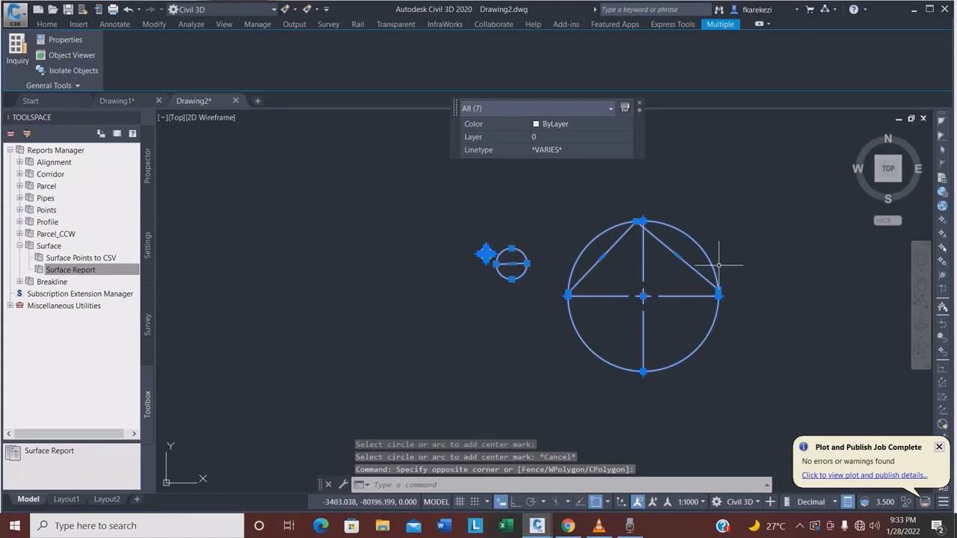
key(Delete)
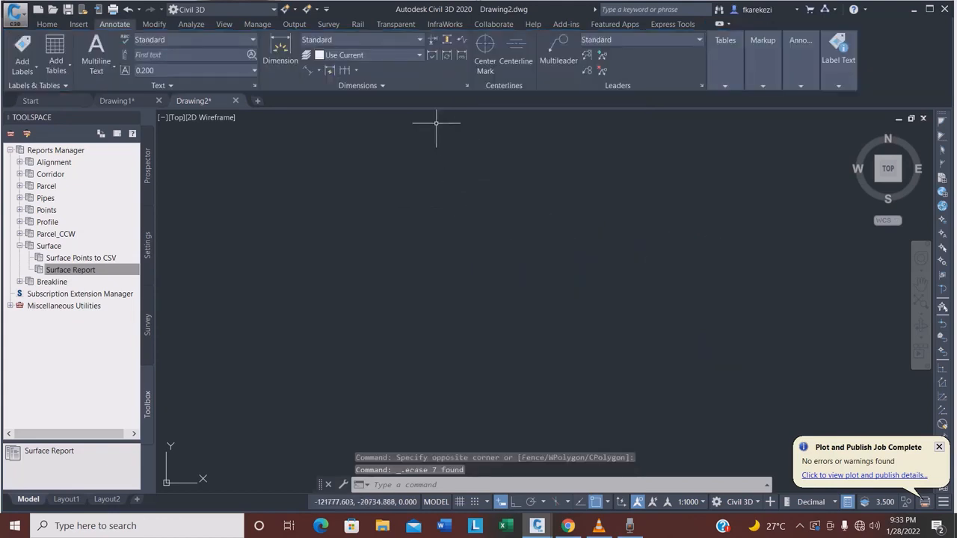
Step: Try to draw a rectangle in the empty drawing by entering only 5000 for its opposite corner
click(47, 24)
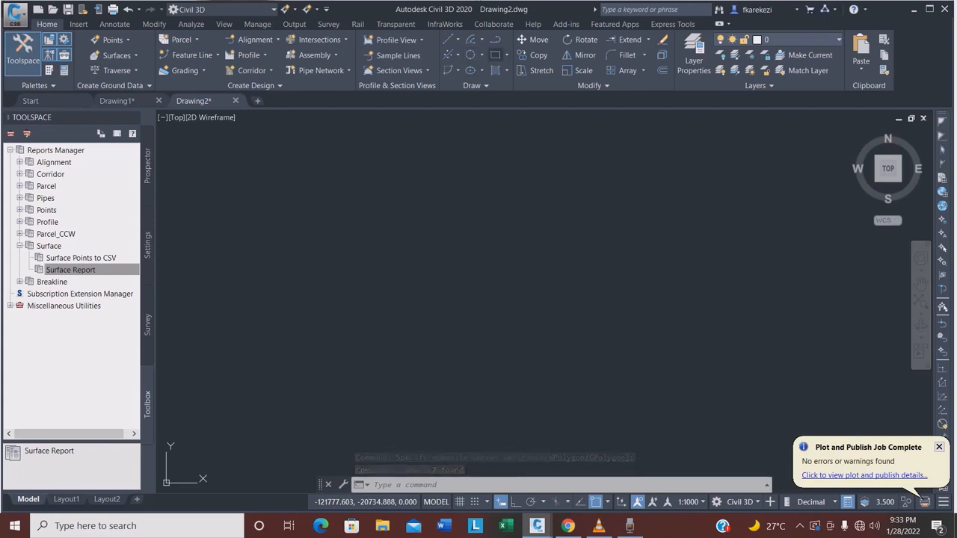
click(506, 55)
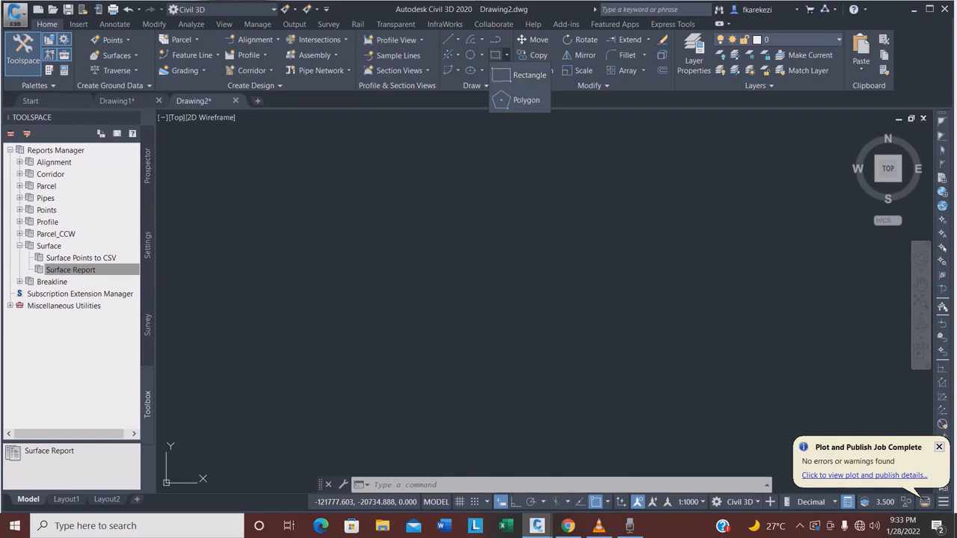
click(506, 55)
click(506, 55)
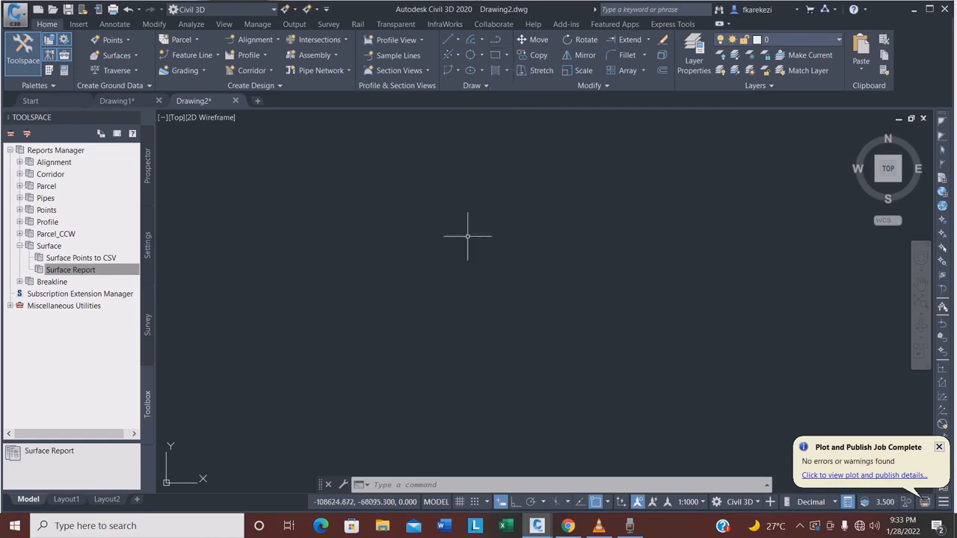
text(REC)
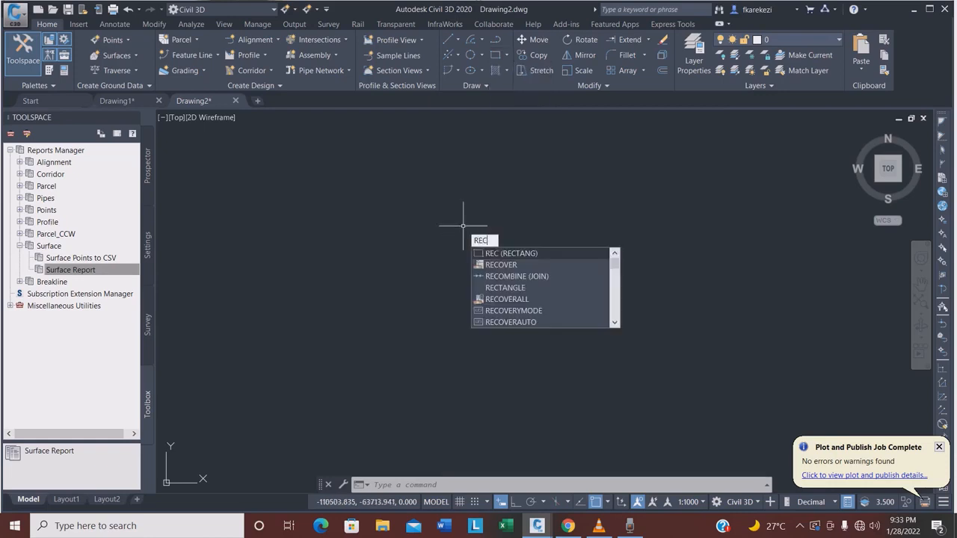
key(Return)
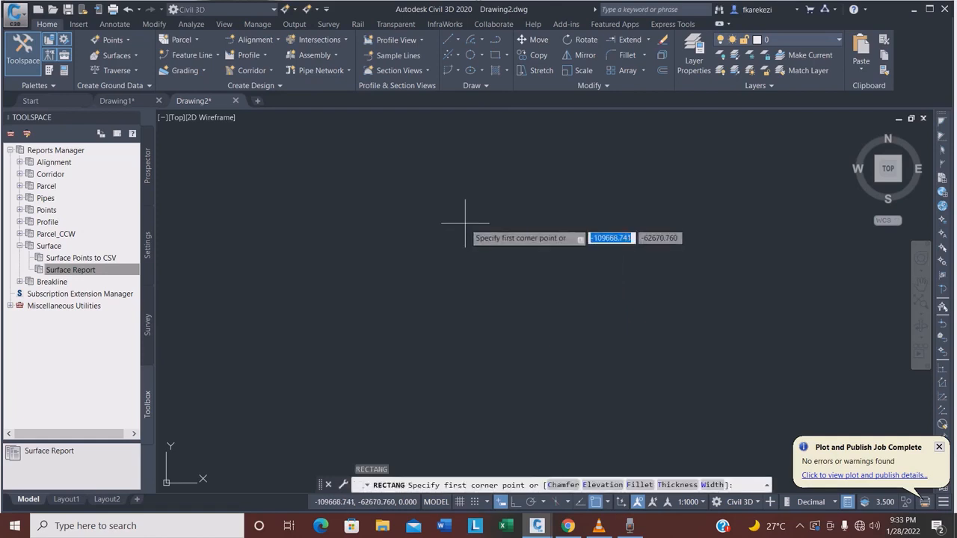
click(381, 352)
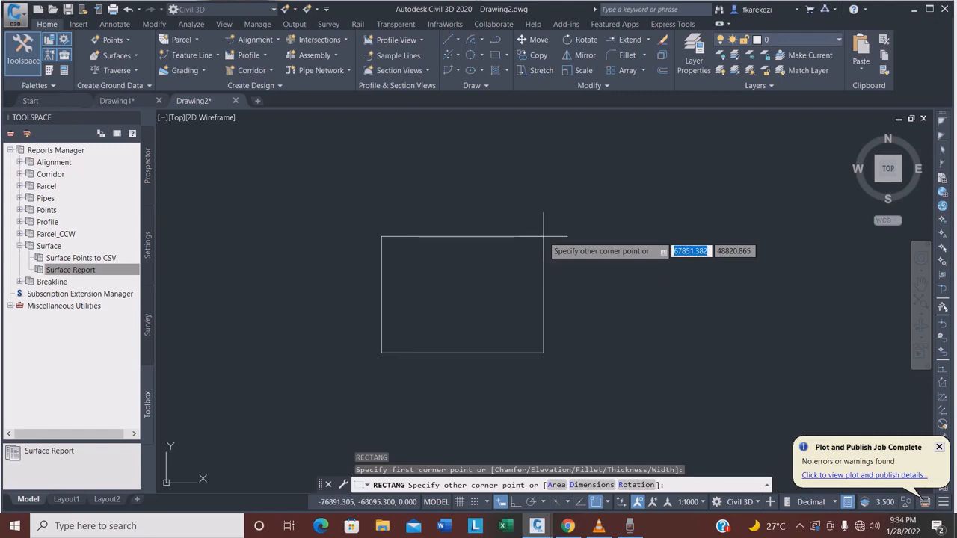
text(5000)
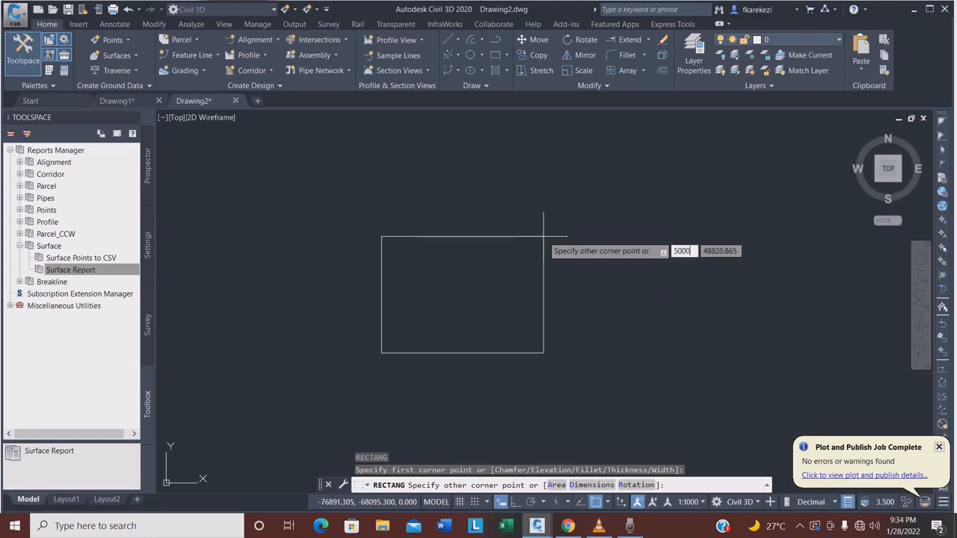
key(Return)
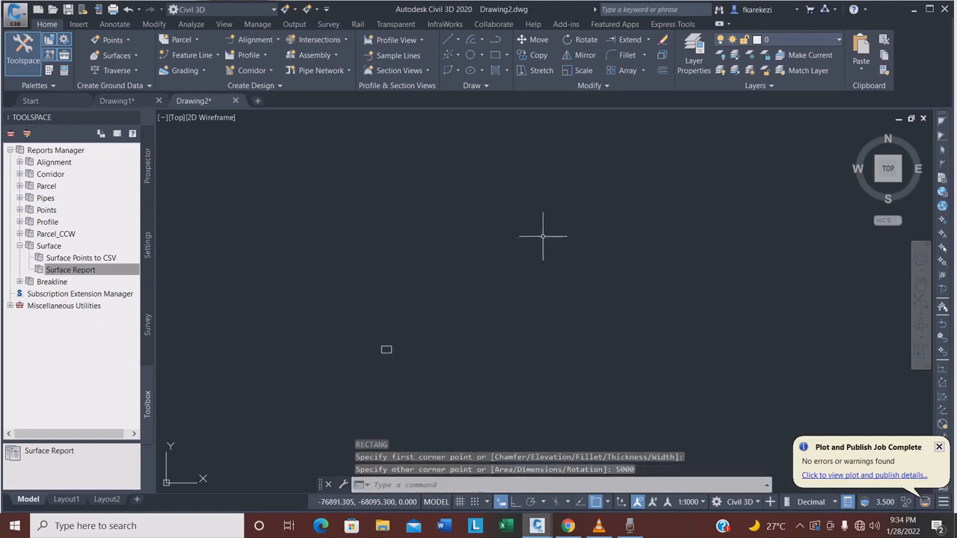
Step: Erase the small rectangle drawn with only the 5000 value
click(425, 393)
click(327, 292)
key(Delete)
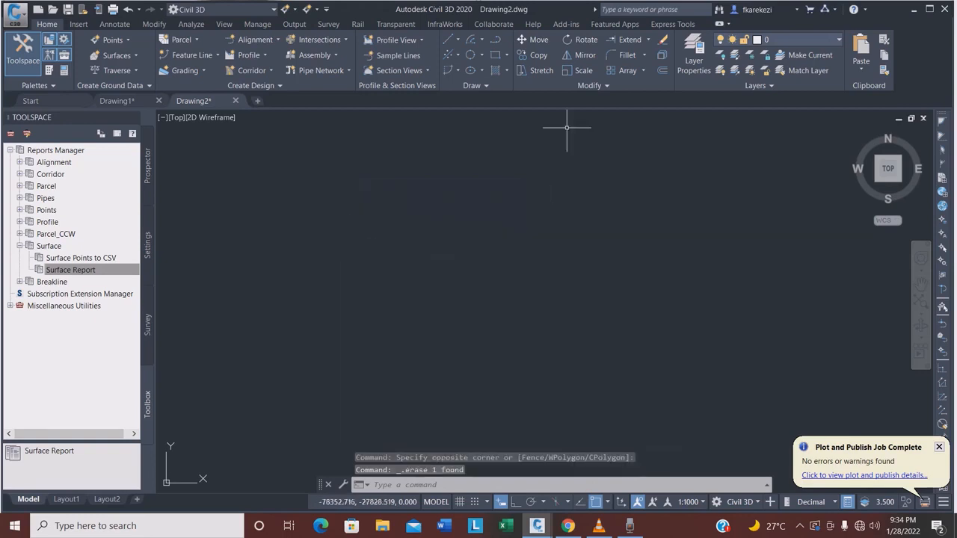
Step: Draw a rectangle 5000 long and 2500 high in the empty drawing area using the RECTANG command
text(rec)
key(Return)
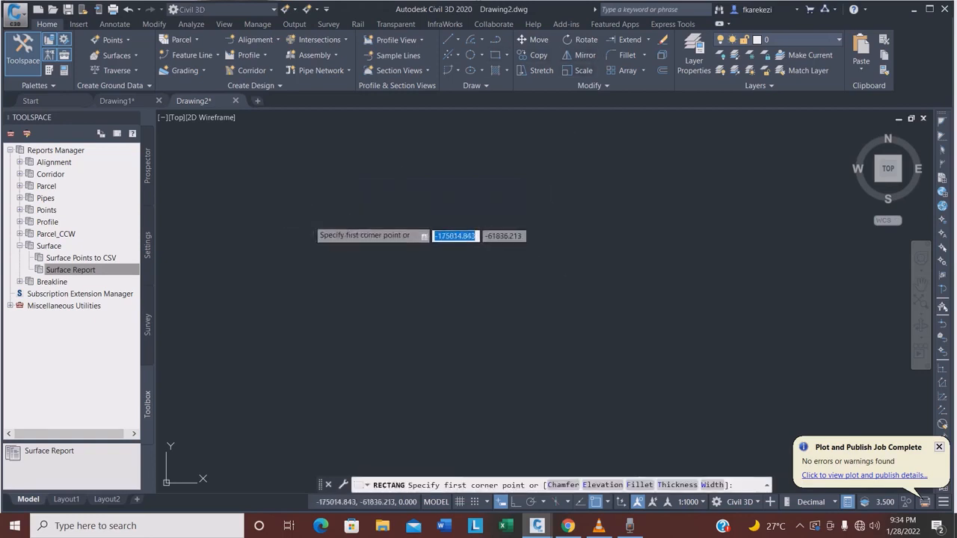
click(309, 221)
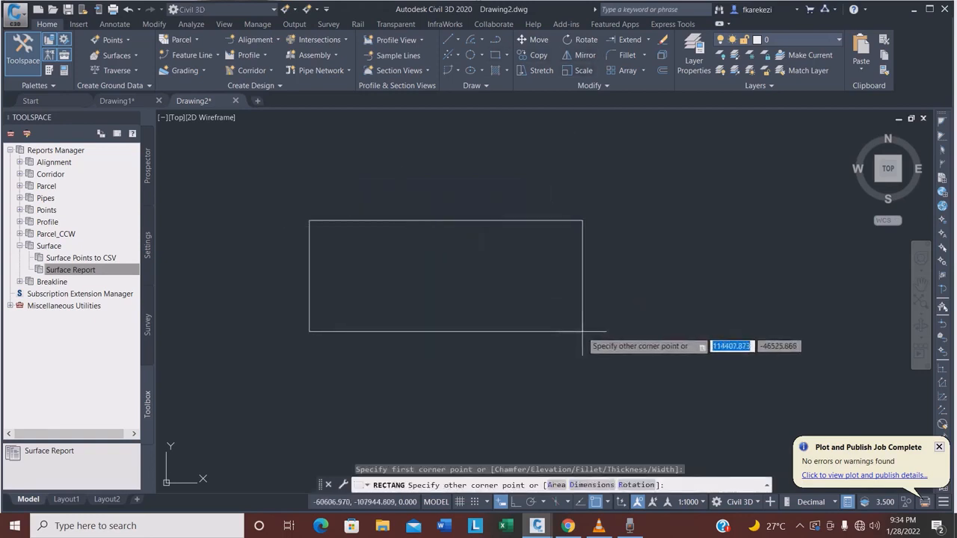
text(5000)
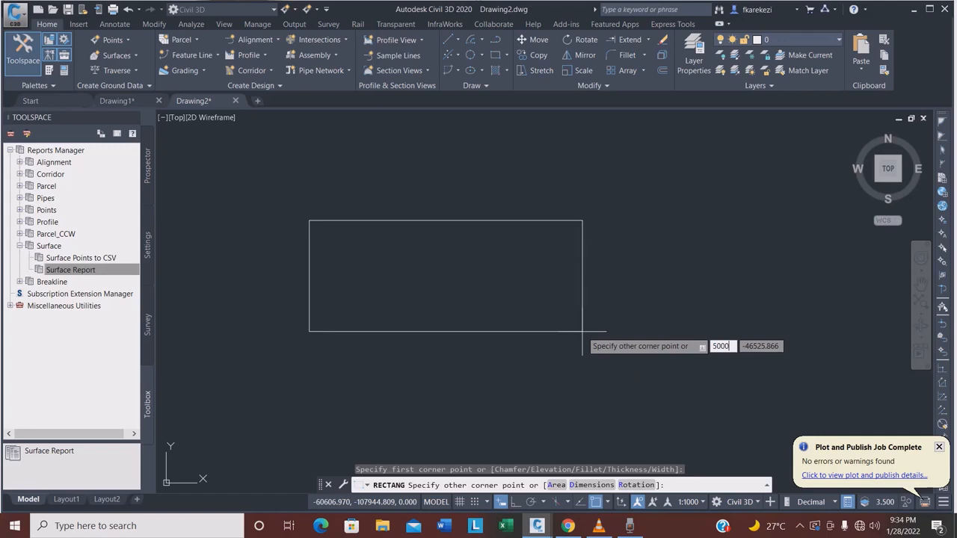
key(Tab)
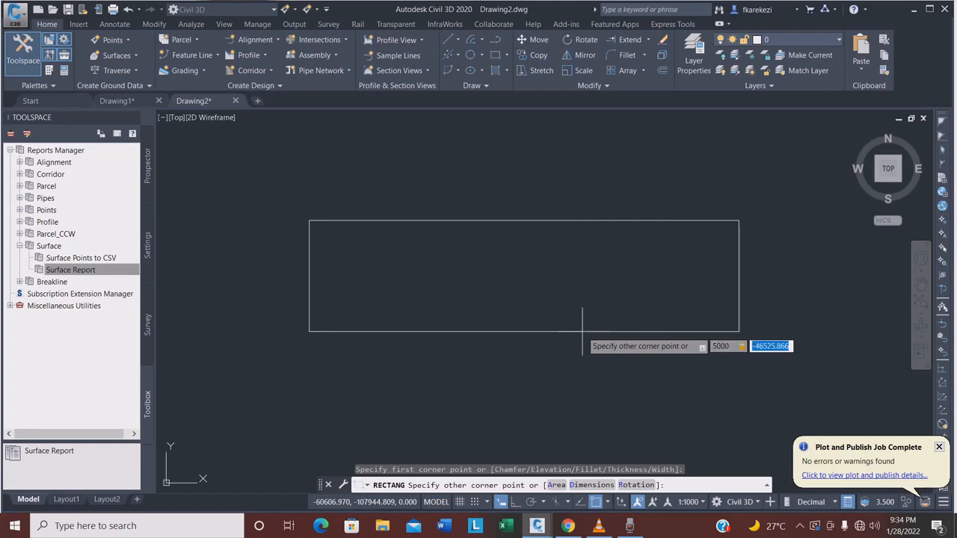
text(25)
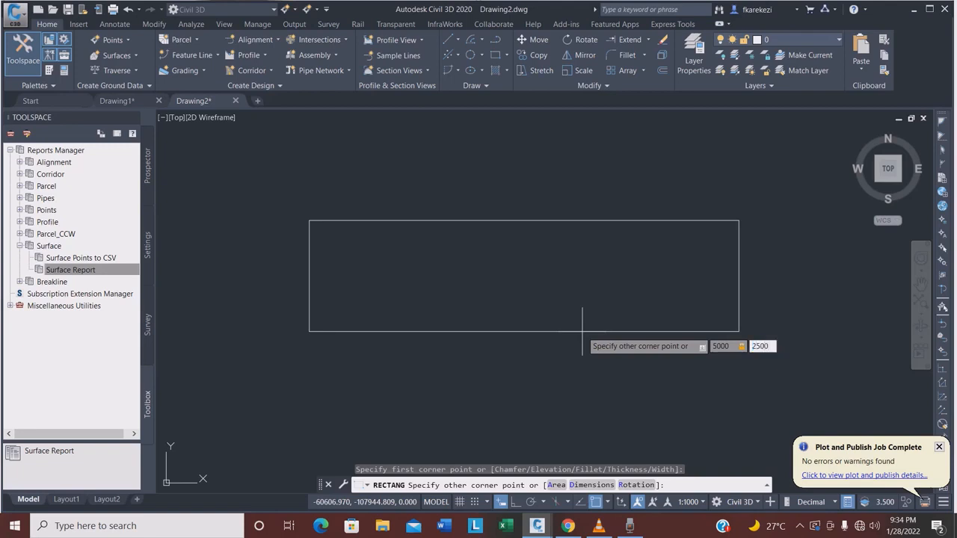
text(00)
key(Return)
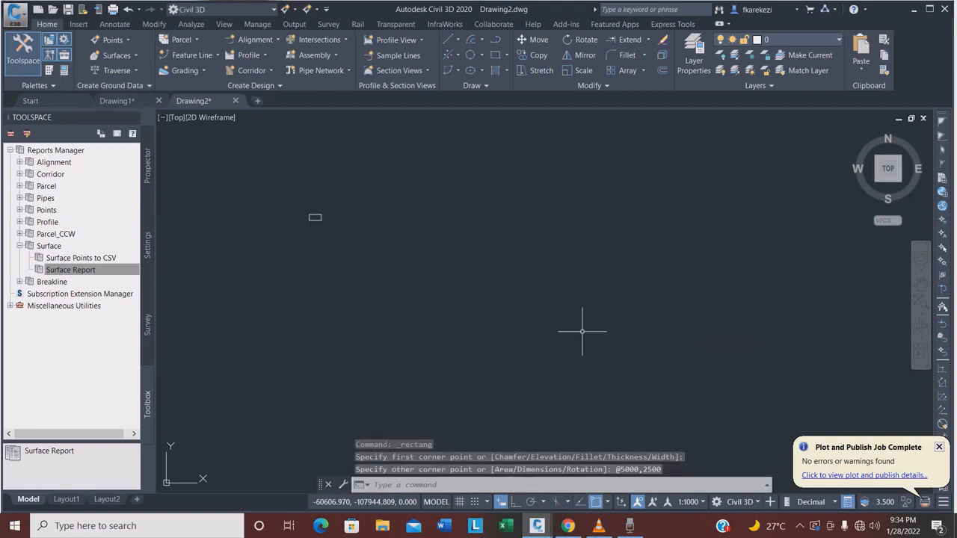
scroll(329, 246, up, 10)
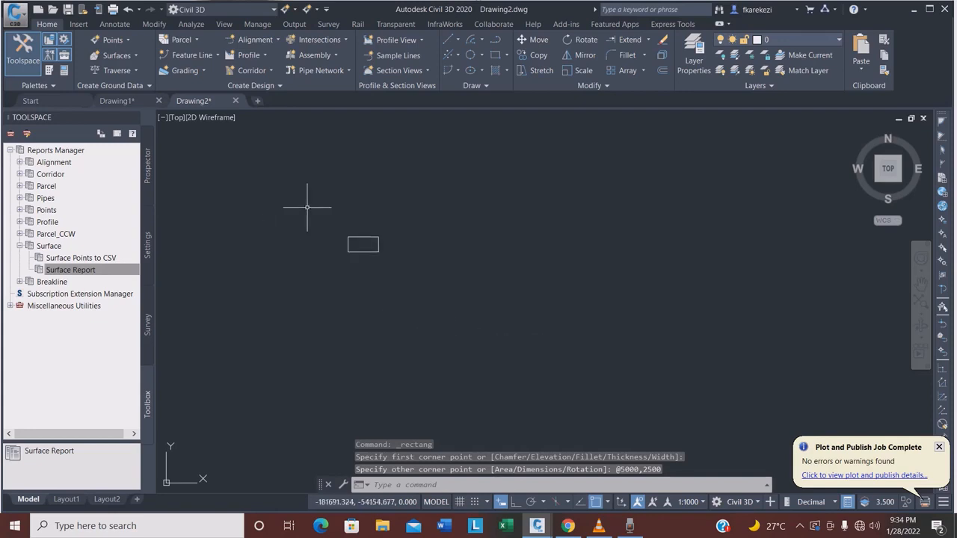
click(429, 202)
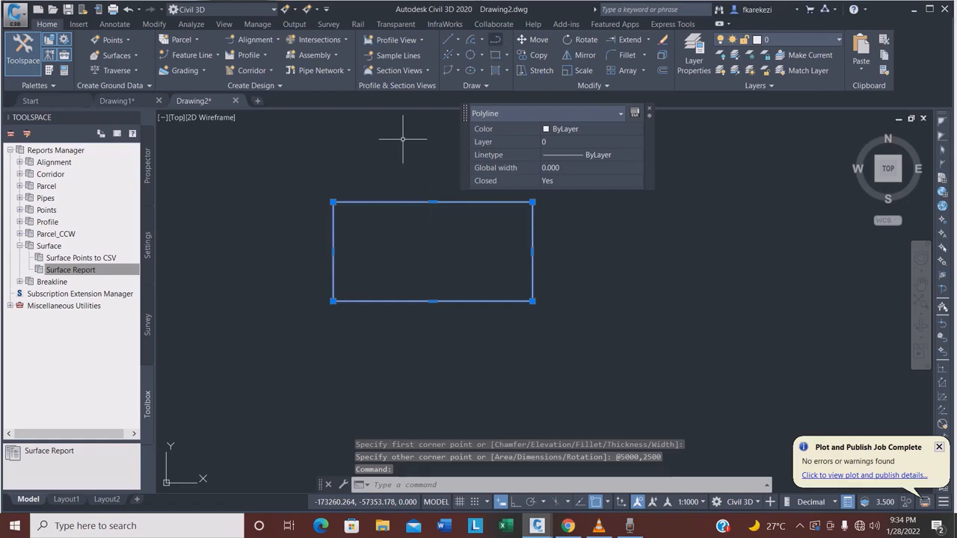
text(pl)
key(Return)
click(333, 202)
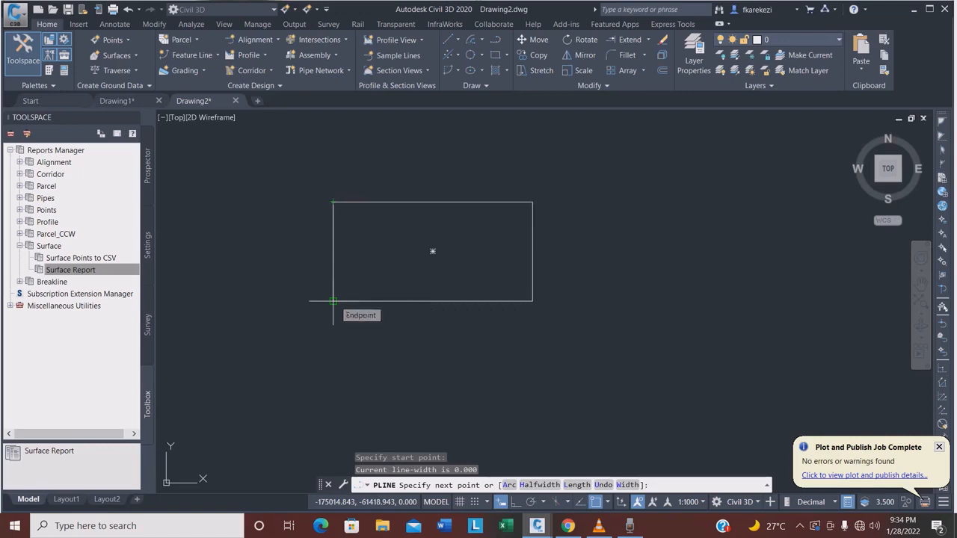
key(Escape)
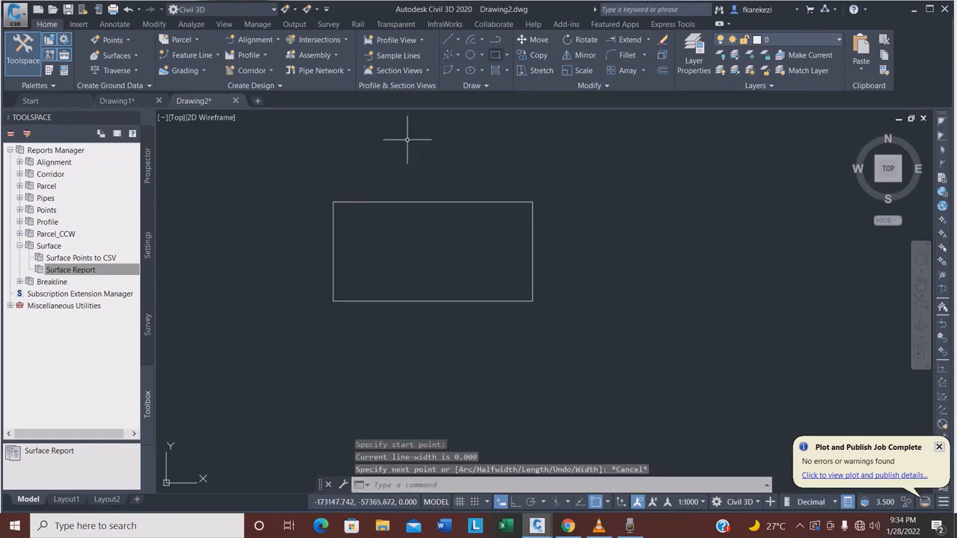
Step: Draw a second, slightly smaller rectangle freehand just east of the existing 5000 by 2500 rectangle
click(495, 54)
click(572, 197)
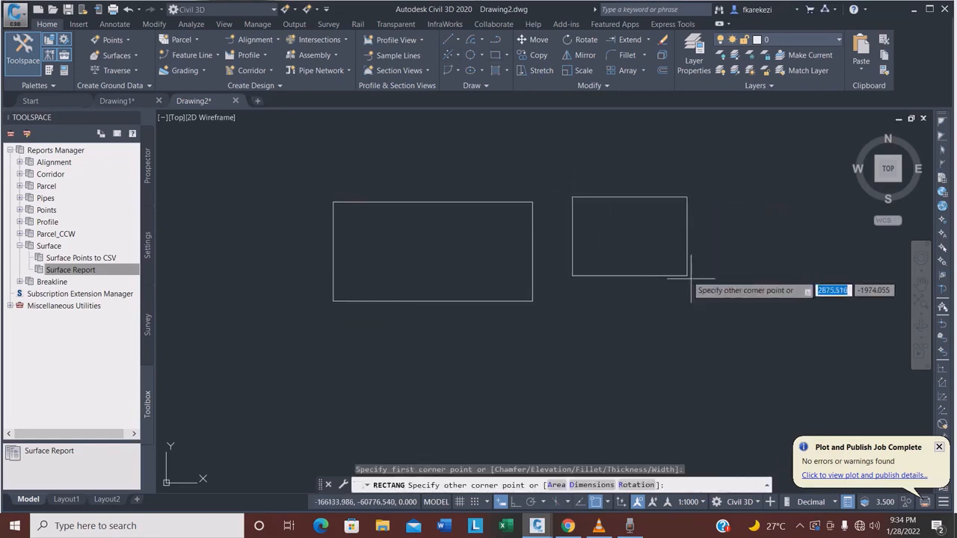
click(748, 283)
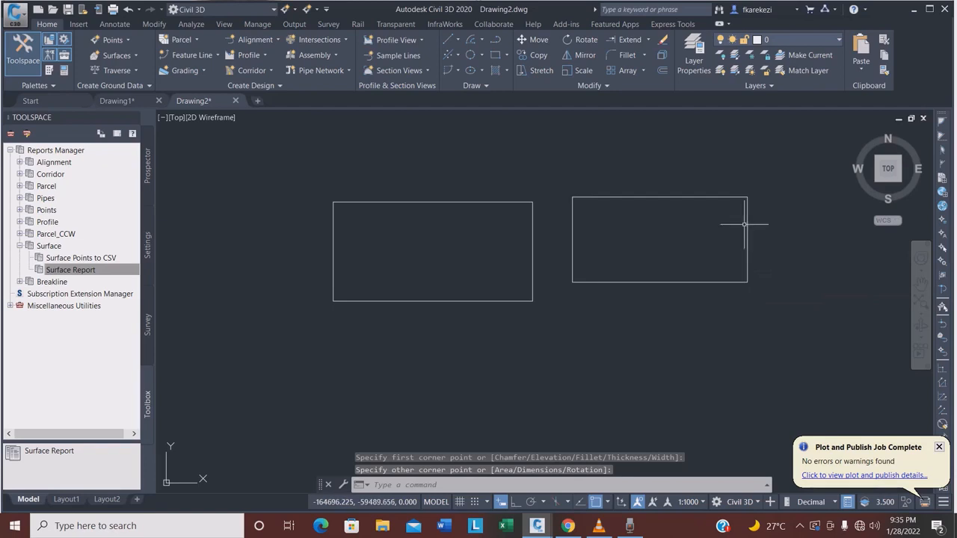
Step: Change the color of the 5000 by 2500 rectangle to Green and deselect it
click(476, 203)
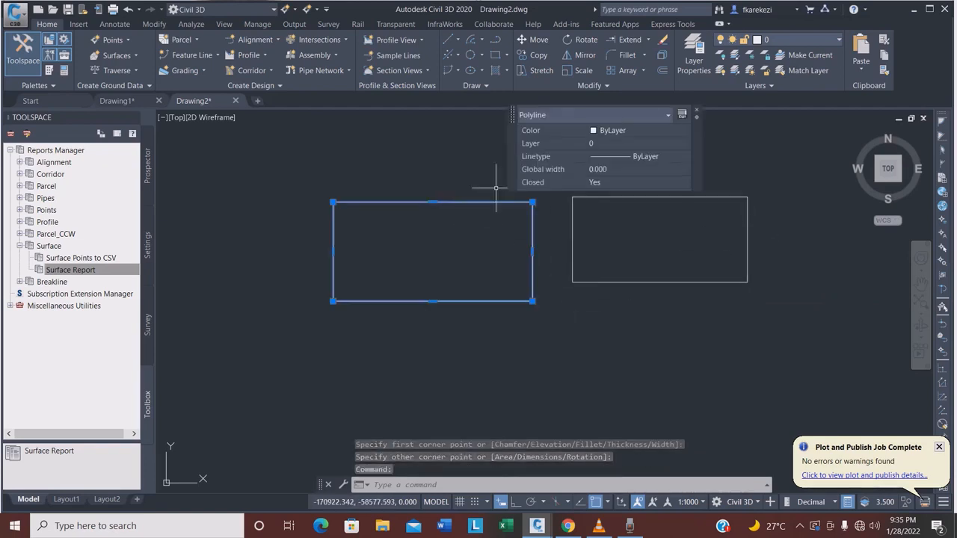
click(640, 130)
click(610, 184)
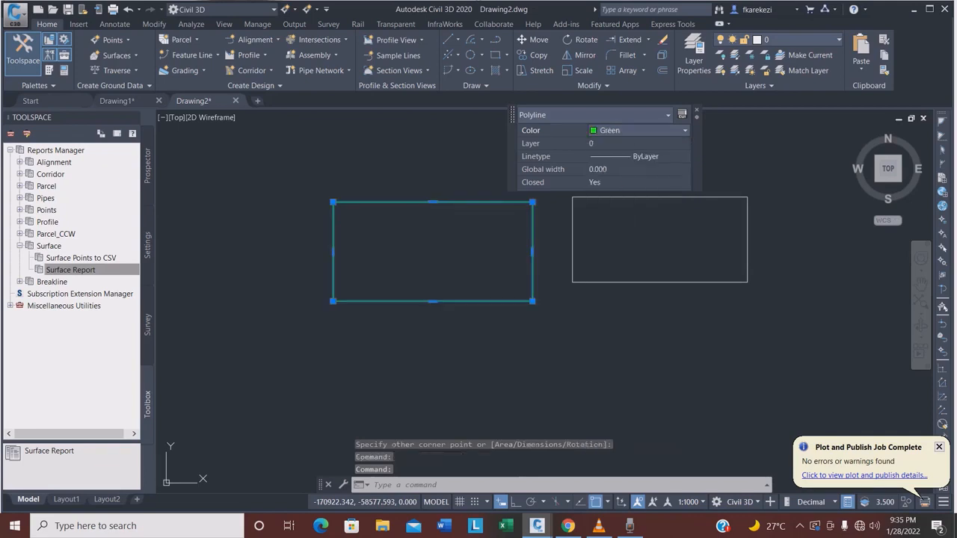
key(Escape)
key(Escape)
key(Escape)
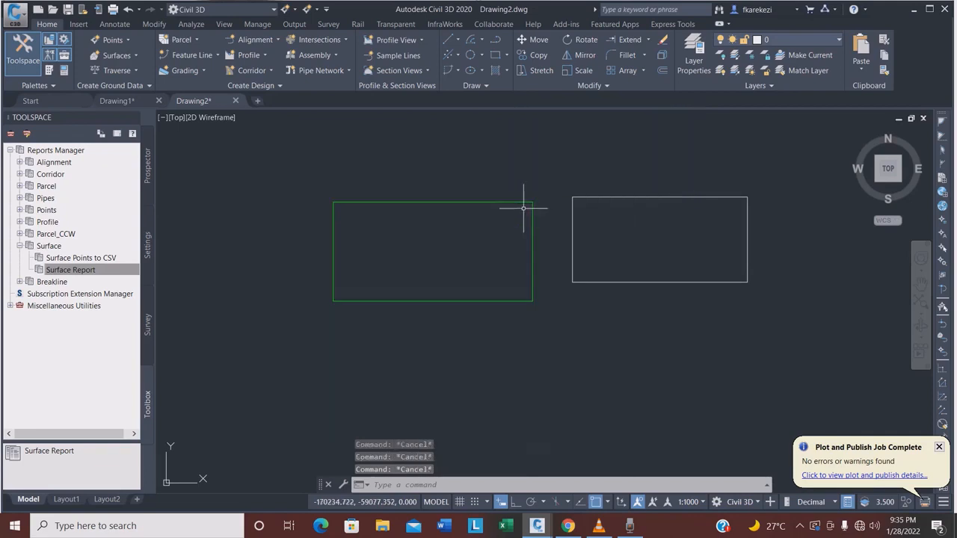
Step: Turn Quick Properties off, reselect the green rectangle to check the effect, and turn Quick Properties back on
click(532, 257)
mouse_move(533, 252)
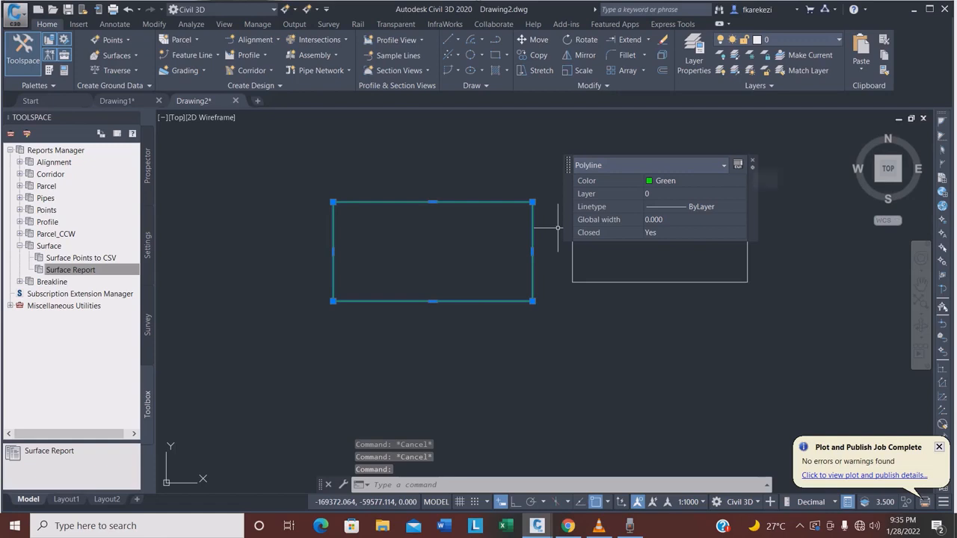
click(753, 161)
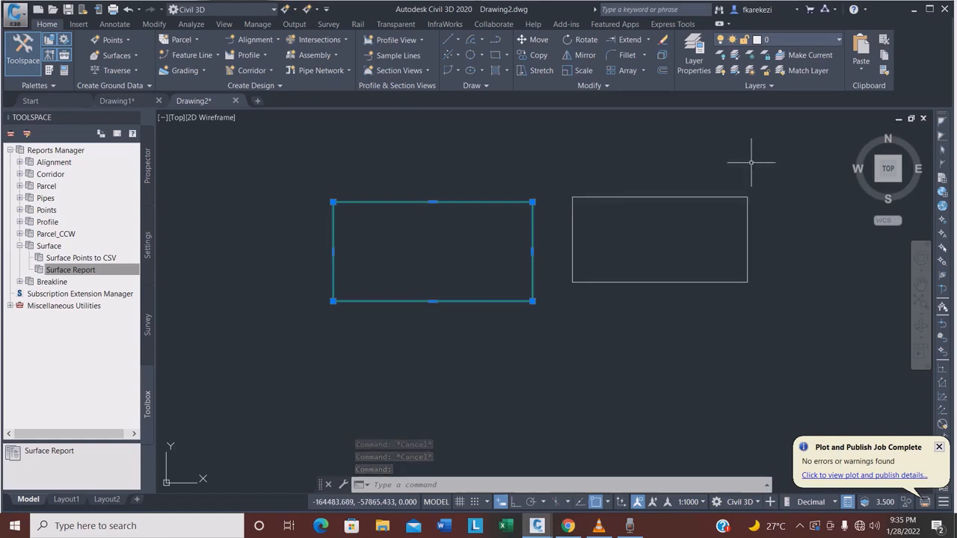
click(848, 502)
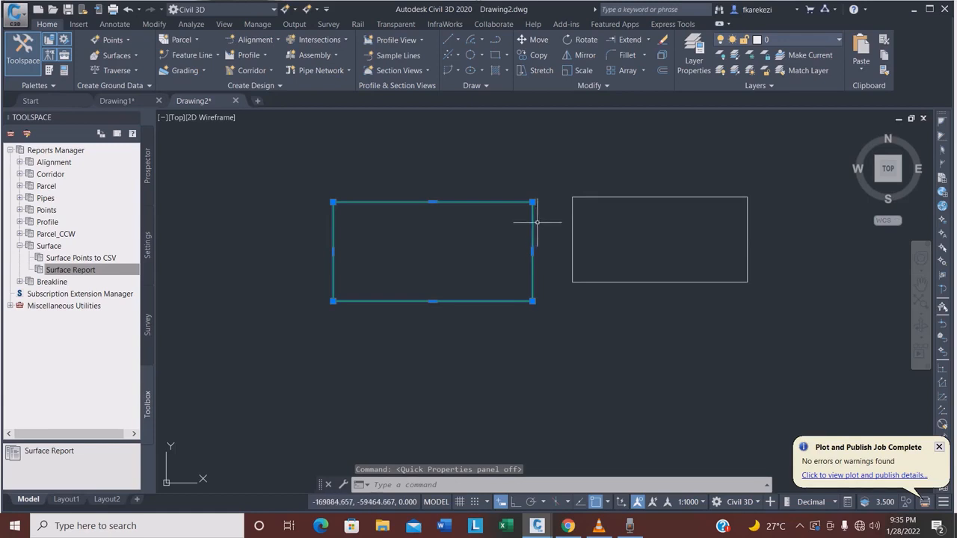
key(Escape)
click(523, 202)
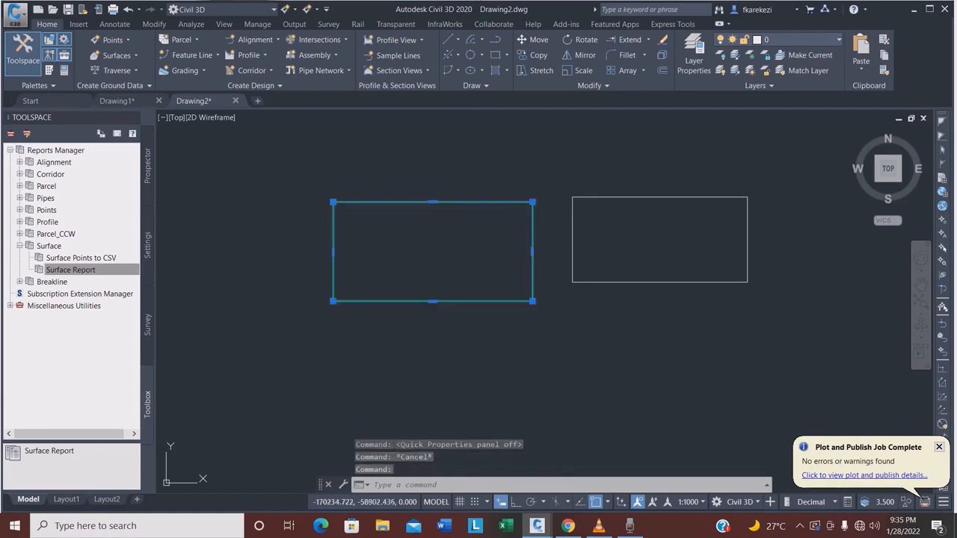
key(Escape)
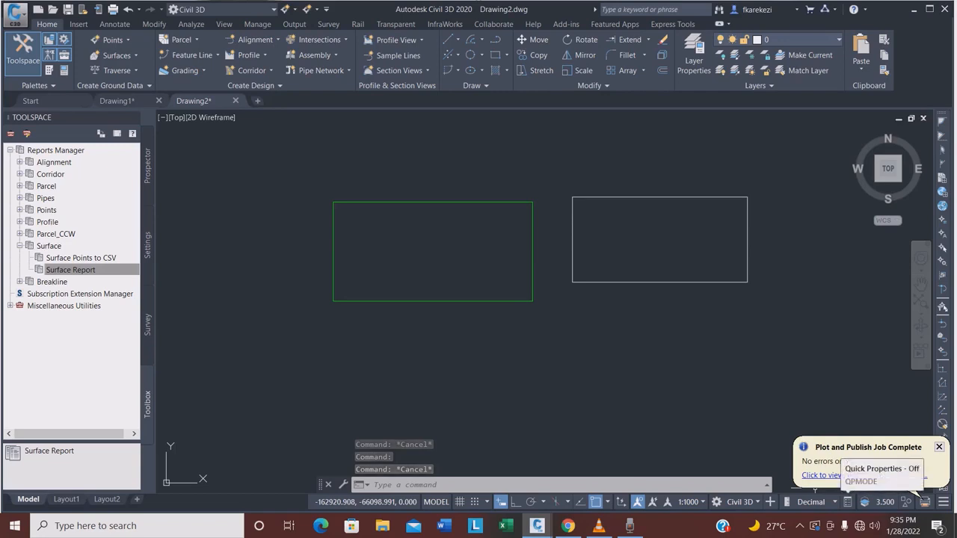
click(848, 502)
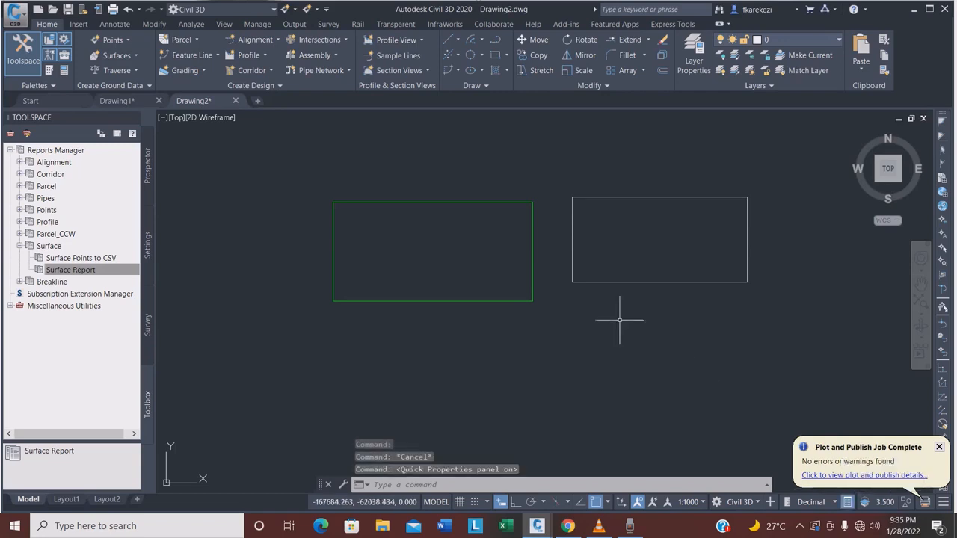
Step: Change the color of the smaller, freehand rectangle to Red and deselect it
click(573, 243)
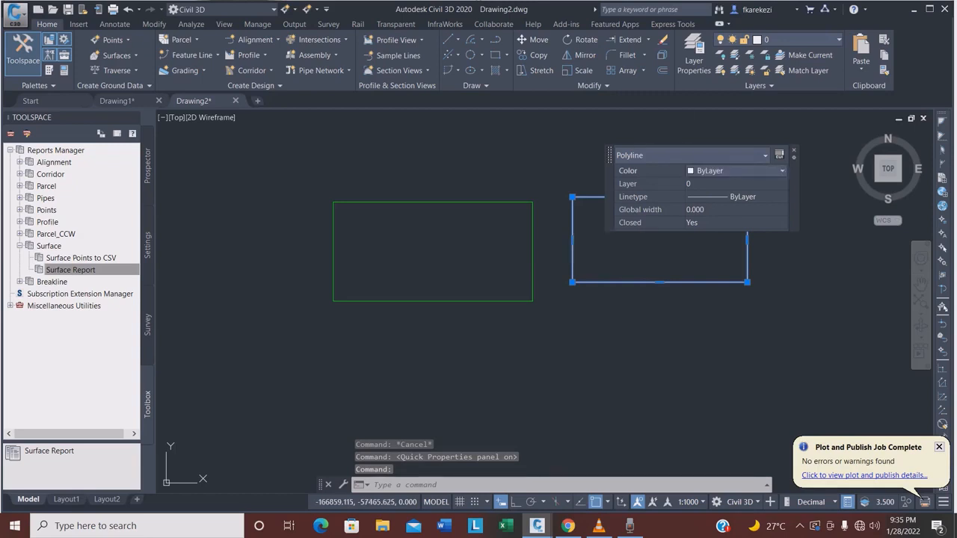
click(737, 170)
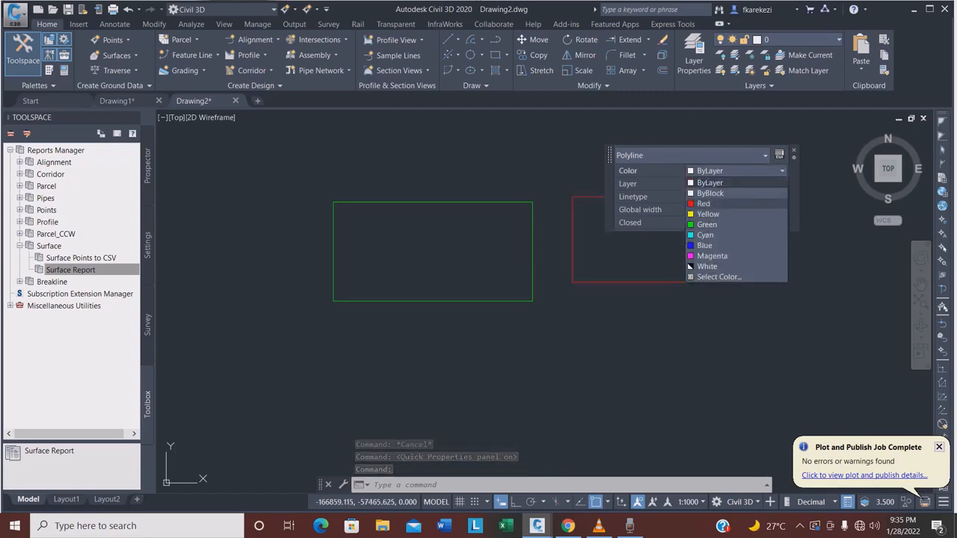
click(703, 204)
key(Escape)
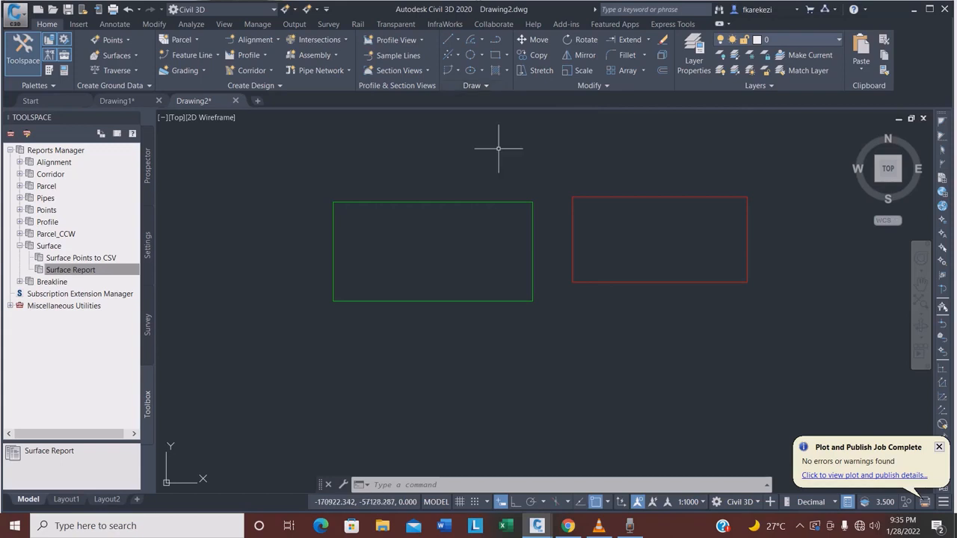
Step: Hatch the green rectangle with the ANSI38 pattern at a hatch scale of 100
click(495, 70)
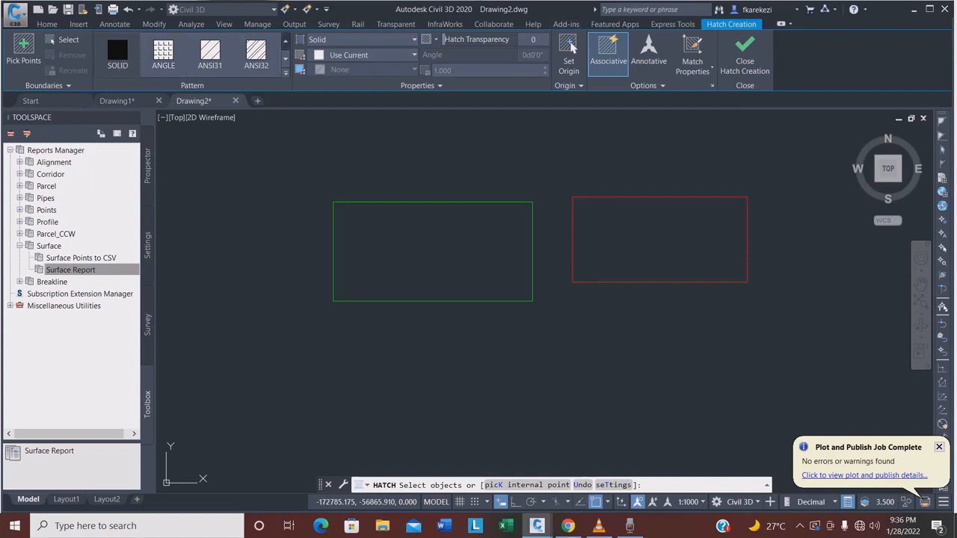
click(286, 59)
click(286, 59)
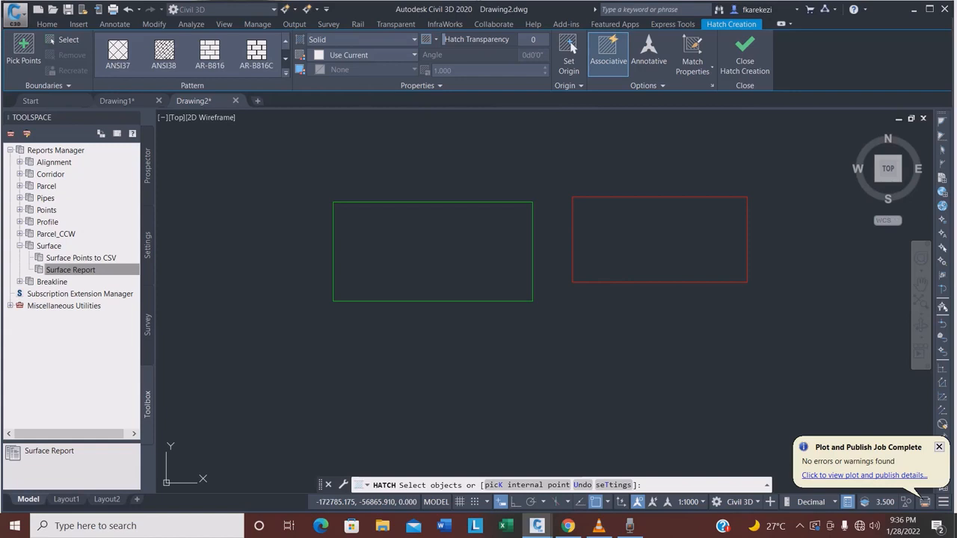
click(163, 53)
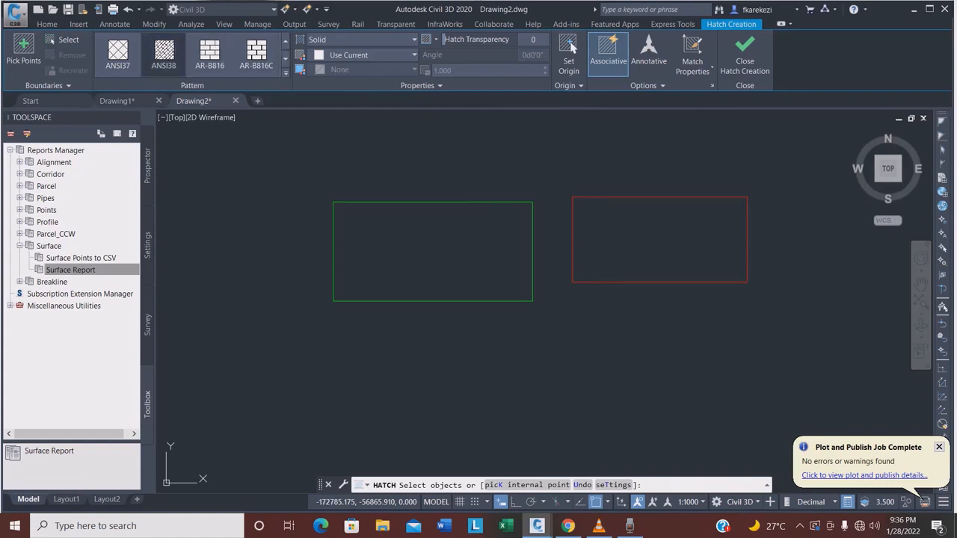
click(463, 202)
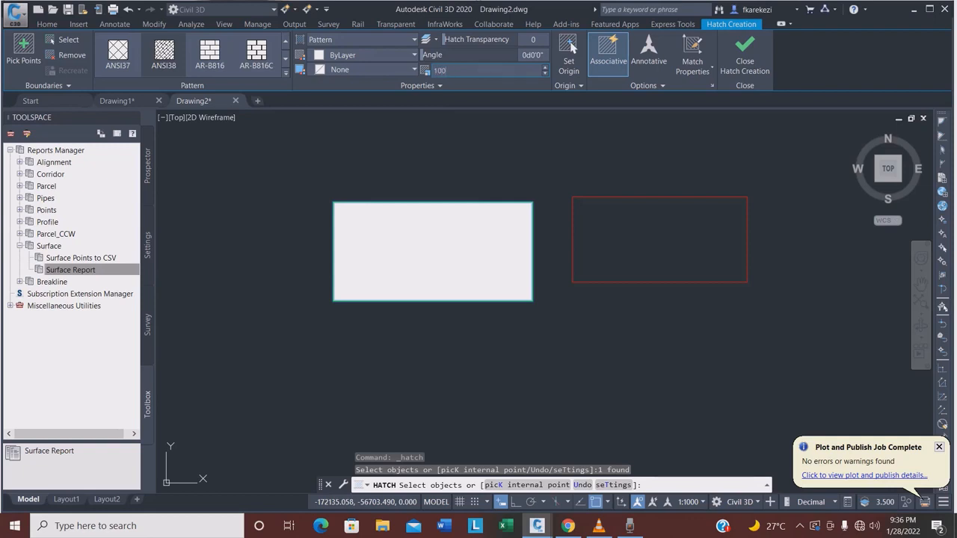
key(Return)
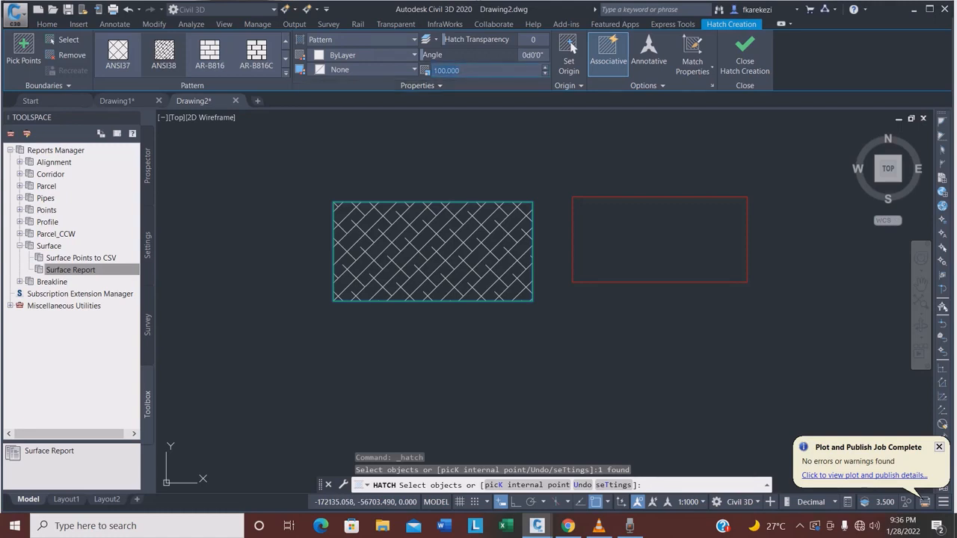
Step: Try a hatch scale of 10, set it to 200 instead, and finish the hatch in the green rectangle
text(10)
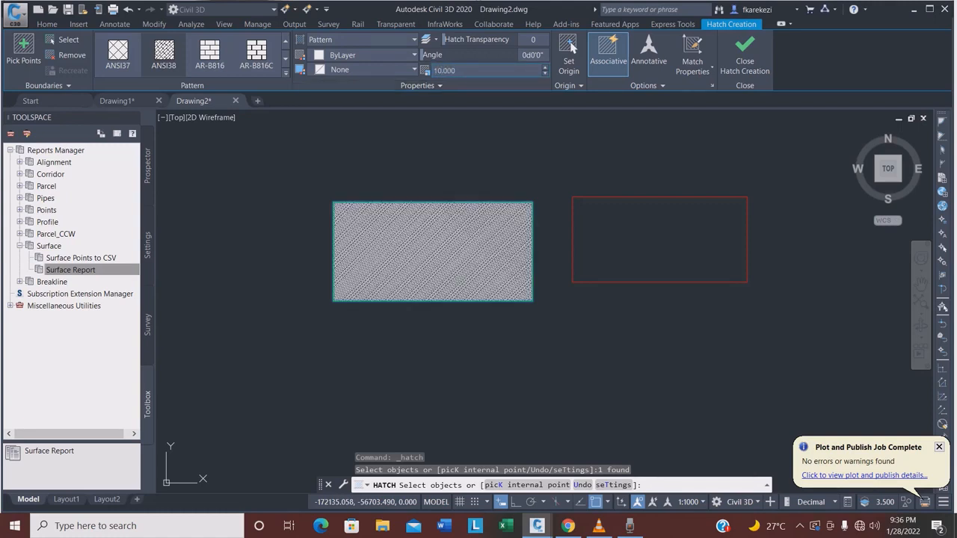
text(200)
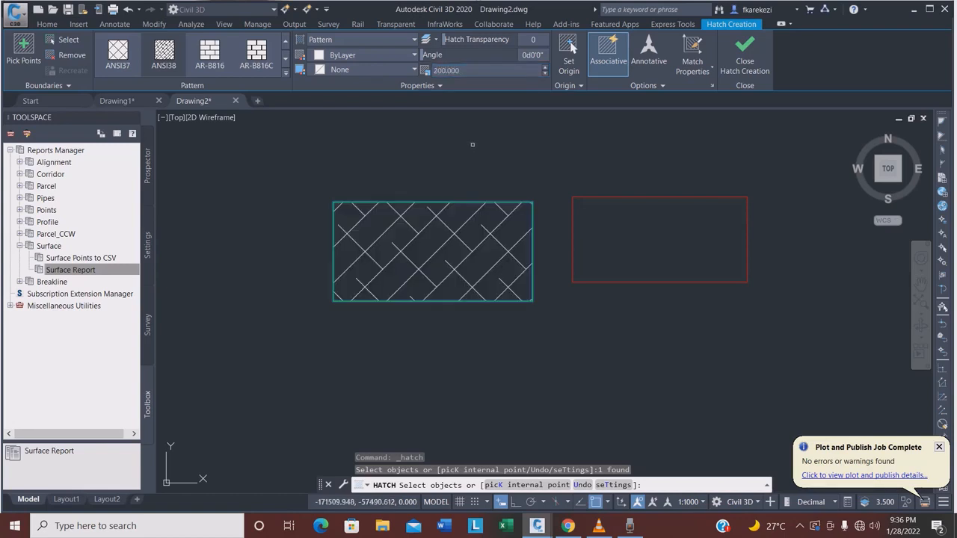
key(Escape)
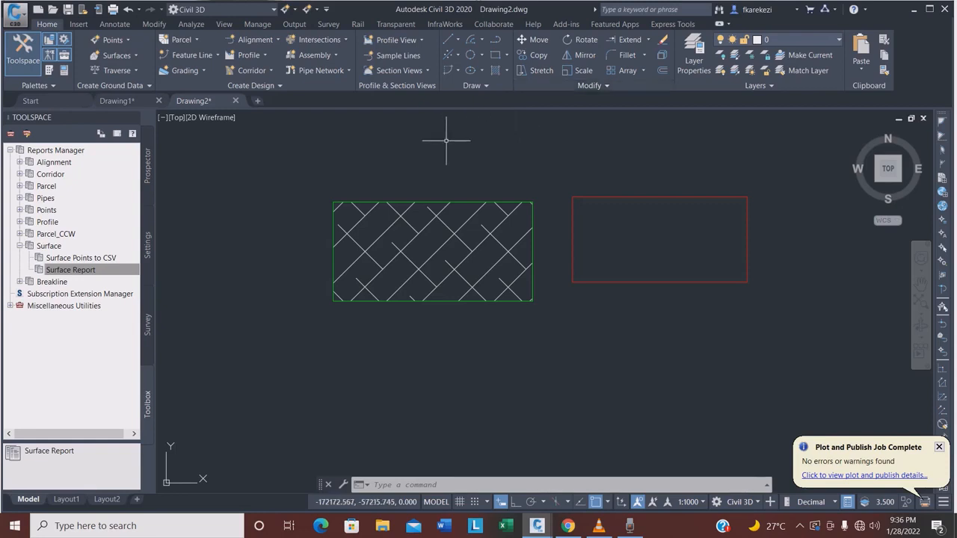
Step: Convert the hatch and both rectangles into a single block named KGL and select it to check the grouping
scroll(455, 182, down, 2)
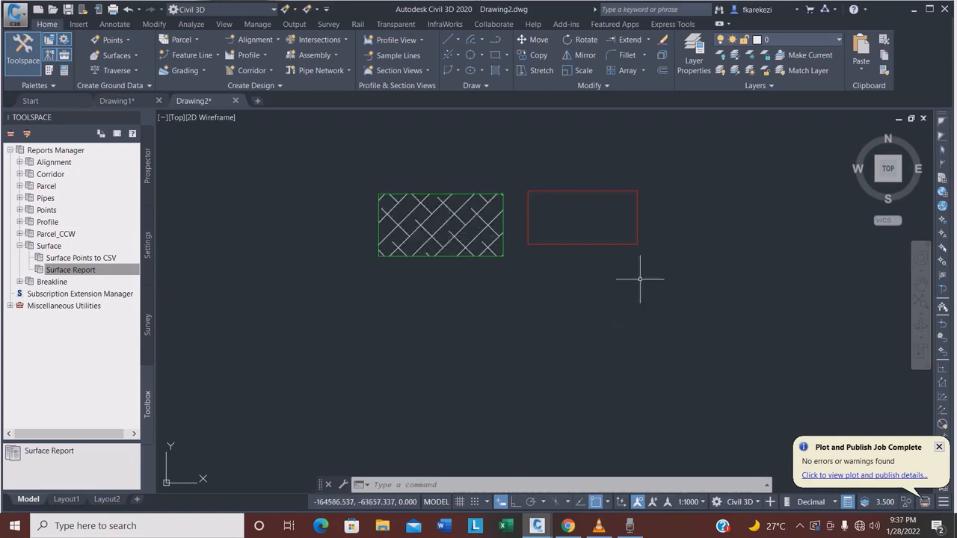
click(679, 356)
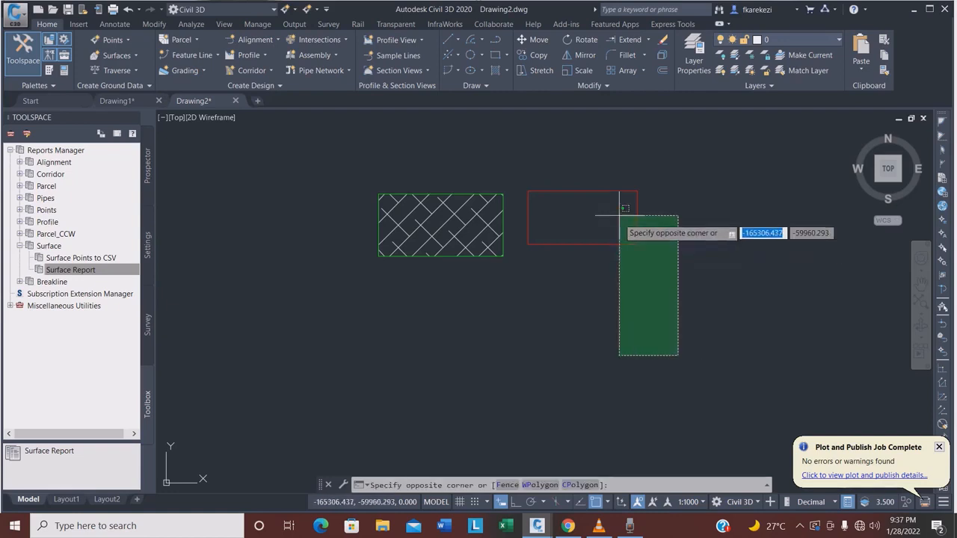
click(347, 147)
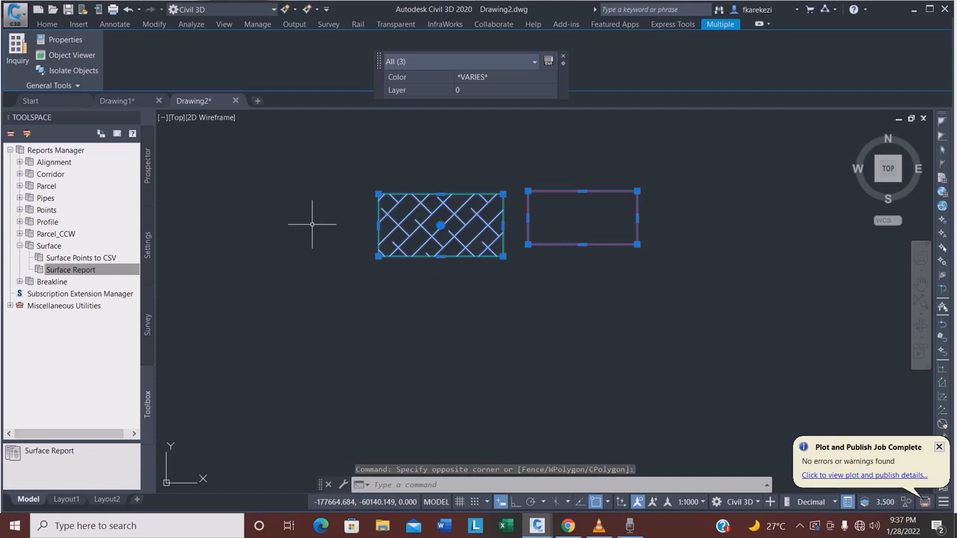
text(B)
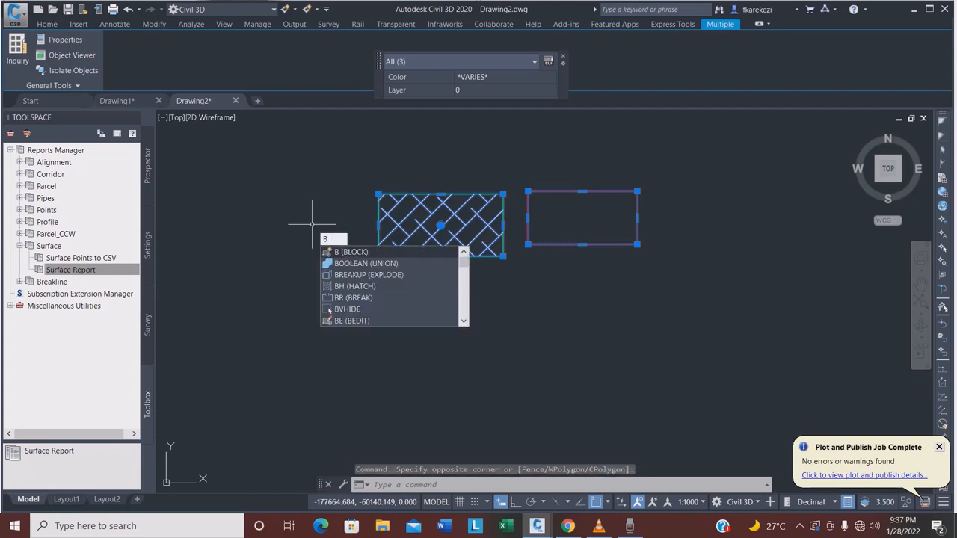
key(Return)
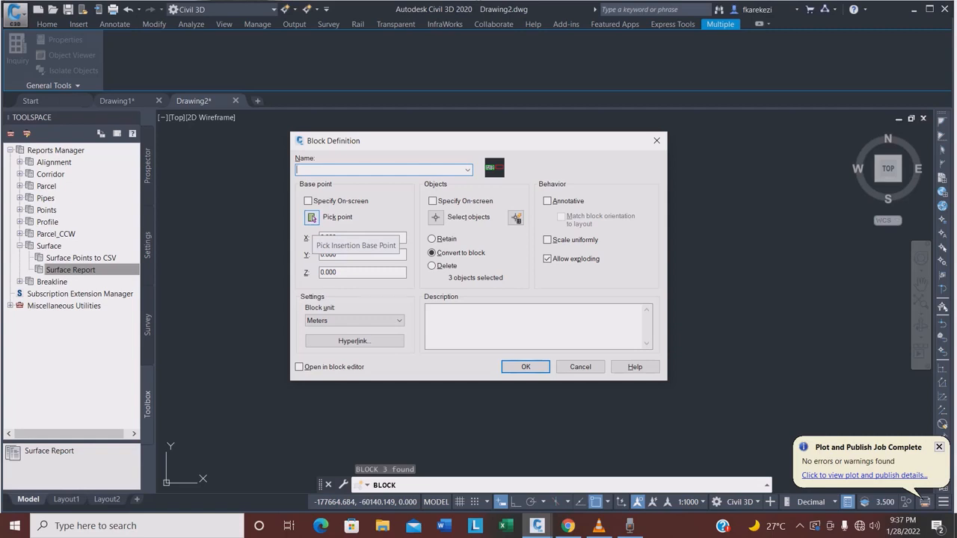
text(K)
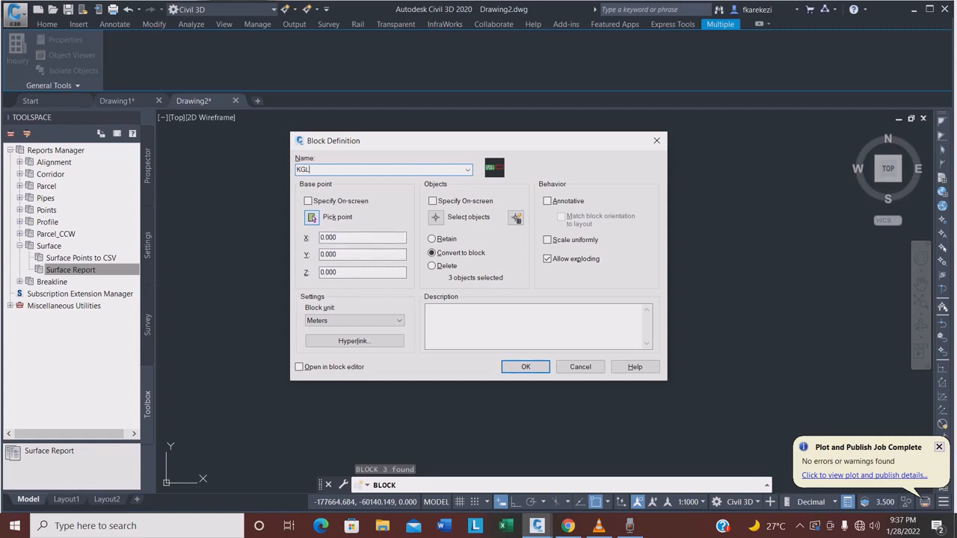
text(GL)
key(Return)
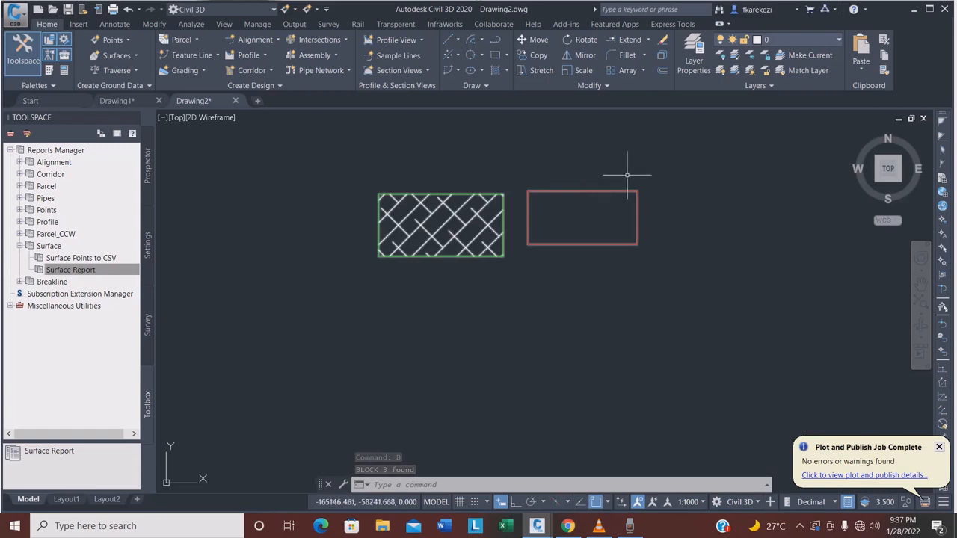
click(611, 191)
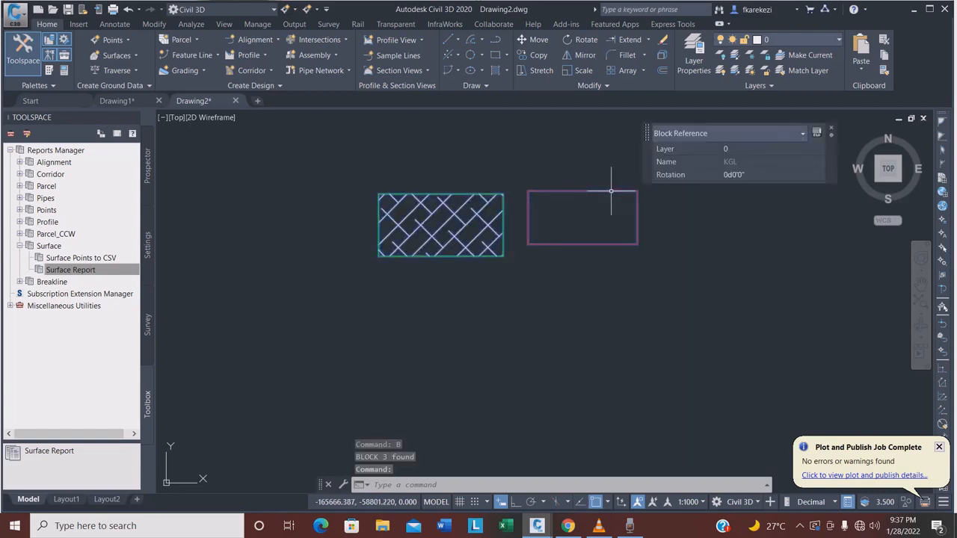
key(Escape)
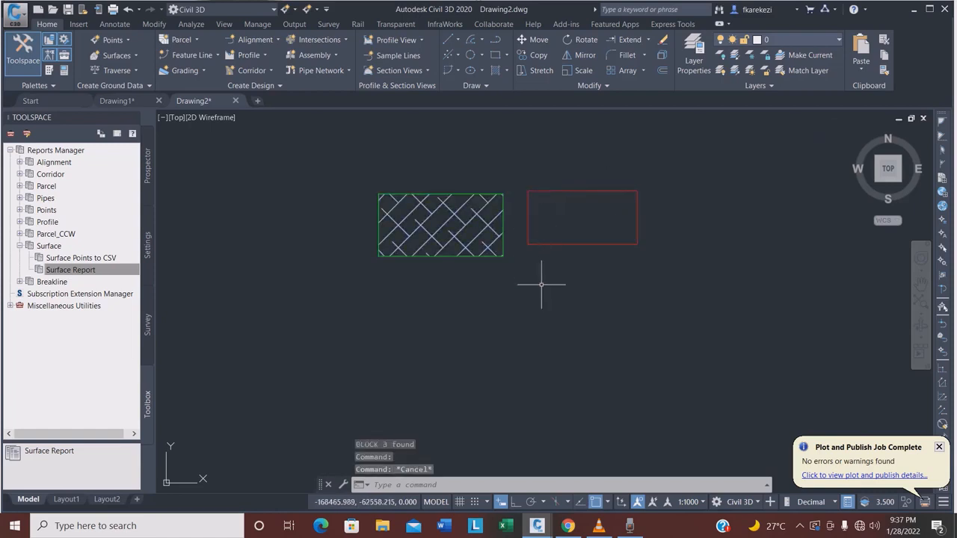
Step: Explode the KGL block back into its separate hatch and rectangles
click(669, 329)
click(328, 142)
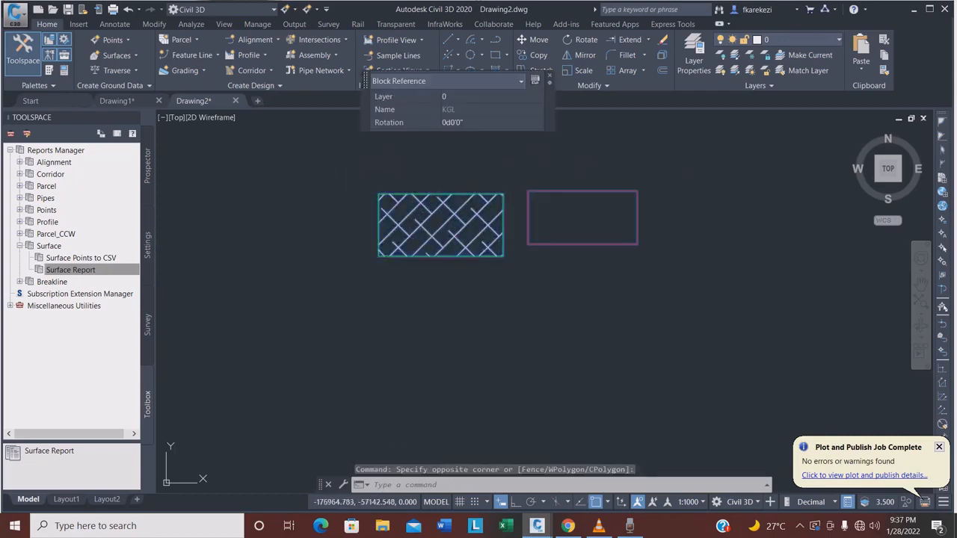
click(662, 55)
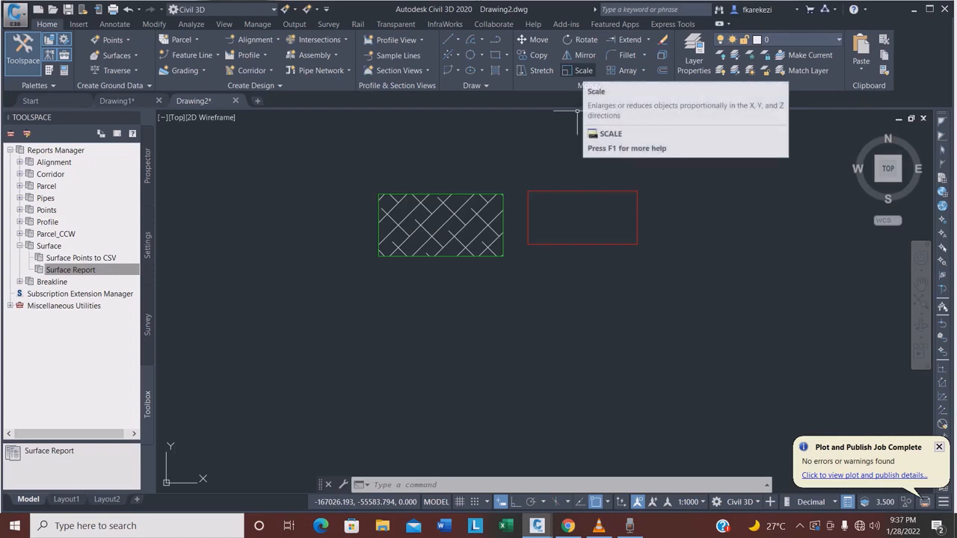
click(582, 70)
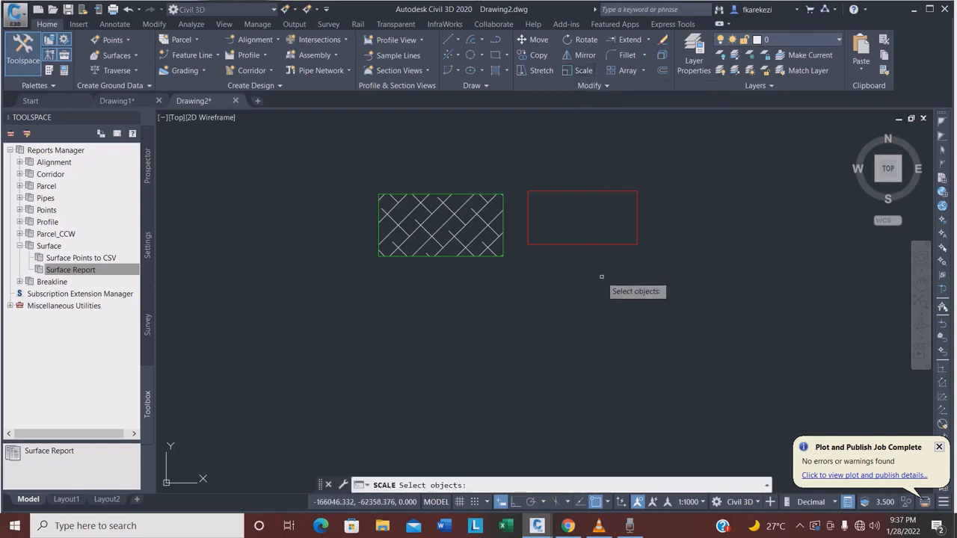
click(609, 245)
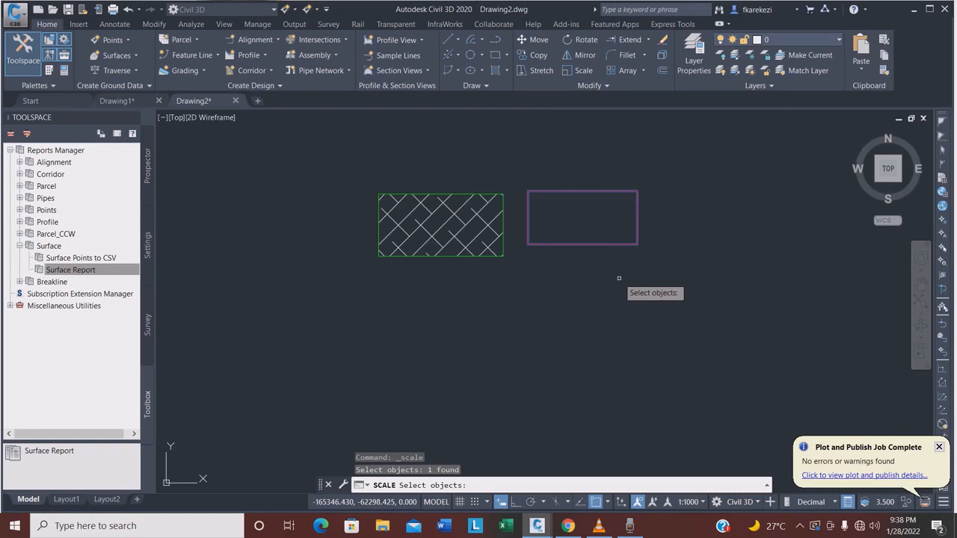
key(Return)
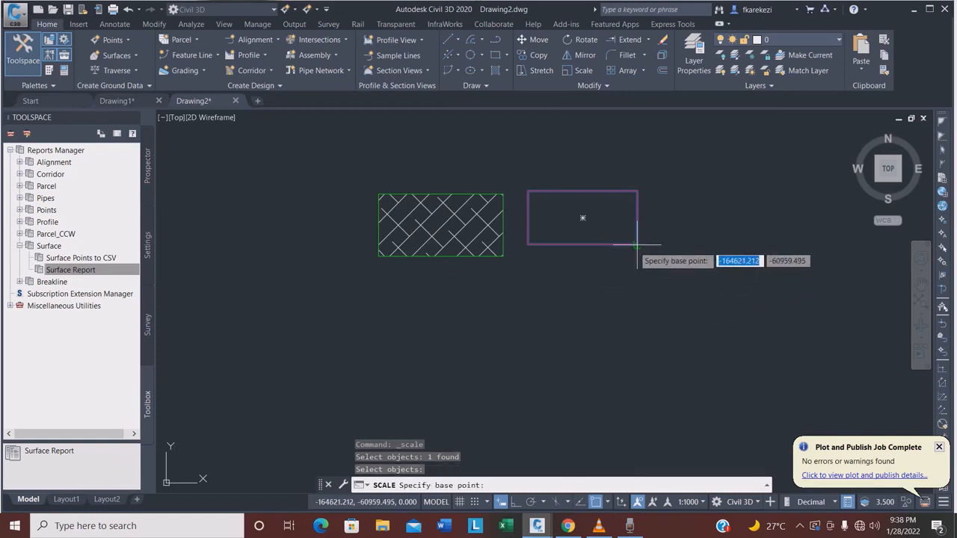
click(637, 246)
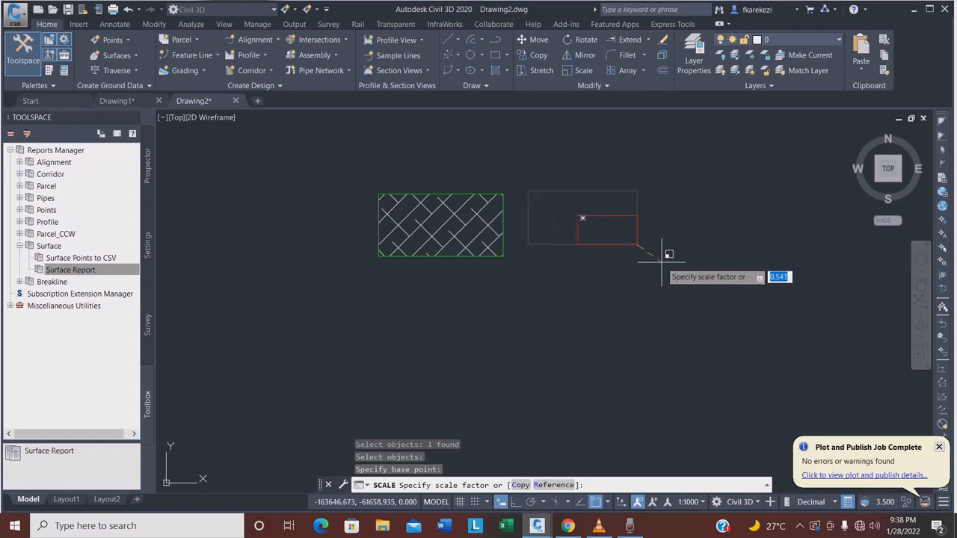
key(Down)
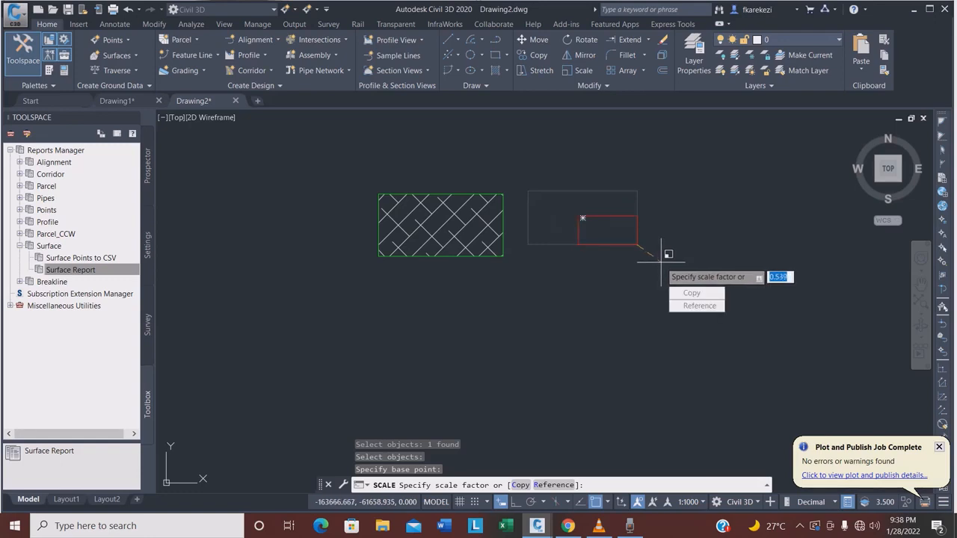
key(Down)
key(Return)
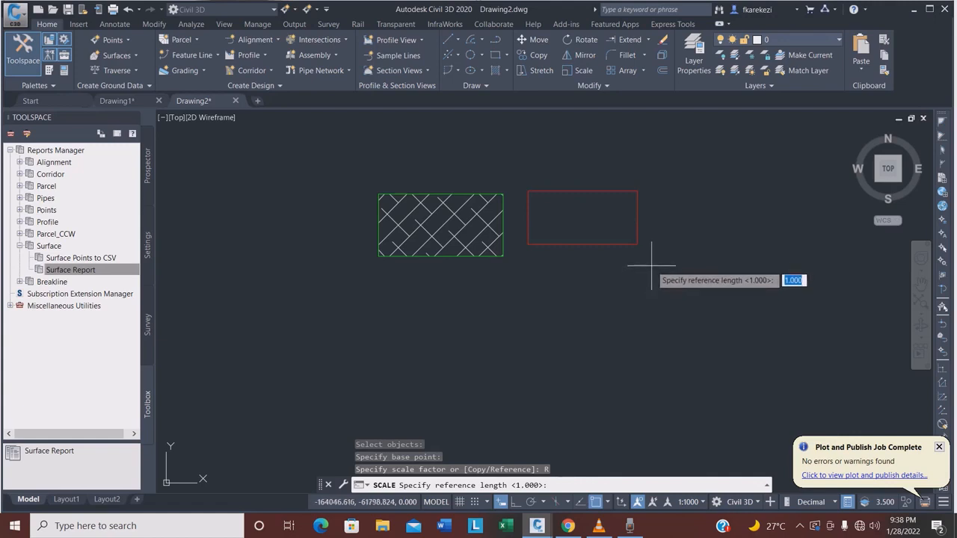
click(582, 218)
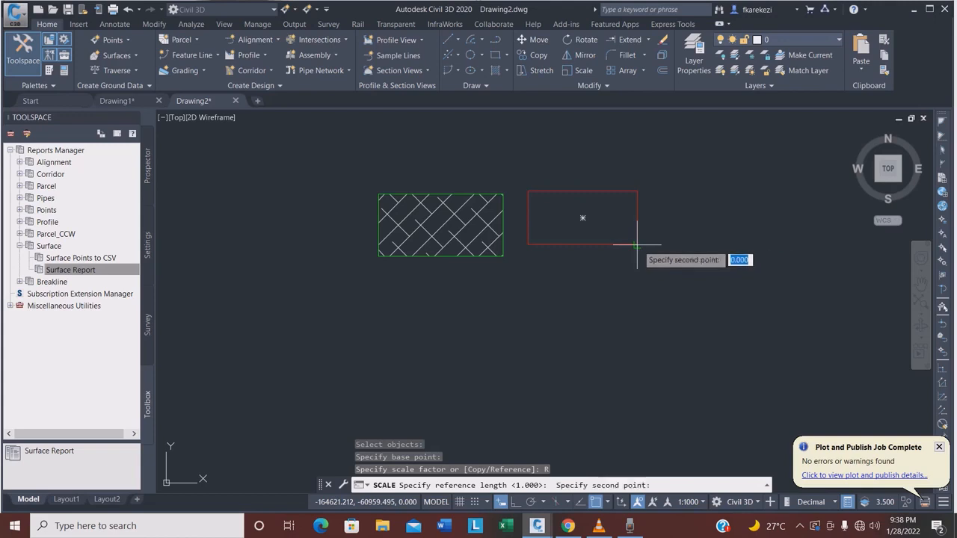
click(528, 245)
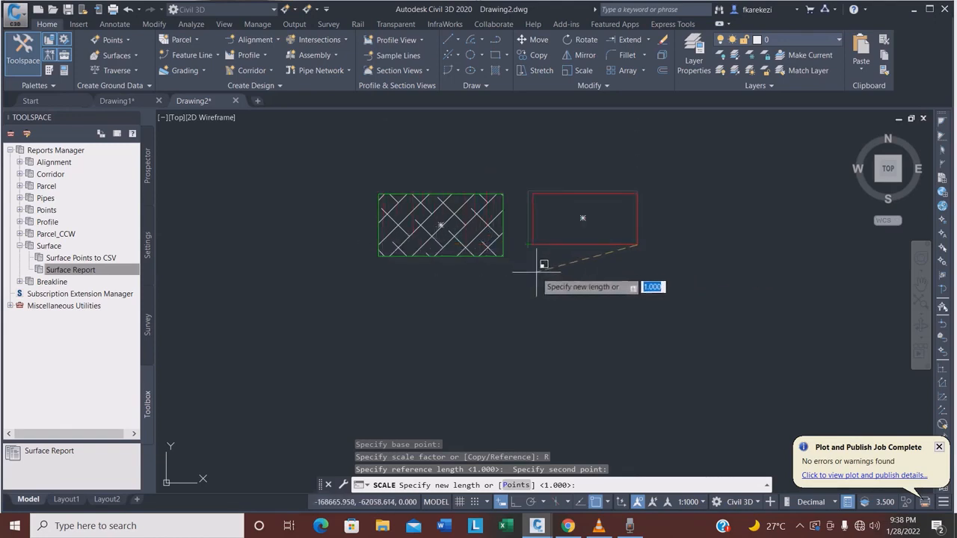
key(Escape)
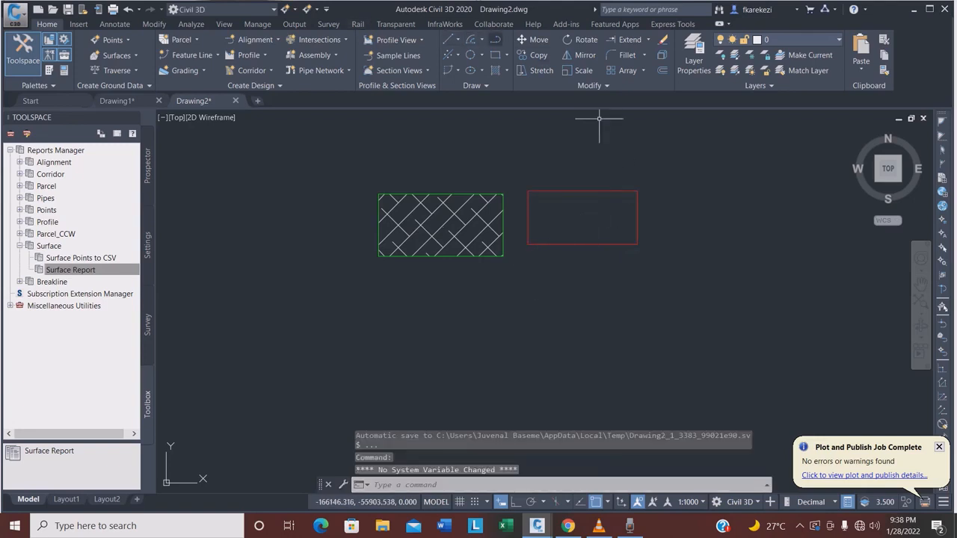
Step: Draw a vertical polyline about 1599 units long to the right of the red rectangle
text(pl)
key(Return)
click(708, 222)
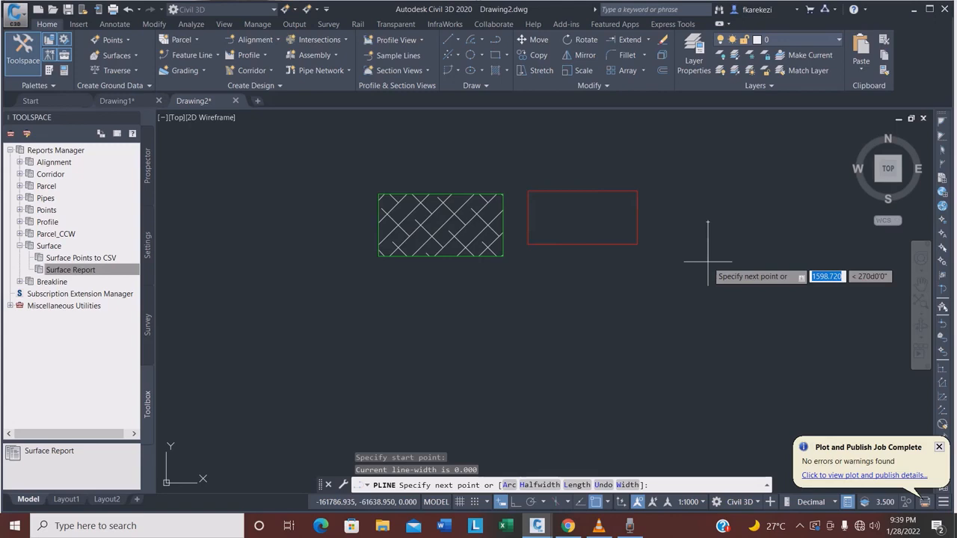
click(708, 262)
key(Return)
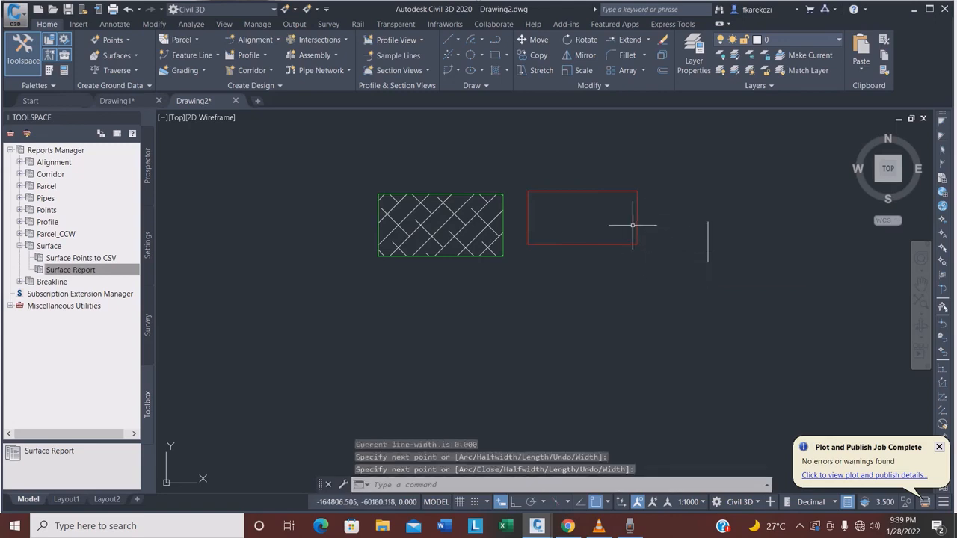
Step: Move the red rectangle by its upper-right corner onto the upper end of the vertical polyline
click(610, 191)
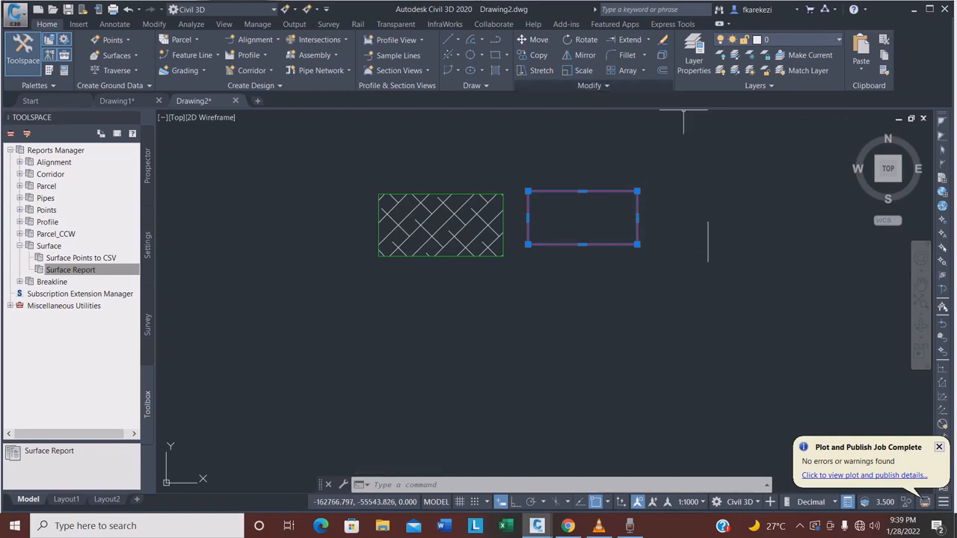
click(538, 40)
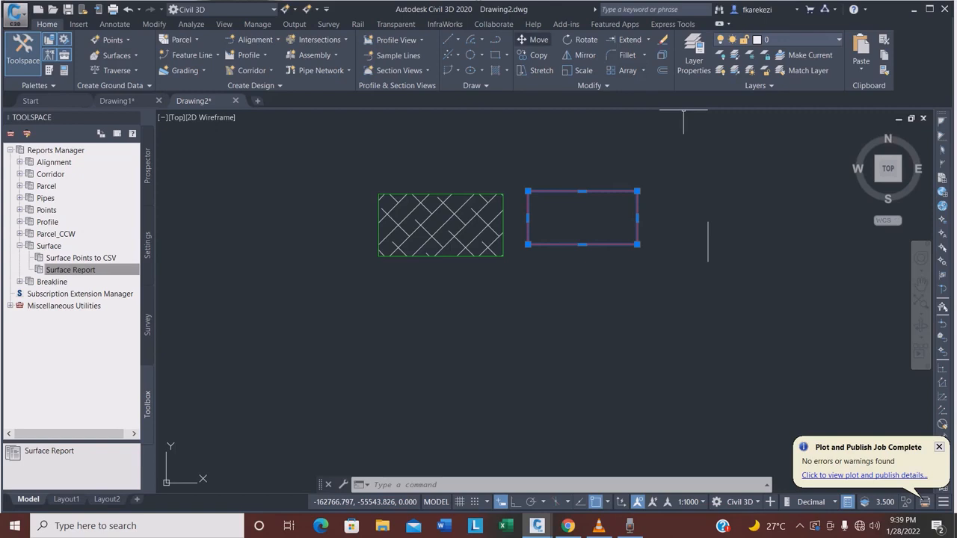
click(637, 191)
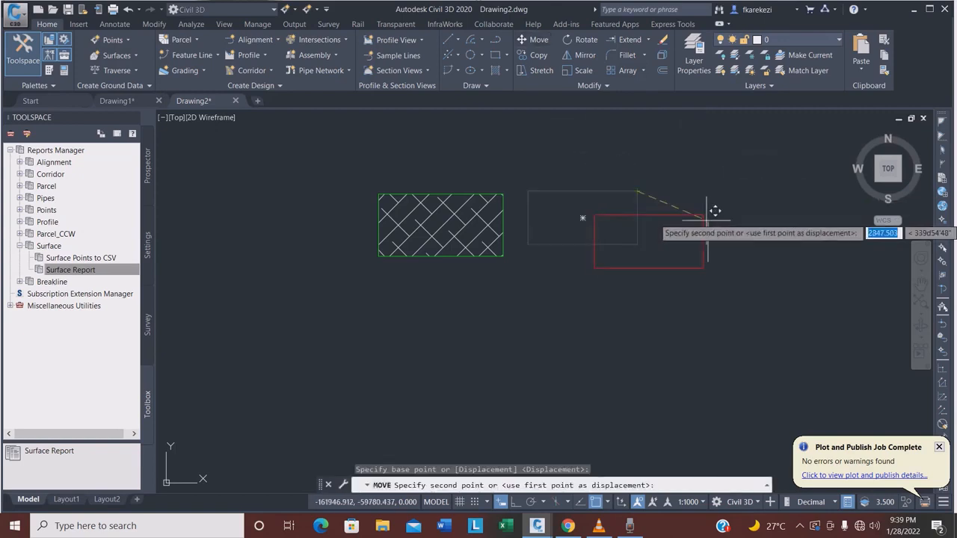
click(708, 221)
scroll(714, 261, up, 6)
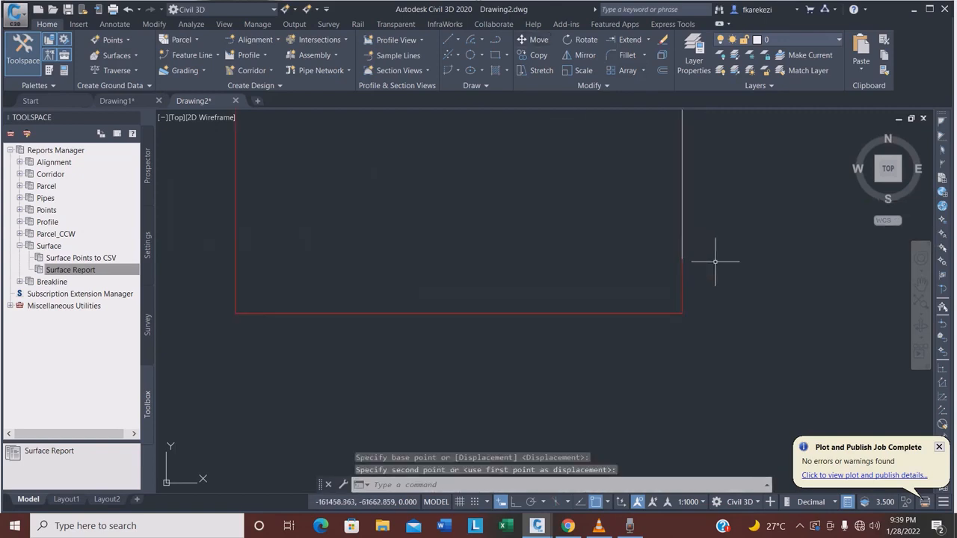
scroll(685, 278, down, 2)
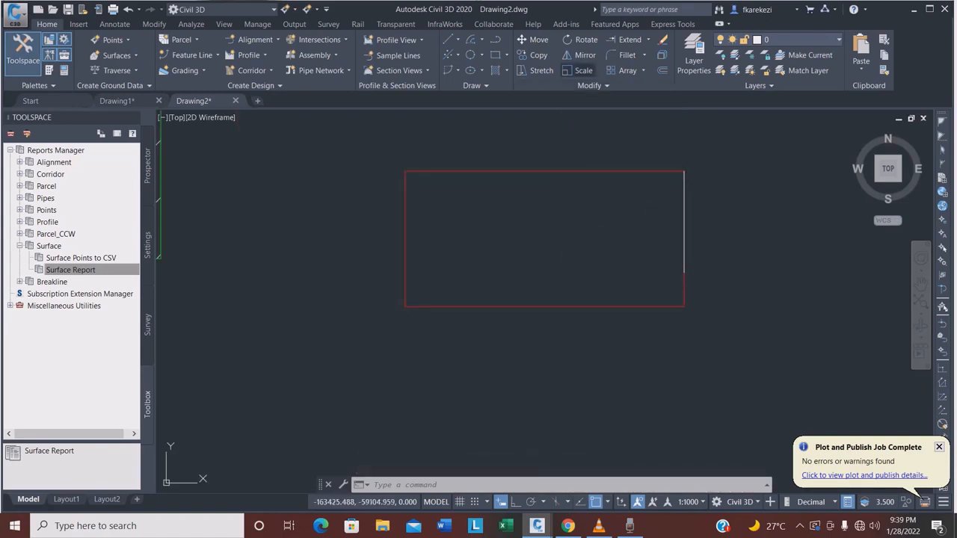
Step: Scale the red rectangle about its upper-right corner with the Reference option, fitting its right side to the polyline's length, and select the polyline
click(578, 70)
click(665, 304)
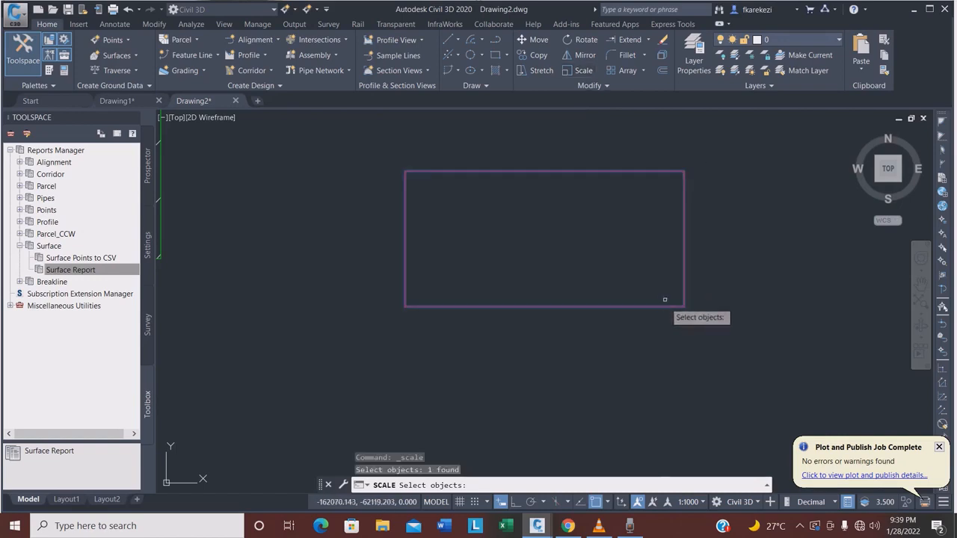
key(Return)
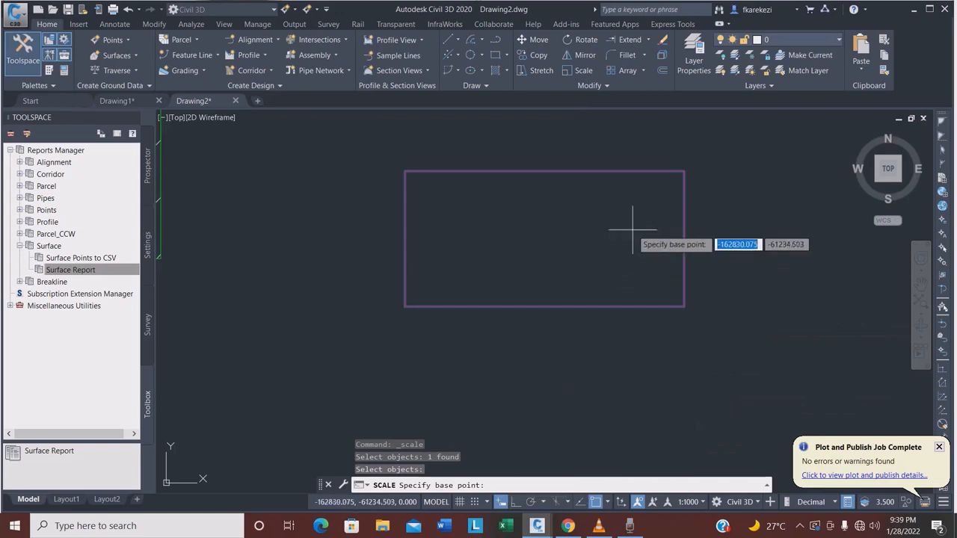
click(545, 239)
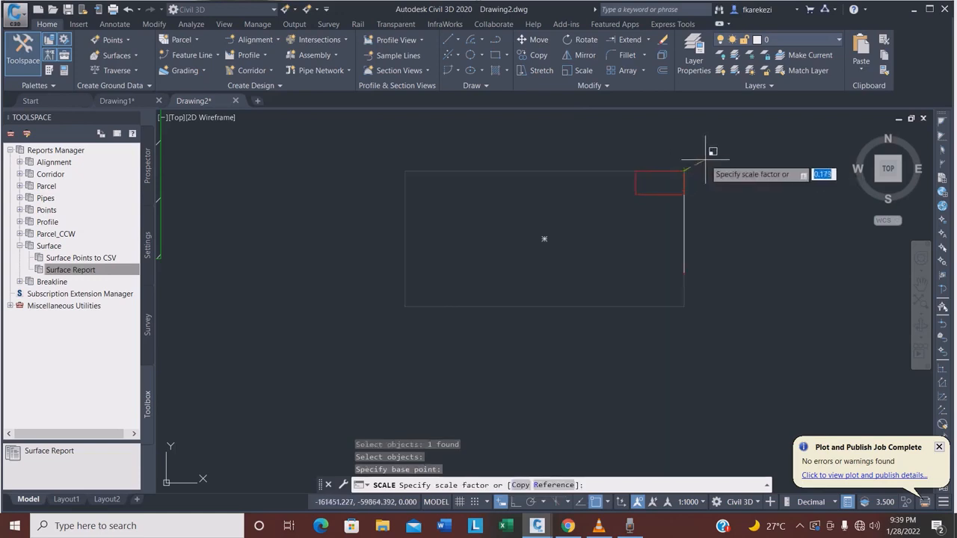
text(R)
key(Return)
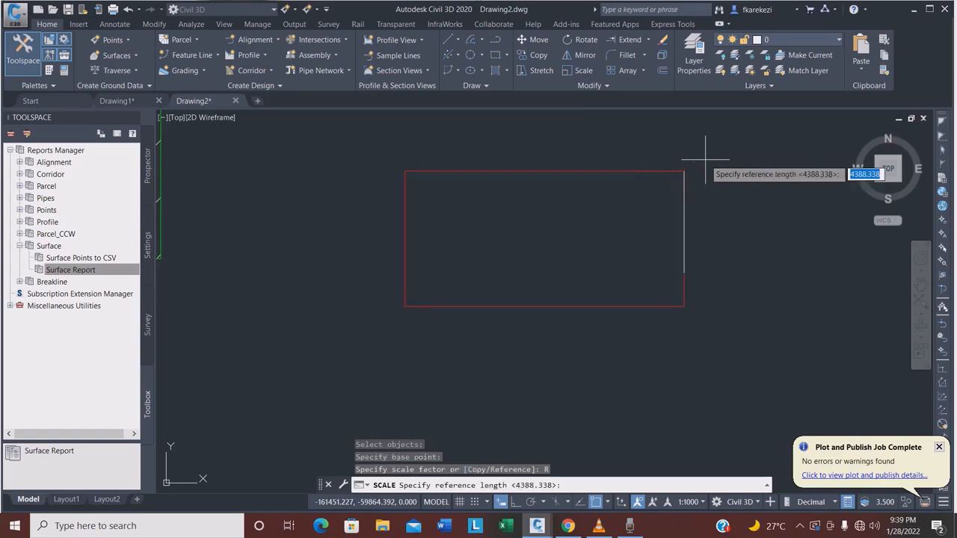
click(683, 171)
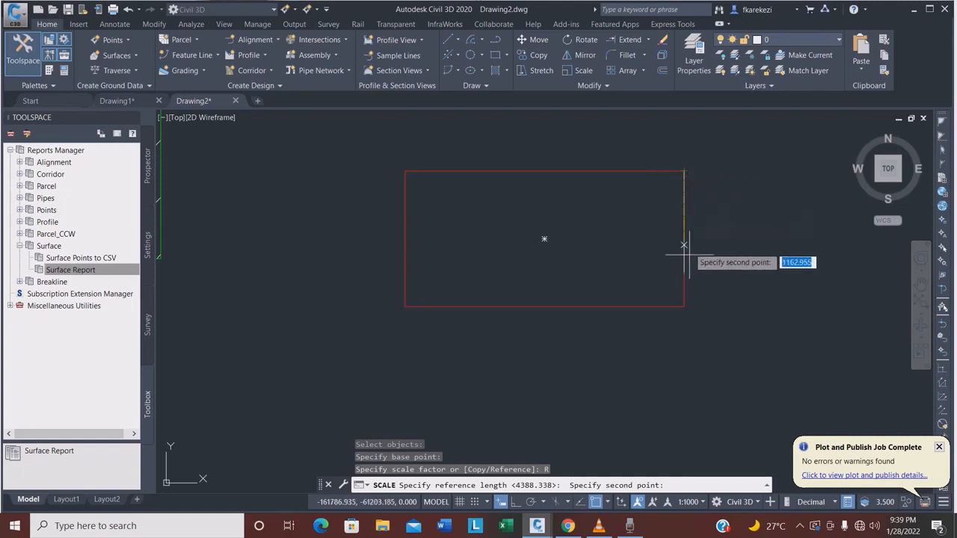
click(683, 306)
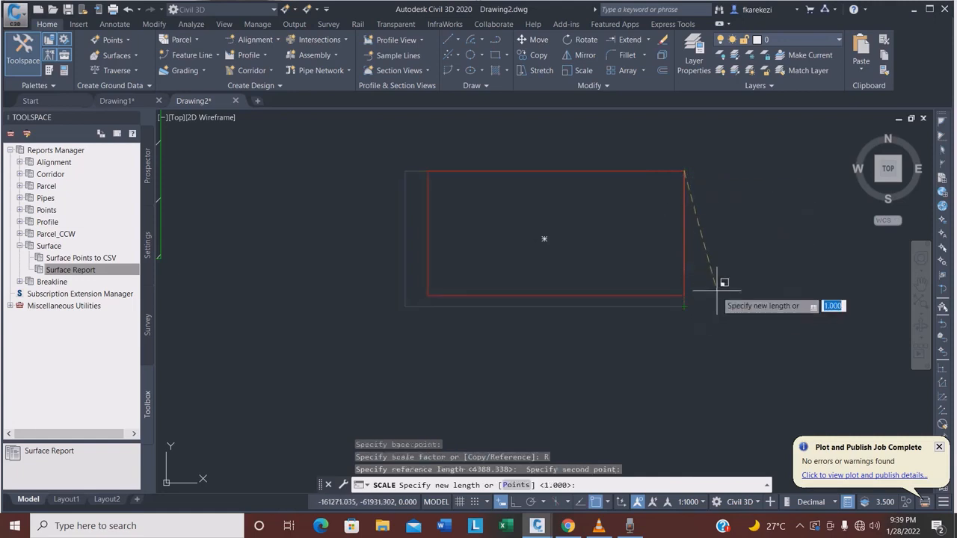
click(683, 271)
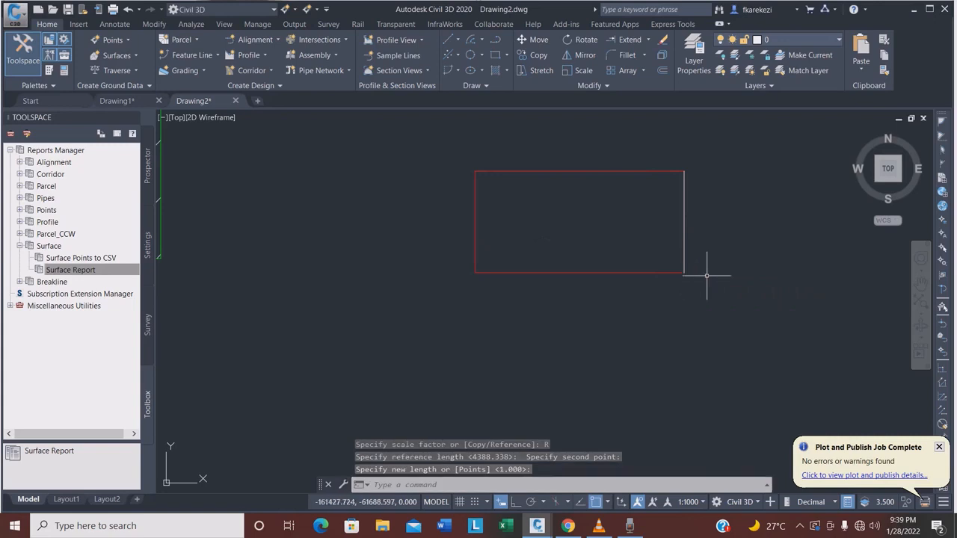
click(684, 258)
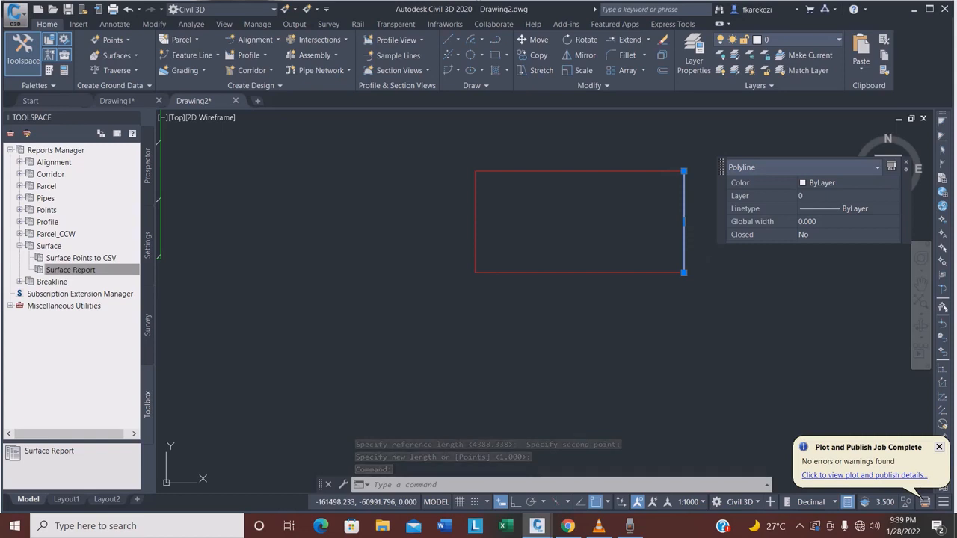
click(906, 163)
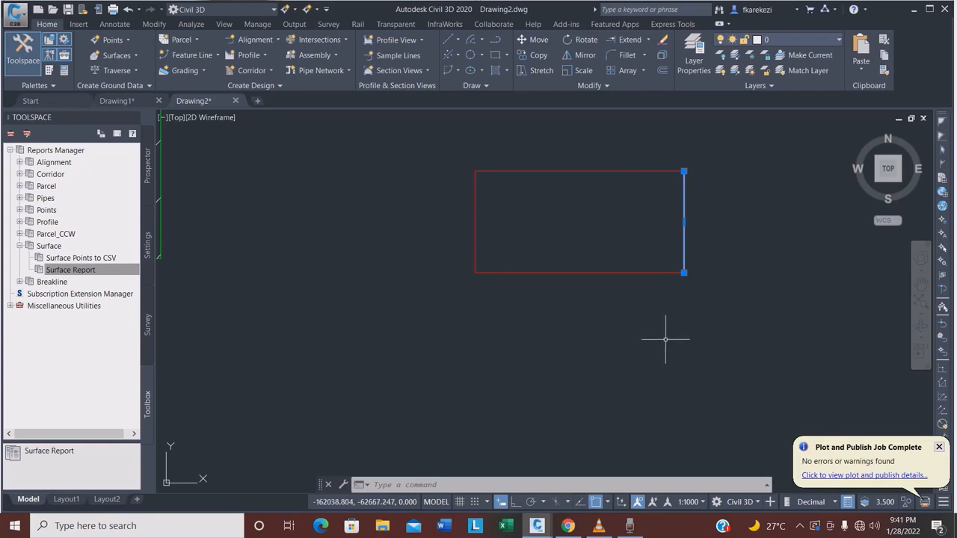
Step: Stop the running recording in Voice Recorder and switch to VLC media player
click(629, 526)
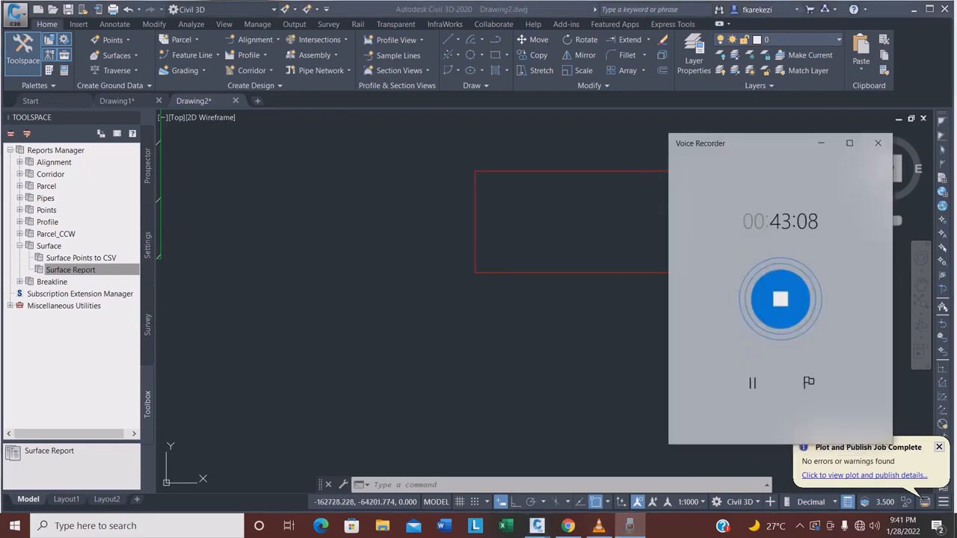
click(780, 299)
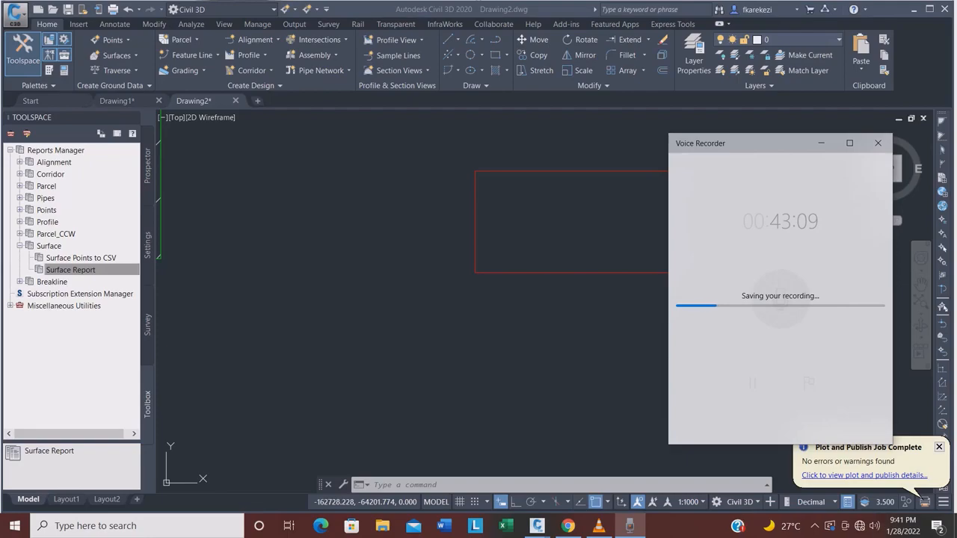
click(599, 526)
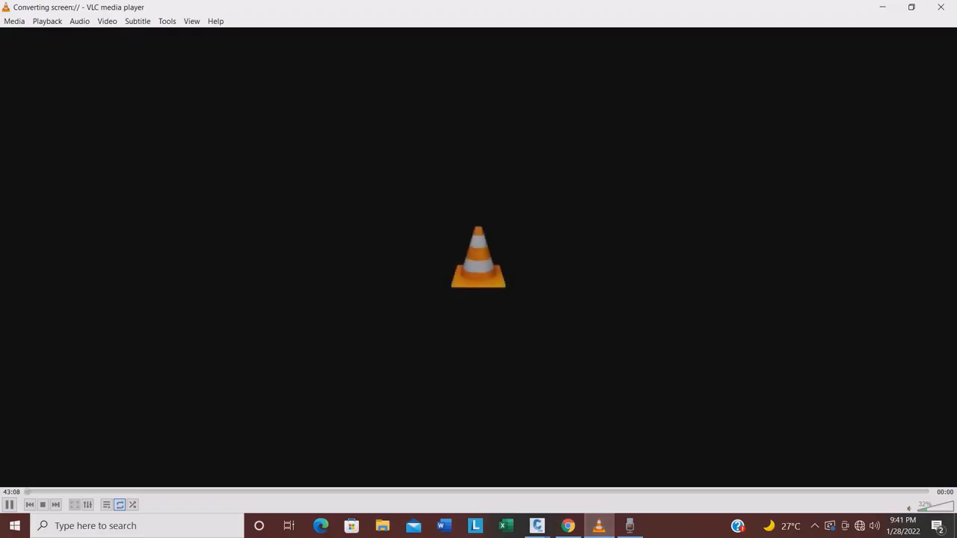